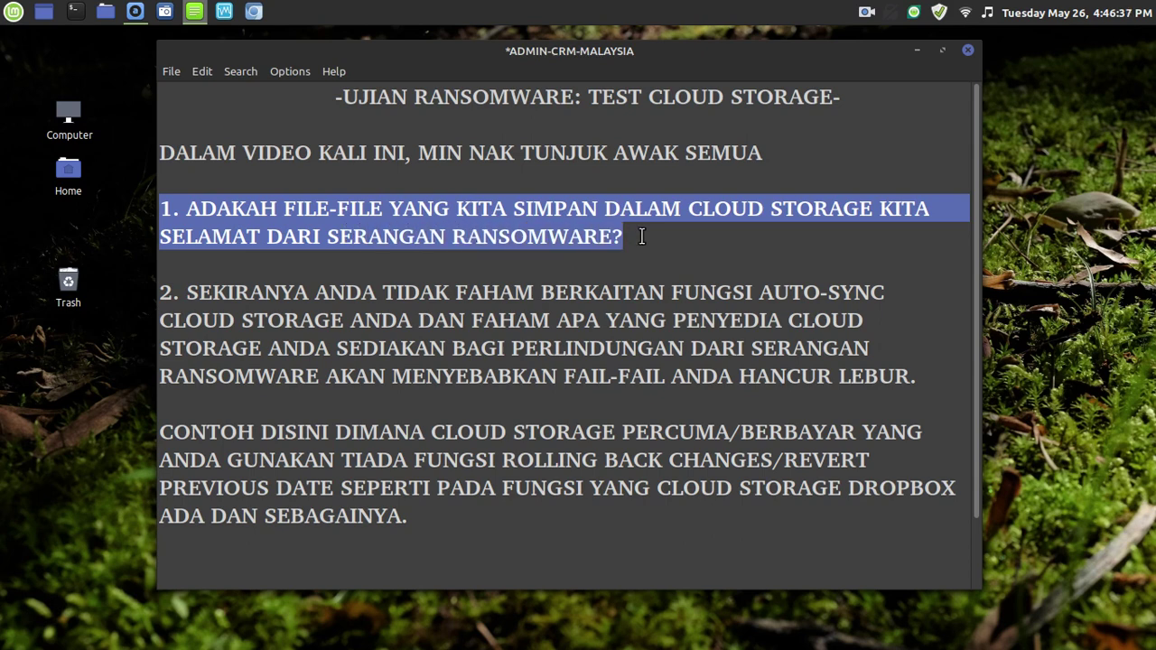
Highlight point 2 line by line and the paragraph about Dropbox's rollback function in the note to read them through.
left_click_drag(160, 292, 890, 295)
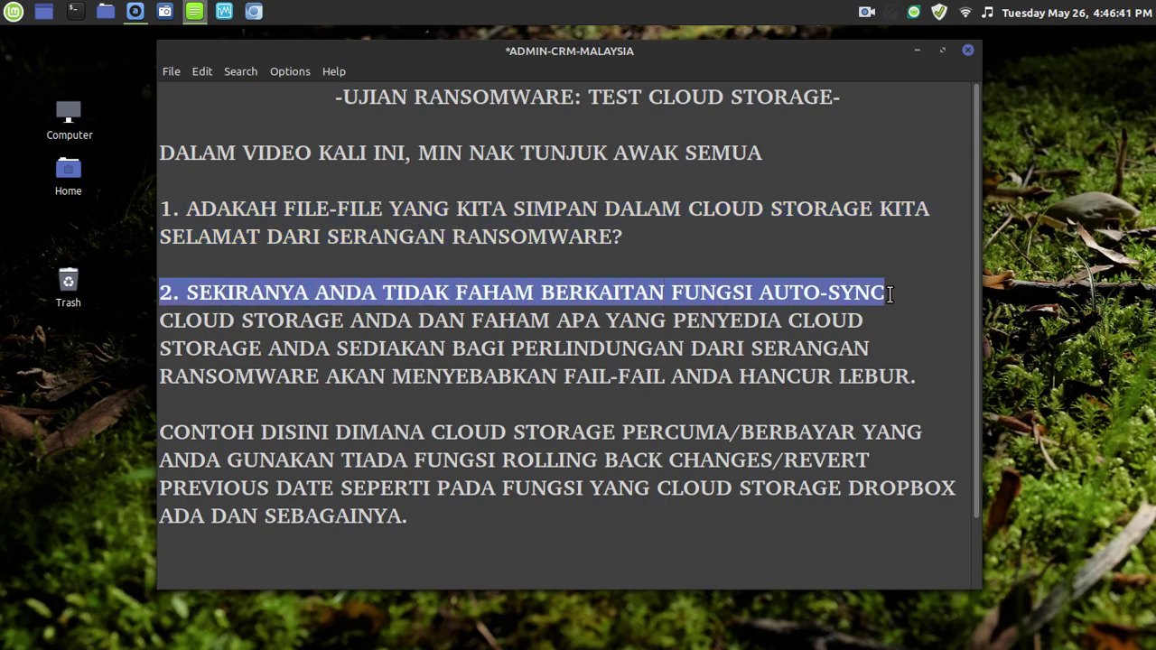
left_click_drag(160, 323, 881, 321)
left_click_drag(153, 348, 871, 351)
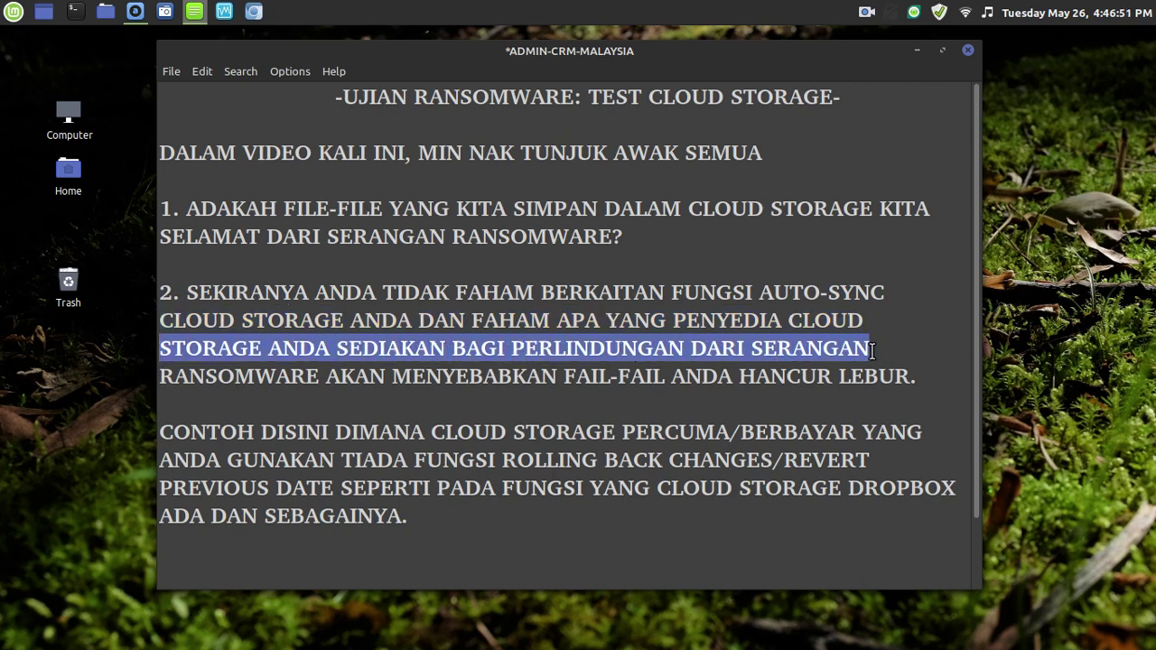
left_click_drag(170, 380, 936, 382)
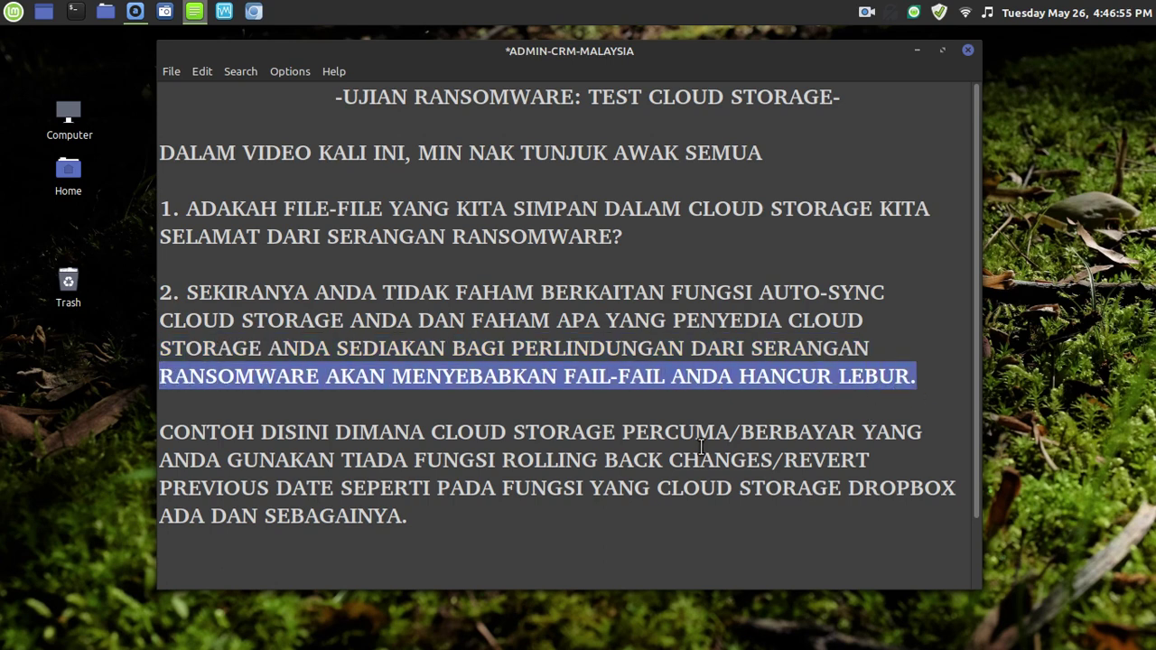
left_click_drag(164, 432, 965, 506)
Add the closing line "JOM TENGOK, KITA TEST CUMA GOOGLE CLOUD STORAGE." below the last paragraph of the note.
left_click(649, 550)
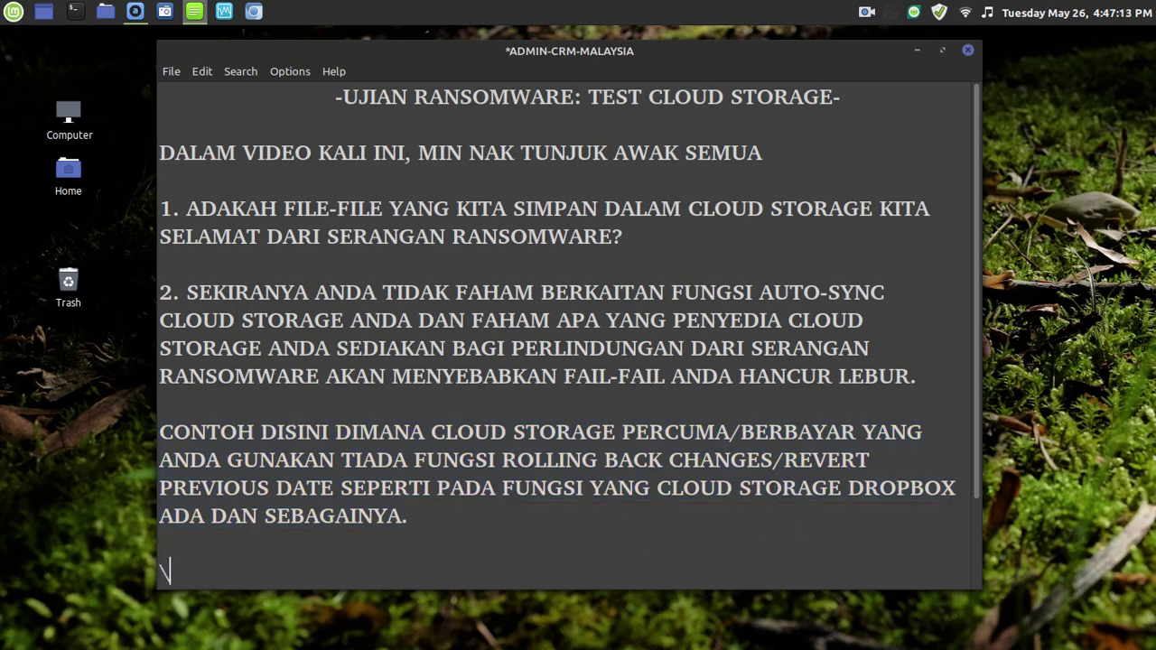
type("JOM ")
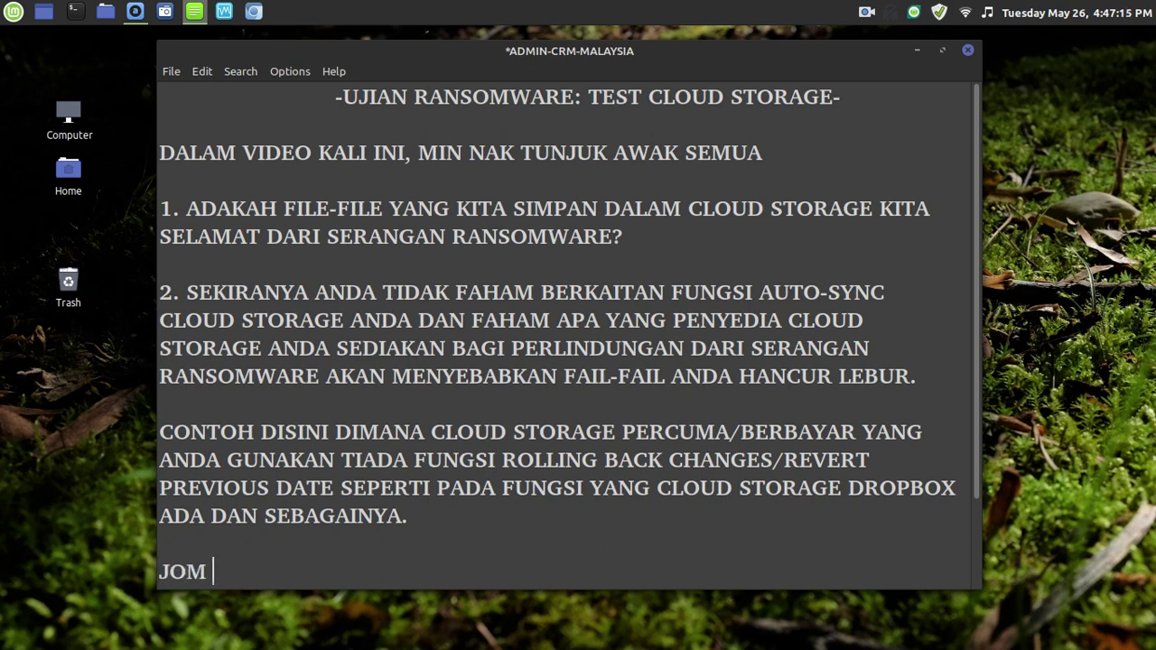
type("TENGOK, KITA TEST CUM")
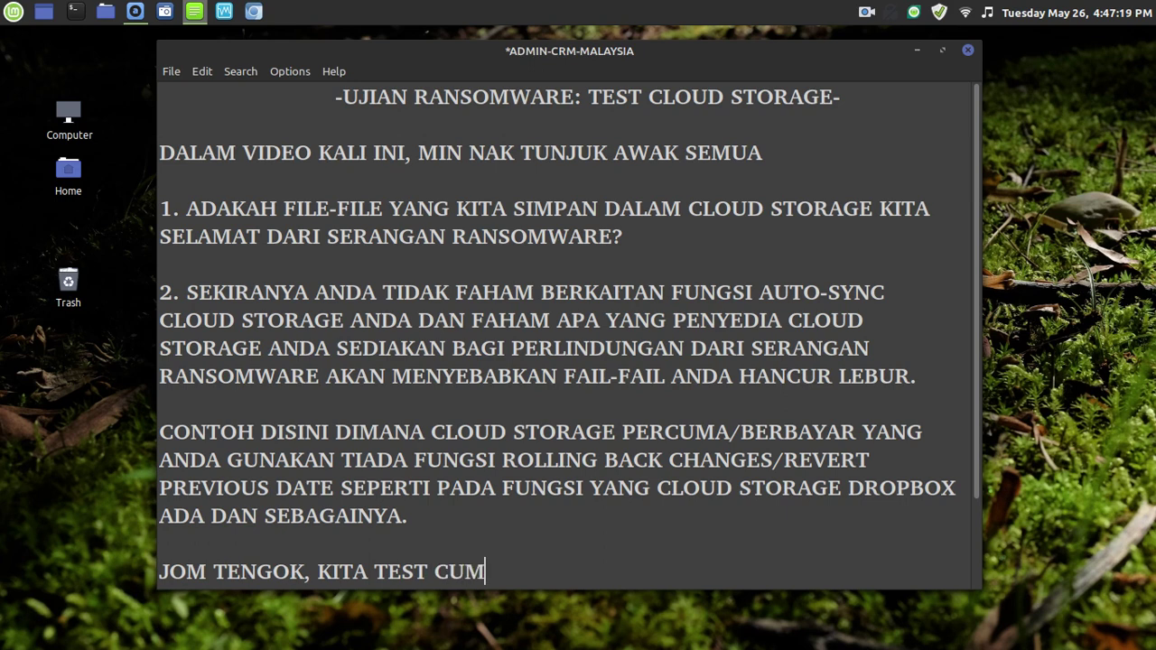
type("A GOOGLE CL")
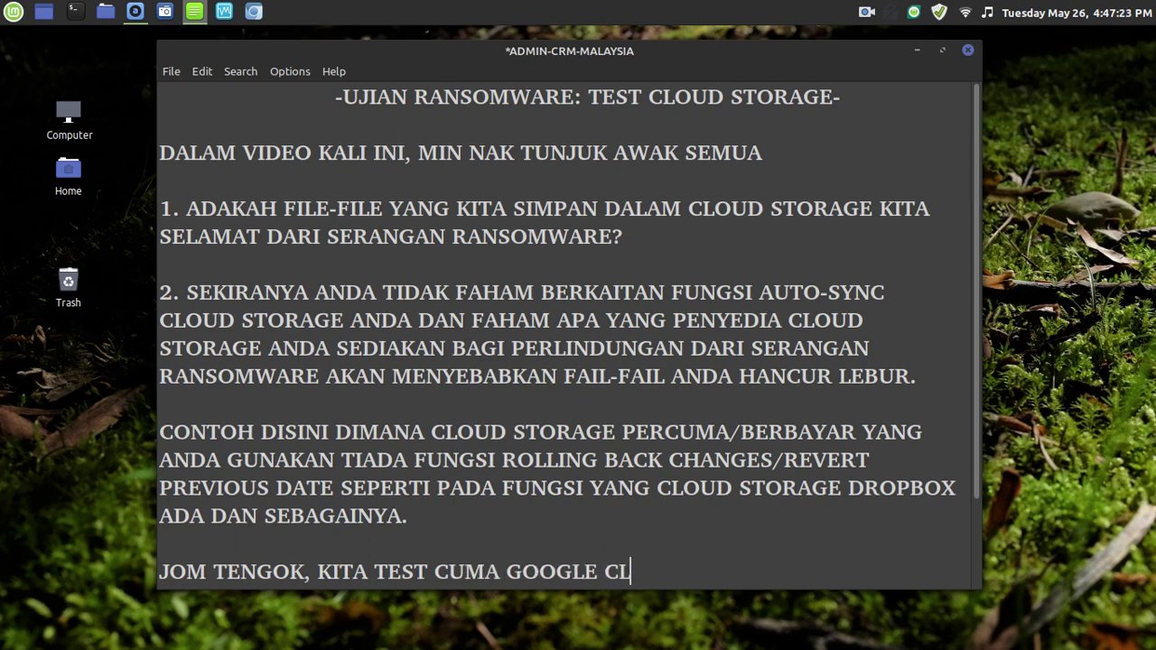
type("OUD STORAGE.")
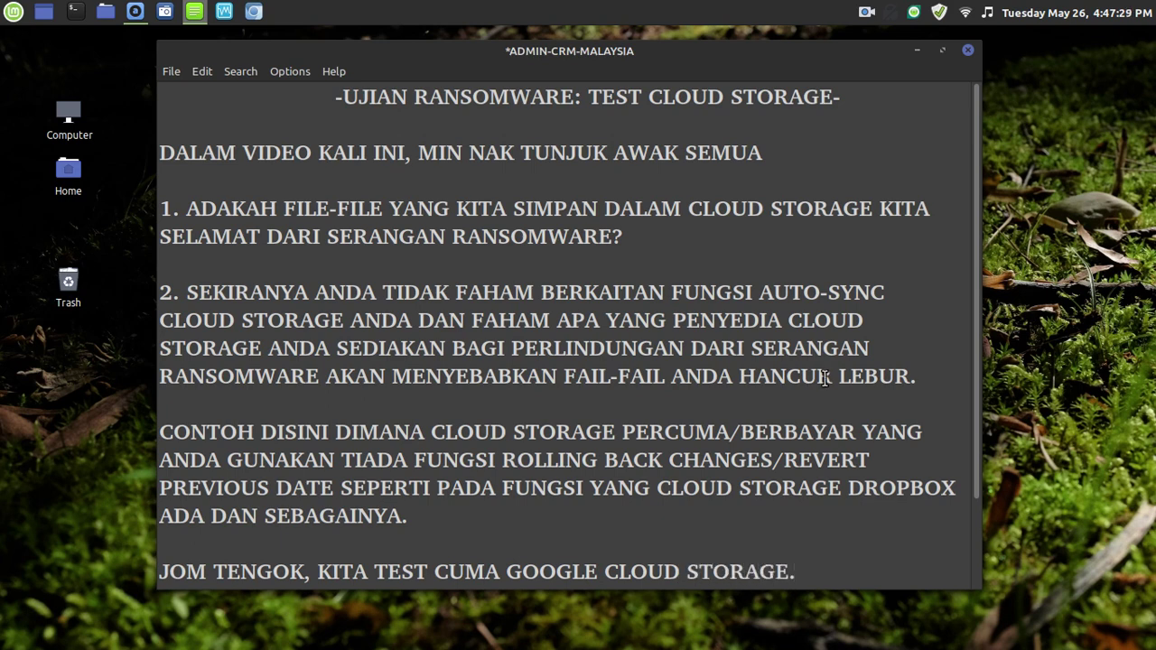
Minimize the note, switch to the Win732Bit SP1 virtual machine in VirtualBox and show it in full screen.
left_click(917, 50)
mouse_move(1155, 2)
left_click(389, 207)
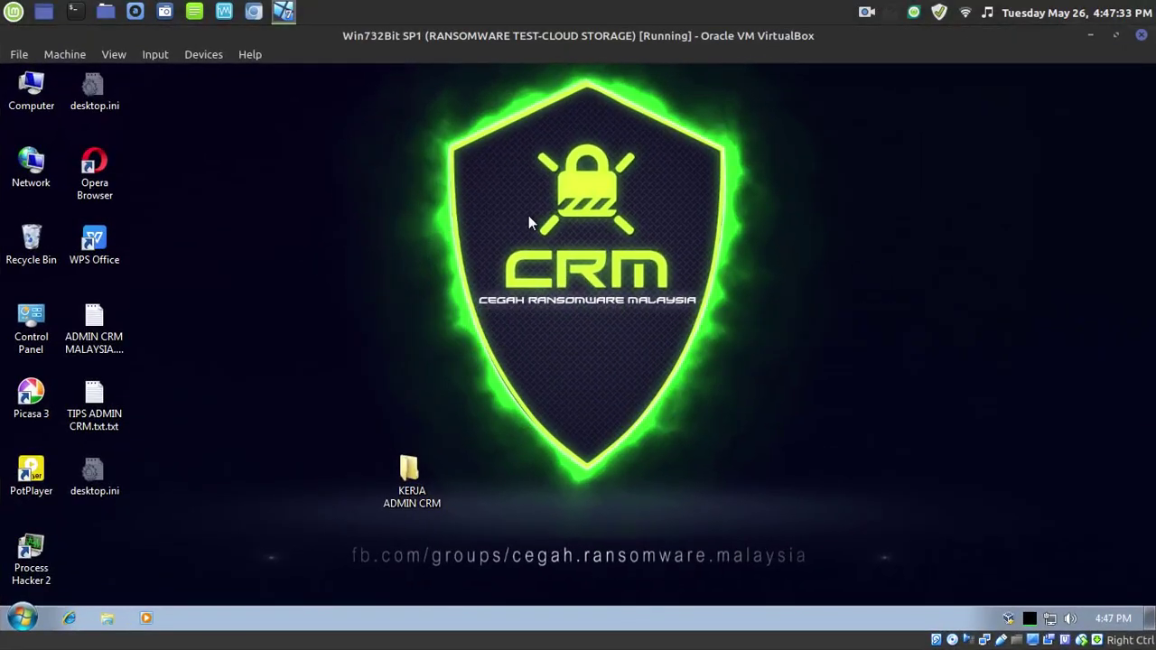
left_click(124, 56)
left_click(133, 75)
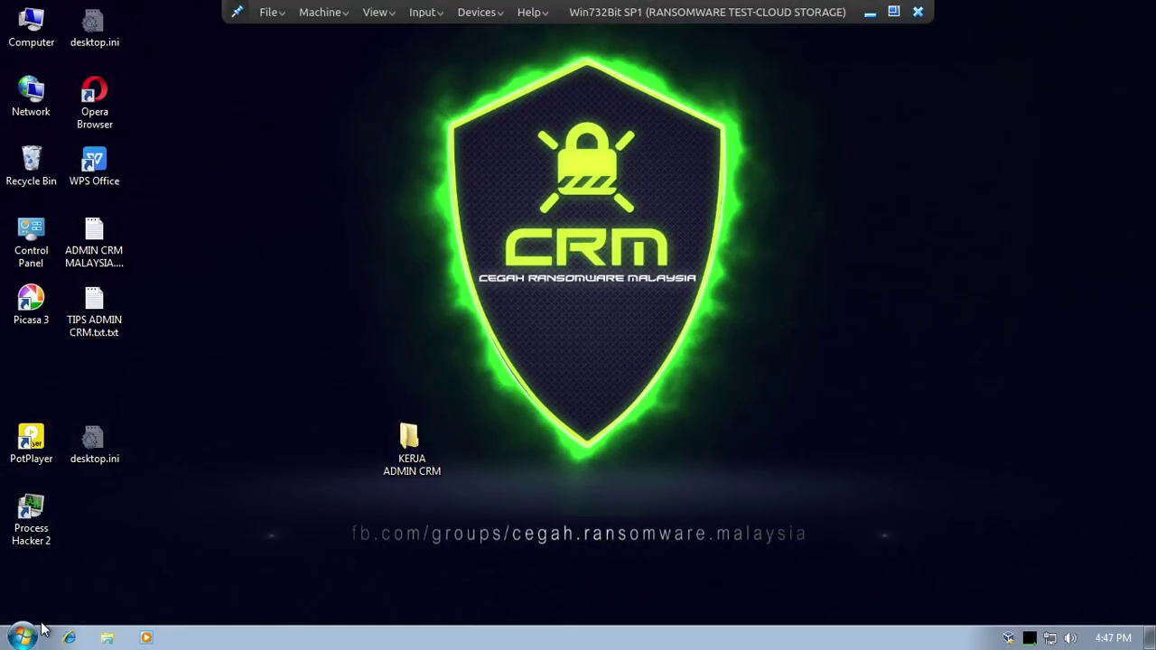
Open a command prompt in the virtual machine and test the internet connection with PING GOOGLE.COM, stopping it early.
left_click(36, 635)
left_click(282, 565)
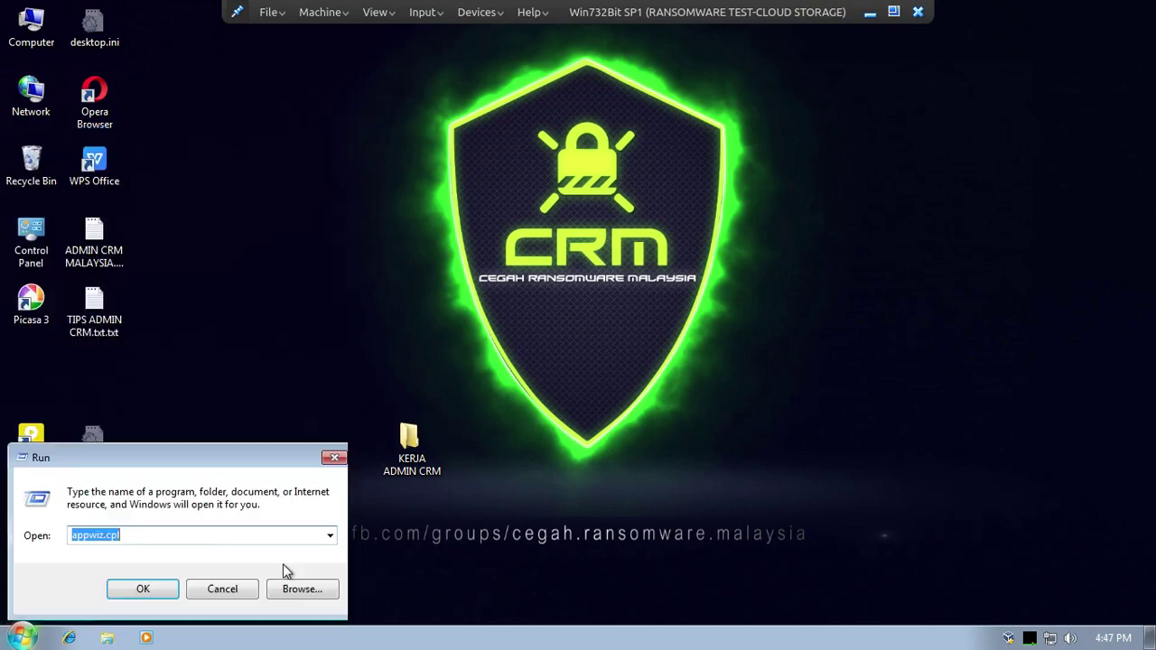
type("CMD")
key("Return")
type("PING GOOGLE.COM")
key("Return")
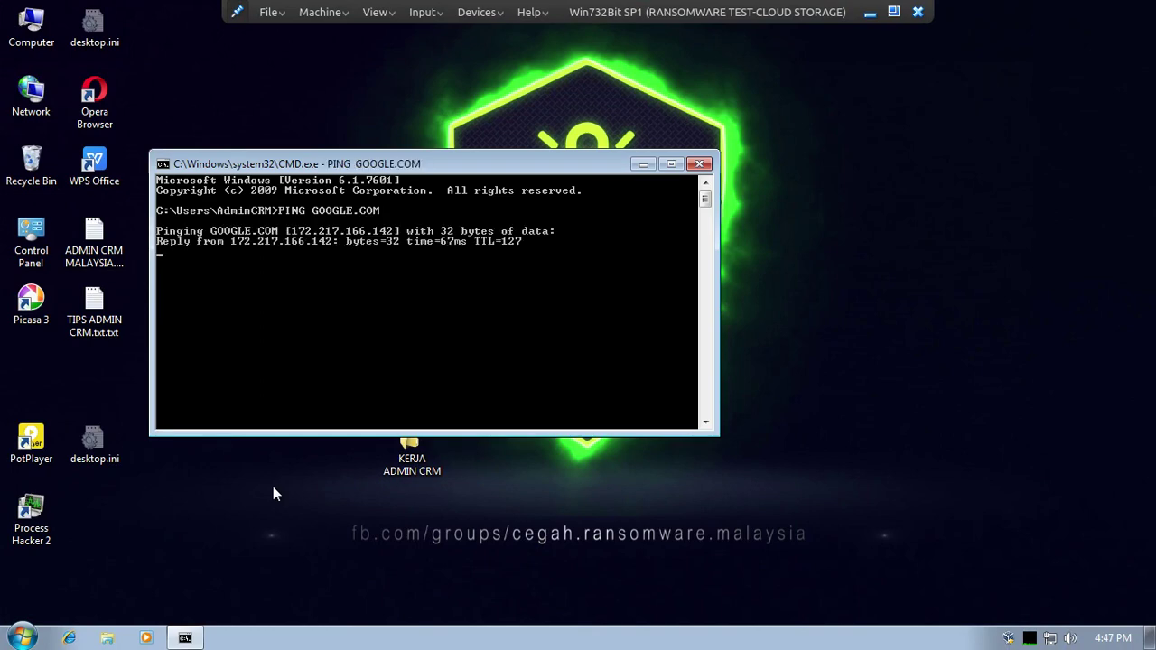
key("ctrl+c")
Launch Notepad from the command prompt with start notepad.exe.
type("st")
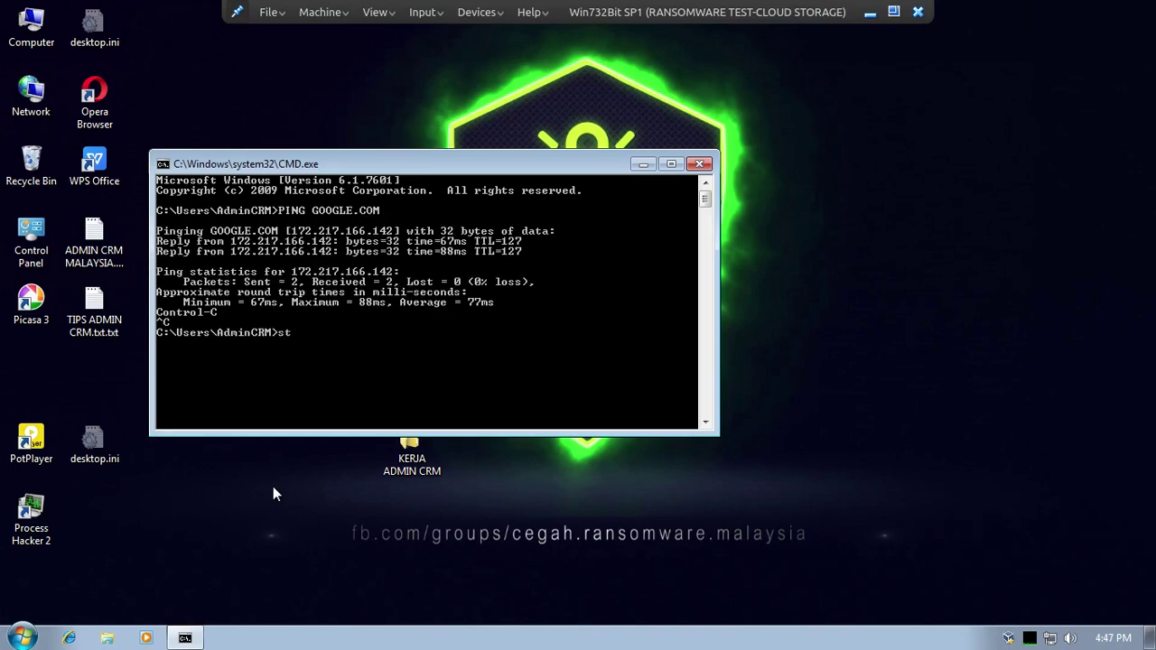
type("art notepad.exe")
key("Return")
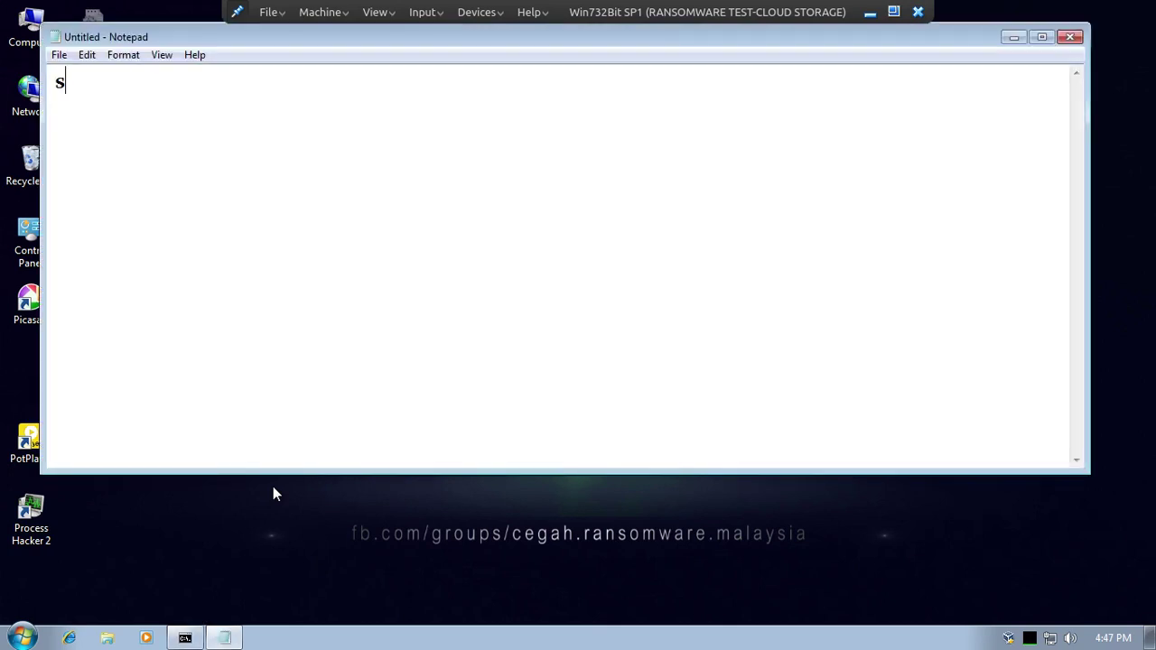
Write the note "OKAY, KITA DOWNLOAD DULU GOOGLE DRIVE, TAPI SEBELUM TU MIN NAK BAGITAU YANG PC INI TIDAK DIPASANG APA-APA ANTIVIRUS PUN.".
type("OKAY, KITA DOWNLOAD DULU GOOGLE DRIVE, TAPI SEBELUM TU MIN NAK BAGITAU YANG PC INI TIDAK DI")
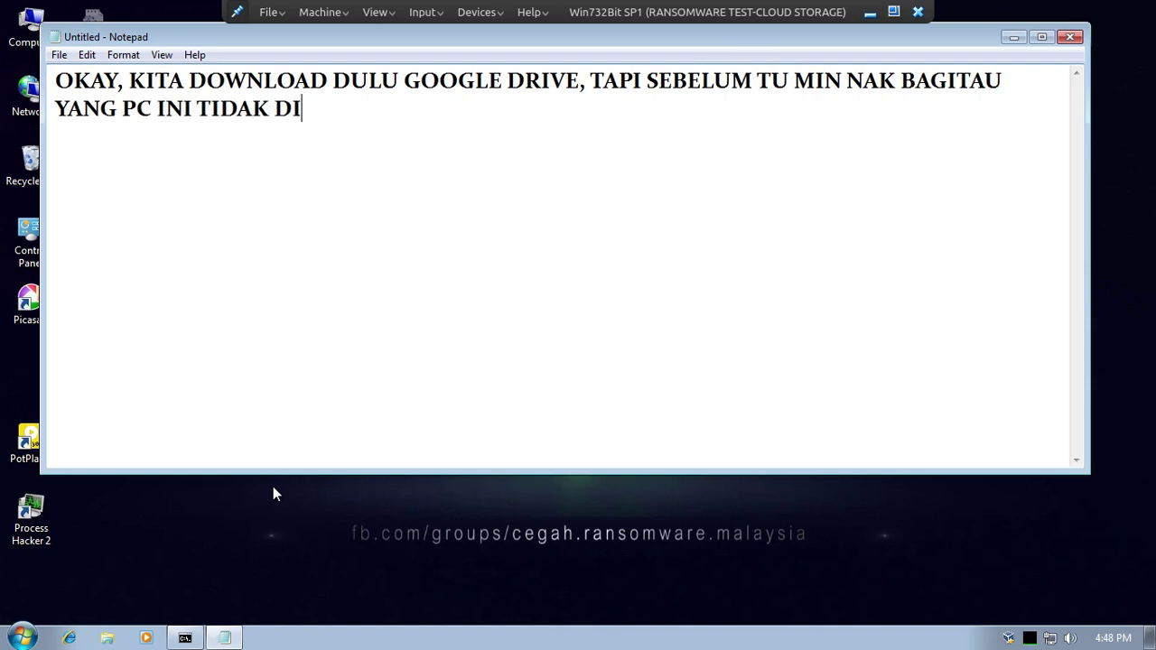
type("PASANG APA-A")
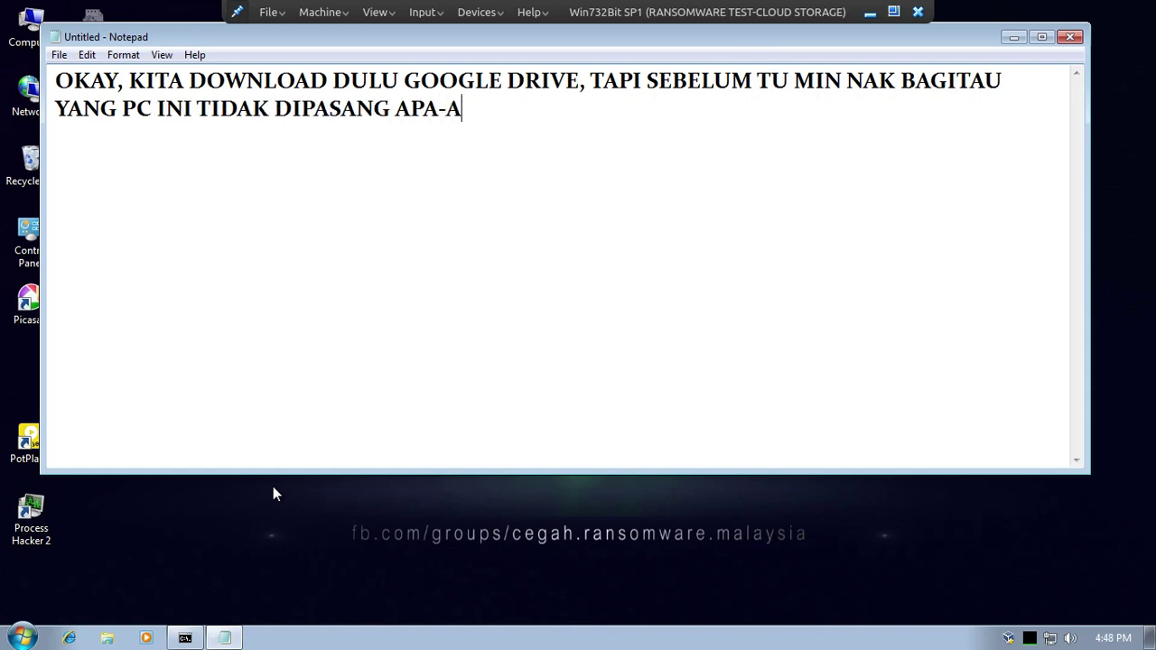
type("PA ANTIVIRUS PUN.")
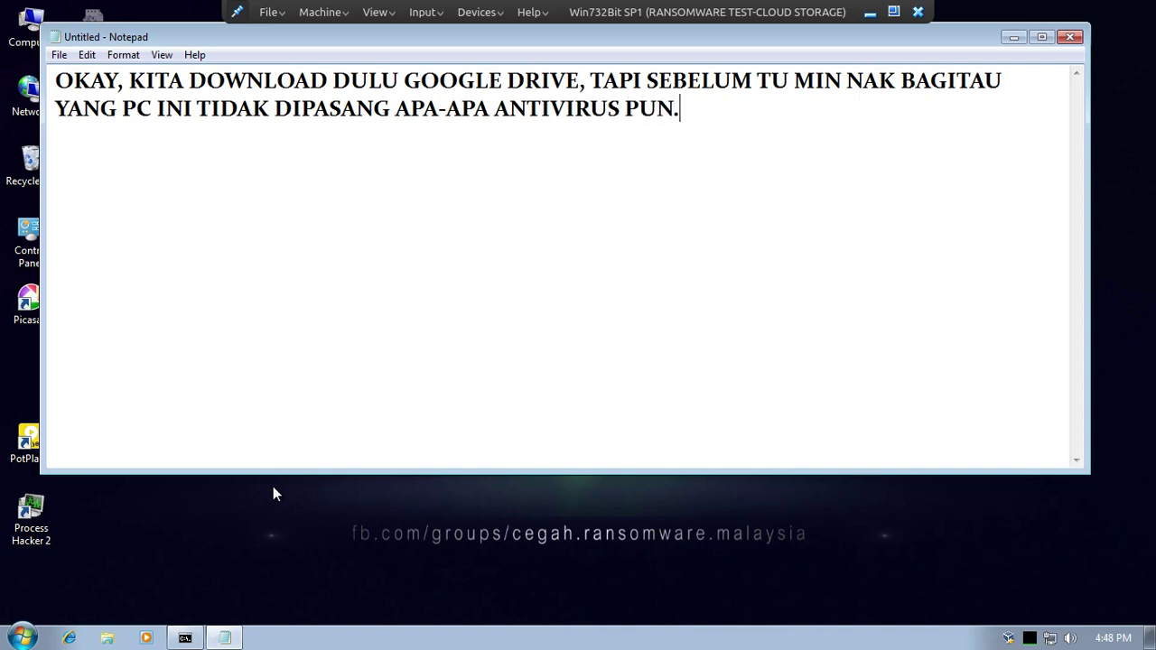
Open Programs and Features from the command prompt with appwiz.cpl and examine the installed programs for any antivirus, closing the list when done.
key("alt+Tab")
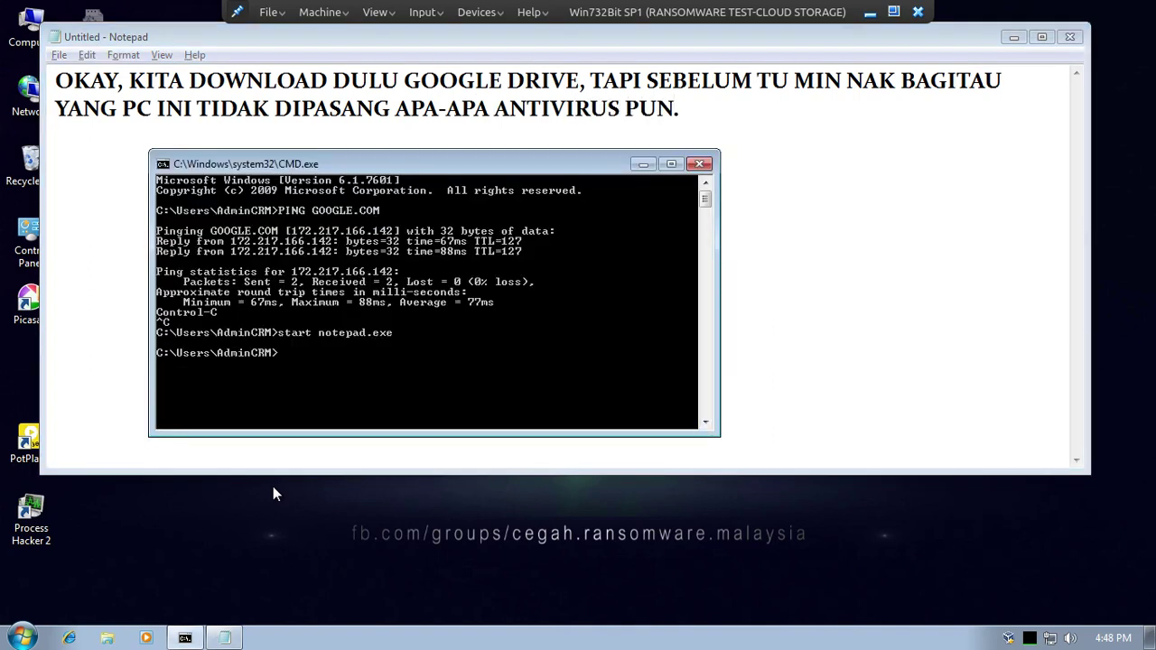
type("appwiz.cpl")
key("Return")
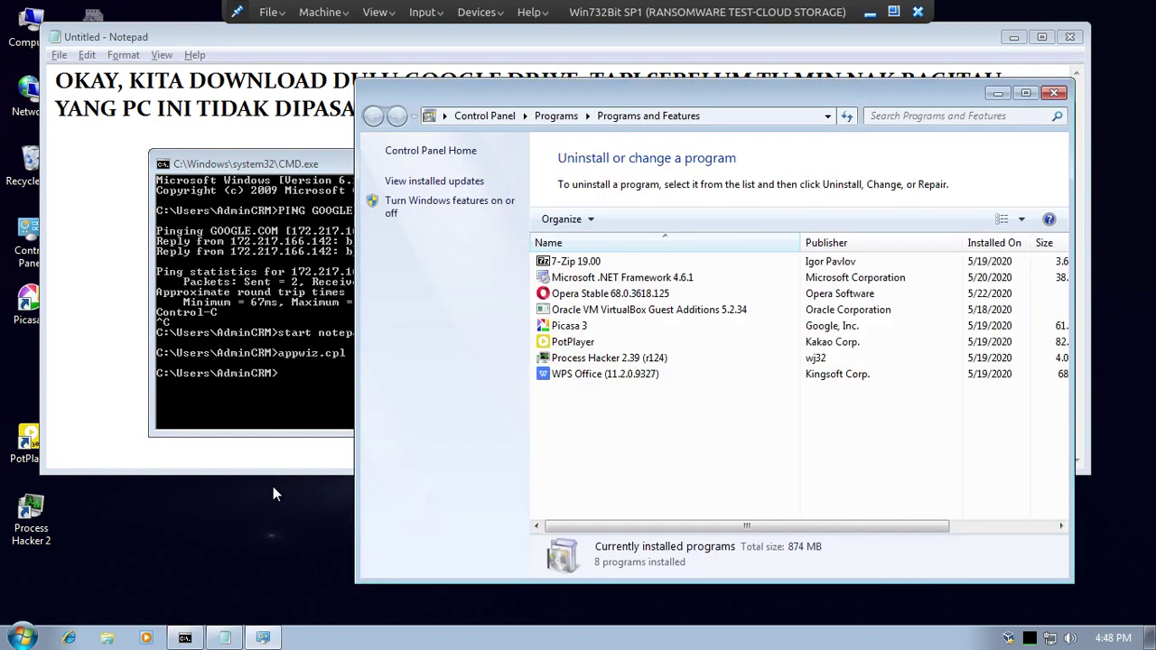
left_click(604, 262)
left_click(633, 278)
key("Down")
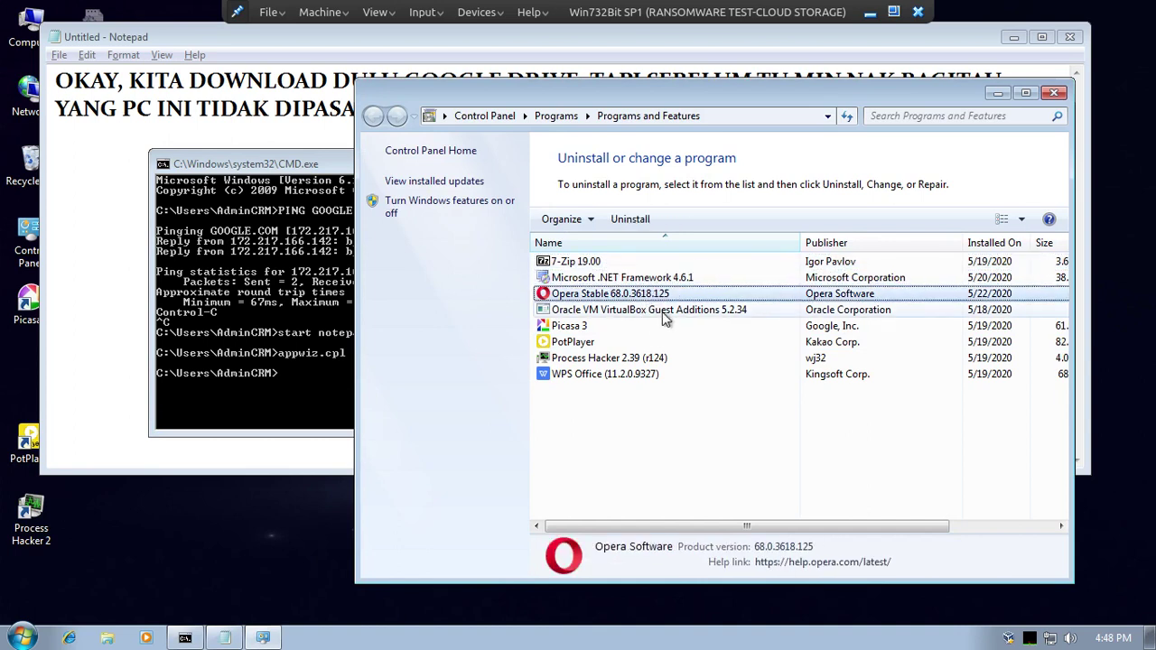
key("Down")
key("Down")
key("Down")
key("Down")
key("Down")
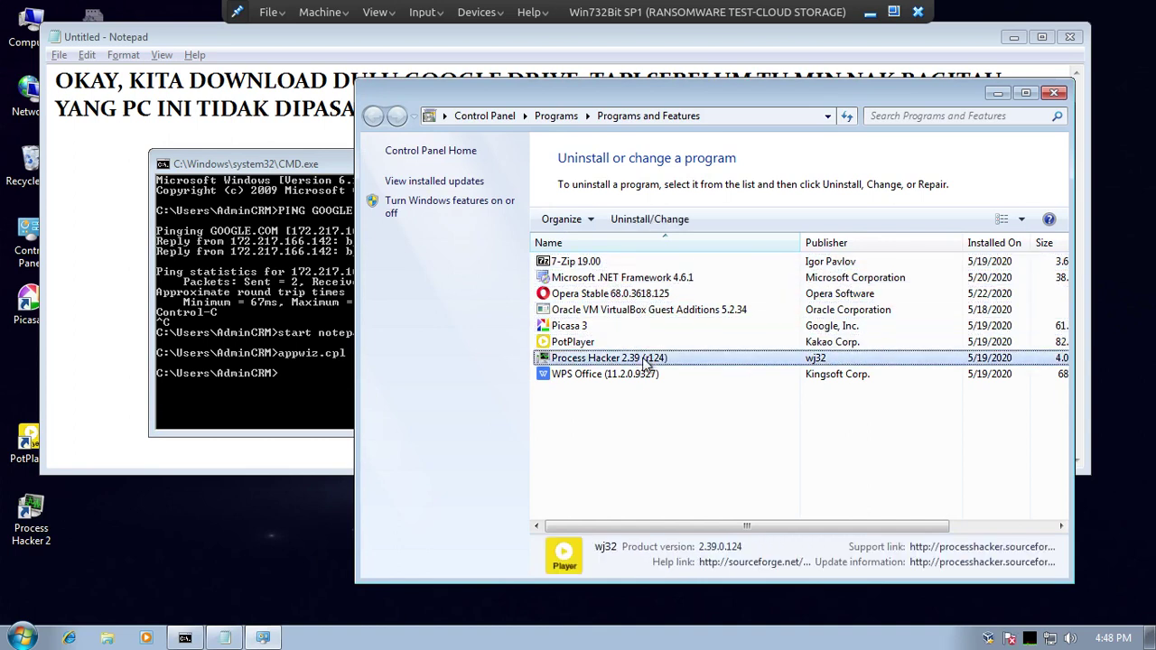
left_click(1054, 92)
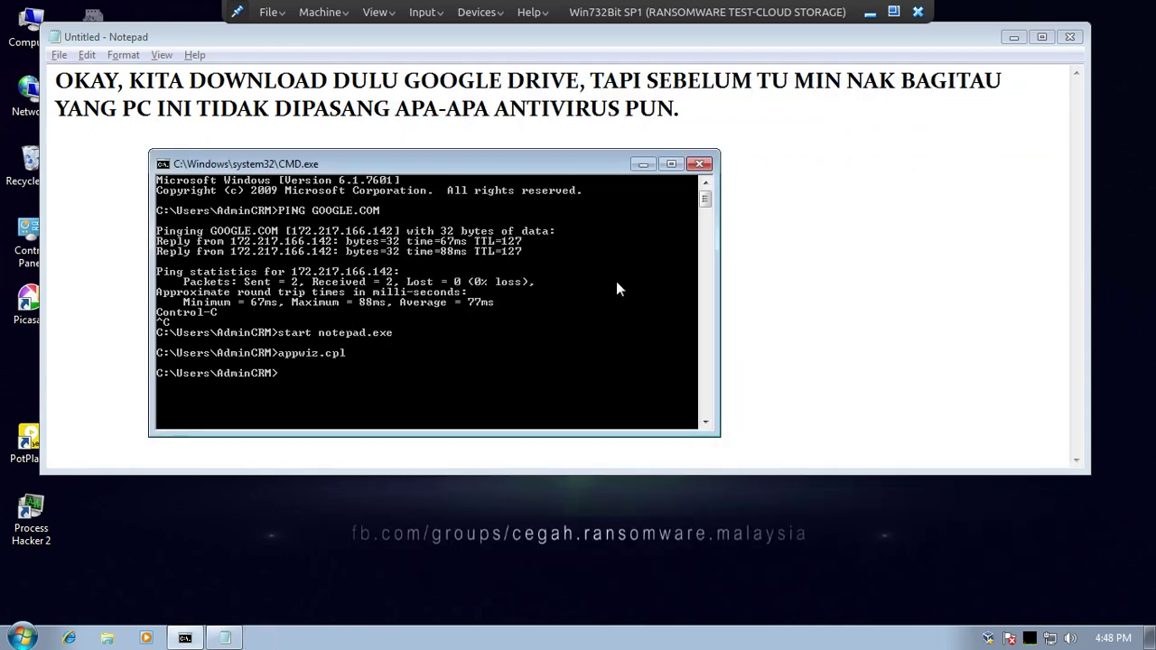
Clear the open windows off the desktop, then launch Opera Browser and maximize its window.
left_click(642, 165)
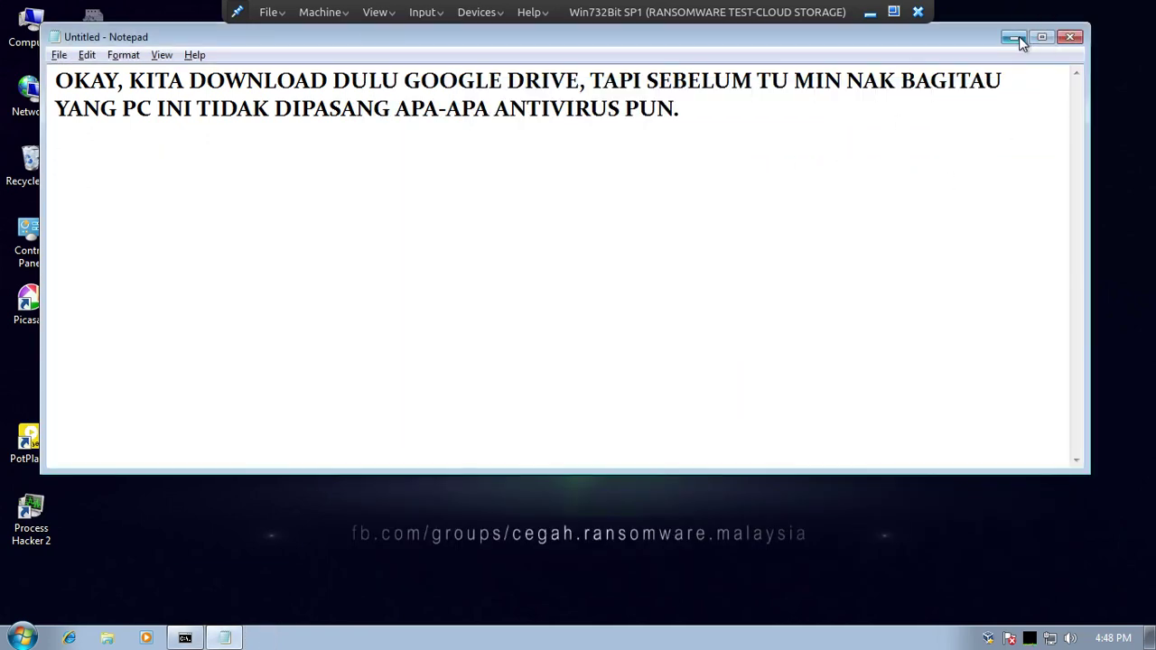
key("super+d")
double_click(95, 97)
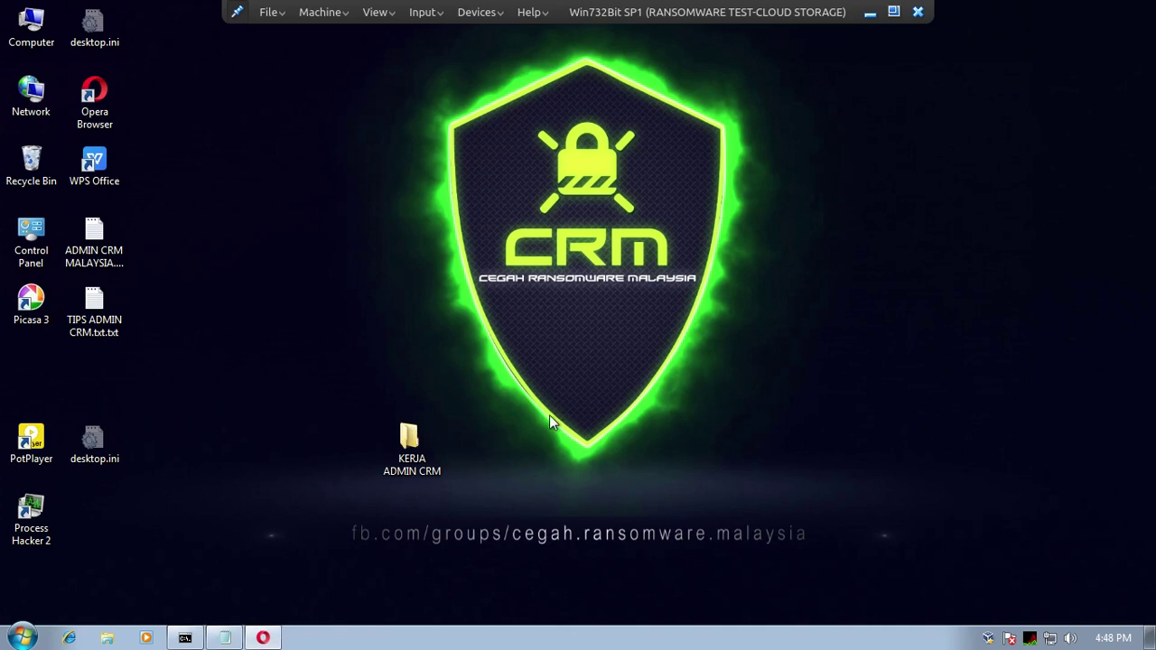
left_click(1030, 638)
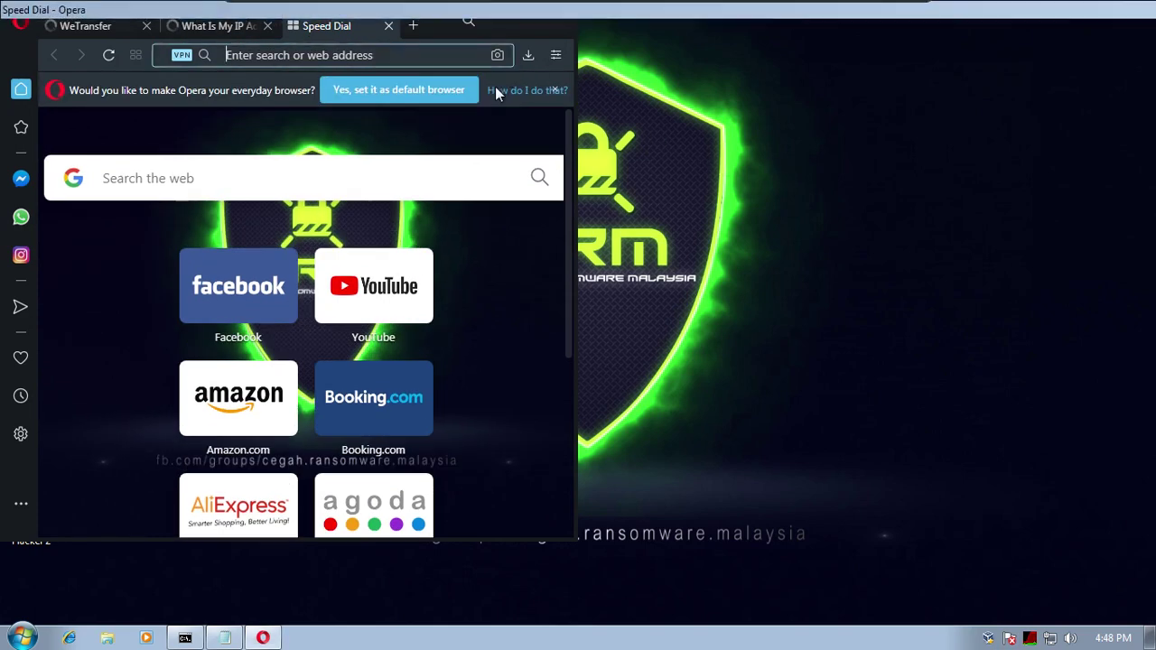
left_click(522, 9)
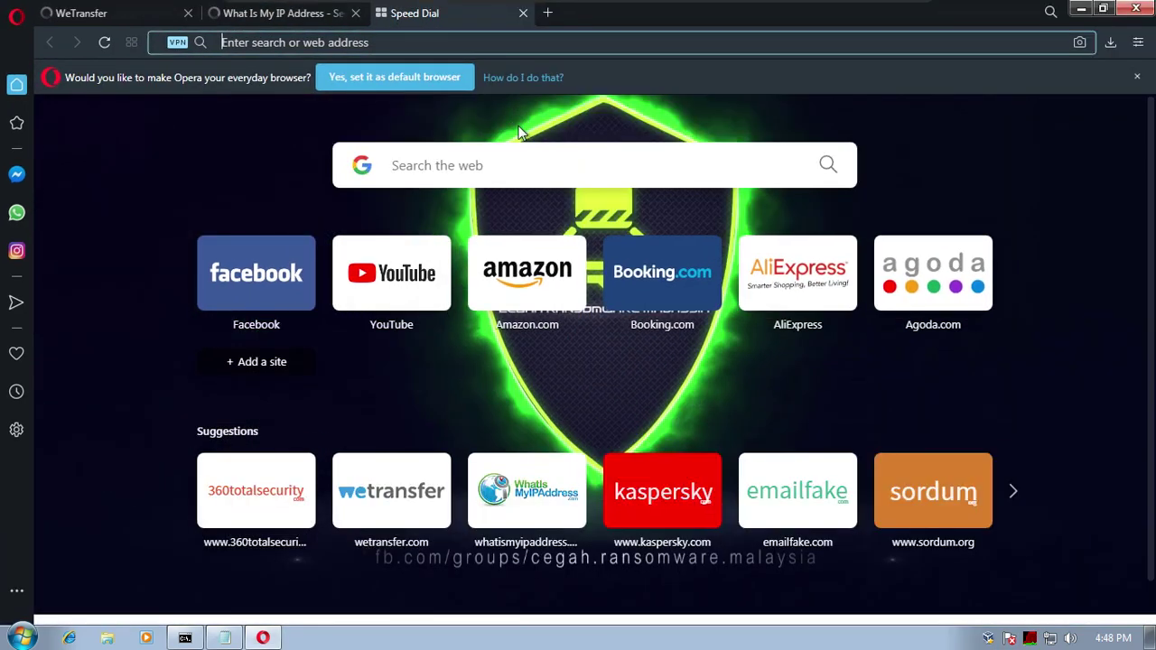
Enable the VPN in Opera's settings and acknowledge the connection speed notice.
left_click(1139, 44)
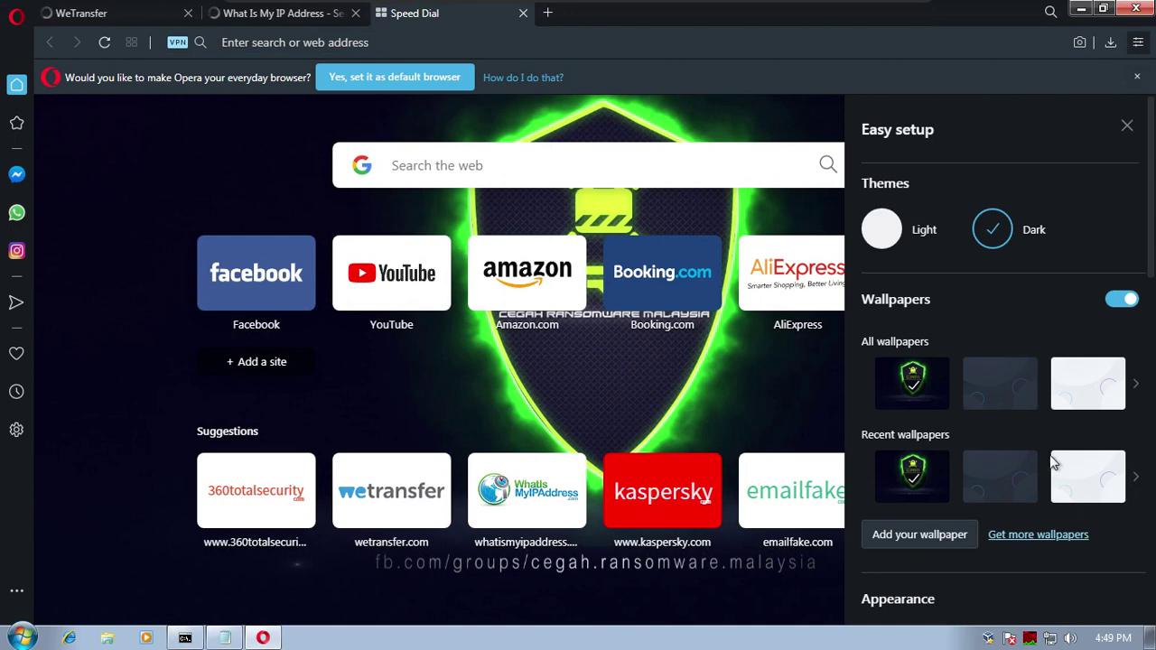
scroll(1067, 470, "down", 5)
scroll(1116, 440, "down", 5)
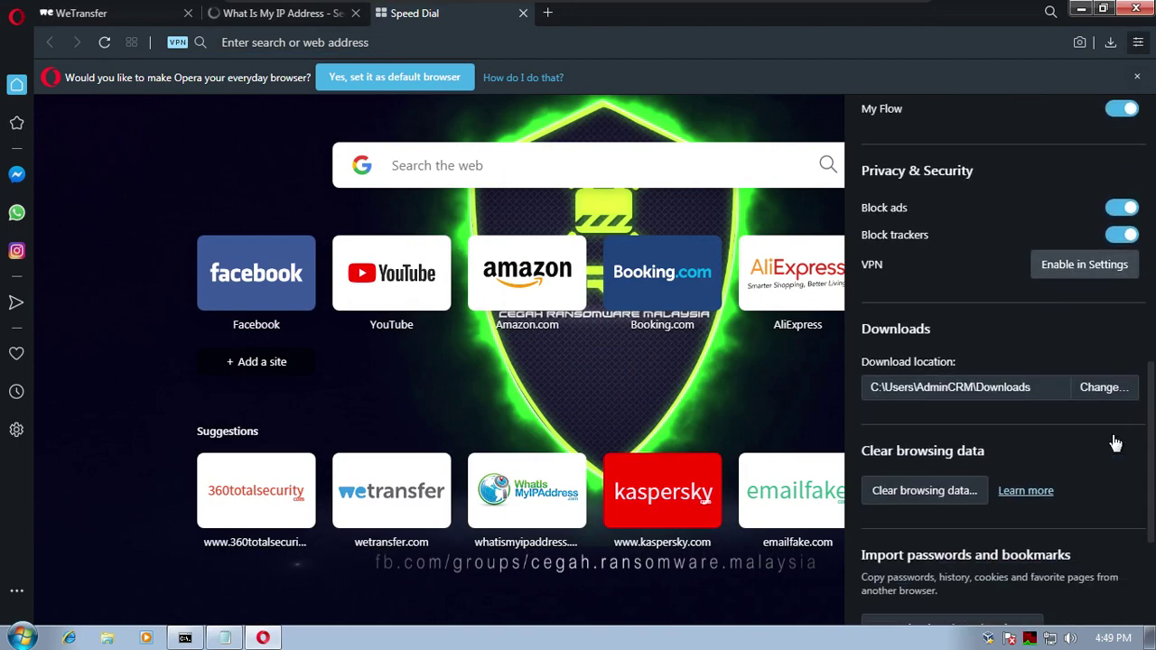
left_click(1093, 268)
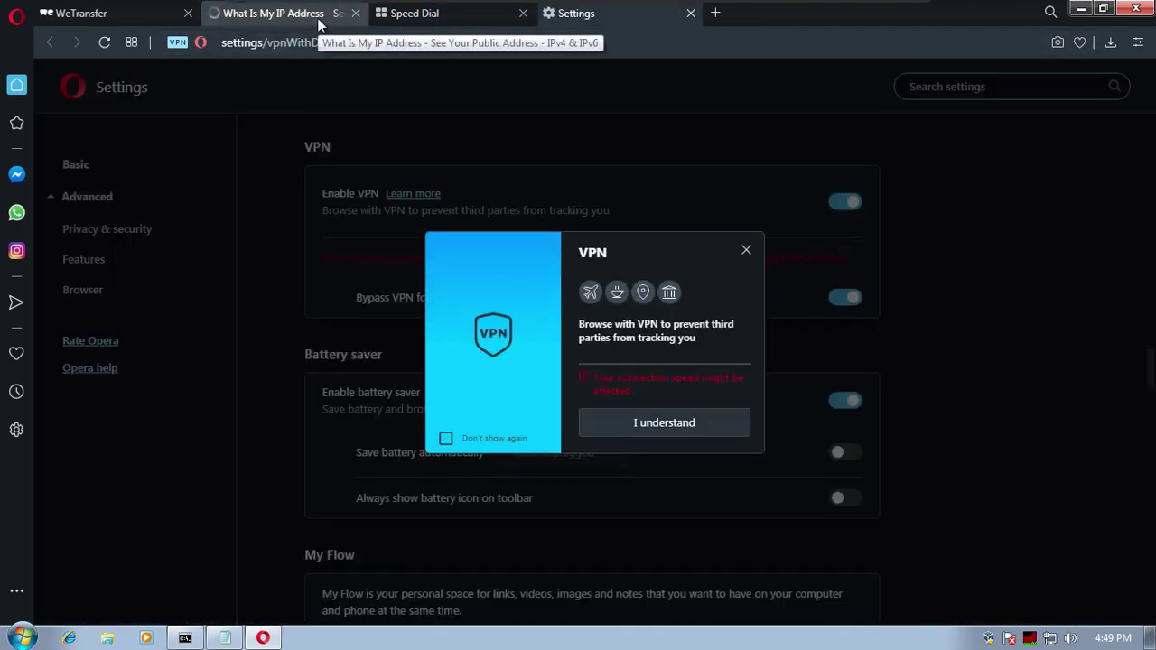
left_click(659, 428)
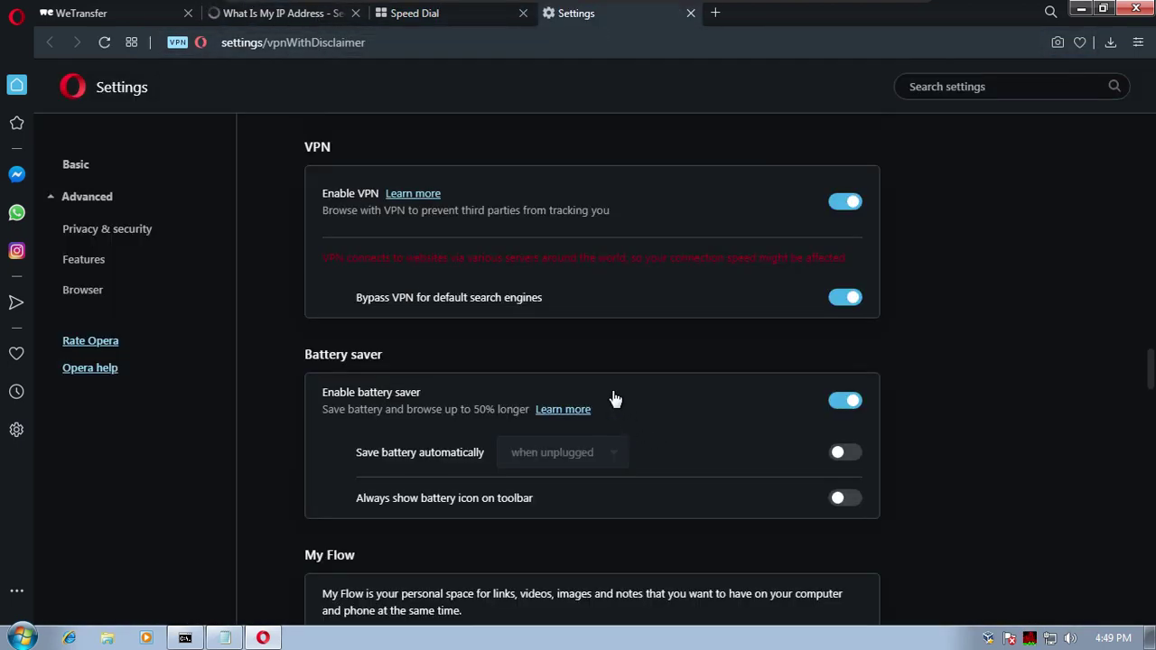
Check the WeTransfer and What Is My IP Address pages, and close the Speed Dial and Settings tabs.
left_click(291, 13)
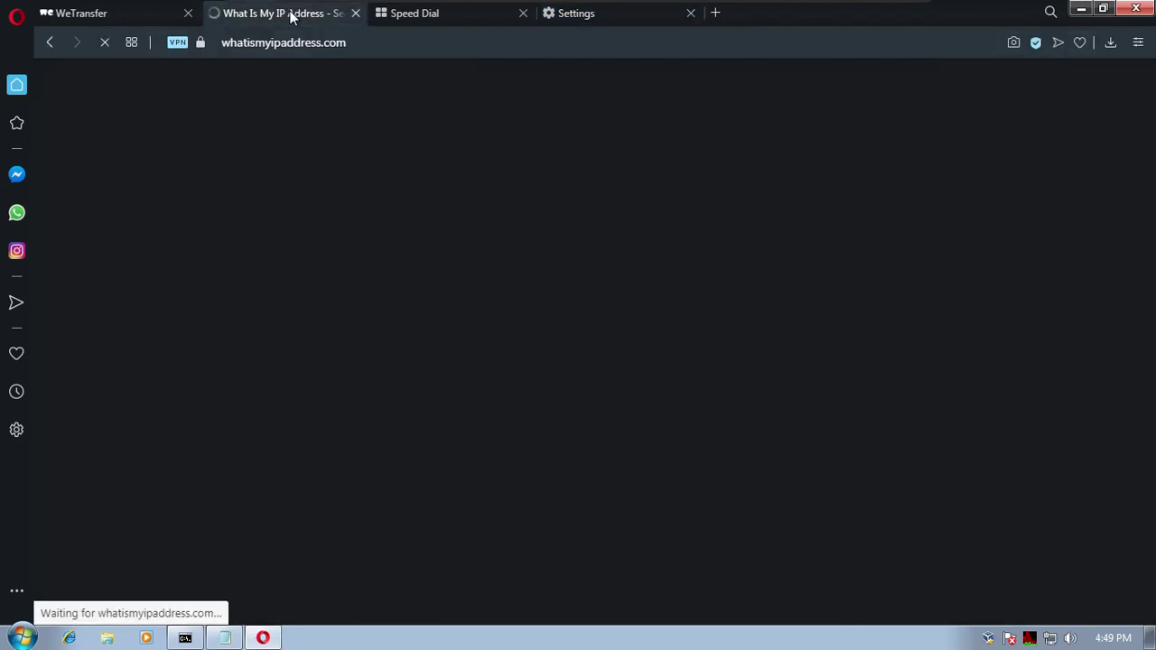
left_click(132, 15)
left_click(288, 14)
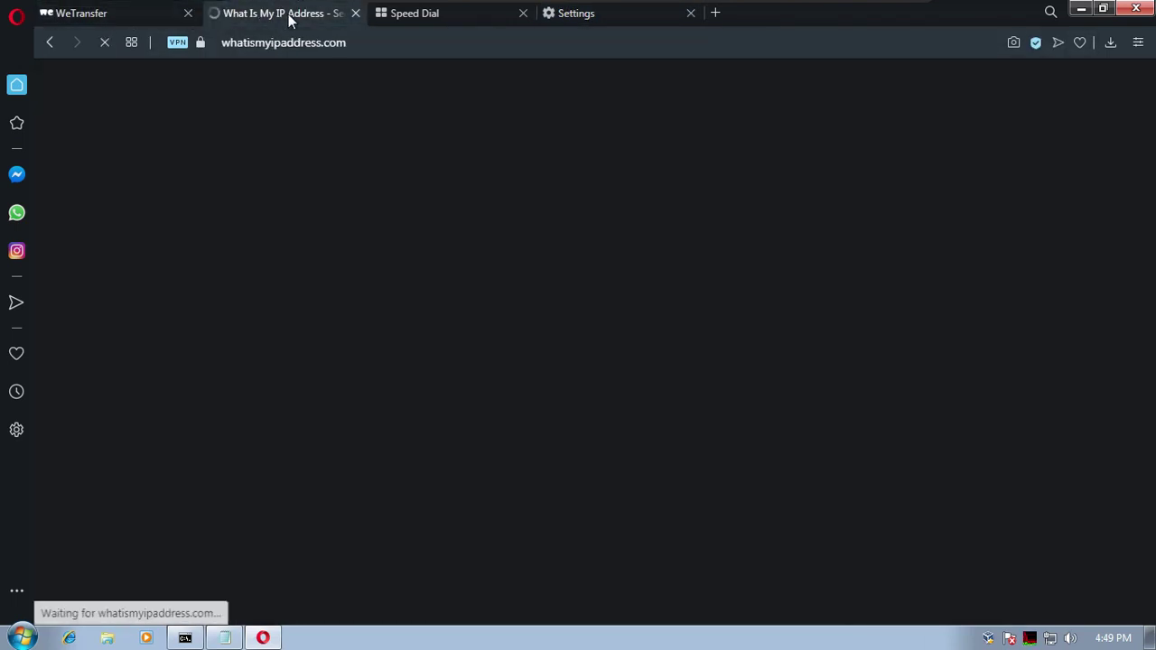
left_click(405, 18)
left_click(523, 12)
left_click(277, 18)
left_click(472, 15)
left_click(523, 13)
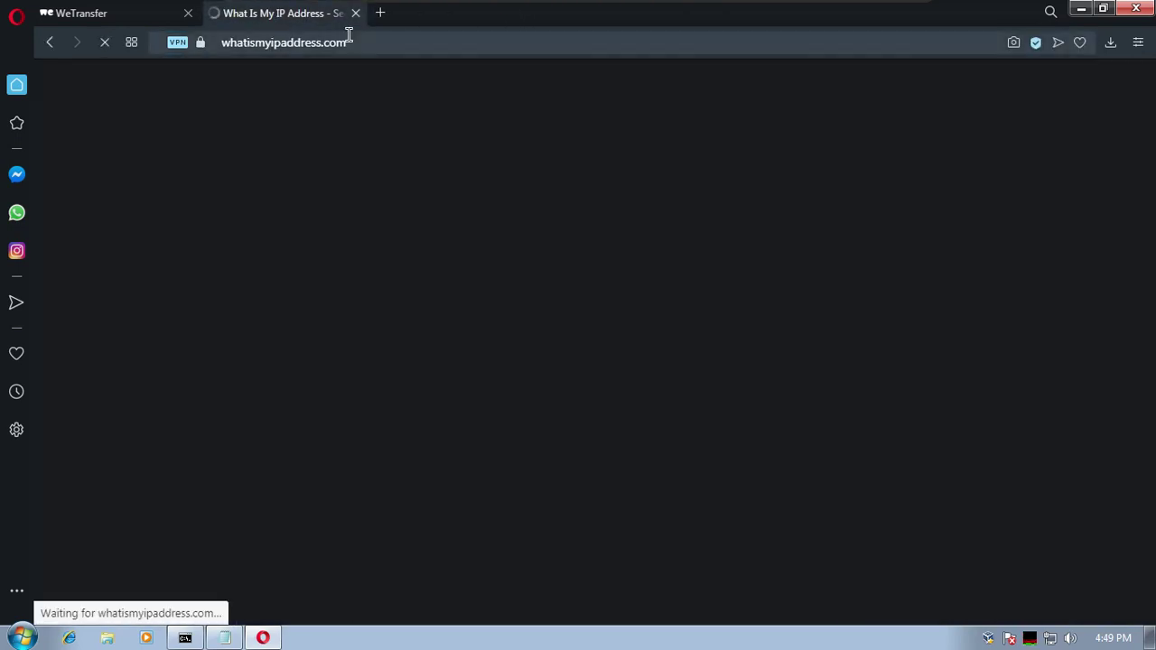
Search the web for "download google drive" in a new tab and open the Google Drive download page.
left_click(380, 12)
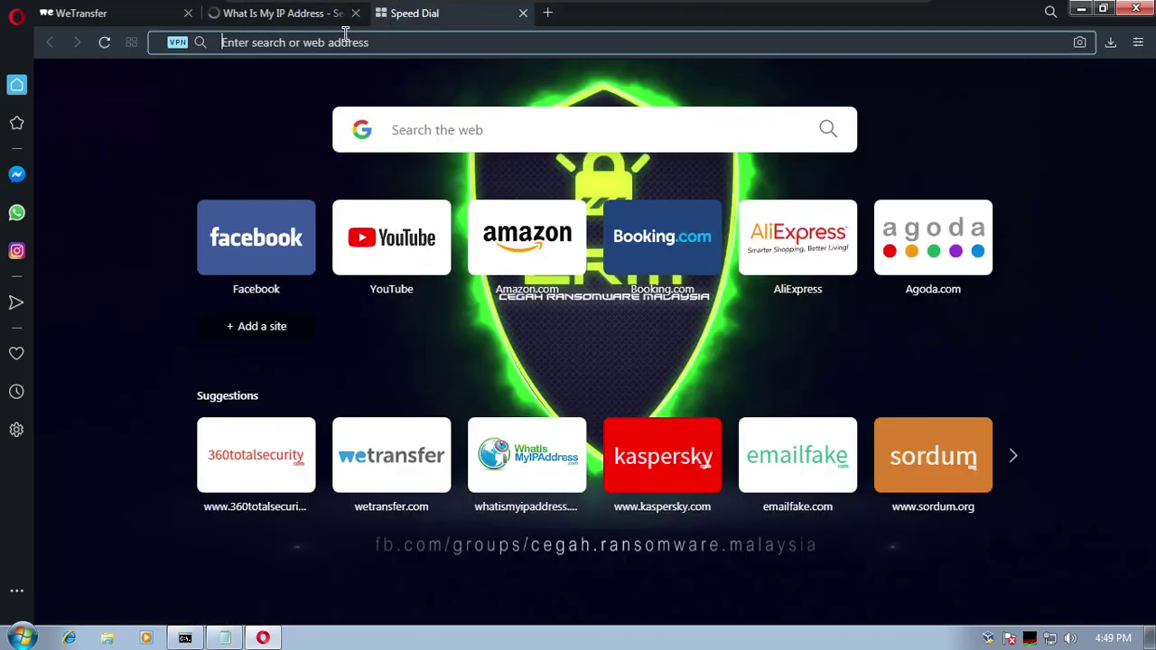
type("dow")
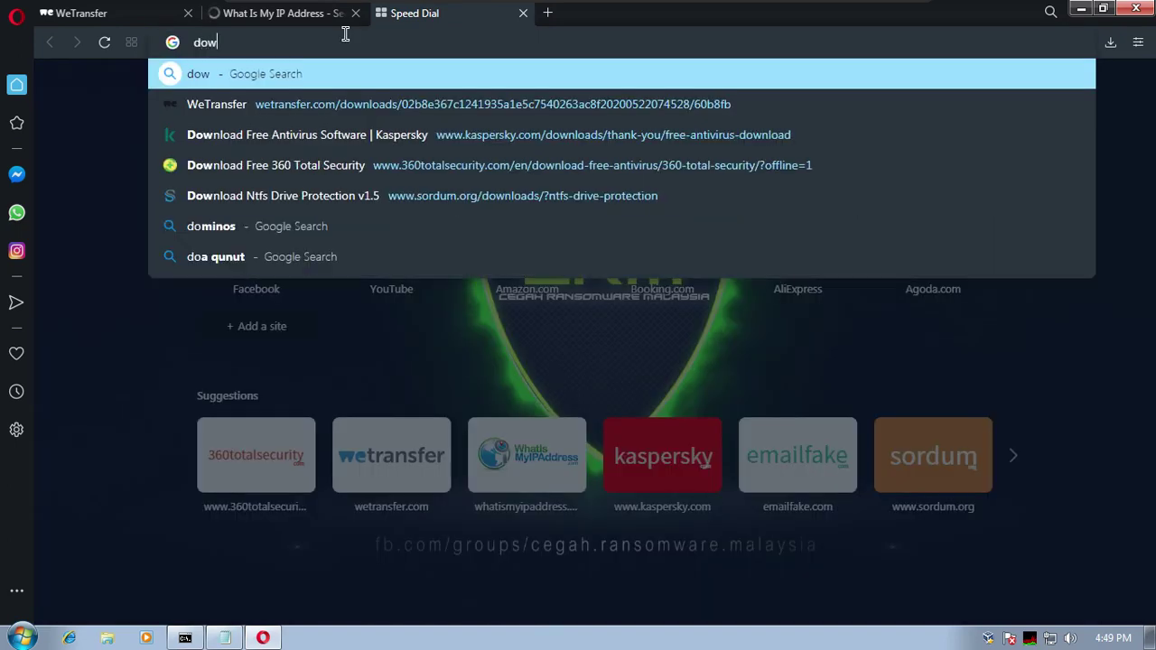
type("nload google dri")
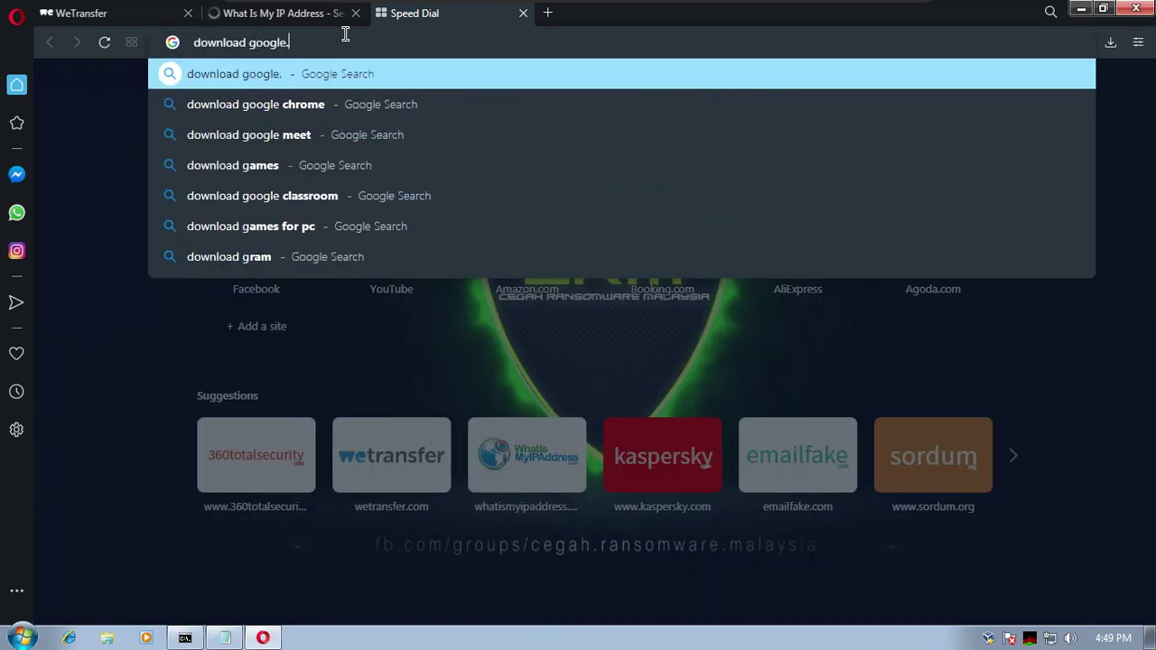
type("ve")
key("Return")
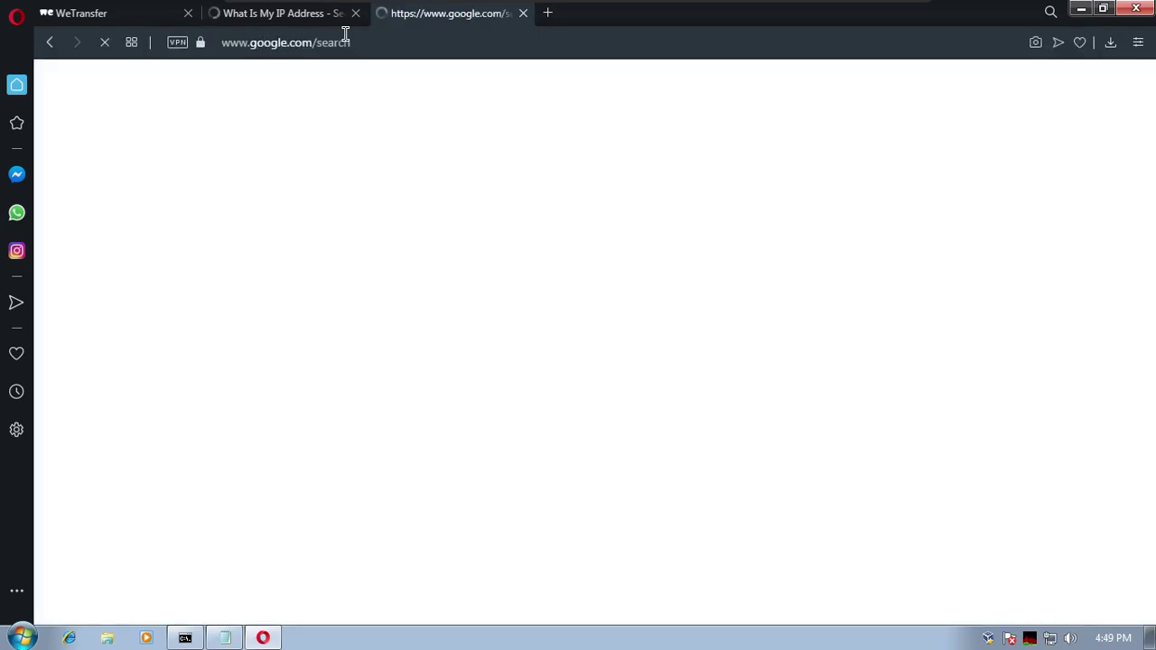
left_click(327, 239)
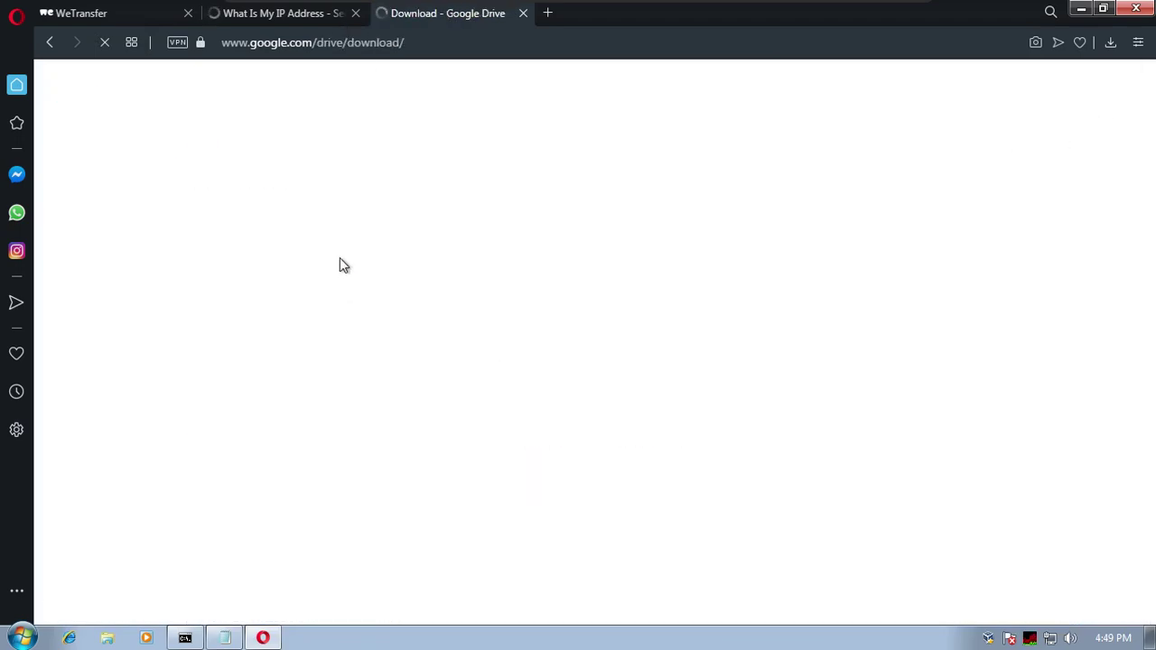
Check the IP address and location on the What Is My IP Address page, and return to the Google Drive download page.
left_click(305, 20)
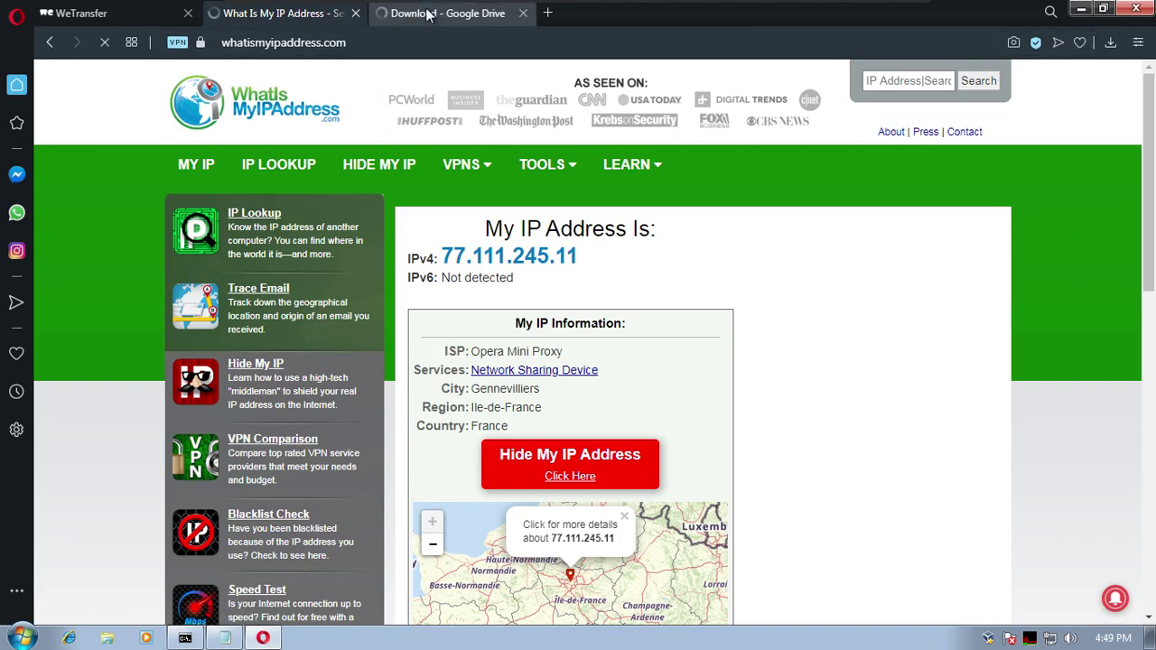
left_click(384, 13)
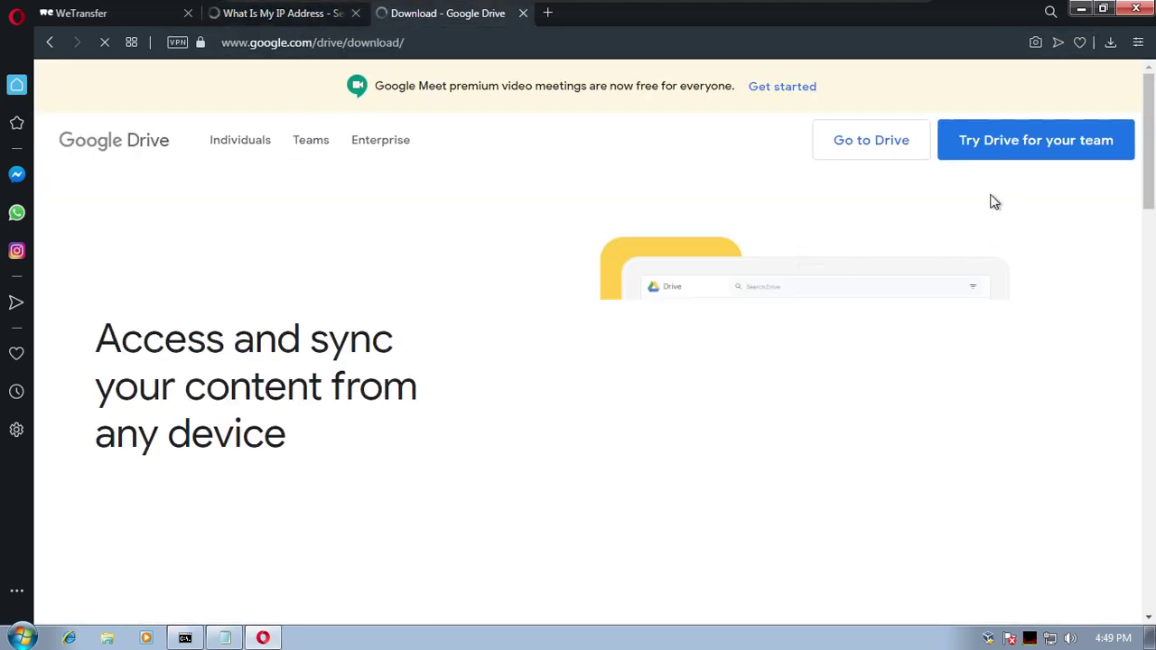
Open Google Drive itself in a separate tab, maximize the browser window, and return to the Google Drive download page.
left_click(902, 152)
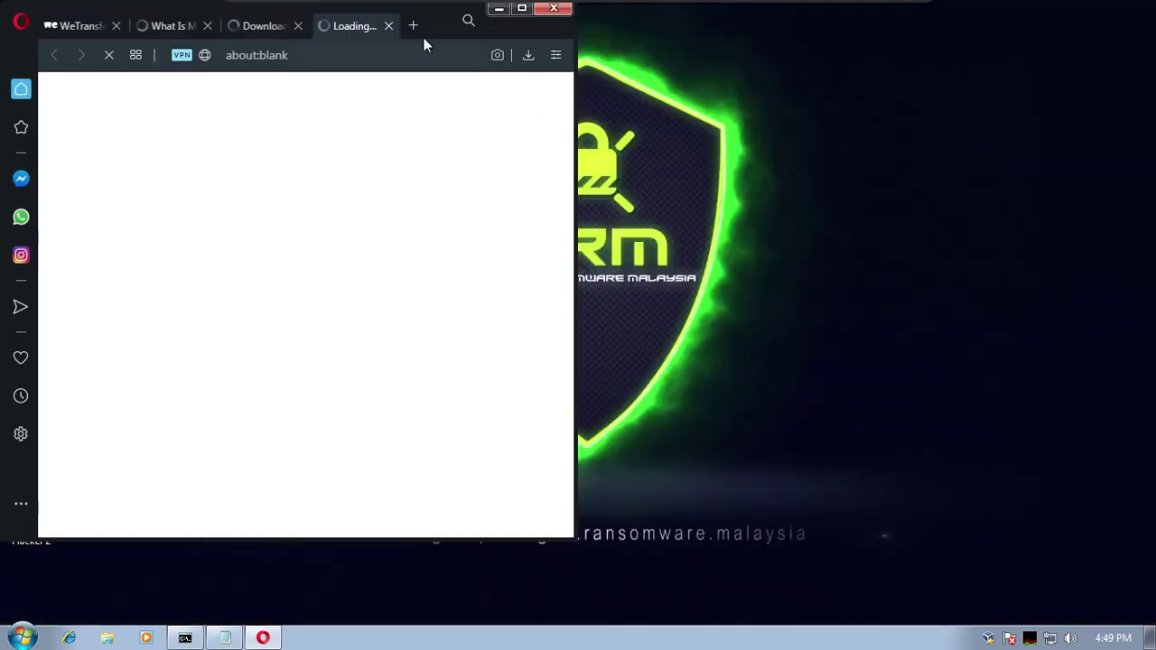
left_click(530, 9)
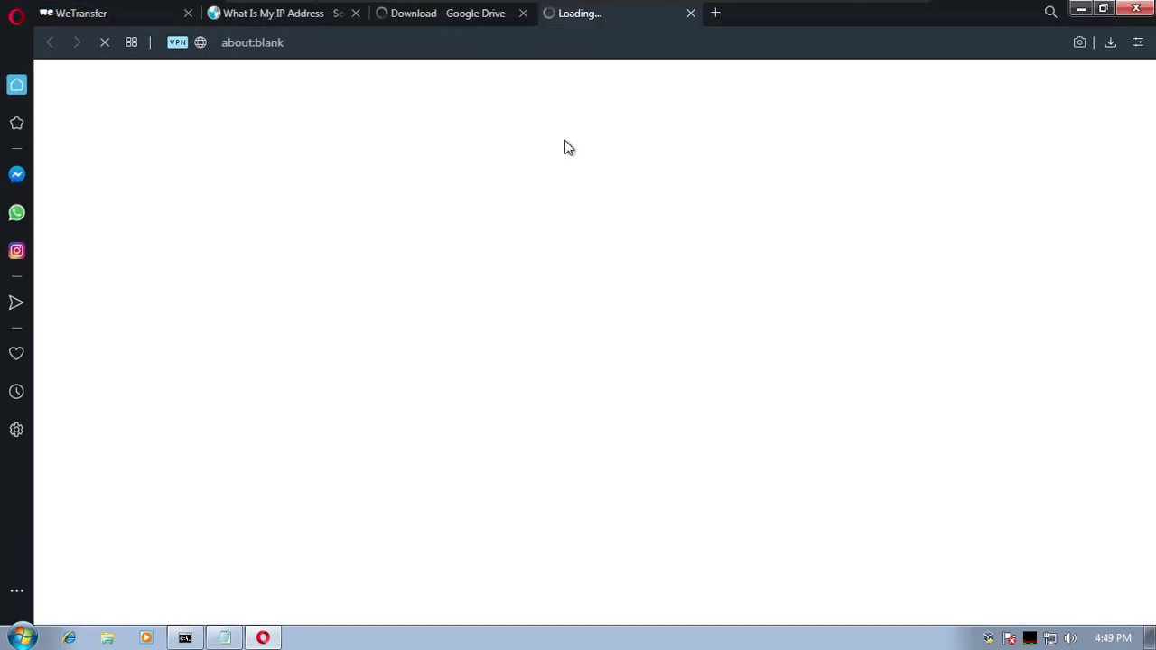
left_click(456, 15)
left_click(580, 14)
left_click(439, 15)
Open the Drive for Mac/PC page from the download page's footer and close the drive.google.com tab.
scroll(741, 342, "down", 5)
scroll(743, 344, "down", 10)
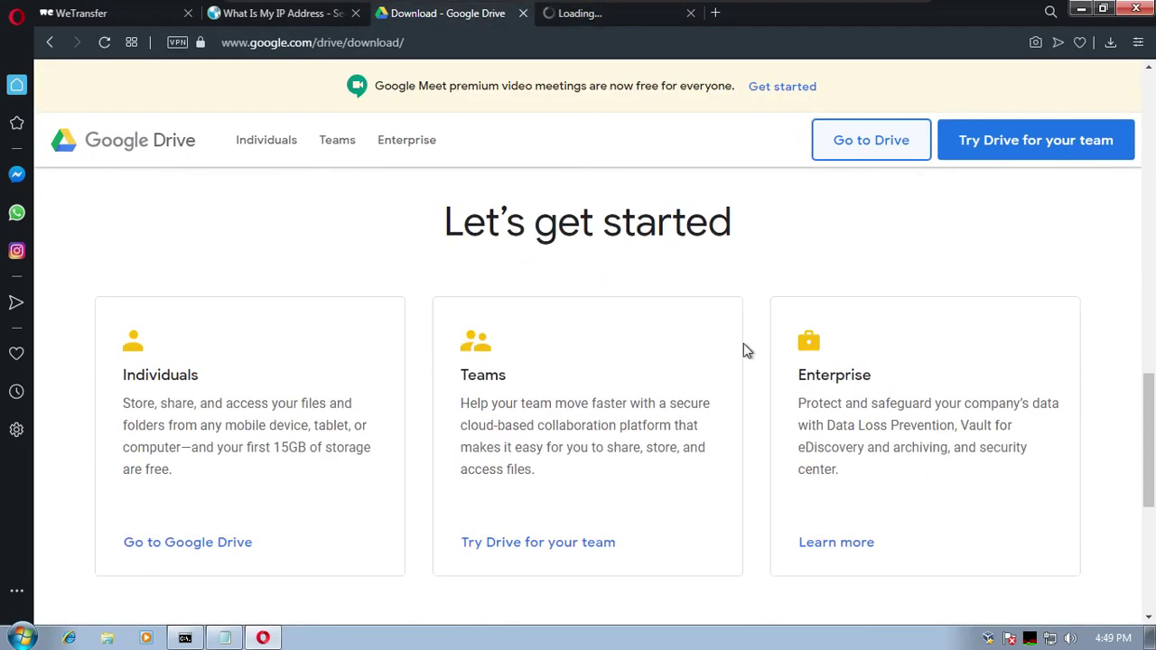
scroll(746, 343, "up", 5)
scroll(753, 328, "down", 5)
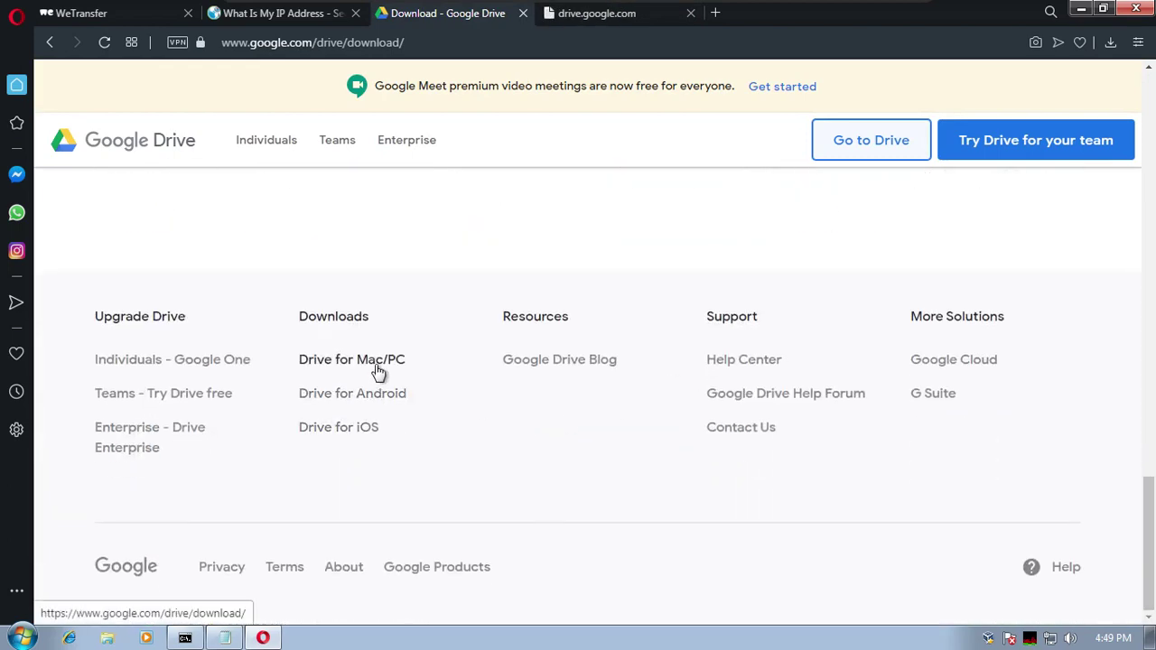
left_click(375, 362)
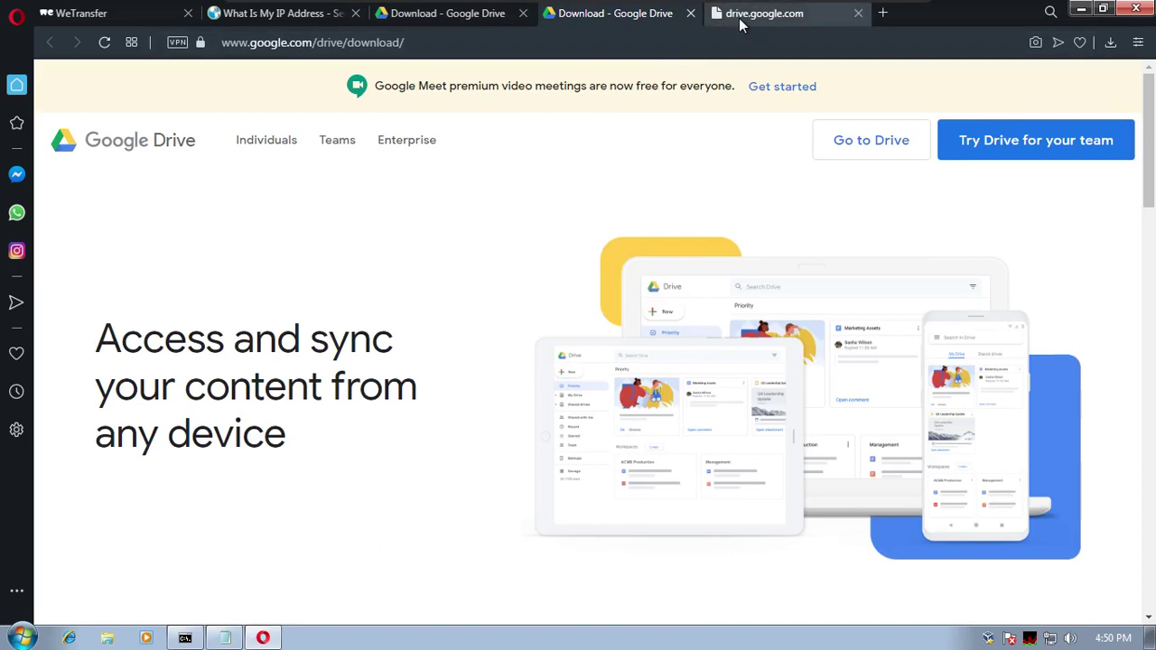
left_click(750, 14)
left_click(858, 12)
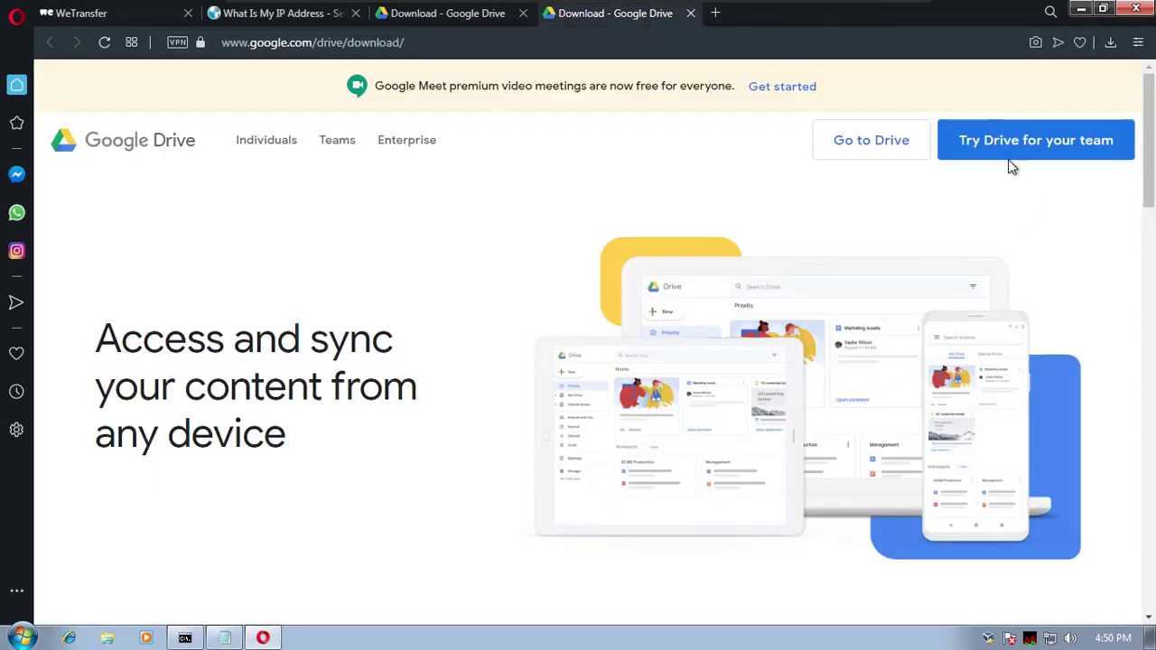
scroll(614, 226, "down", 5)
scroll(627, 211, "up", 3)
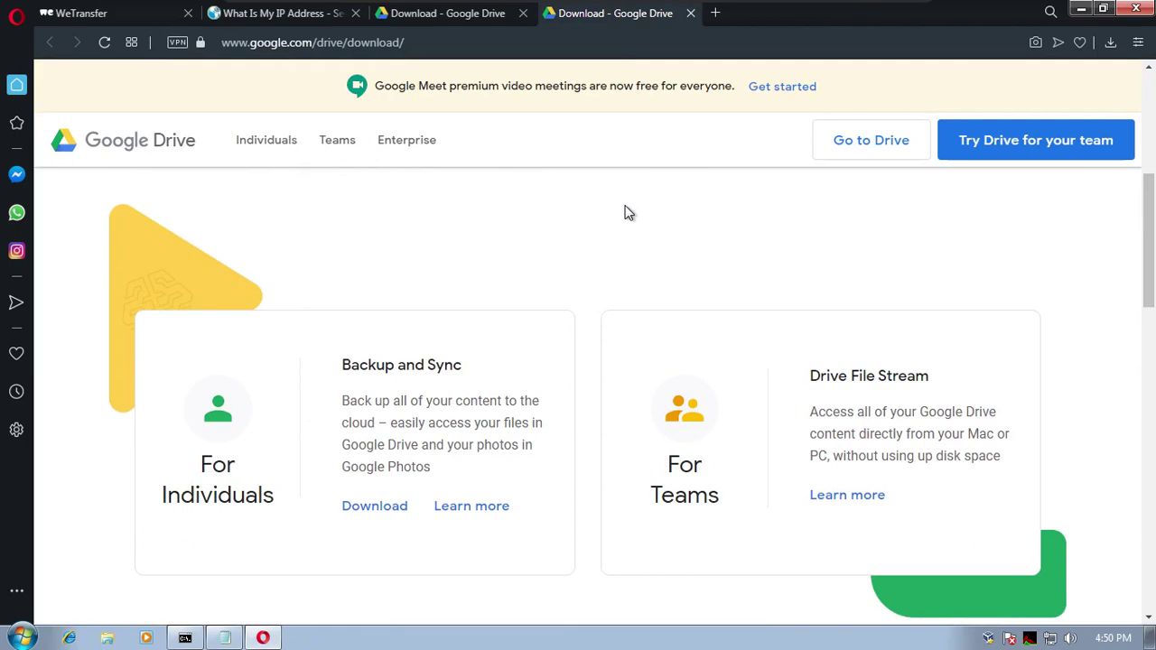
scroll(405, 512, "down", 15)
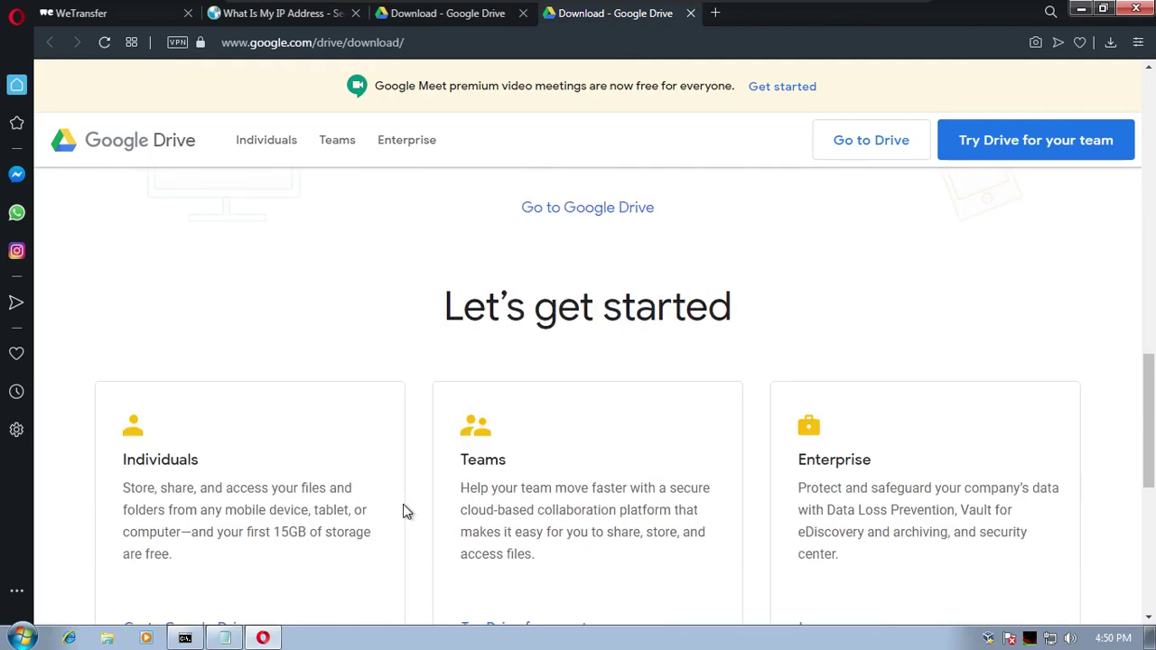
left_click(382, 463)
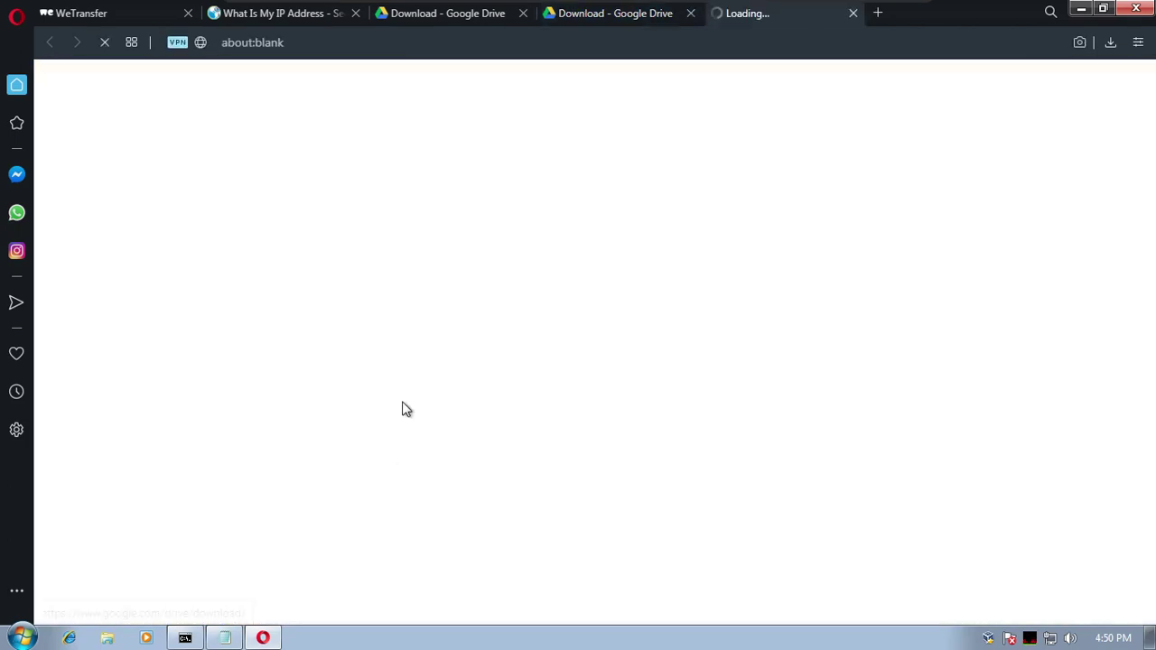
left_click(690, 13)
scroll(467, 406, "down", 4)
scroll(458, 434, "up", 4)
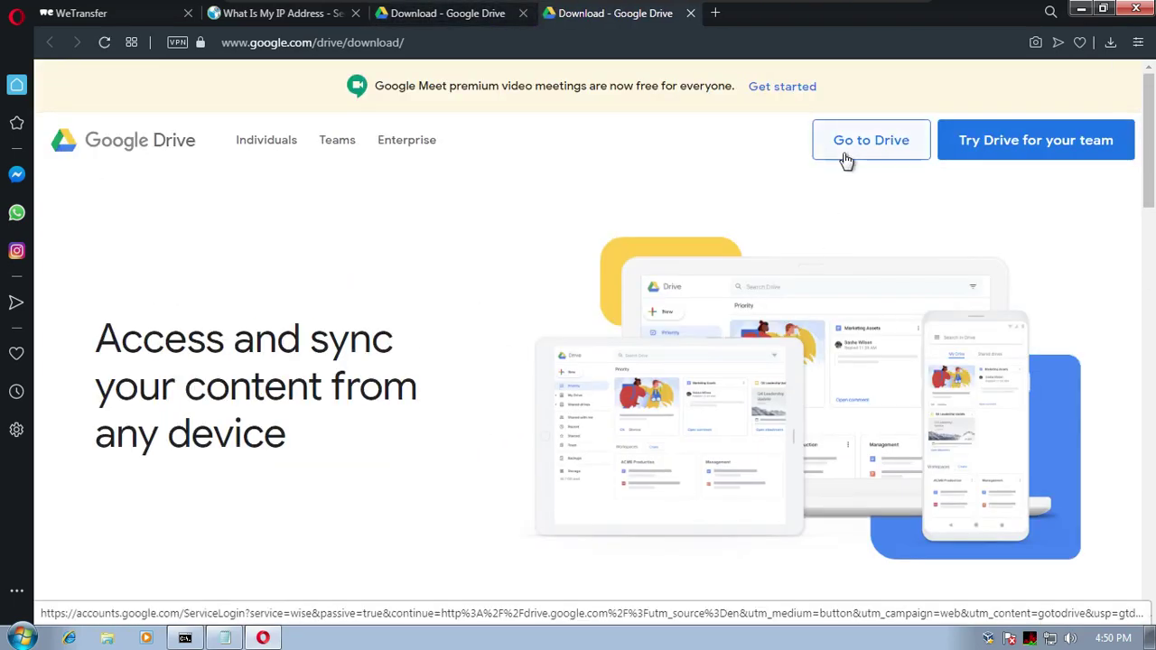
Load the Download page for Individuals and request the Backup and Sync download offered there.
mouse_move(276, 150)
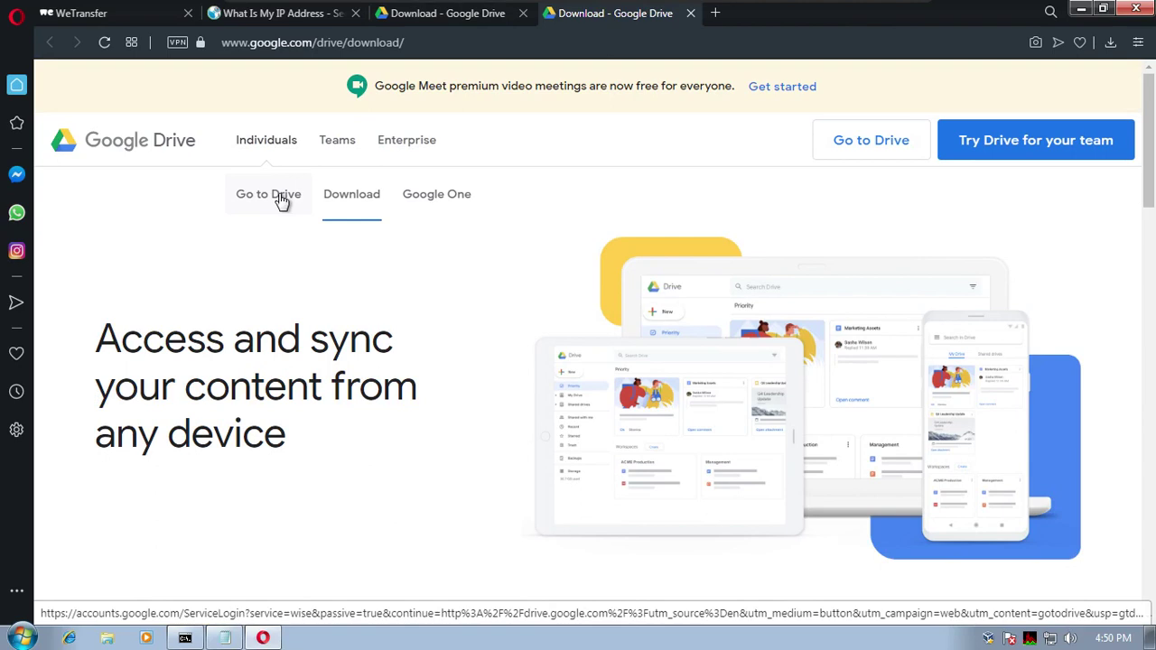
left_click(350, 199)
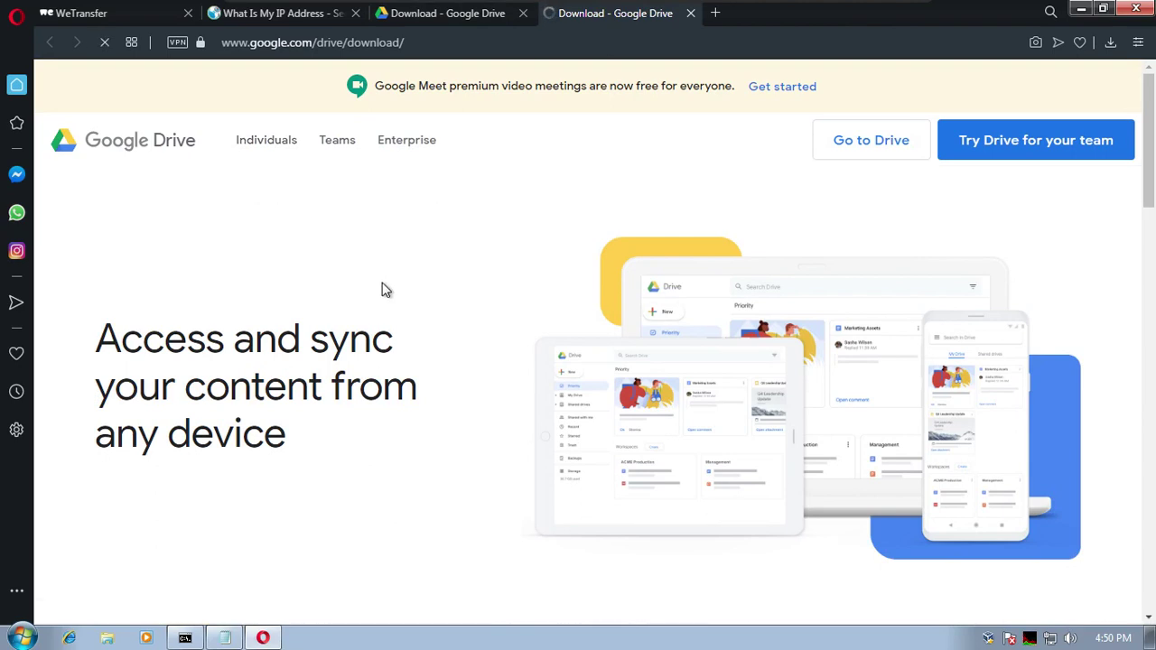
scroll(385, 291, "down", 5)
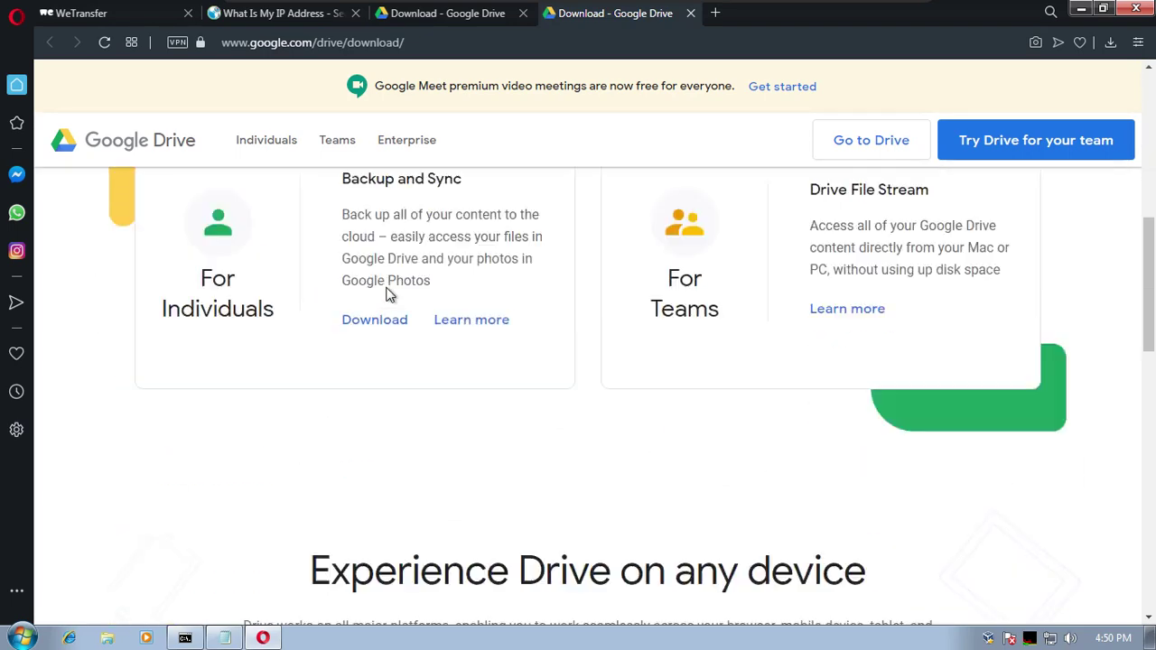
scroll(262, 279, "up", 2)
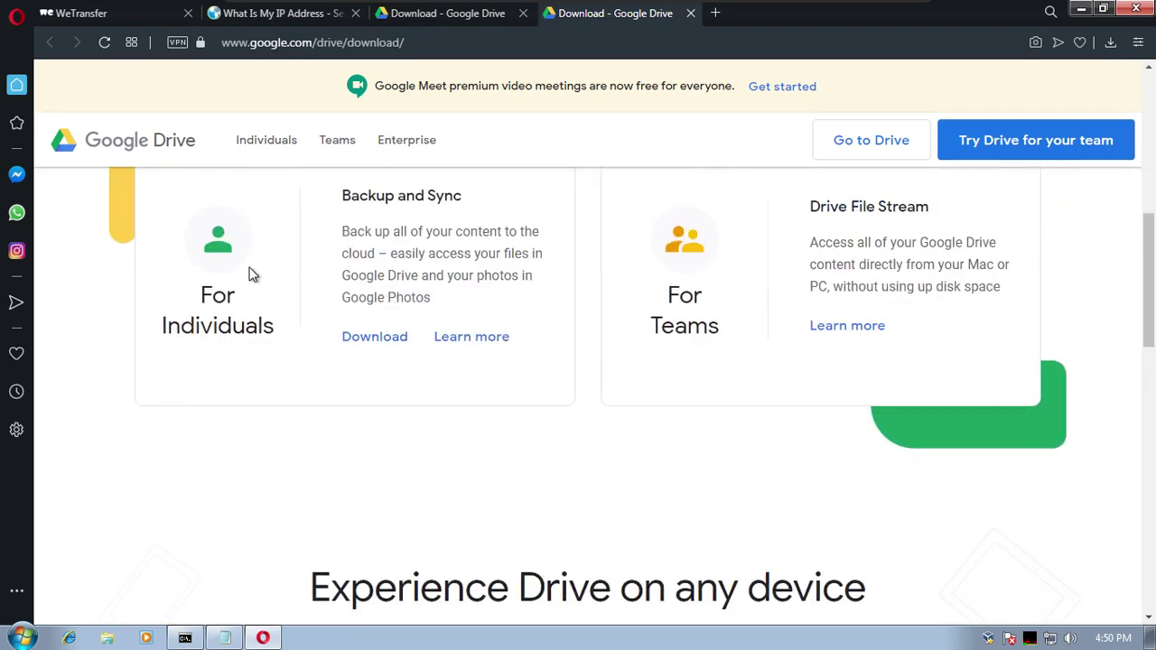
left_click(377, 340)
left_click(706, 418)
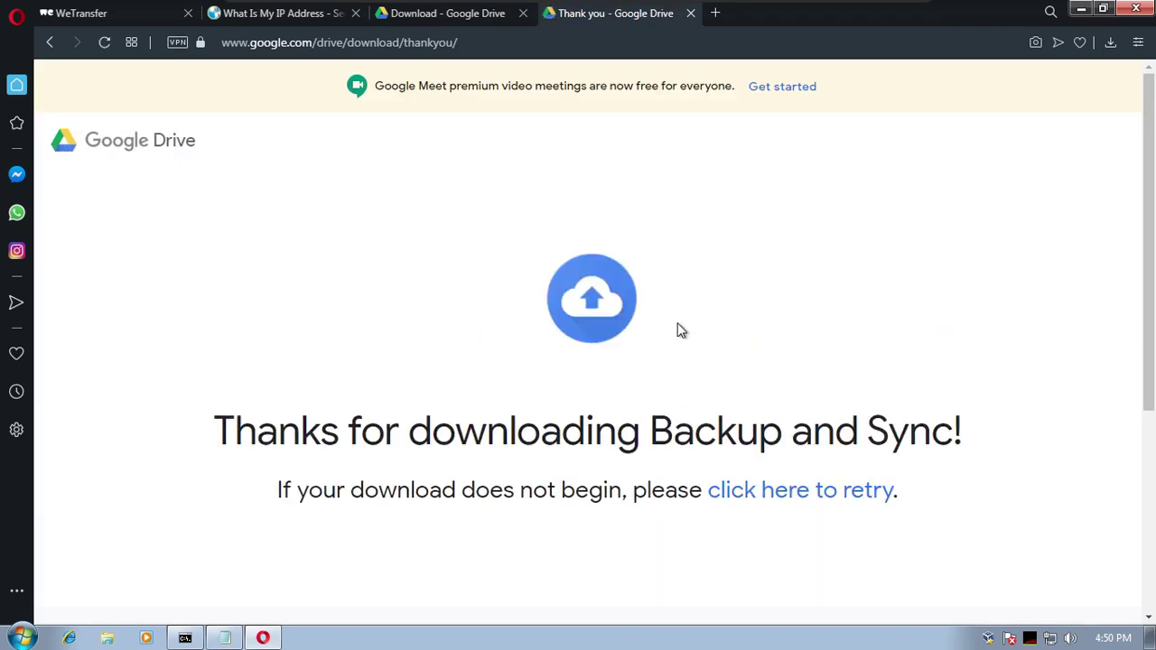
Review the browser's downloads list and clear its old entries.
scroll(681, 327, "down", 3)
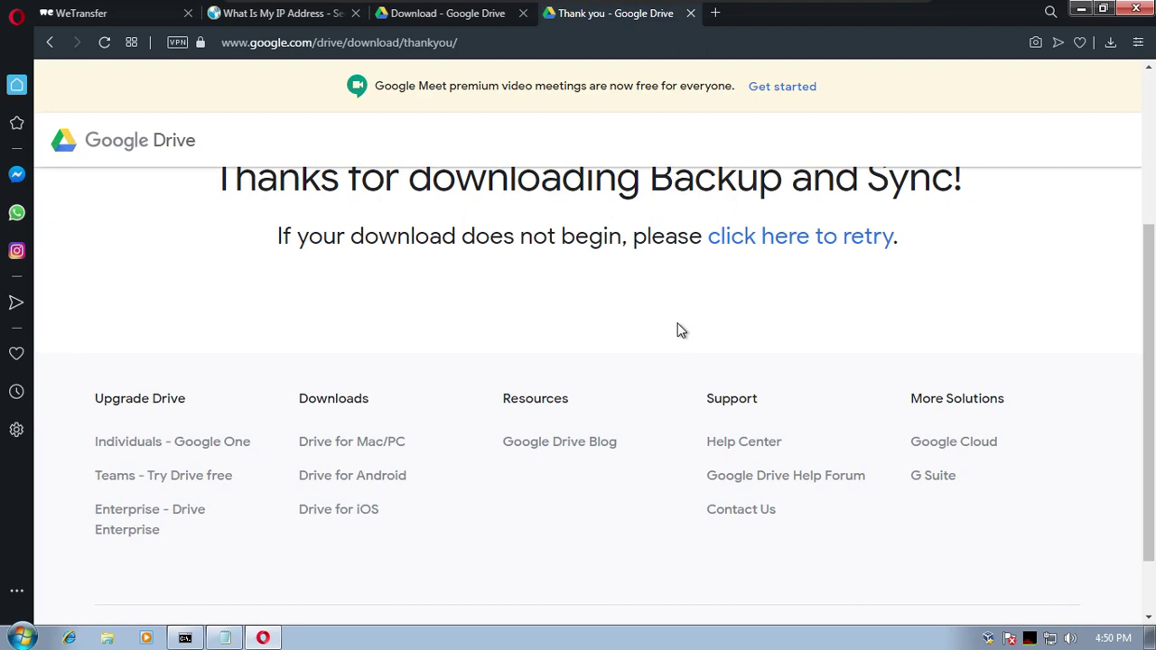
scroll(681, 331, "up", 3)
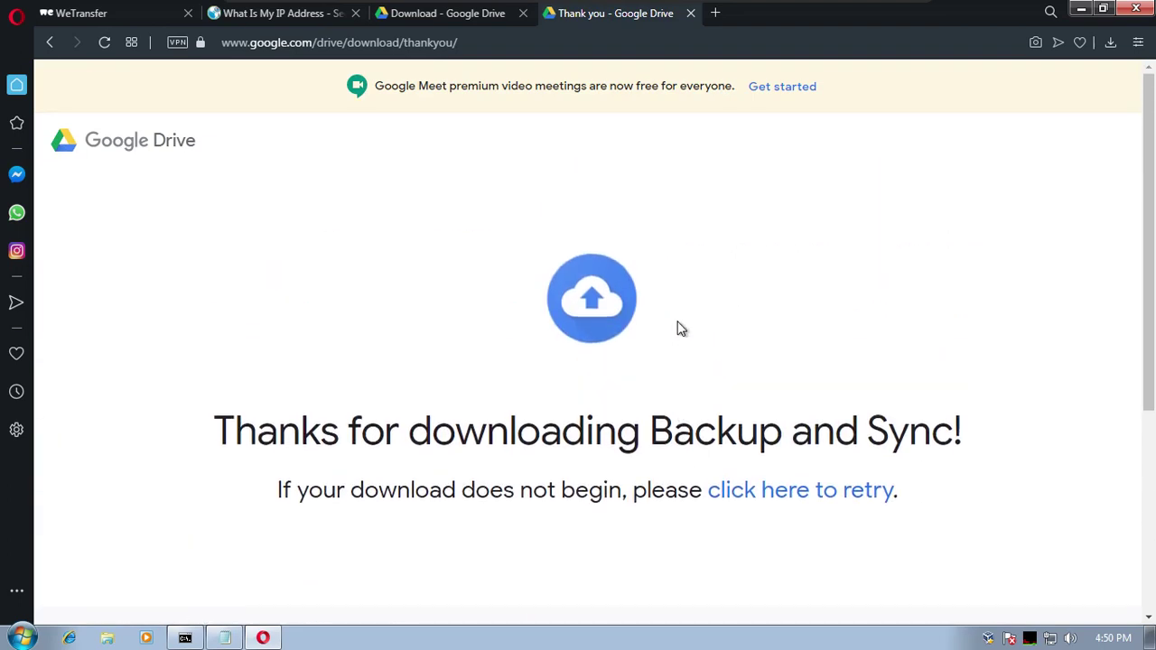
scroll(681, 328, "down", 1)
scroll(985, 250, "up", 1)
left_click(1111, 43)
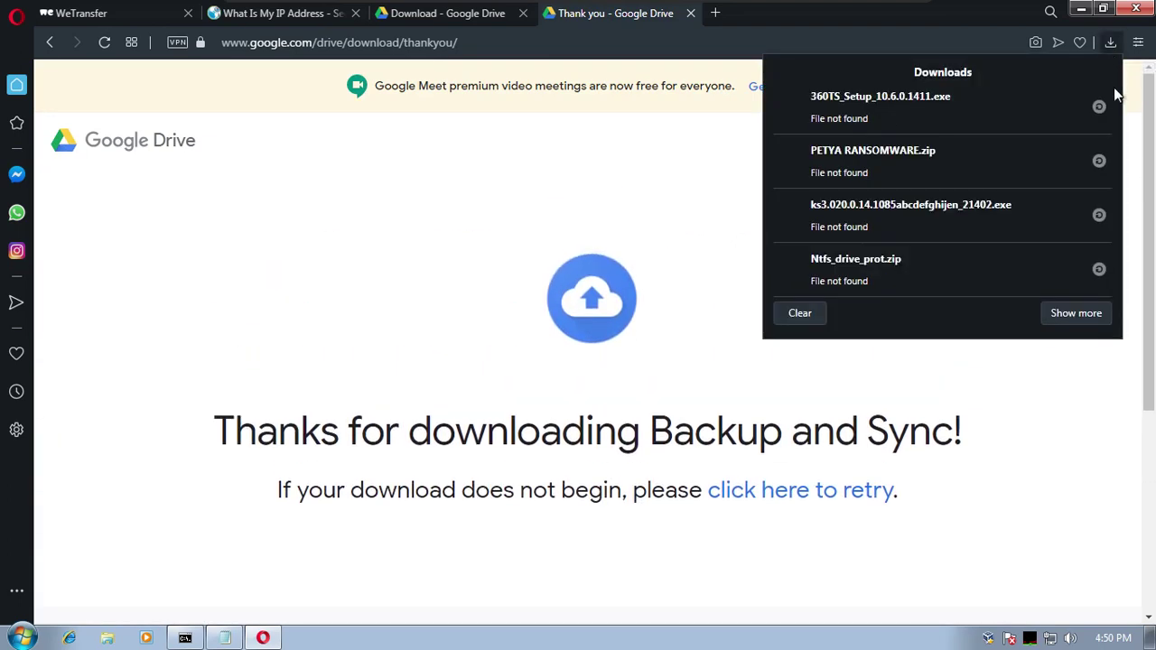
left_click(806, 312)
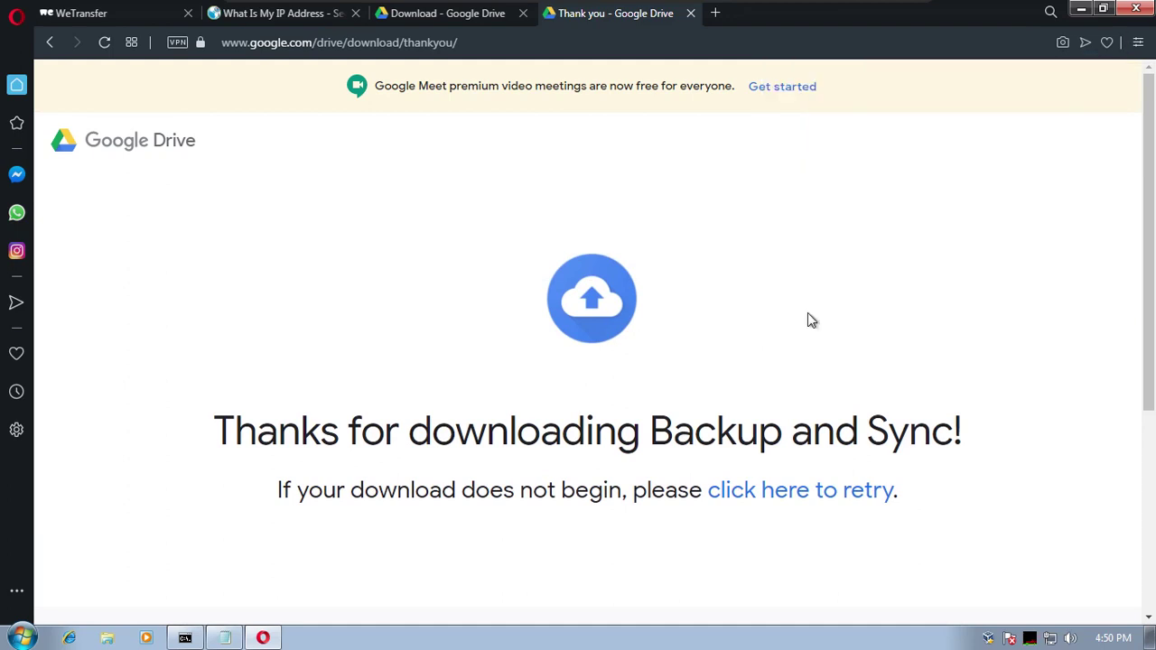
Retry the Backup and Sync download and save installbackupandsync.exe in the Downloads folder.
scroll(764, 443, "down", 1)
left_click(803, 408)
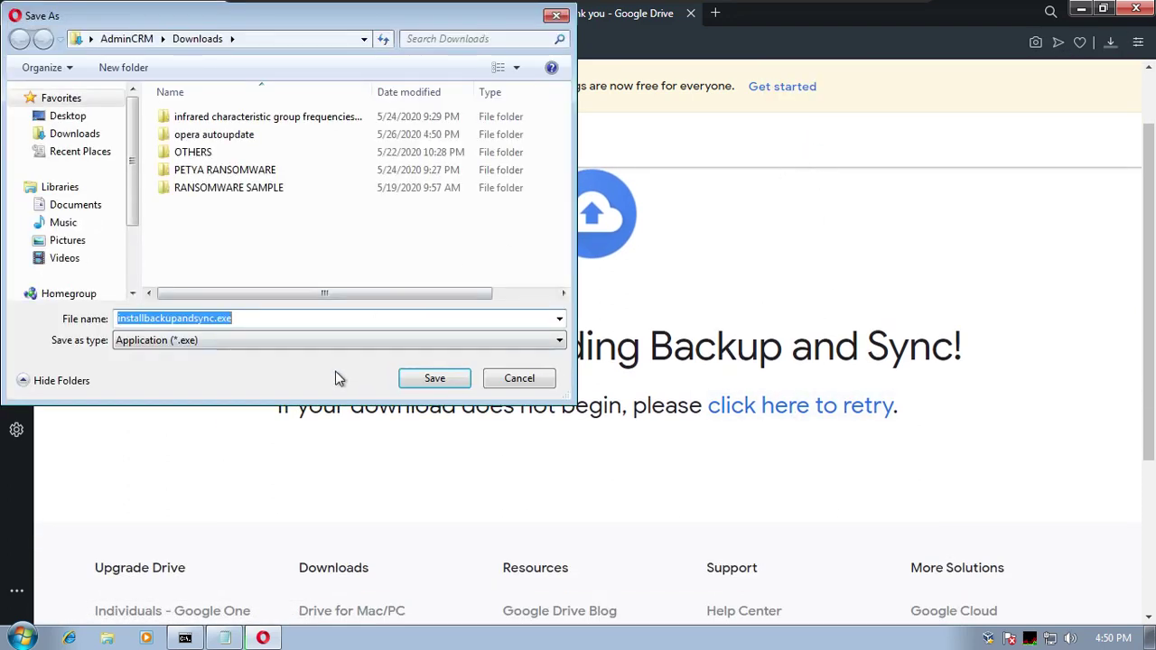
left_click(432, 378)
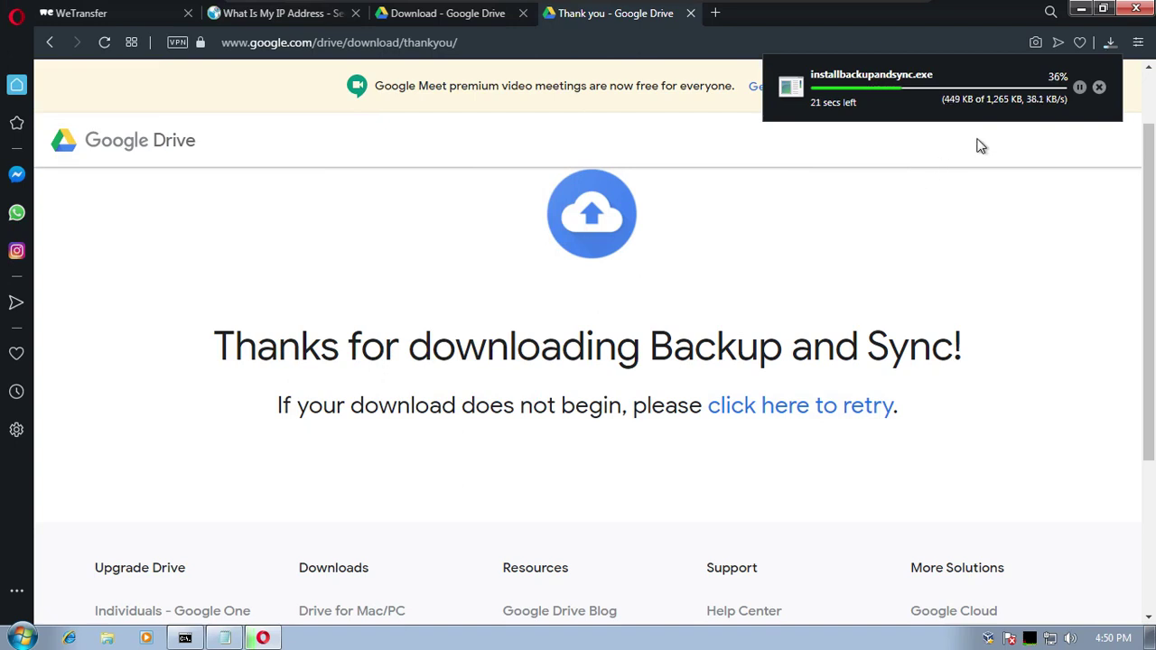
Take the virtual machine out of full screen, minimize it, and bring up Audacious on the MIN CRM SEMBANG KARI workspace.
mouse_move(375, 12)
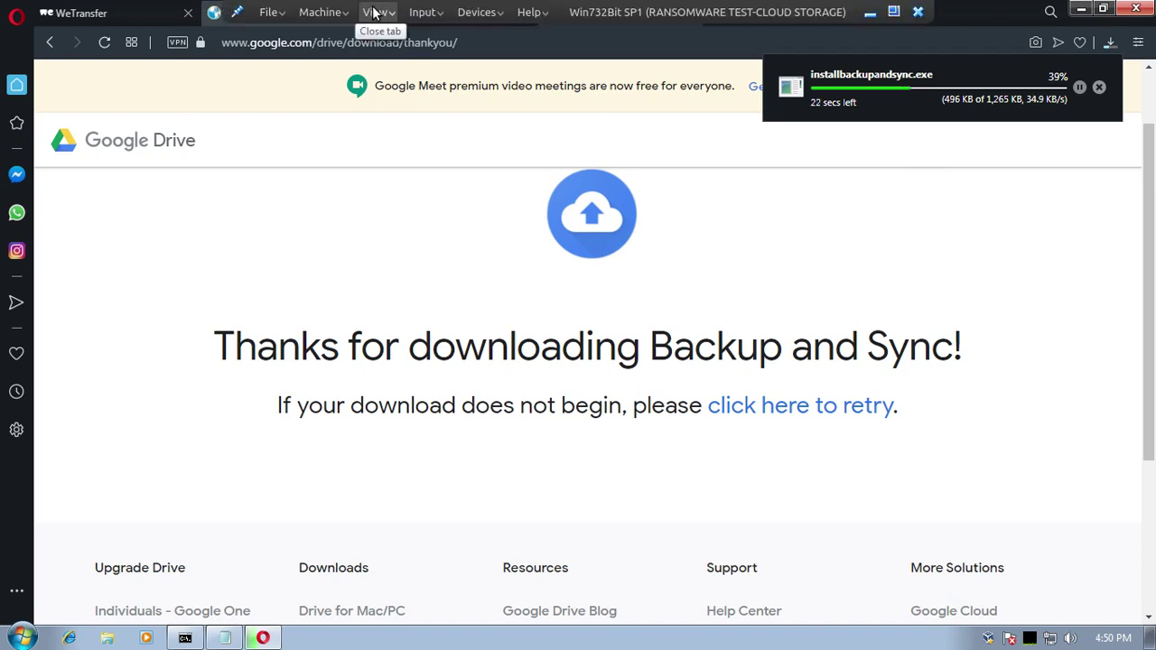
left_click(893, 12)
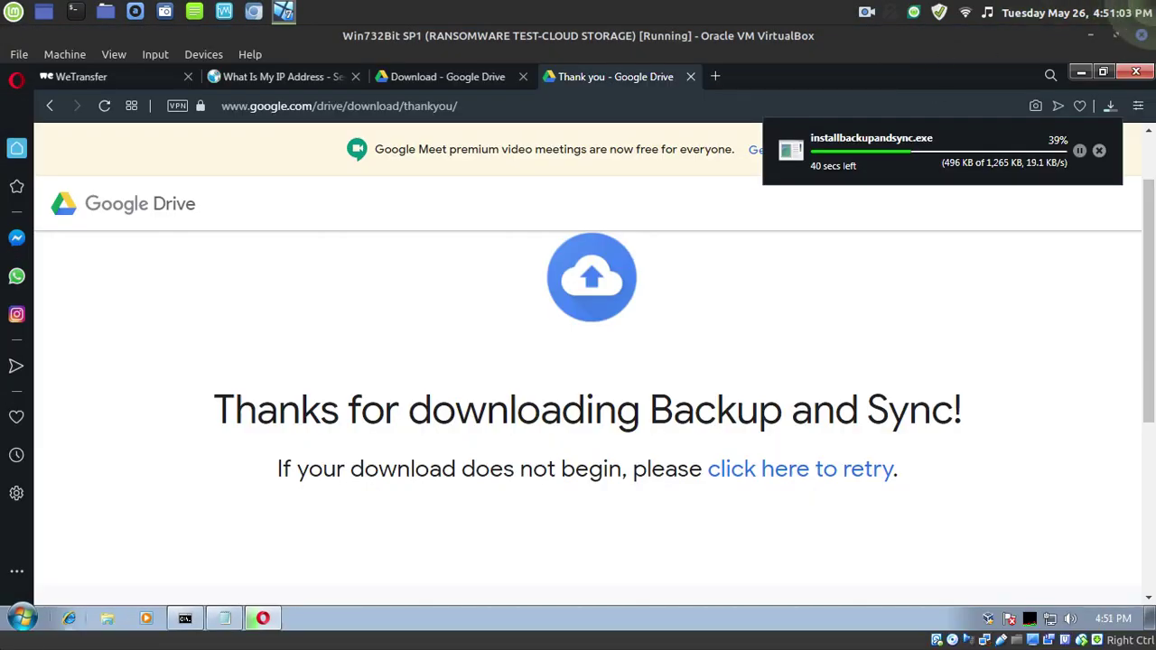
left_click(1090, 35)
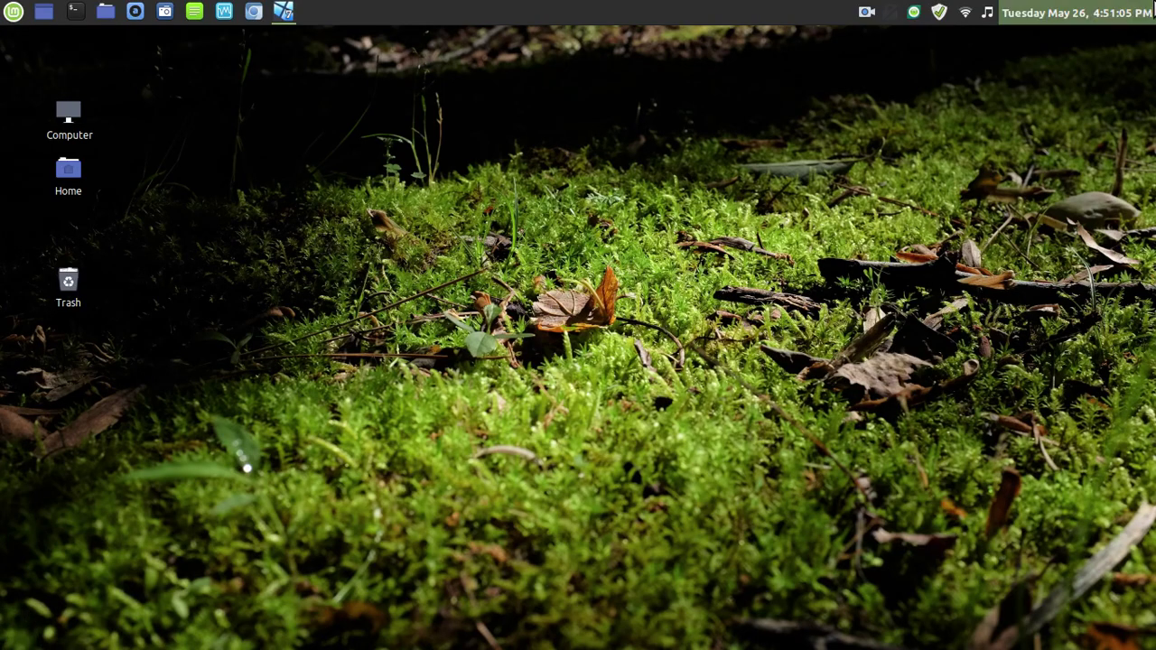
mouse_move(1153, 9)
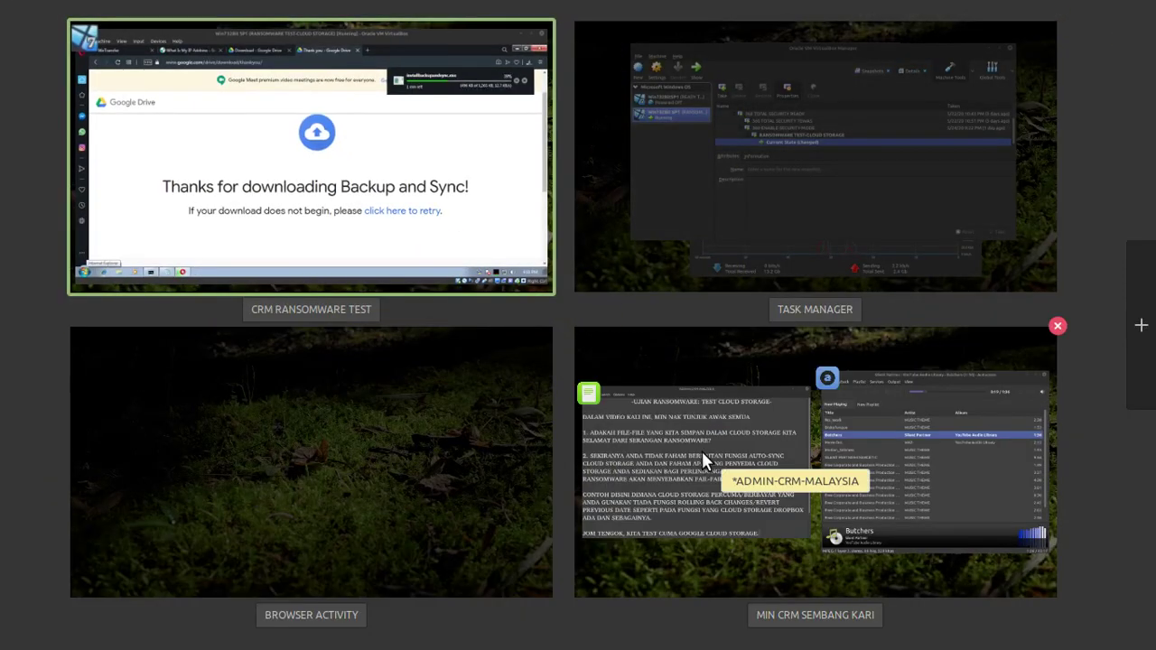
left_click(874, 437)
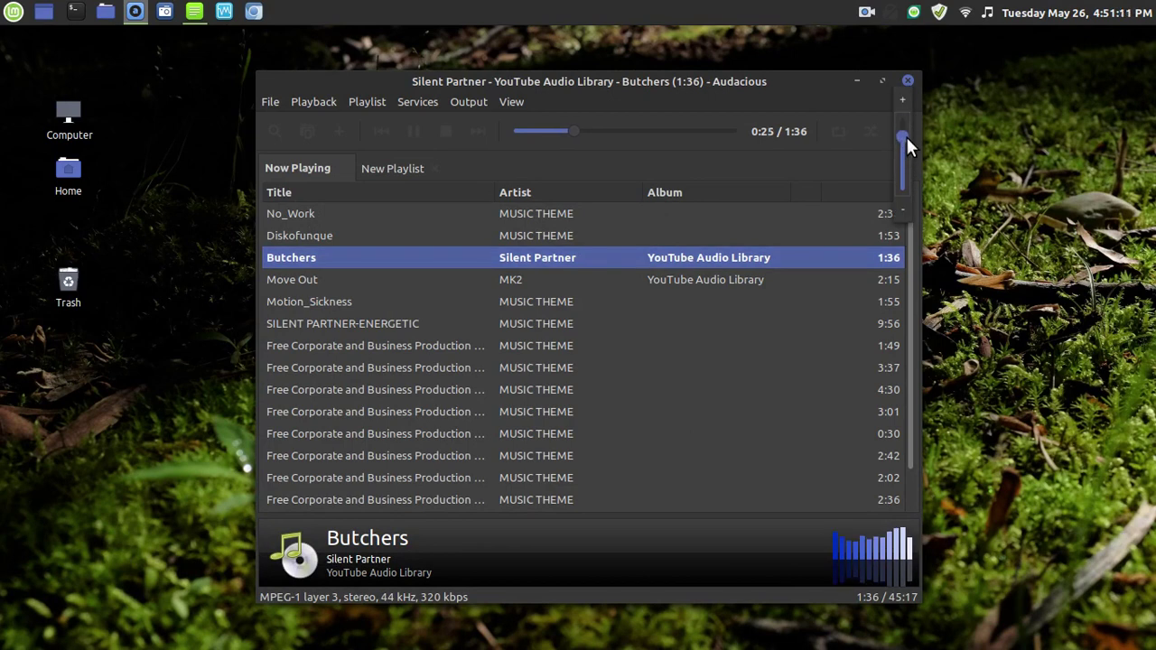
Move the virtual machine window from the CRM RANSOMWARE TEST workspace to the BROWSER ACTIVITY workspace.
mouse_move(1149, 7)
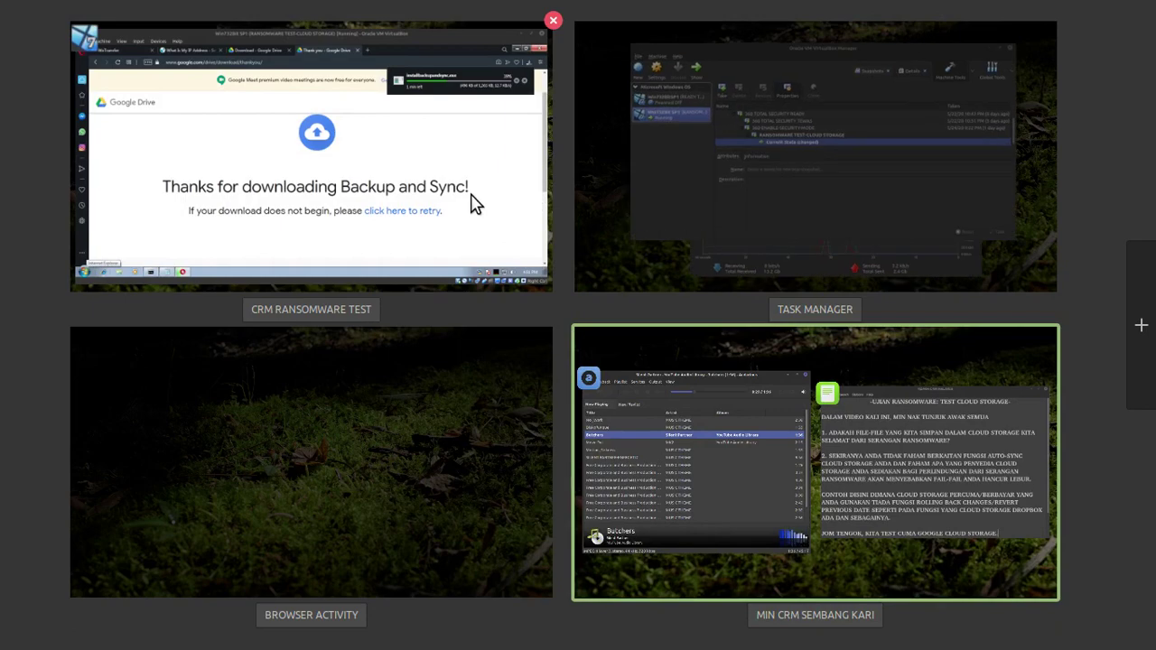
left_click_drag(477, 203, 434, 479)
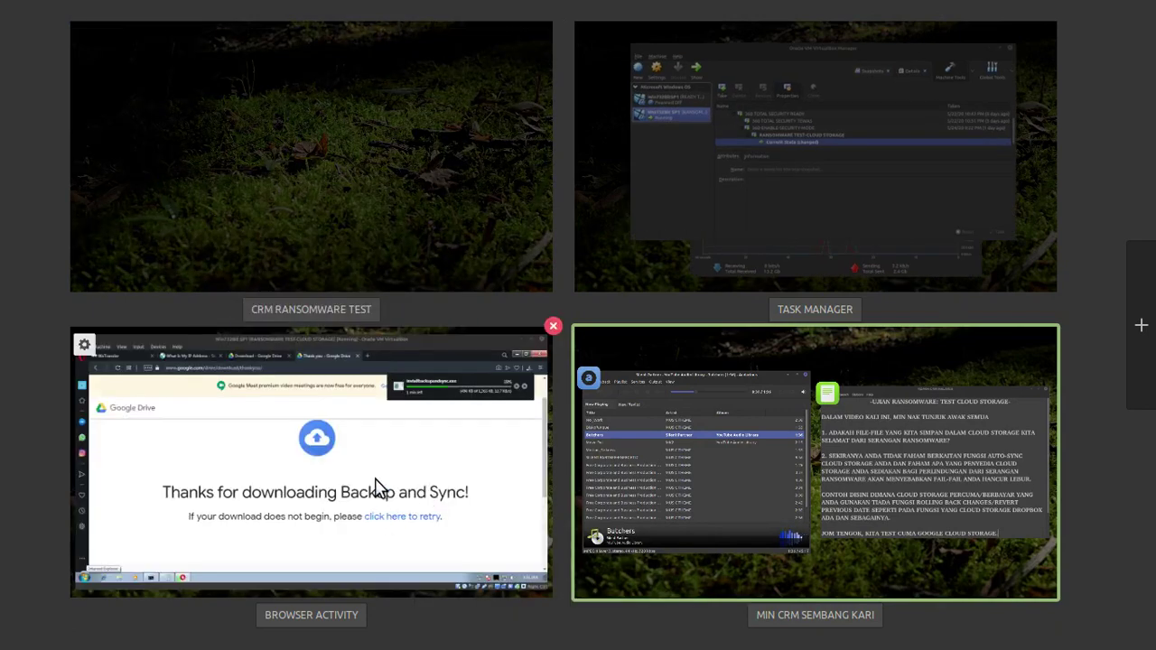
Return to the virtual machine on the BROWSER ACTIVITY workspace and try to launch installbackupandsync.exe from the browser's downloads list.
left_click(483, 468)
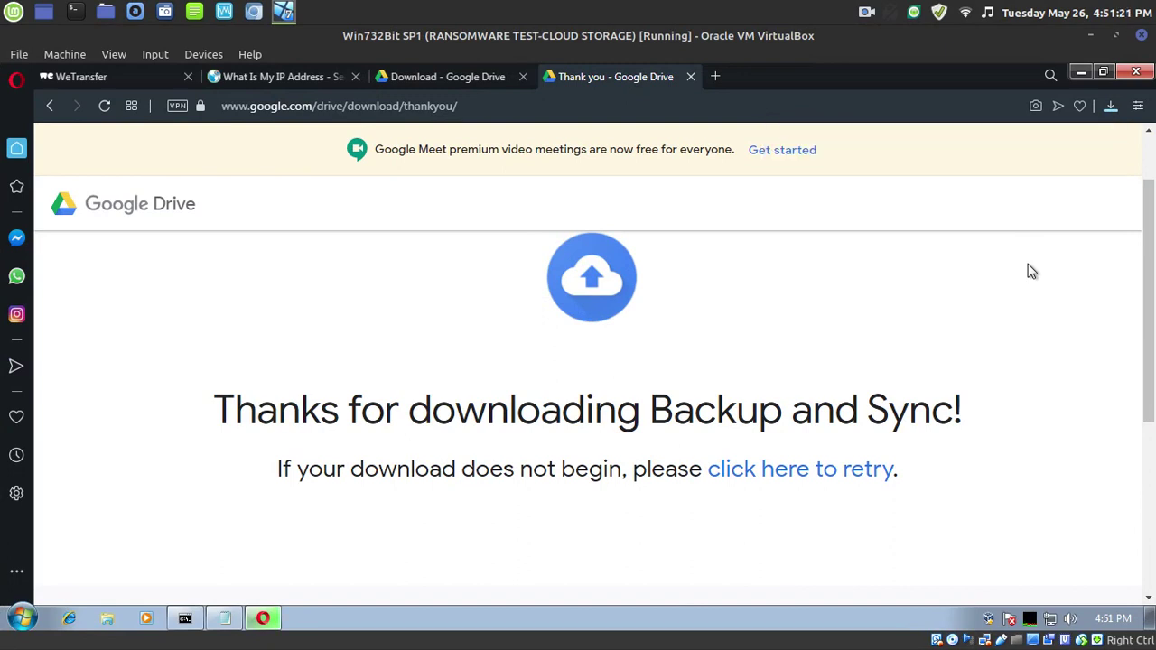
left_click(1112, 107)
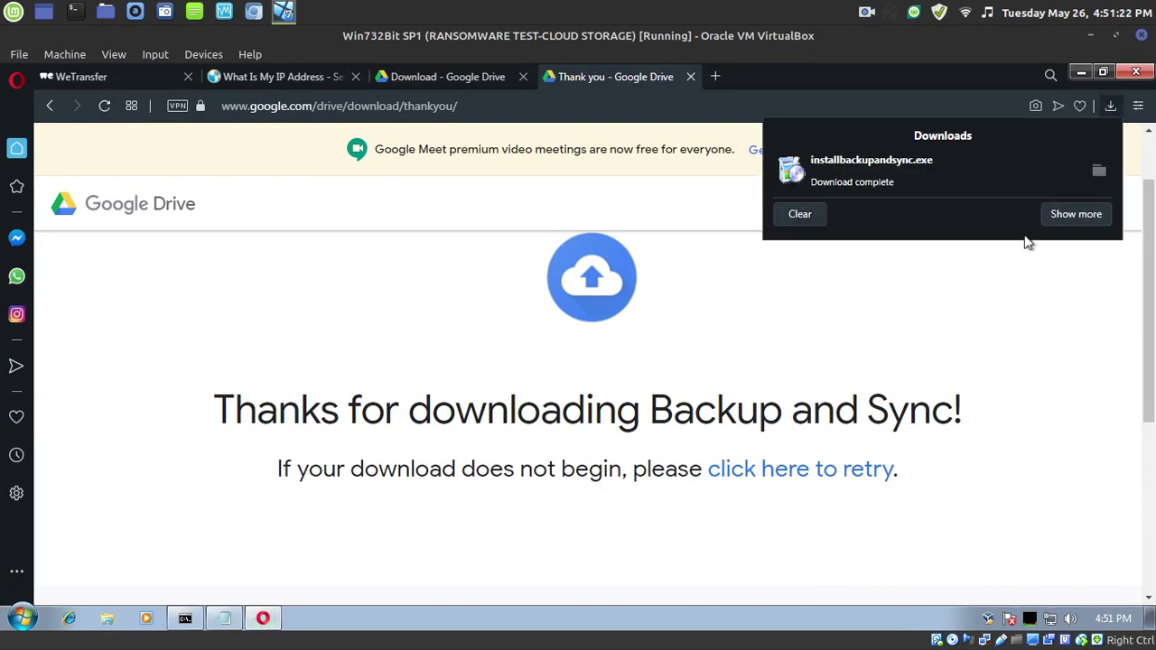
left_click(848, 162)
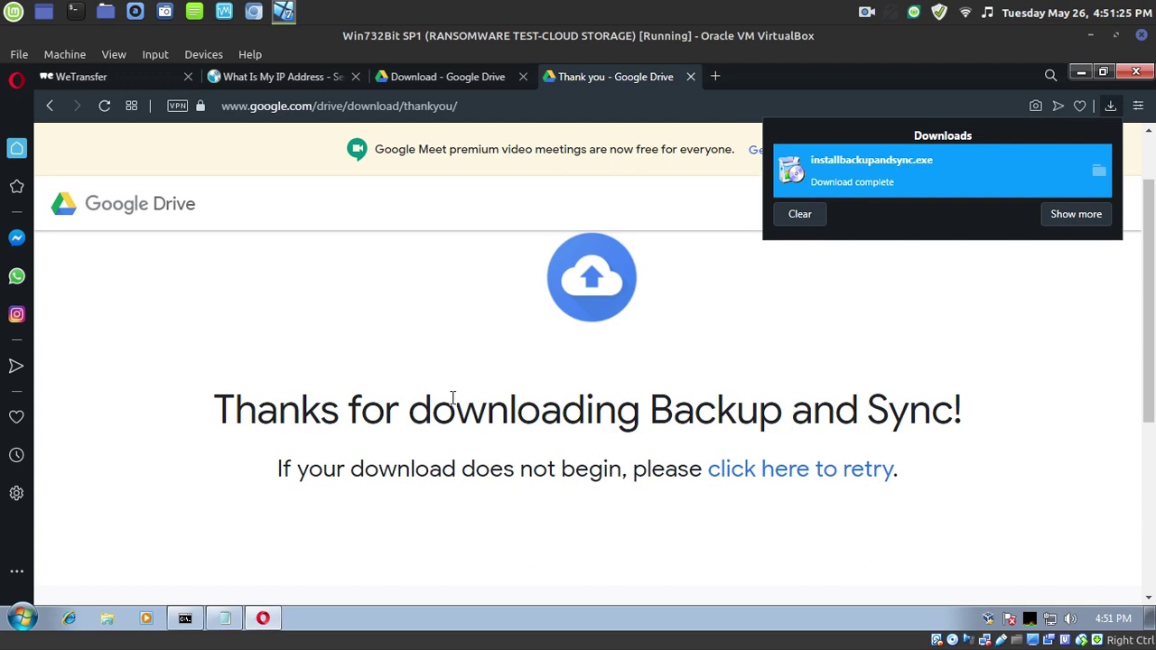
Run installbackupandsync.exe from the Windows Downloads folder, allow it to start, and minimize the folder window.
left_click(22, 618)
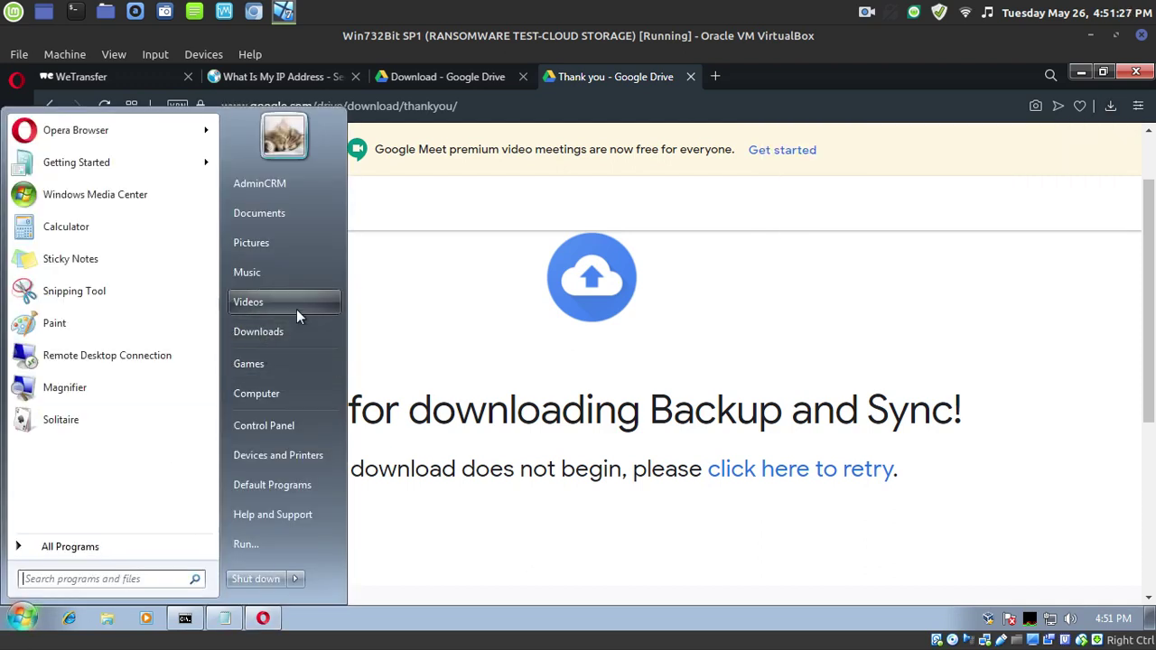
left_click(313, 331)
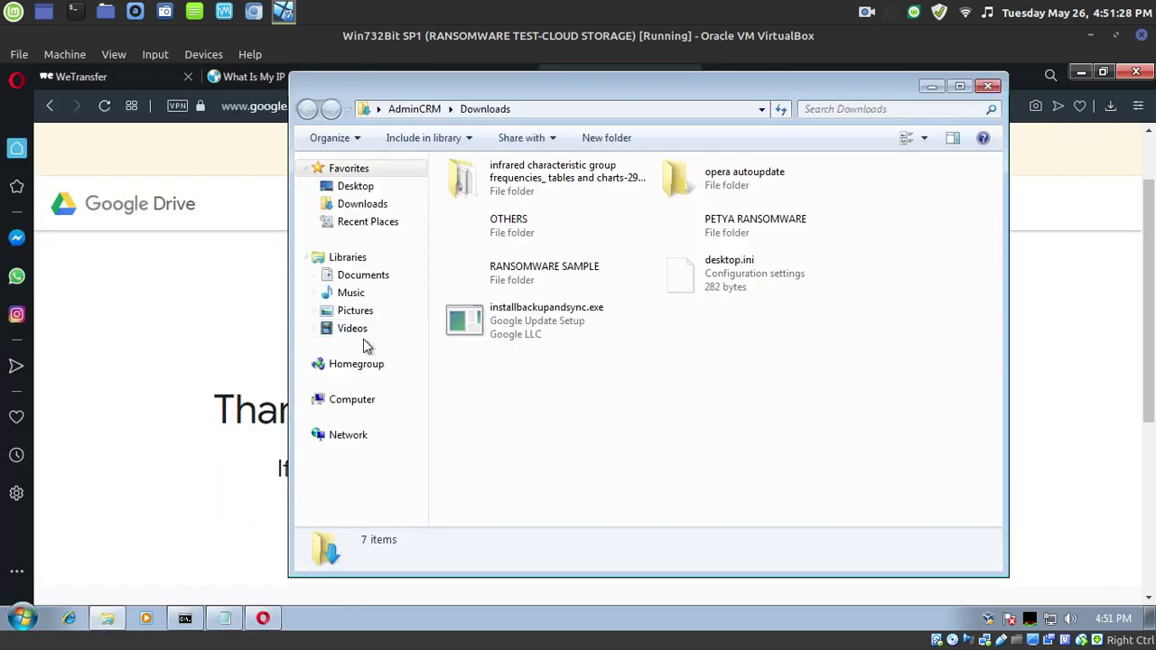
left_click(542, 313)
right_click(542, 313)
left_click(592, 304)
left_click(714, 372)
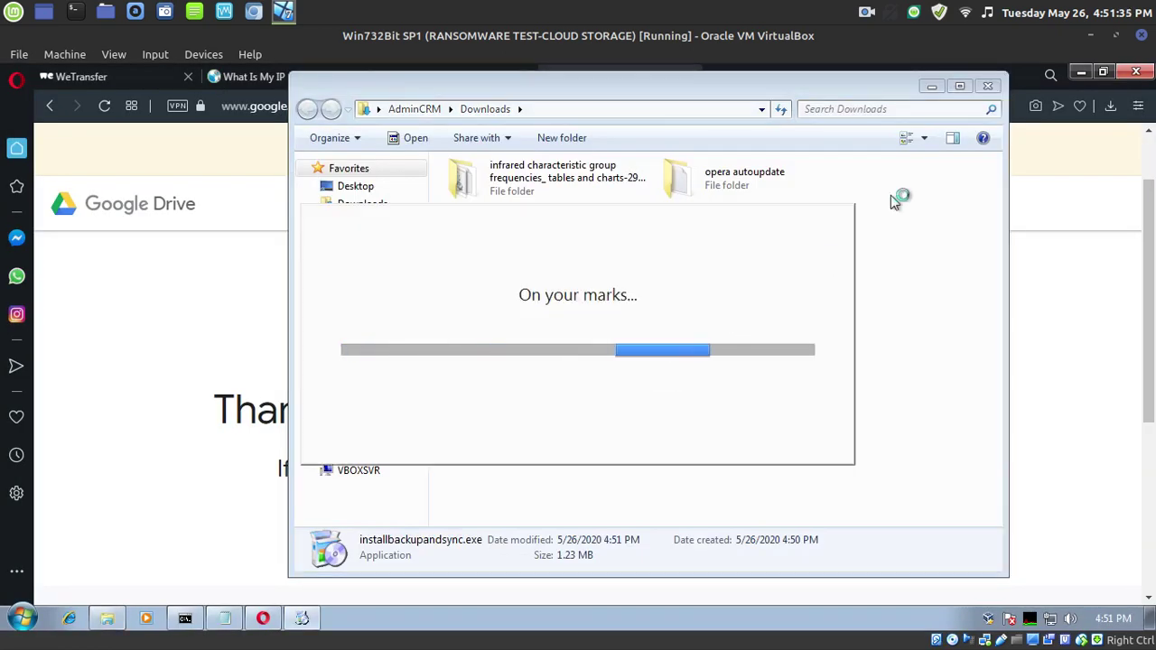
left_click(932, 87)
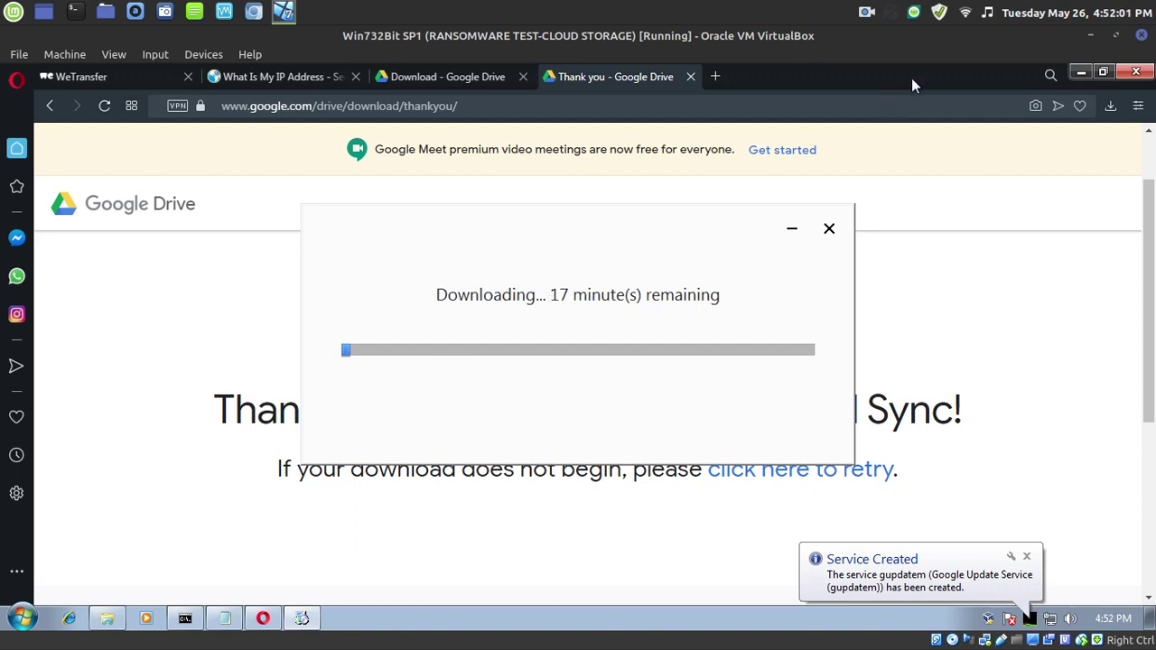
left_click(23, 618)
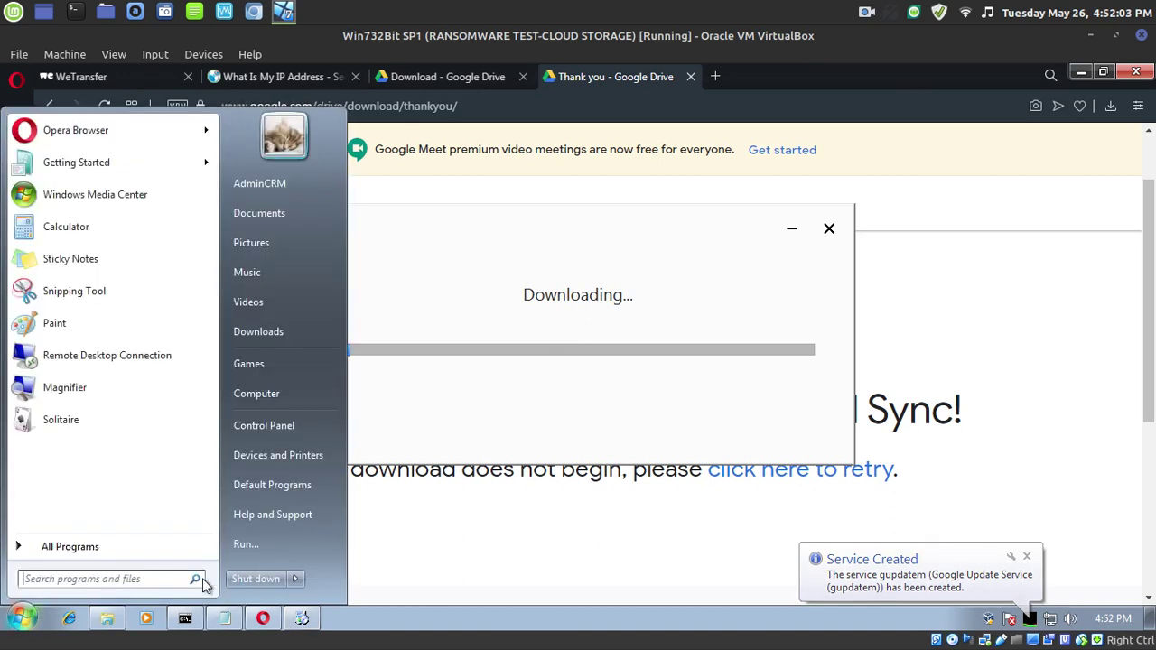
left_click(247, 541)
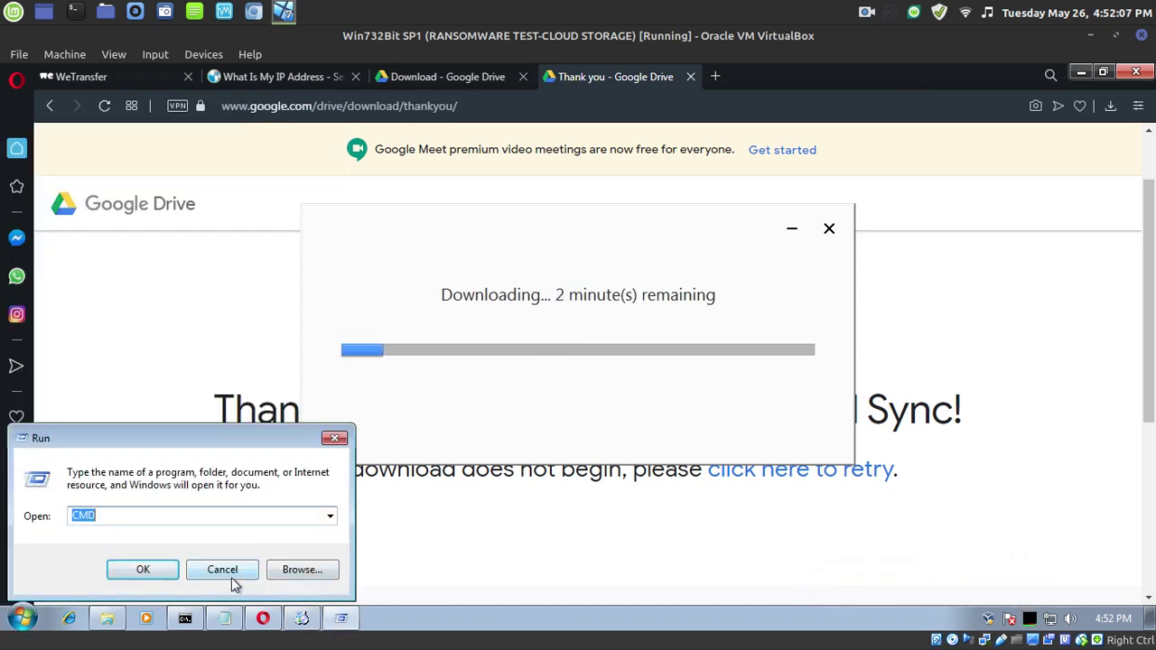
left_click(231, 576)
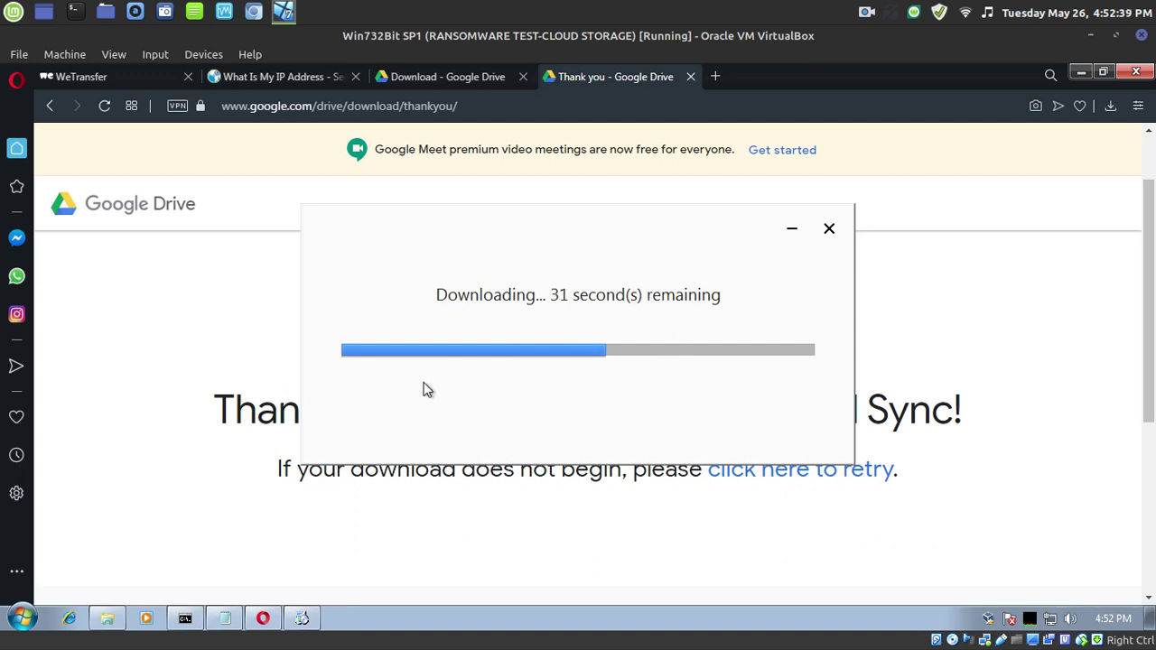
Bring up the Notepad note, shrink its window, and place it below the installer's progress bar.
left_click(224, 618)
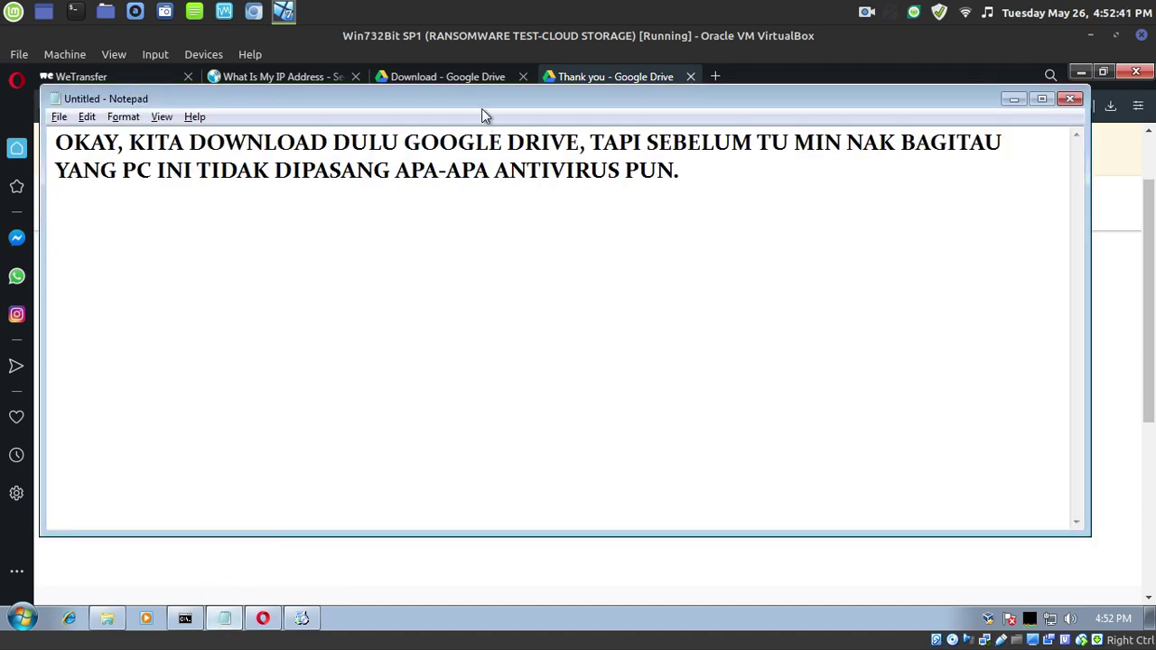
left_click_drag(44, 88, 279, 253)
left_click_drag(524, 271, 522, 399)
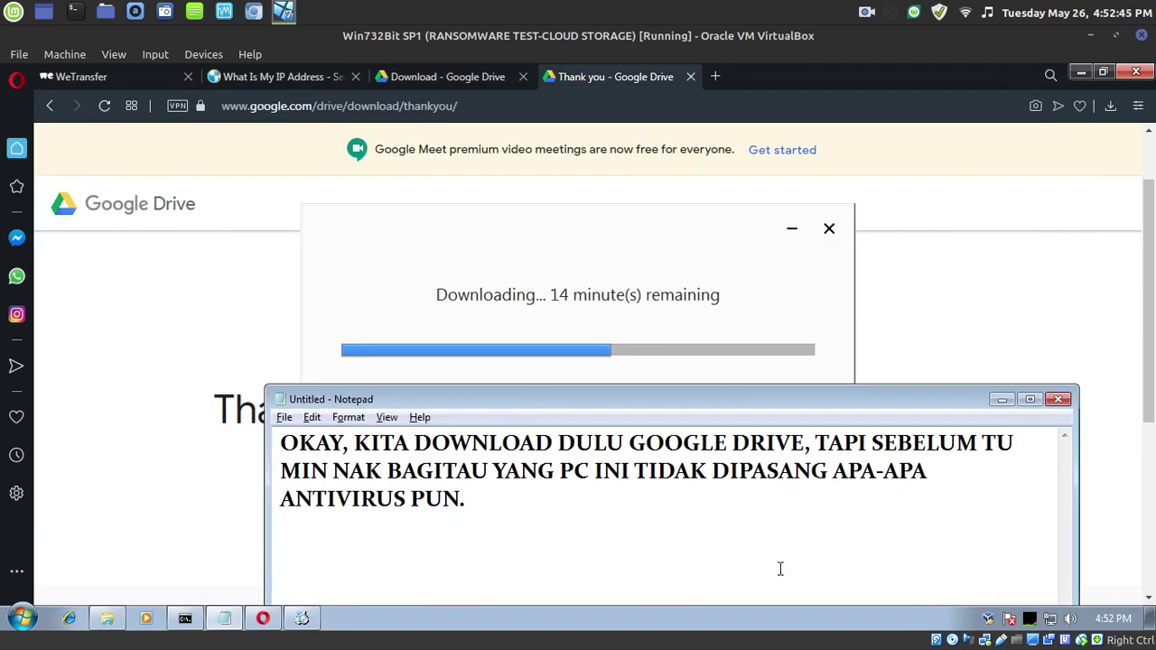
Replace the Notepad text with "INTERNET MIN LEMBAB, LAMBAT..SORRY. MIN MALAS NAK PAUSE VIDEO, KORANG TUNGGU JE LA YE...KAH KAH KAH." and ":)".
left_click_drag(779, 568, 263, 439)
type("intern")
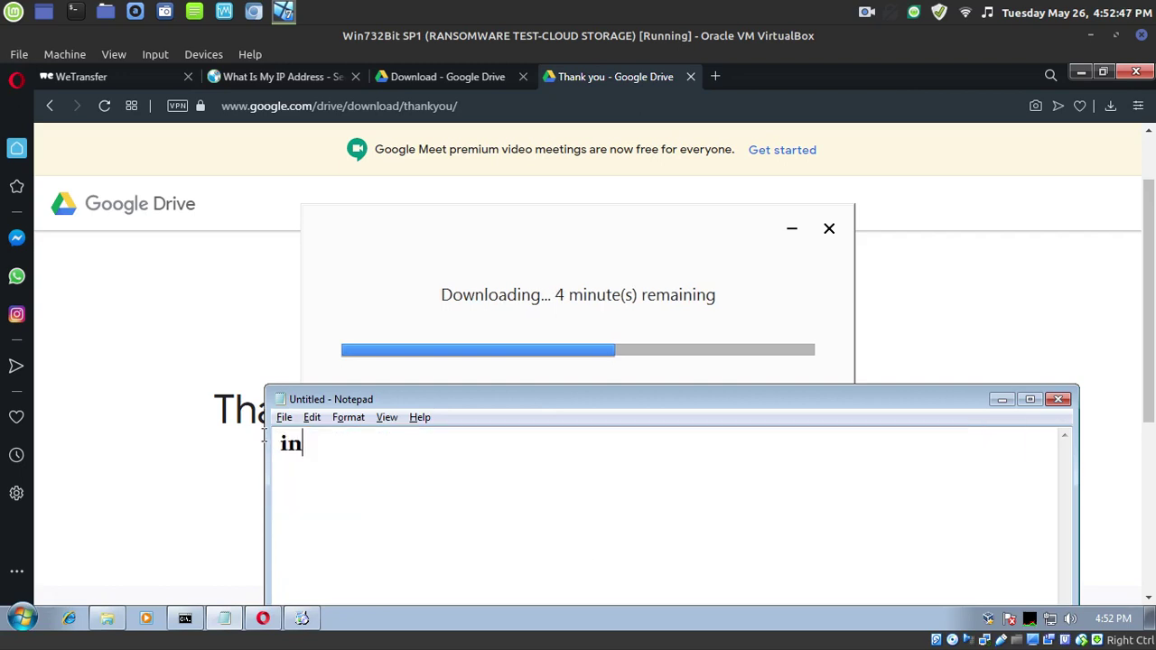
key("BackSpace")
key("BackSpace")
key("BackSpace")
key("BackSpace")
key("BackSpace")
type("INTERNET MIN L")
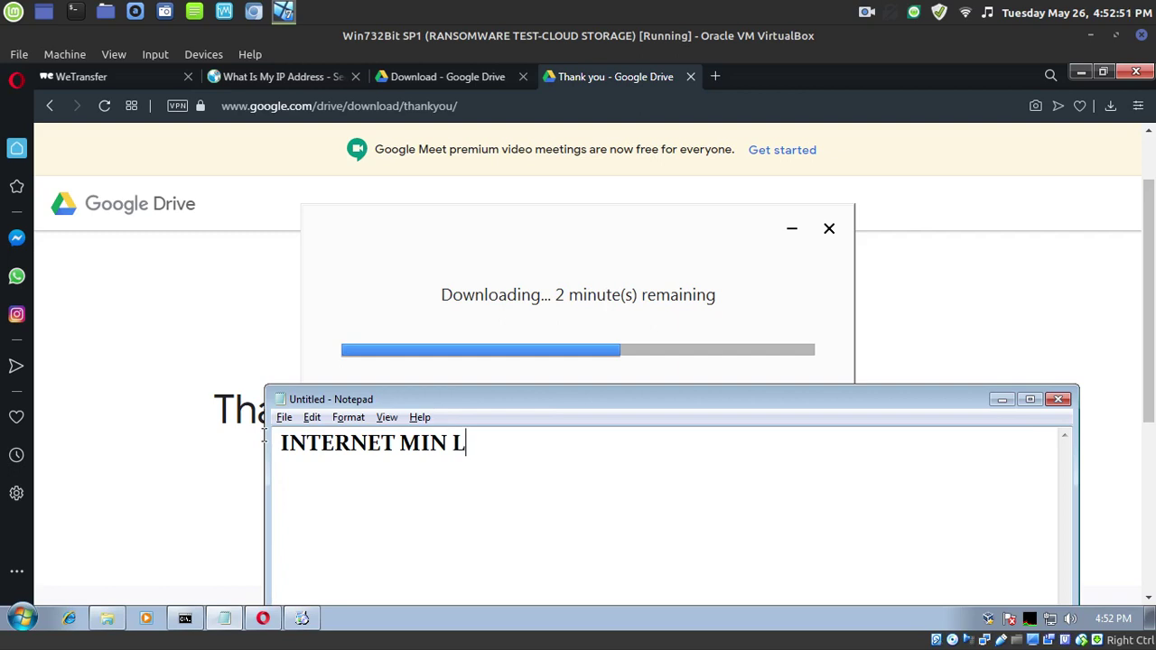
type("EMBAB, LAMBAT..SORRY. m")
key("BackSpace")
type("MIN MALAS ")
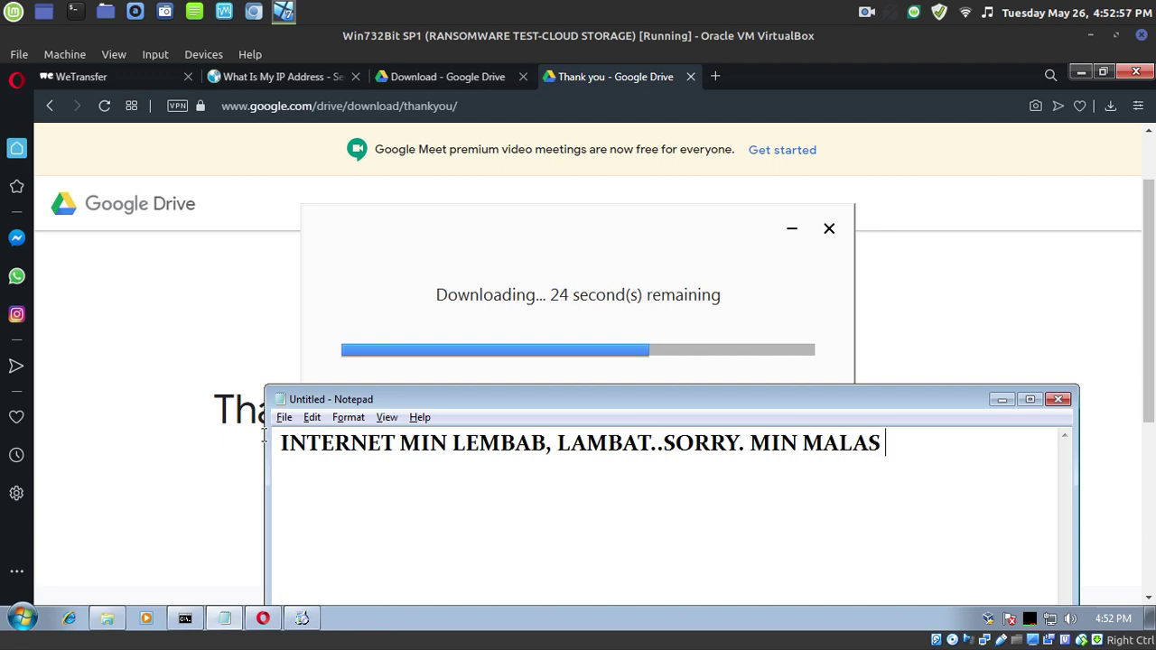
type("NAK PAUSE VIDEO, KOR")
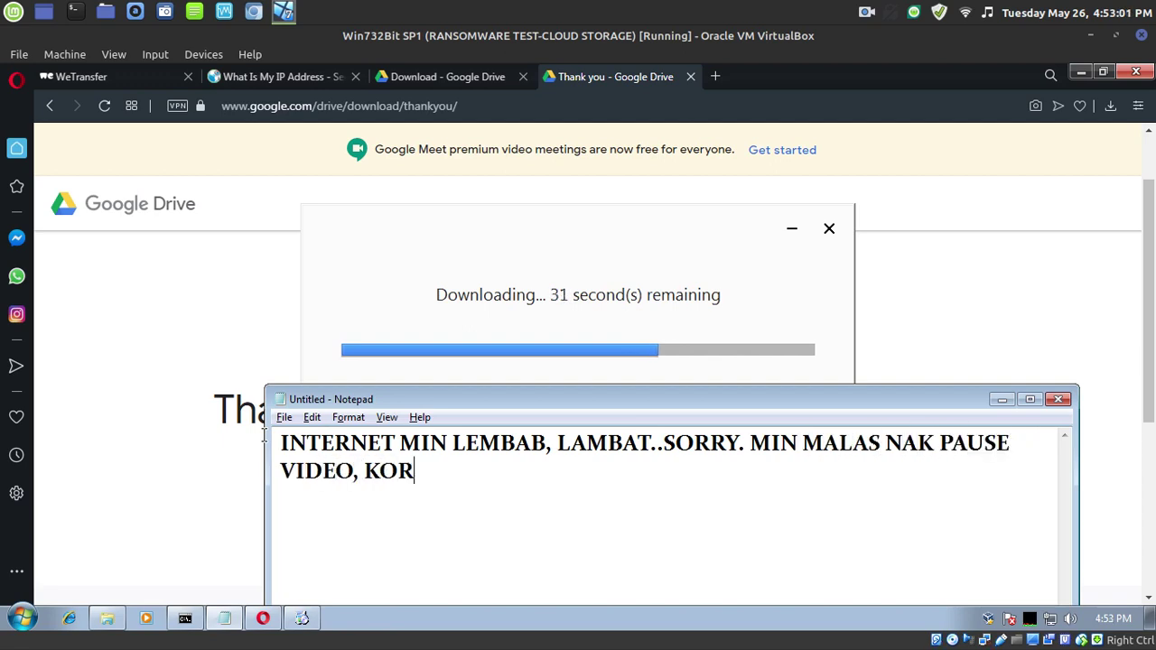
type("ANG TUNGGU JE LA")
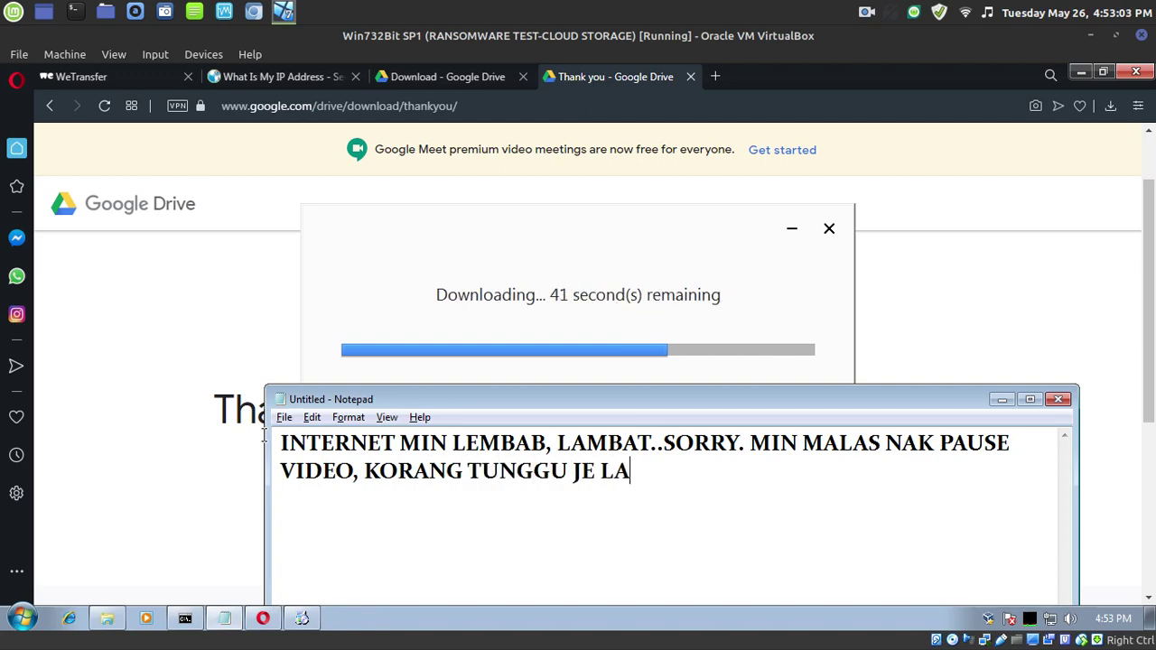
type(" YE...KAH KAH KAH")
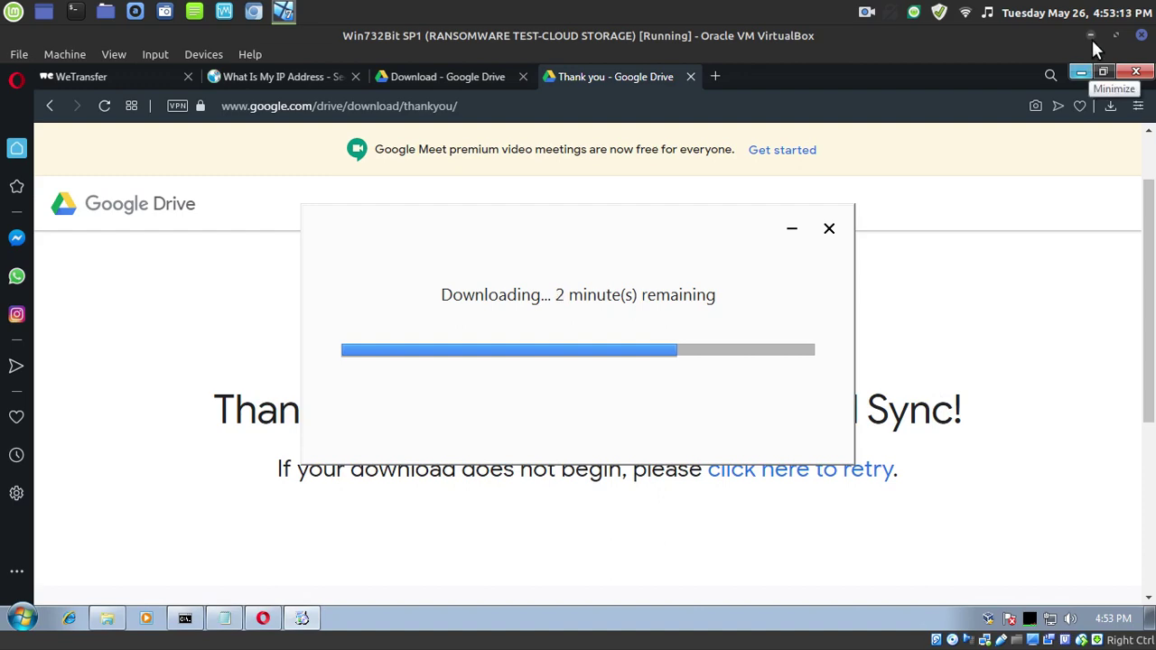
Uncover the desktop, then open the KERJA ADMIN CRM folder with its files displayed as tiles.
left_click(1082, 72)
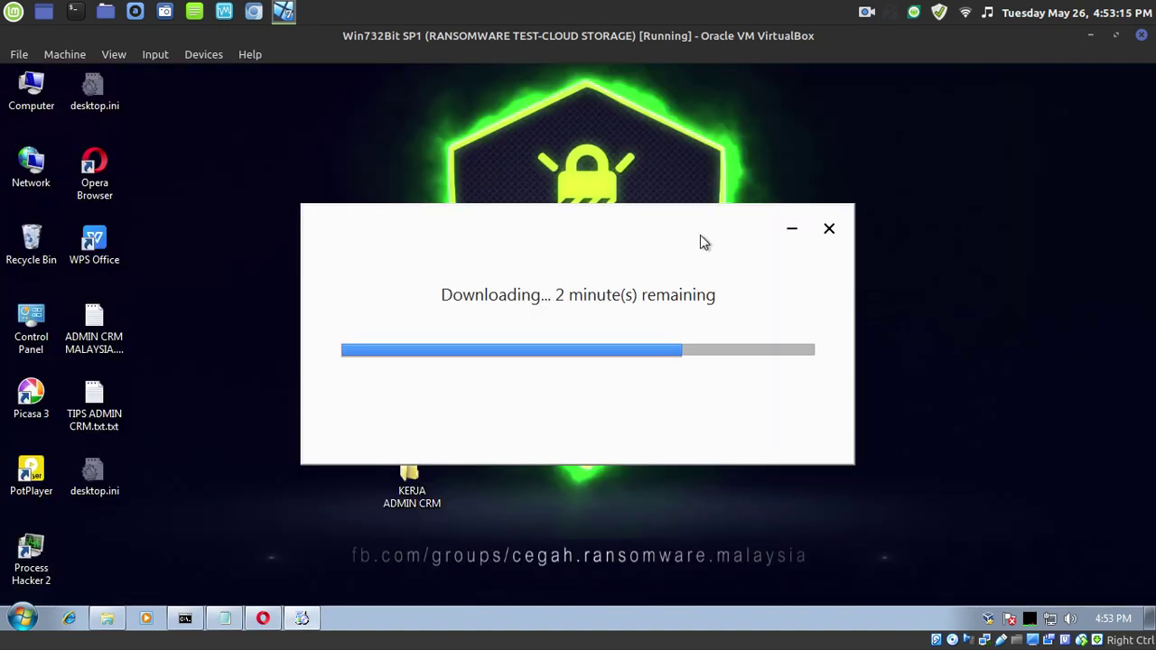
left_click(793, 228)
double_click(409, 479)
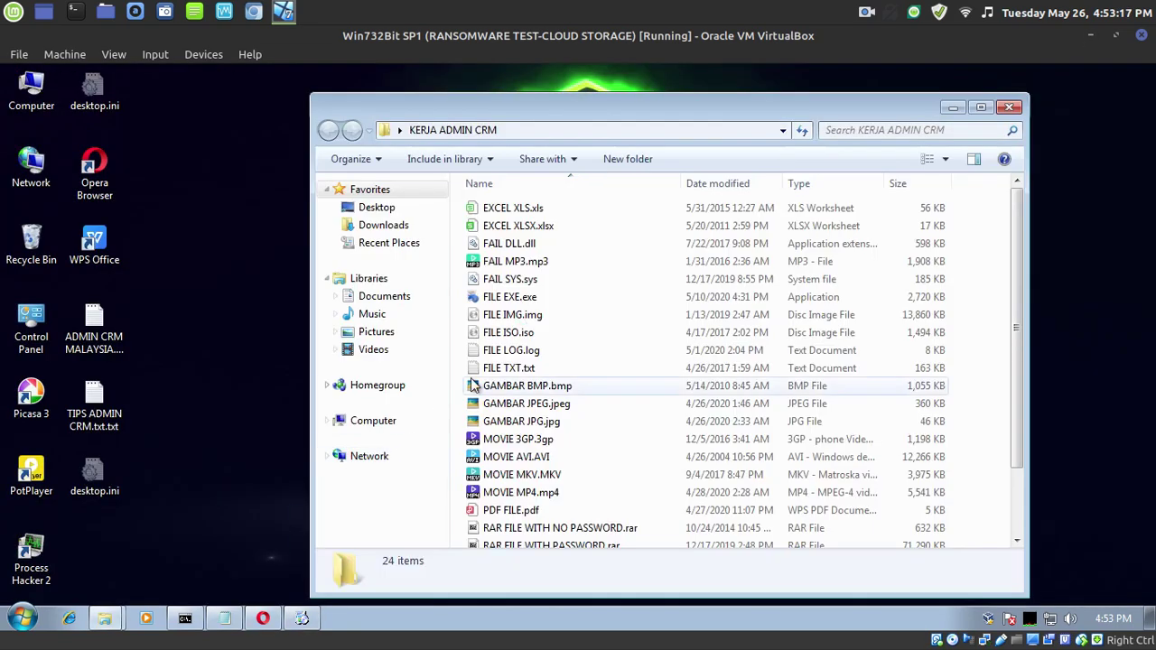
right_click(986, 267)
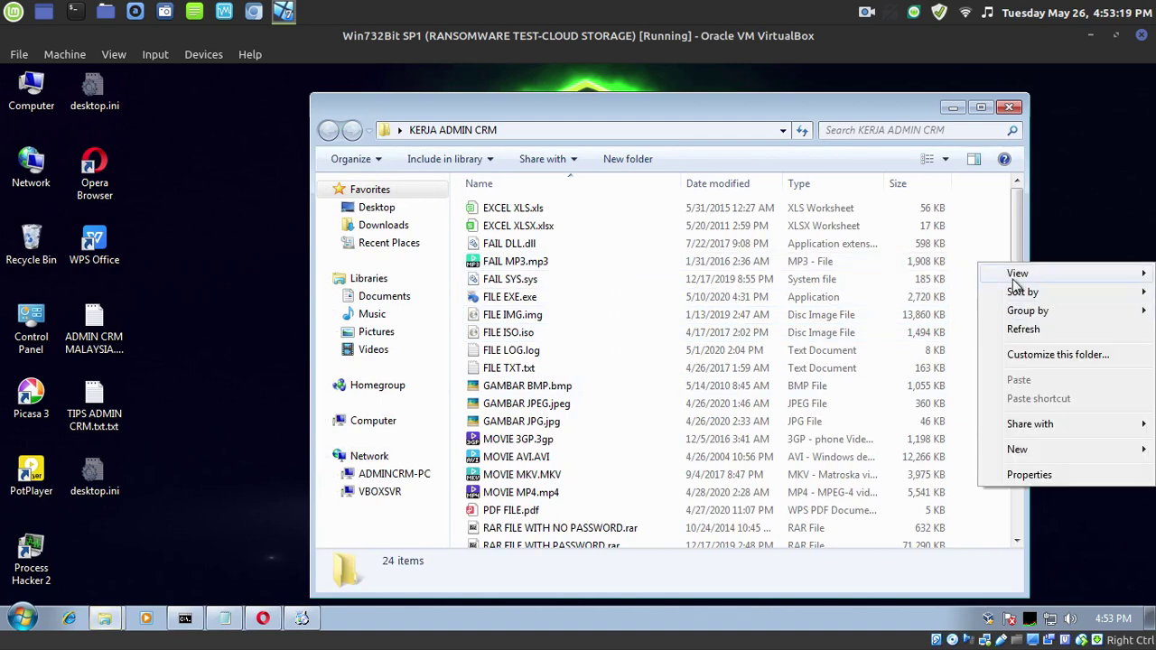
mouse_move(1016, 283)
left_click(892, 384)
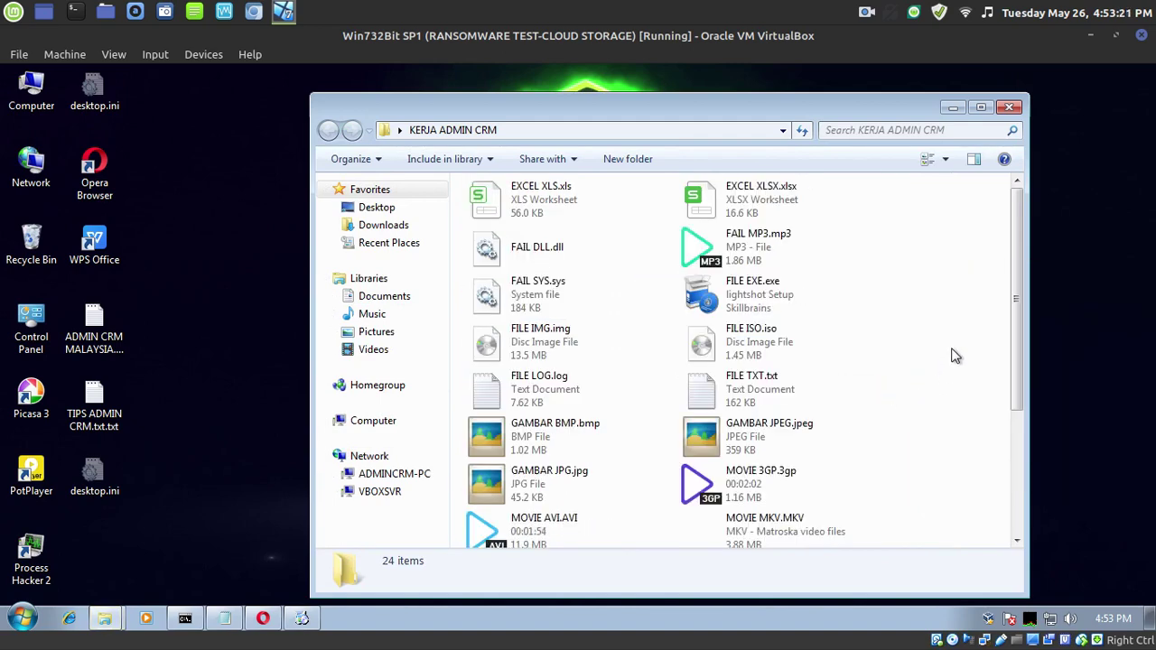
Look through the sample files in KERJA ADMIN CRM and check the Backup and Sync installer's download progress.
scroll(953, 356, "down", 3)
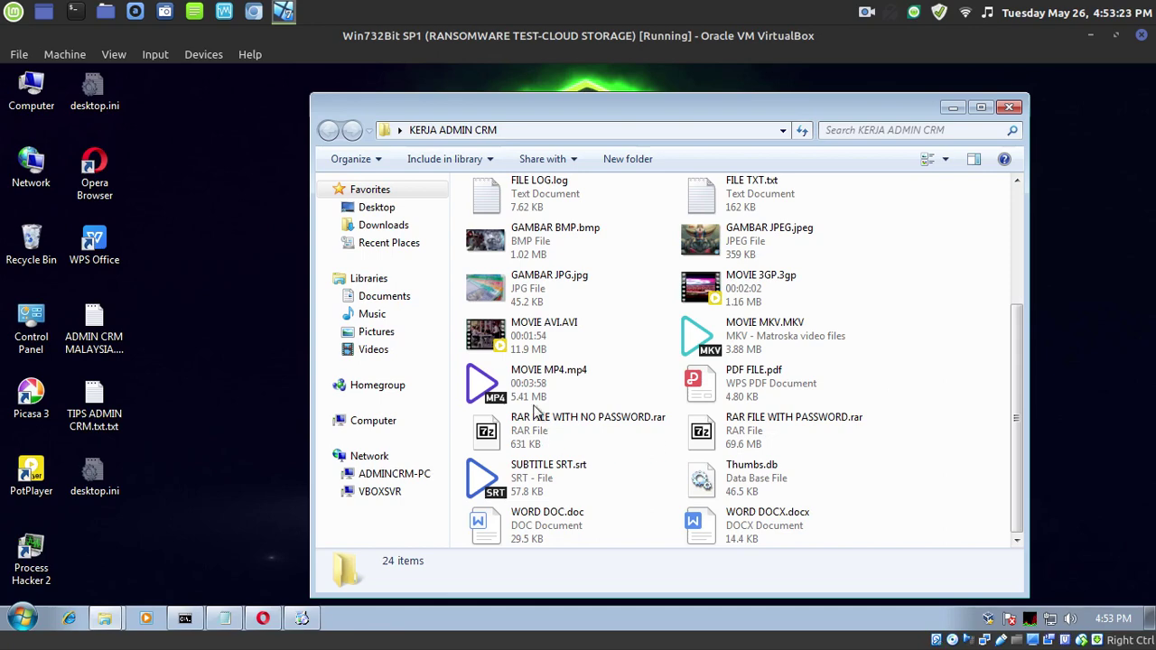
scroll(542, 417, "up", 2)
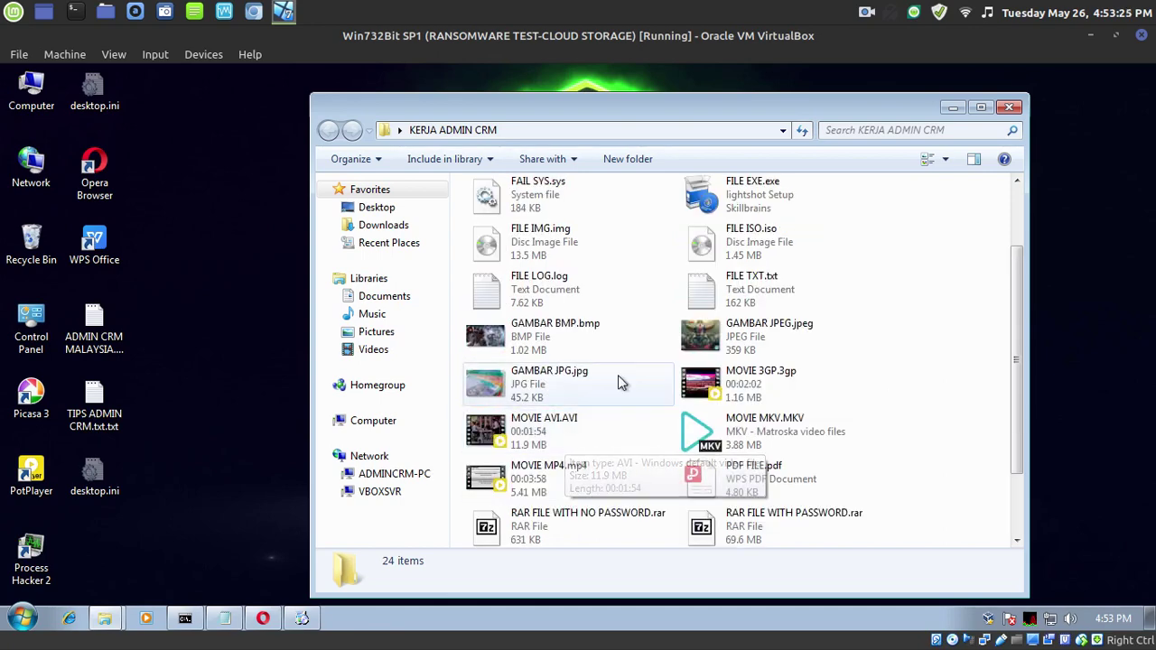
scroll(768, 375, "up", 2)
left_click_drag(760, 114, 861, 86)
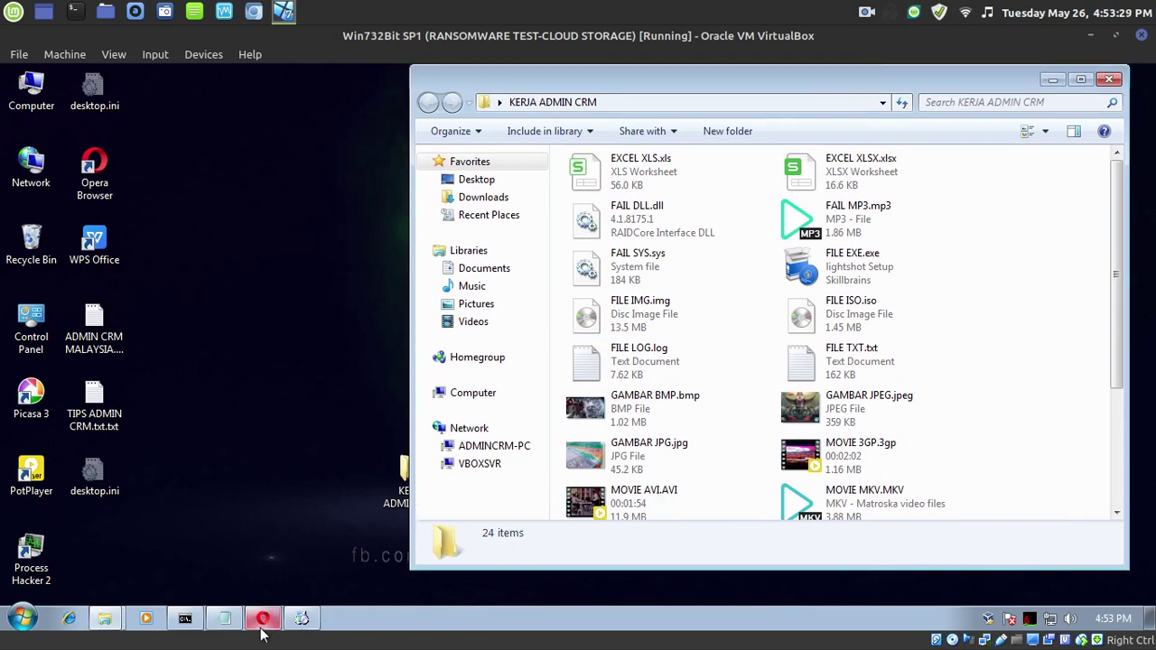
left_click(304, 620)
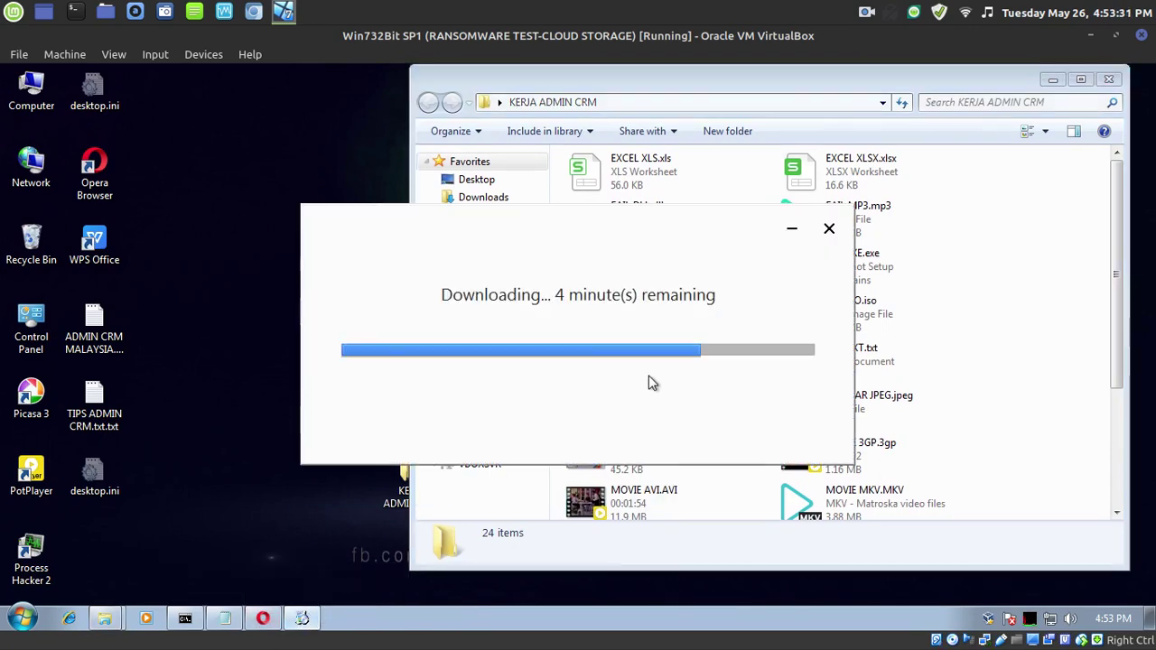
left_click(1077, 249)
scroll(924, 328, "down", 3)
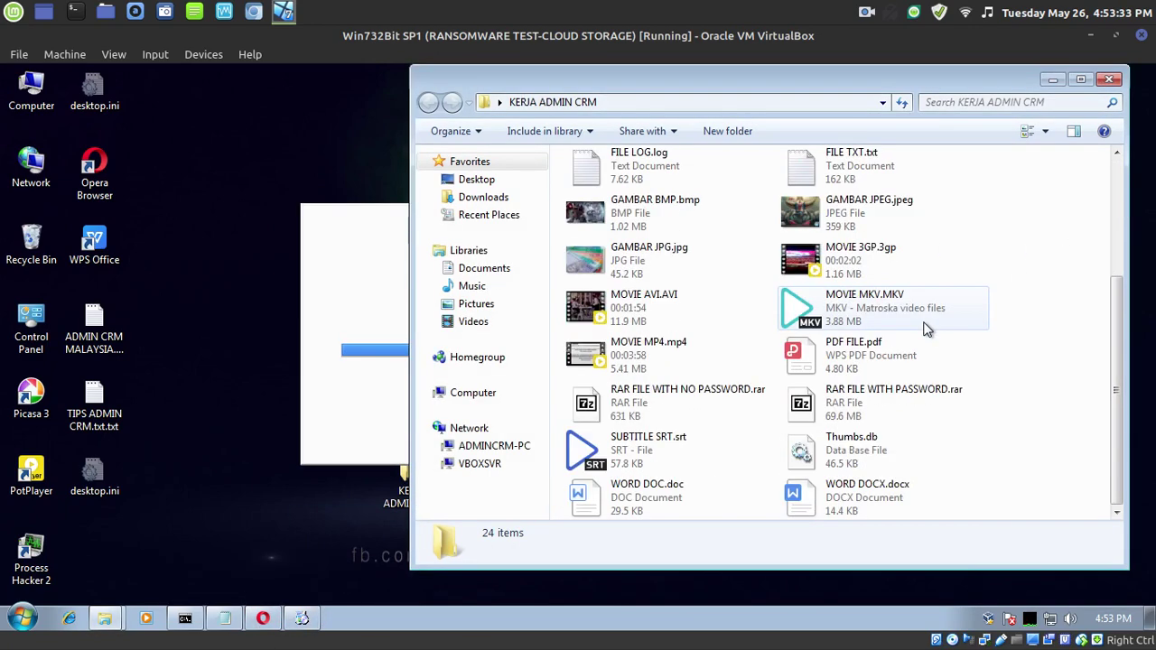
Replace the Notepad text with "KITA AKAN AMBIL CERTAIN FAIL PENTING SAHAJA :" and a numbered list: WORDS, EXCEL, FAIL FORMAT GAMBAR, MOVIE KECIK-KECIK.
left_click(225, 620)
left_click_drag(606, 402, 384, 173)
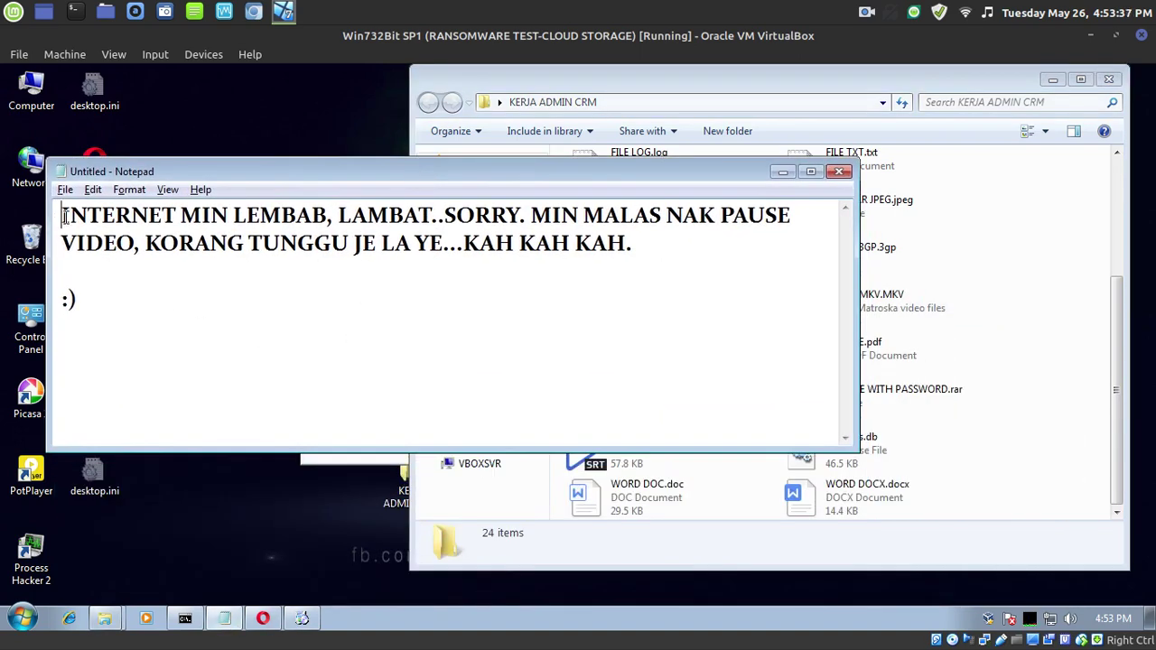
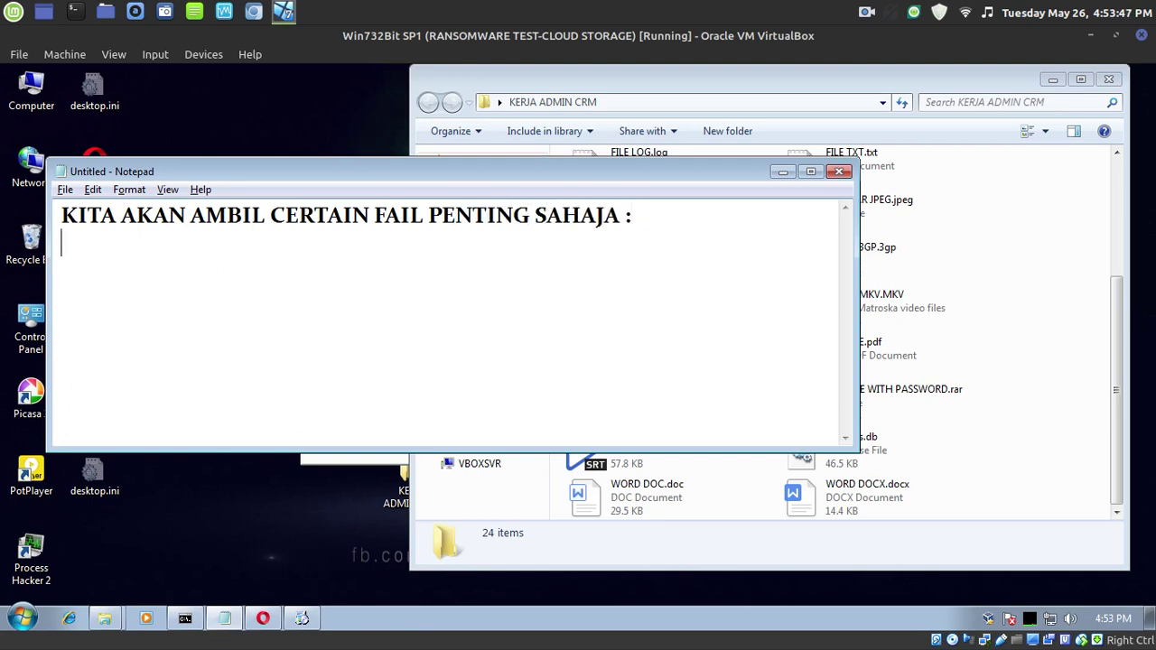
type("WORDS")
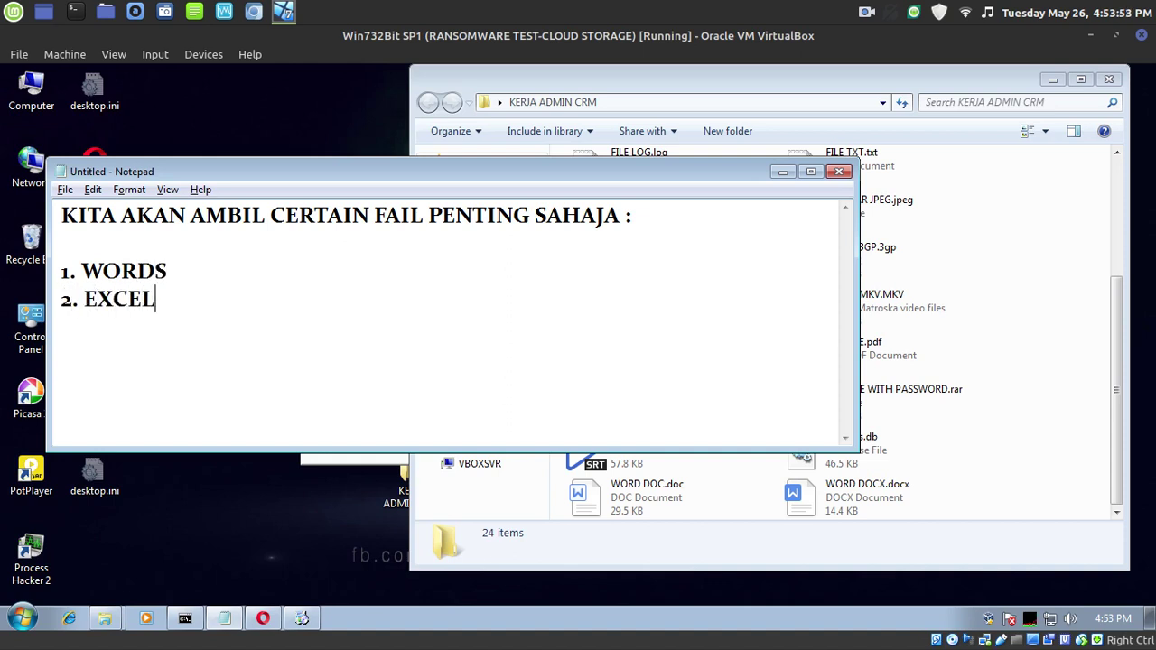
type("FO")
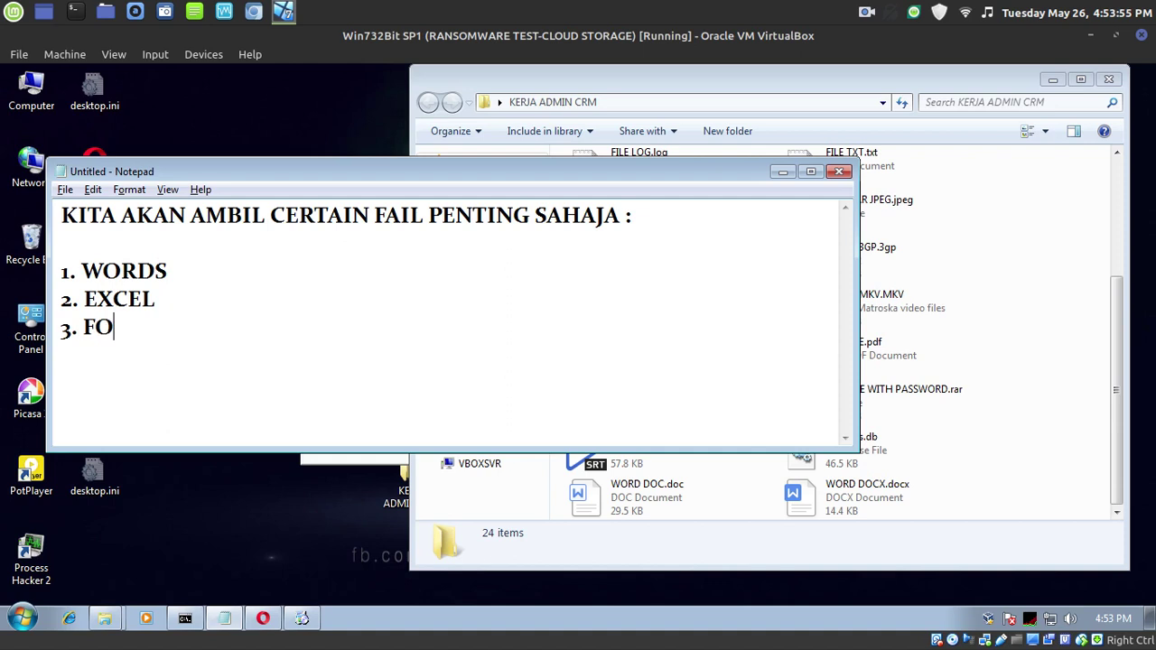
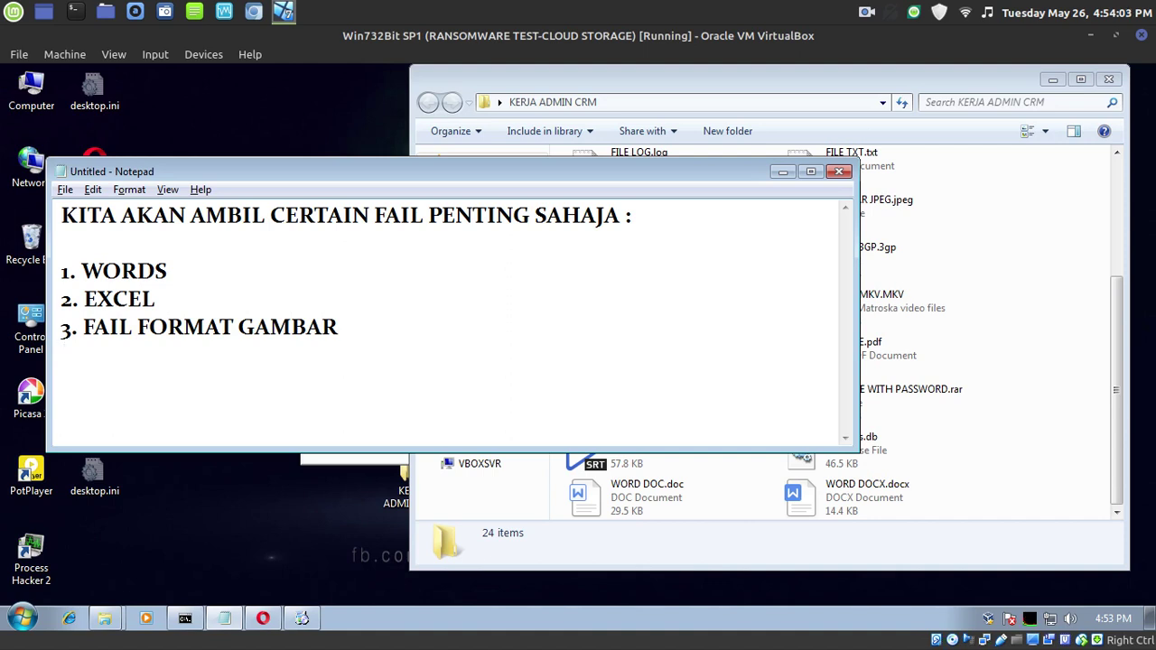
type("MOVIE KECIK-KECIK")
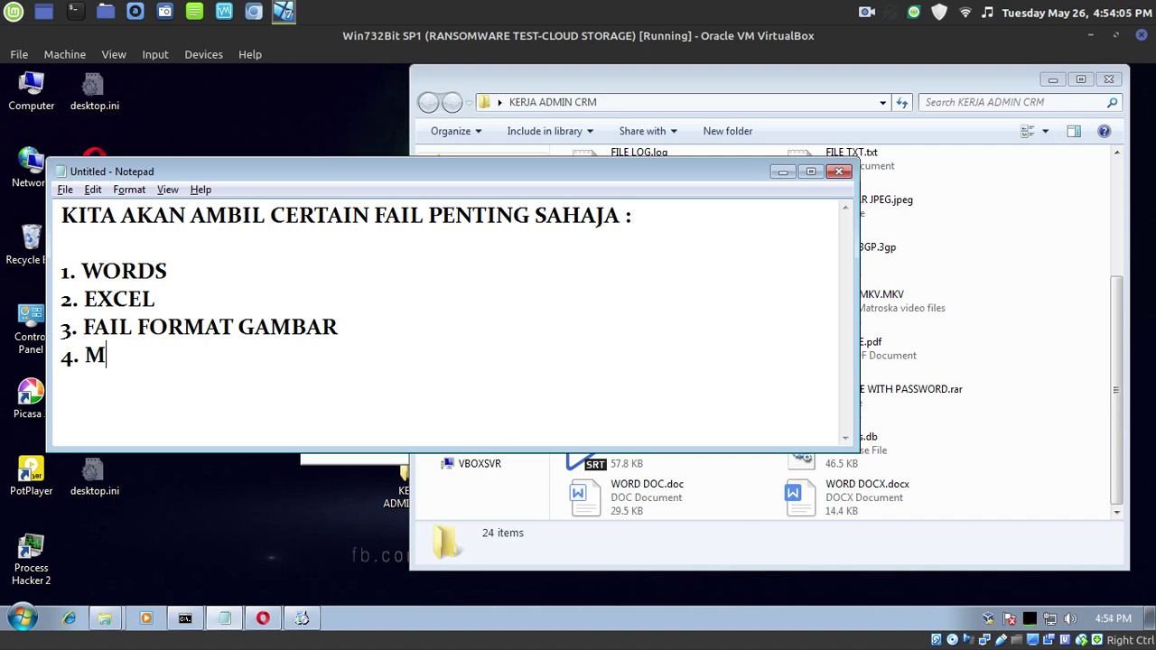
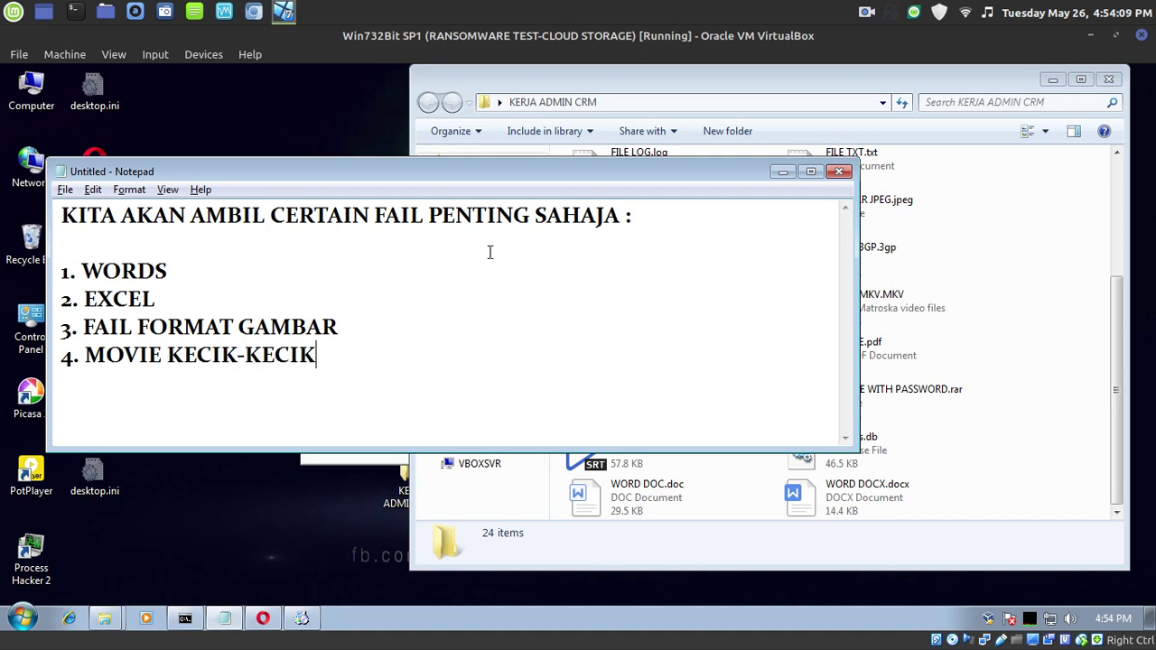
left_click_drag(61, 271, 441, 424)
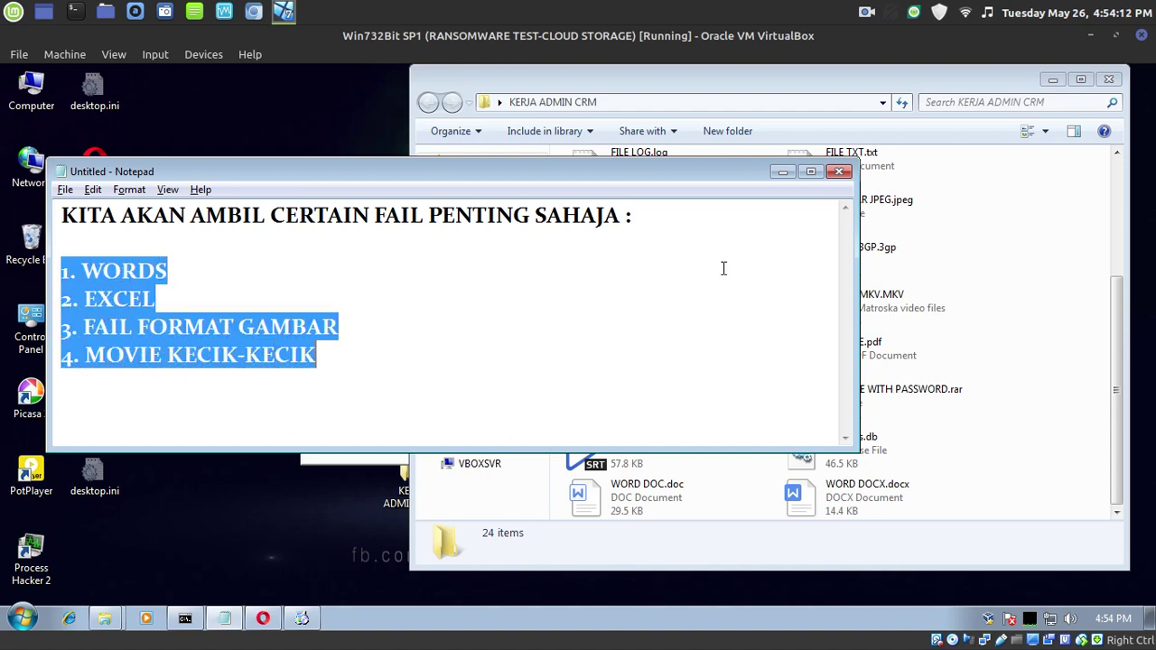
Uncover the KERJA ADMIN CRM folder, preview the sample image GAMBAR JPEG.jpeg, and close the preview.
left_click(783, 172)
left_click(854, 206)
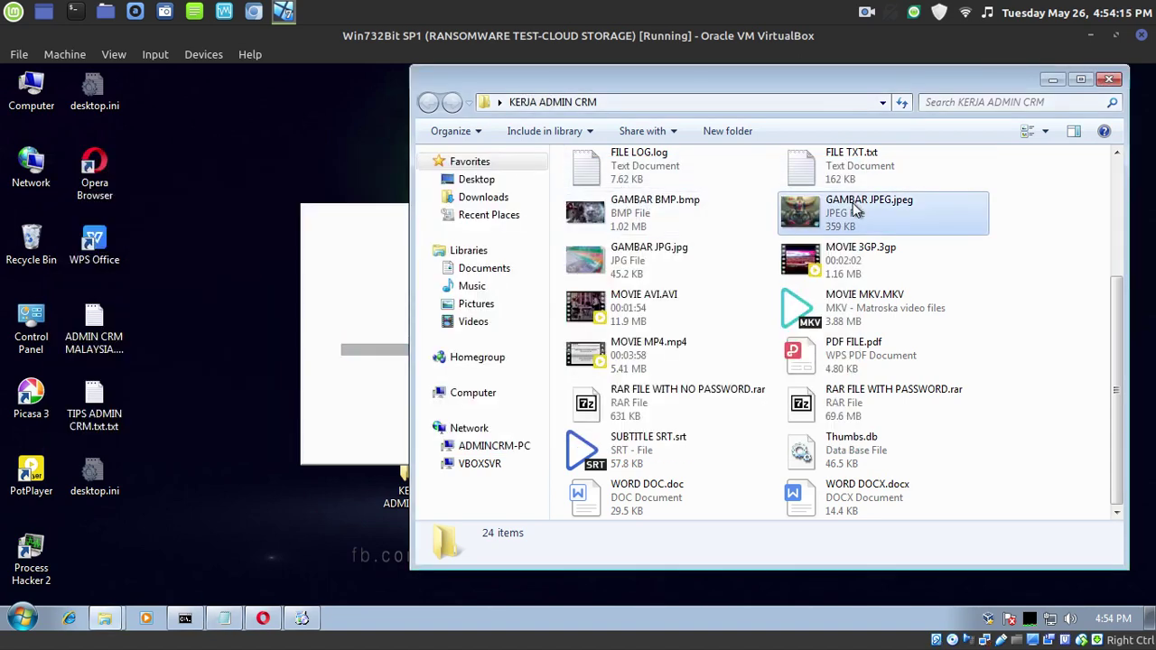
scroll(840, 361, "up", 3)
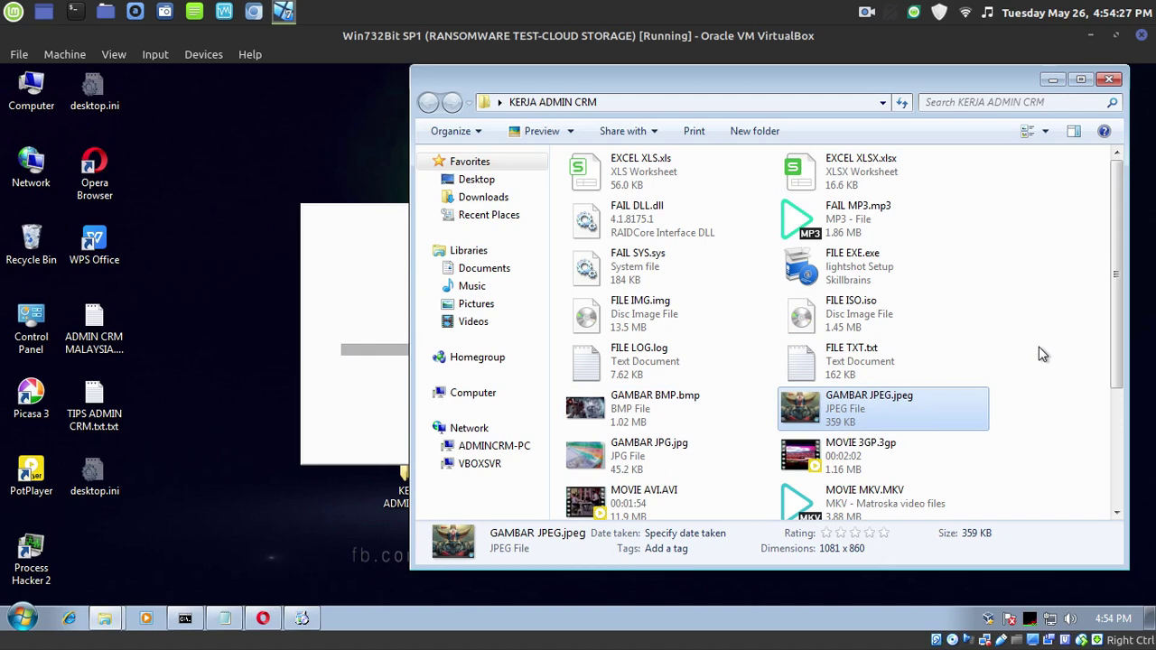
double_click(901, 402)
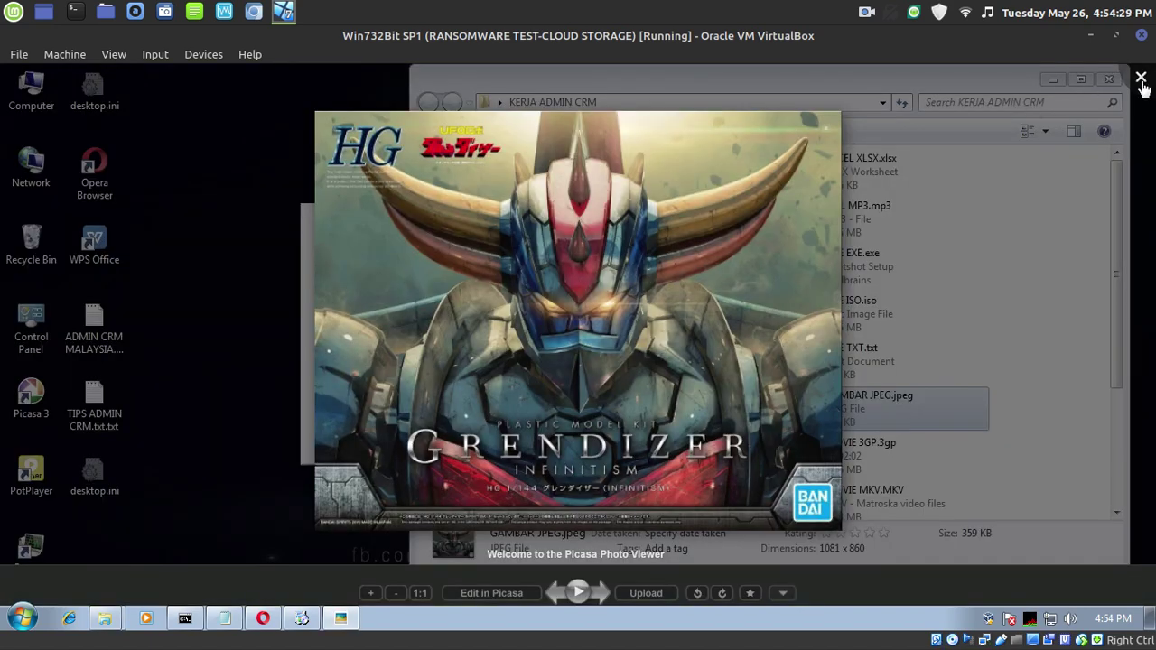
left_click(1058, 123)
Put the KERJA ADMIN CRM window away, shift the installer window, and pin a shortened Process Hacker summary to watch the installation.
left_click(1053, 80)
left_click_drag(650, 232, 554, 170)
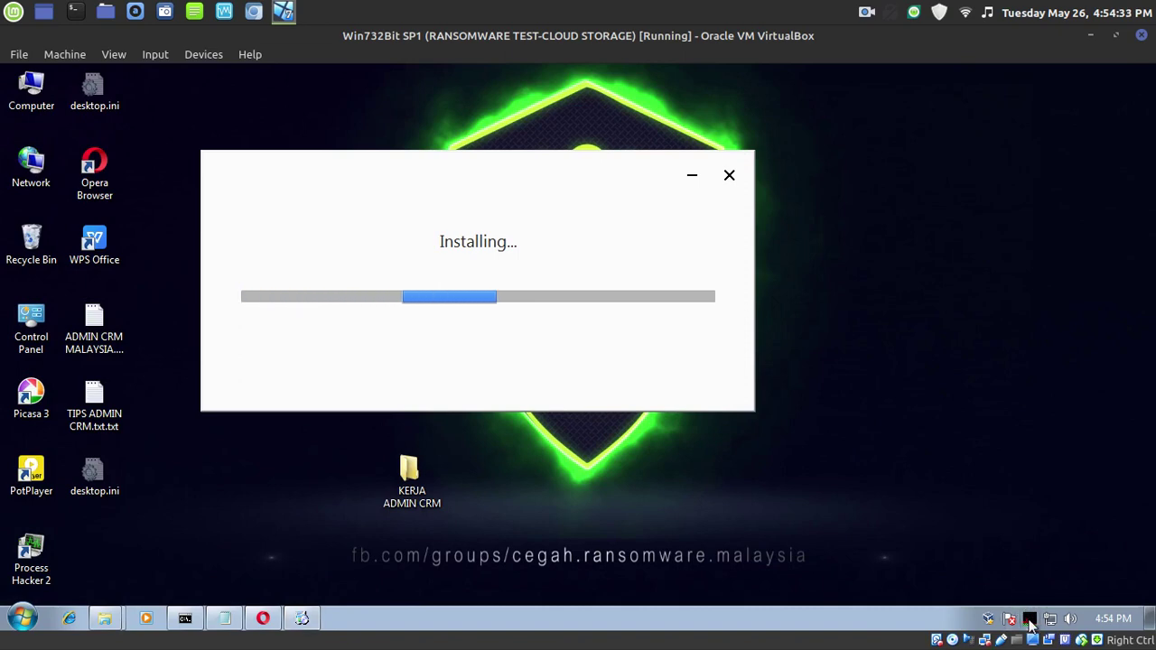
mouse_move(1029, 620)
left_click(1131, 587)
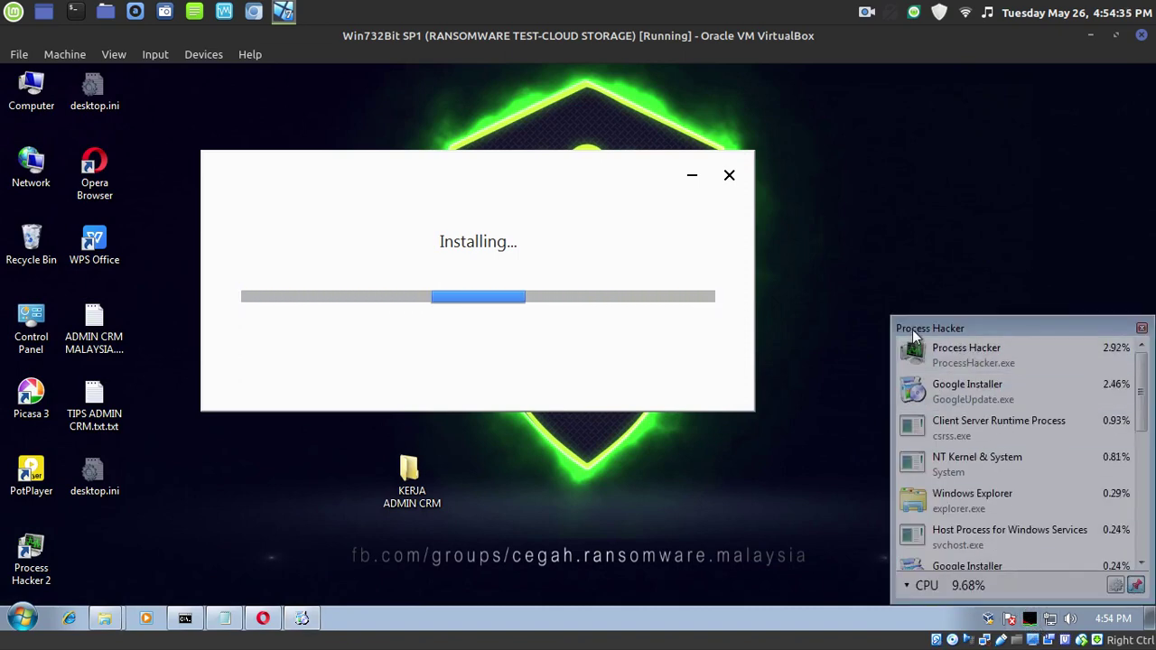
left_click_drag(886, 313, 935, 404)
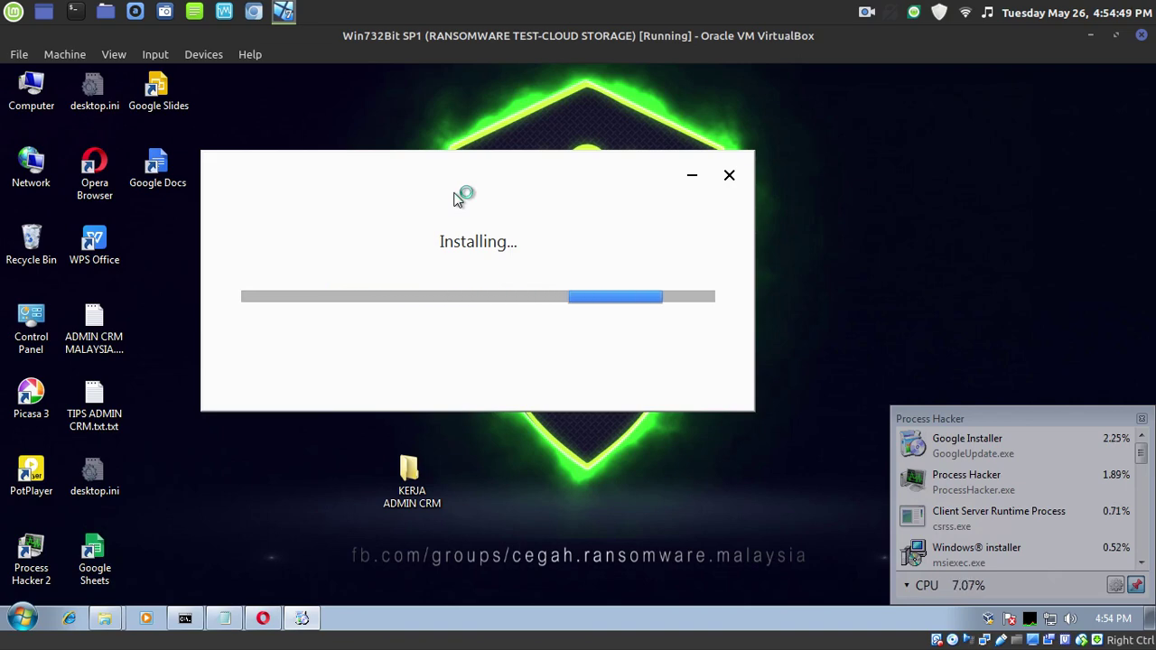
Close the finished Backup and Sync installer and move the KERJA ADMIN CRM folder to the empty desktop area beside the shield artwork.
left_click_drag(468, 172, 645, 166)
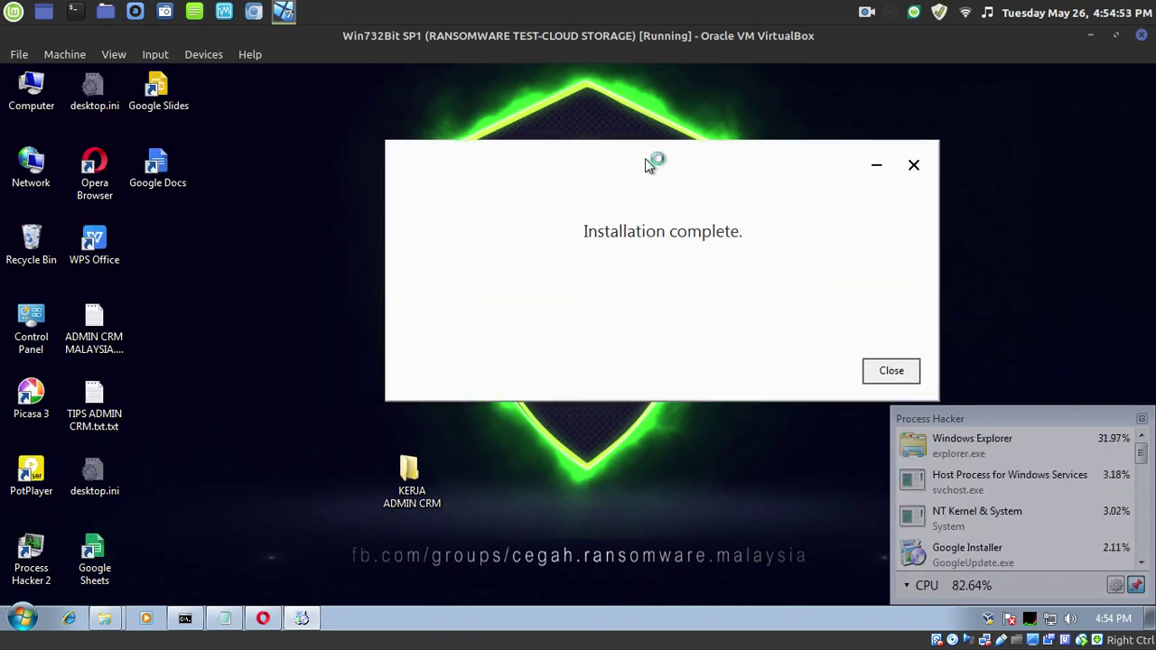
left_click(904, 370)
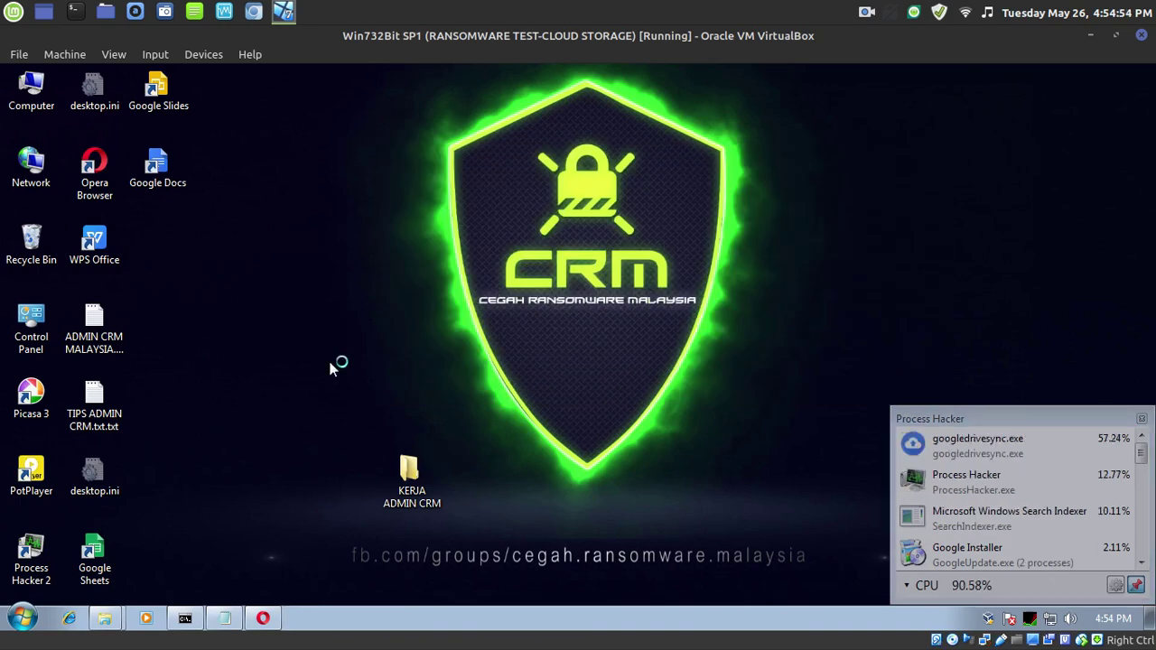
left_click_drag(414, 471, 850, 239)
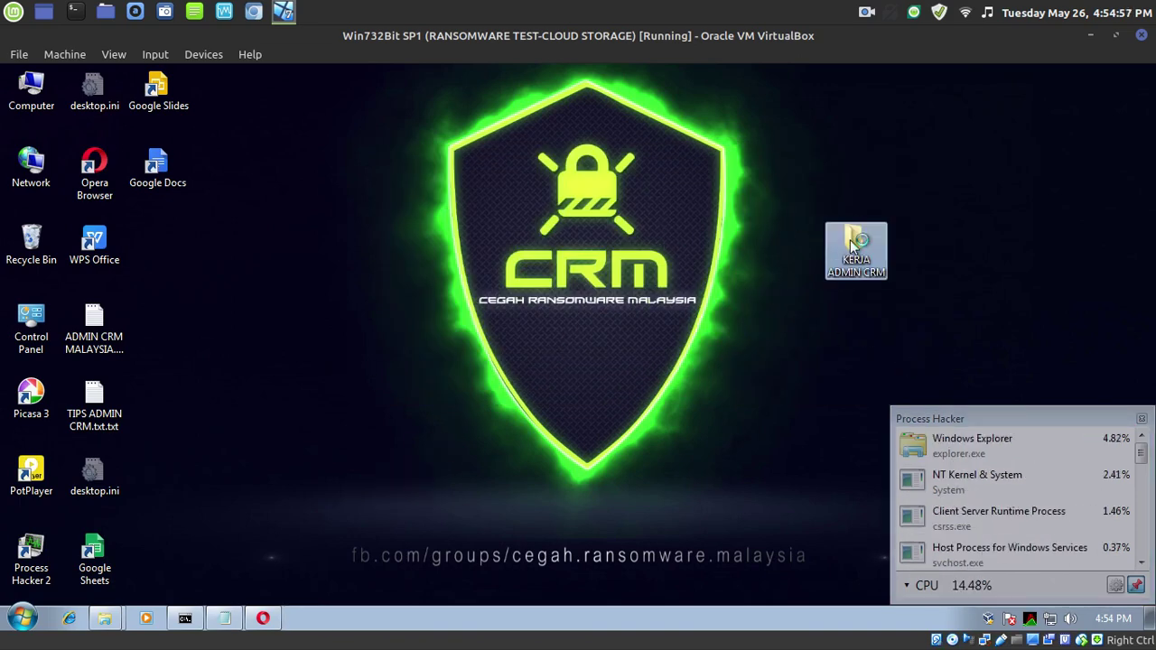
left_click(482, 234)
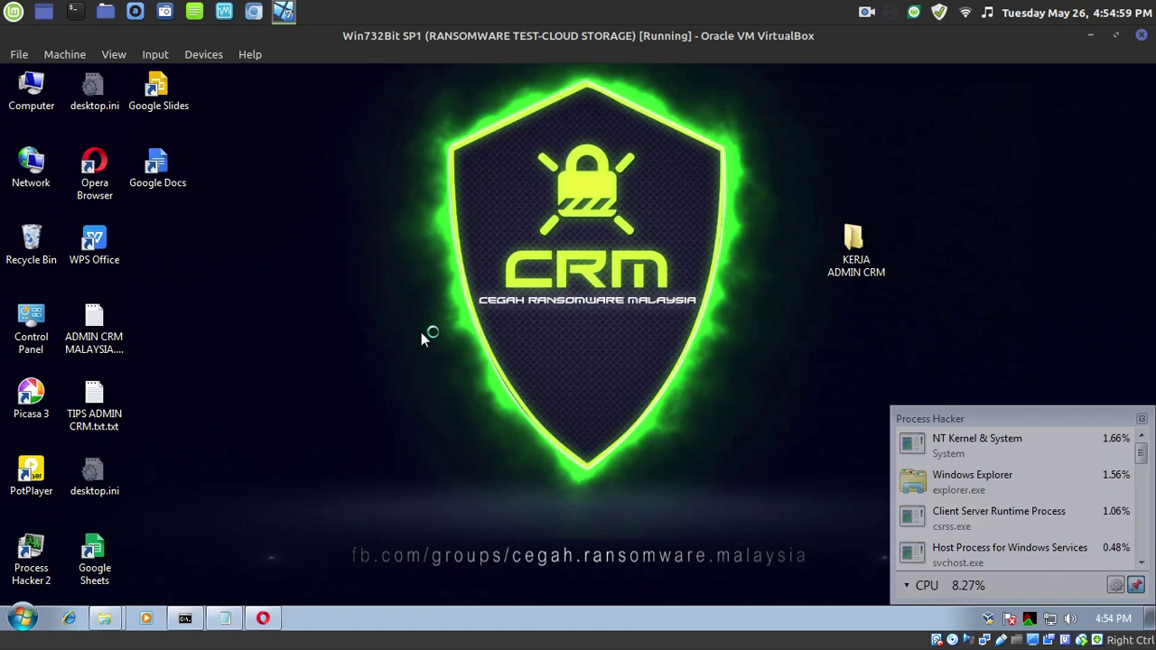
Launch Backup and Sync from Google from its program group among the installed programs.
left_click(27, 618)
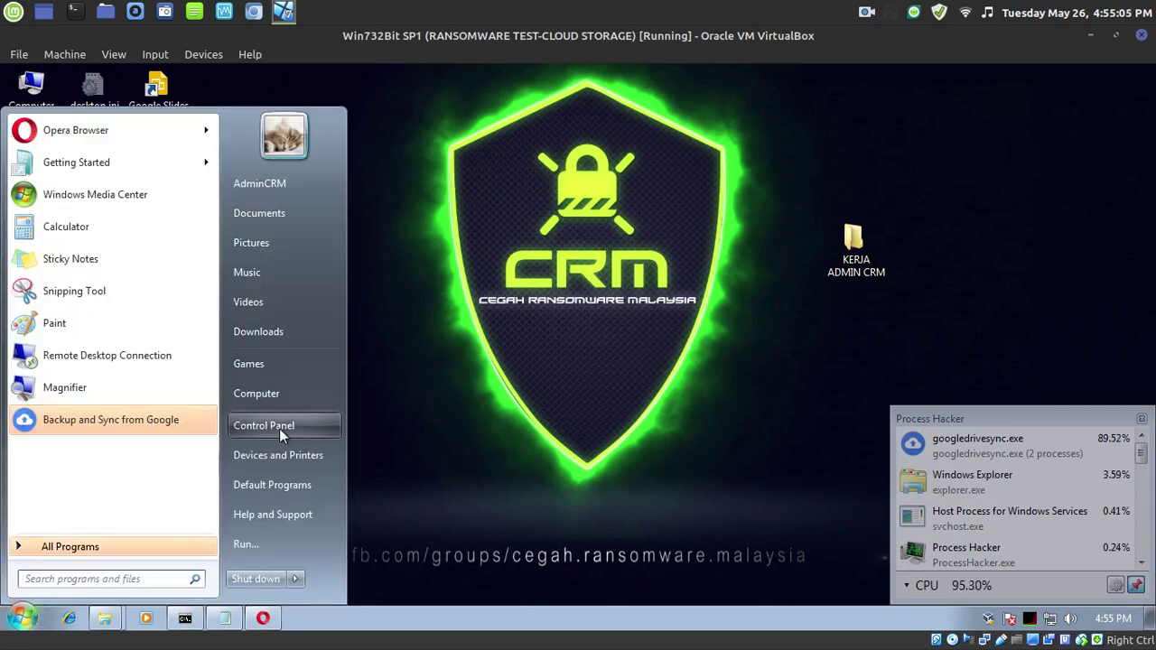
key("super")
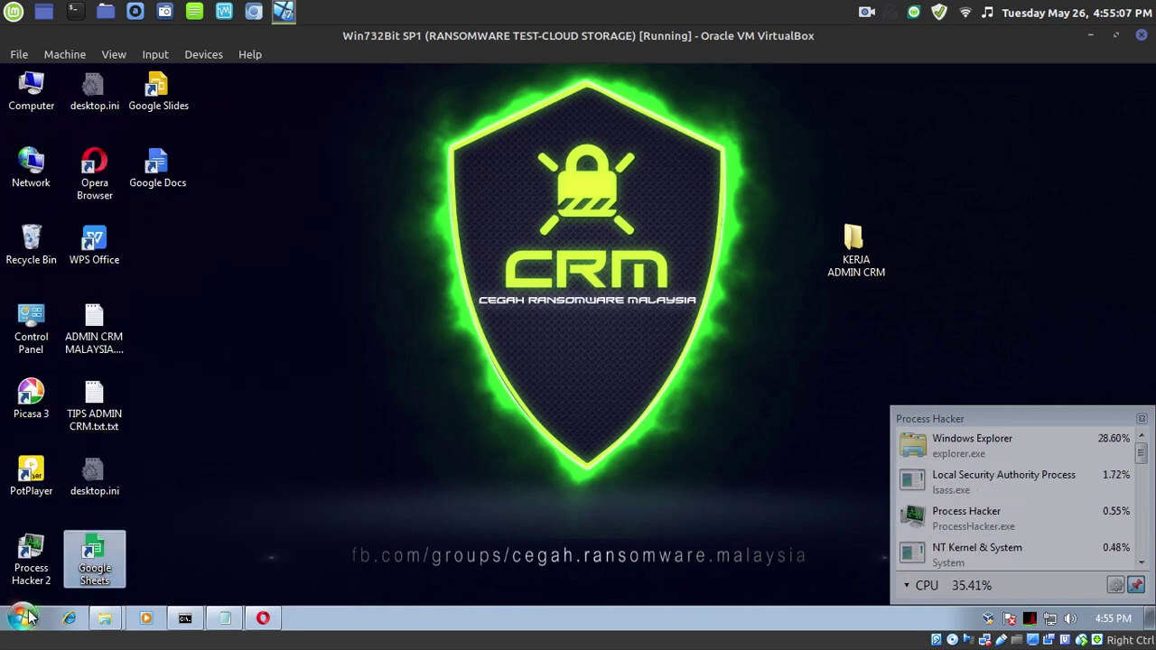
key("super")
left_click(67, 550)
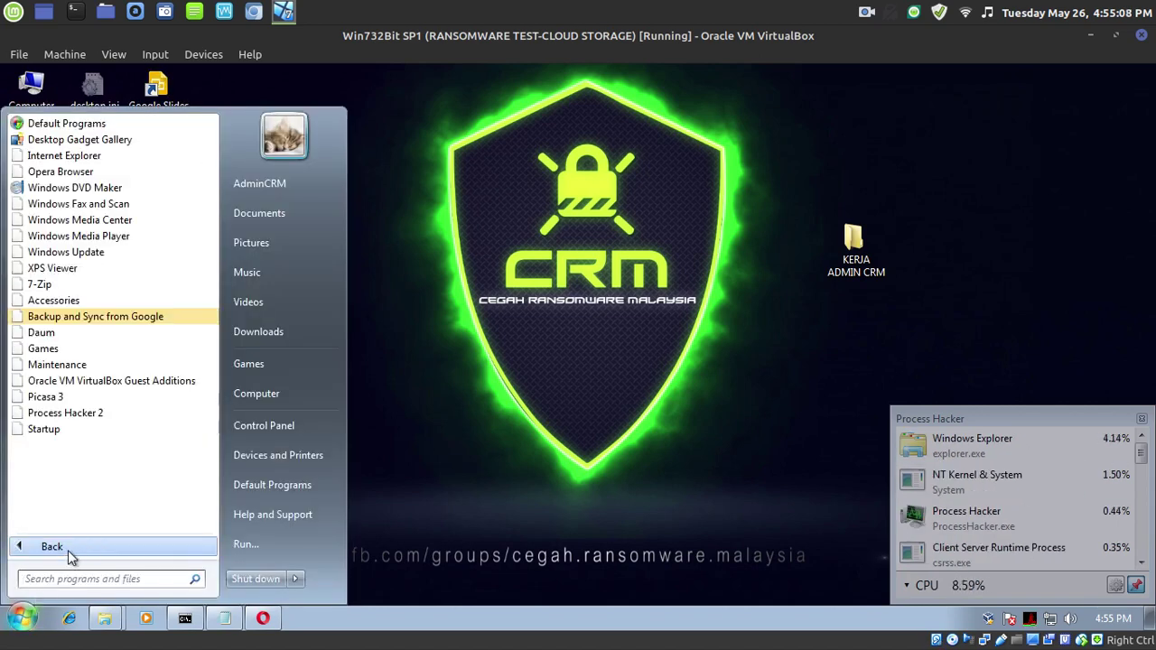
left_click(147, 314)
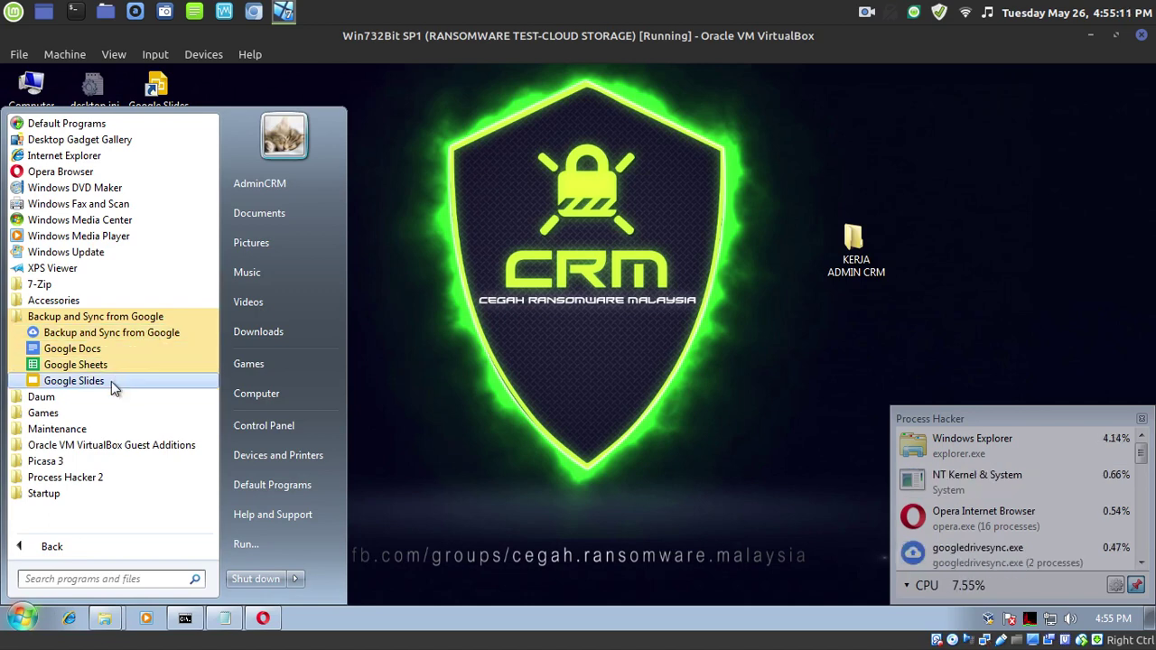
left_click(158, 334)
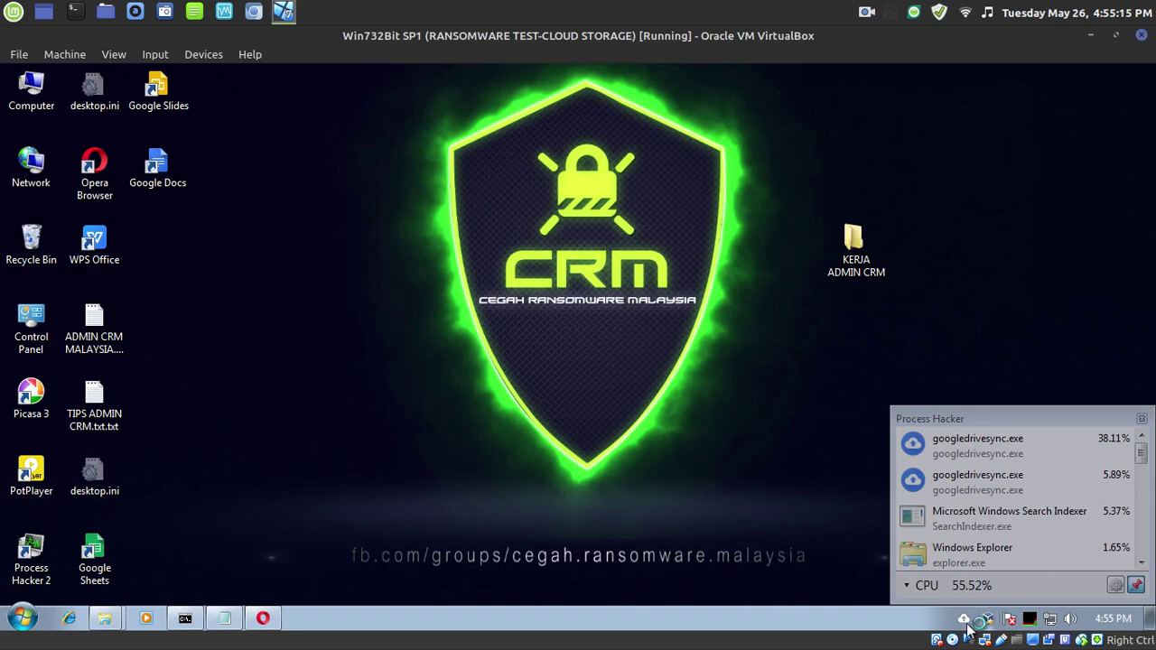
Close the Process Hacker summary and check the Backup and Sync account status and its available options.
left_click(965, 619)
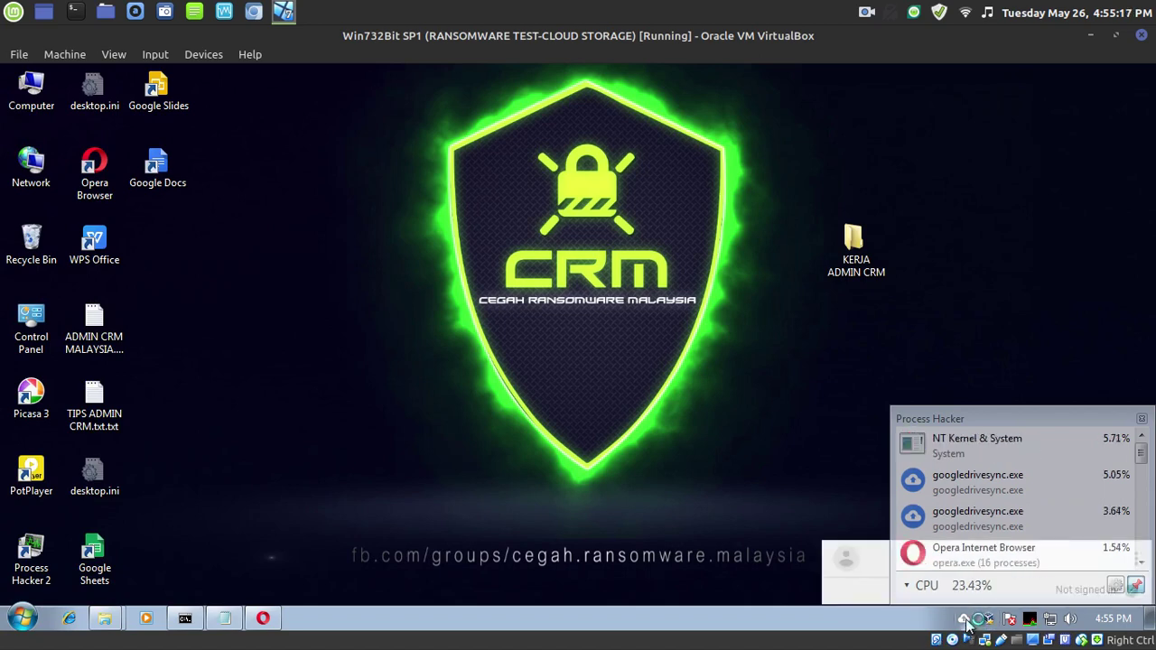
left_click(1142, 418)
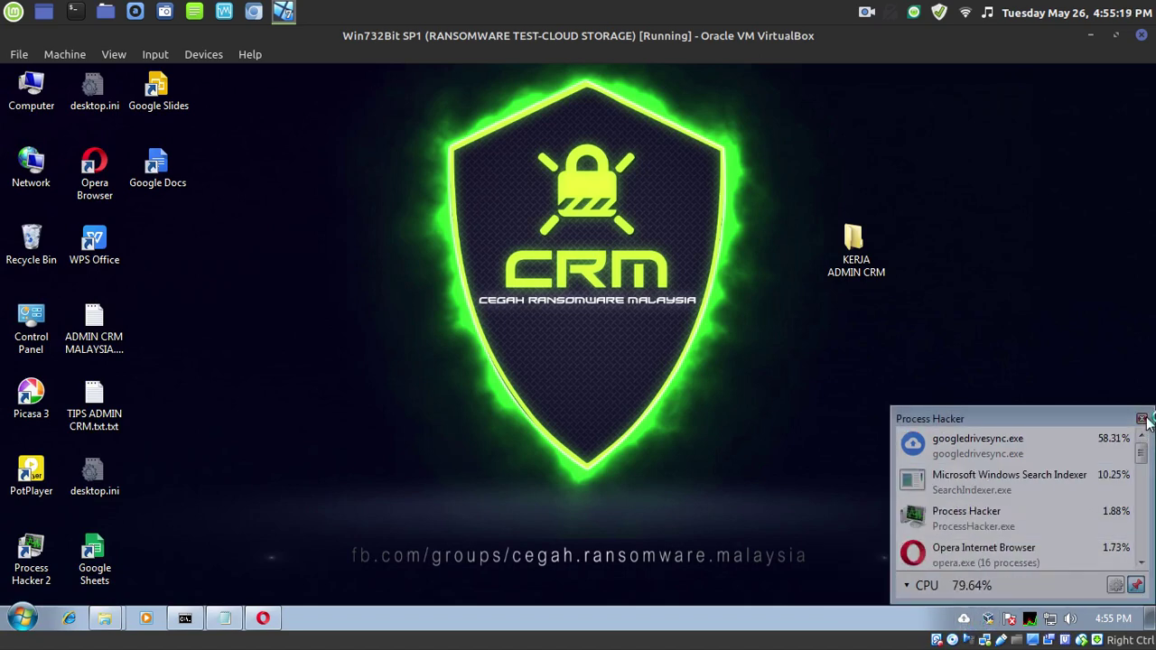
left_click(964, 620)
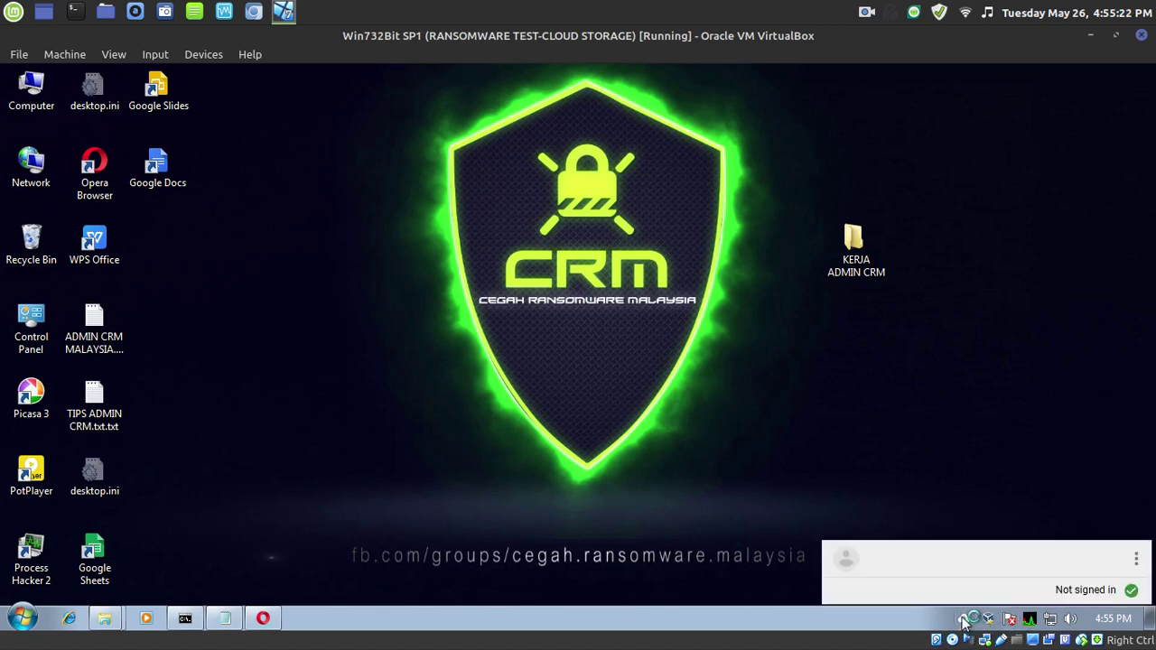
left_click(1138, 561)
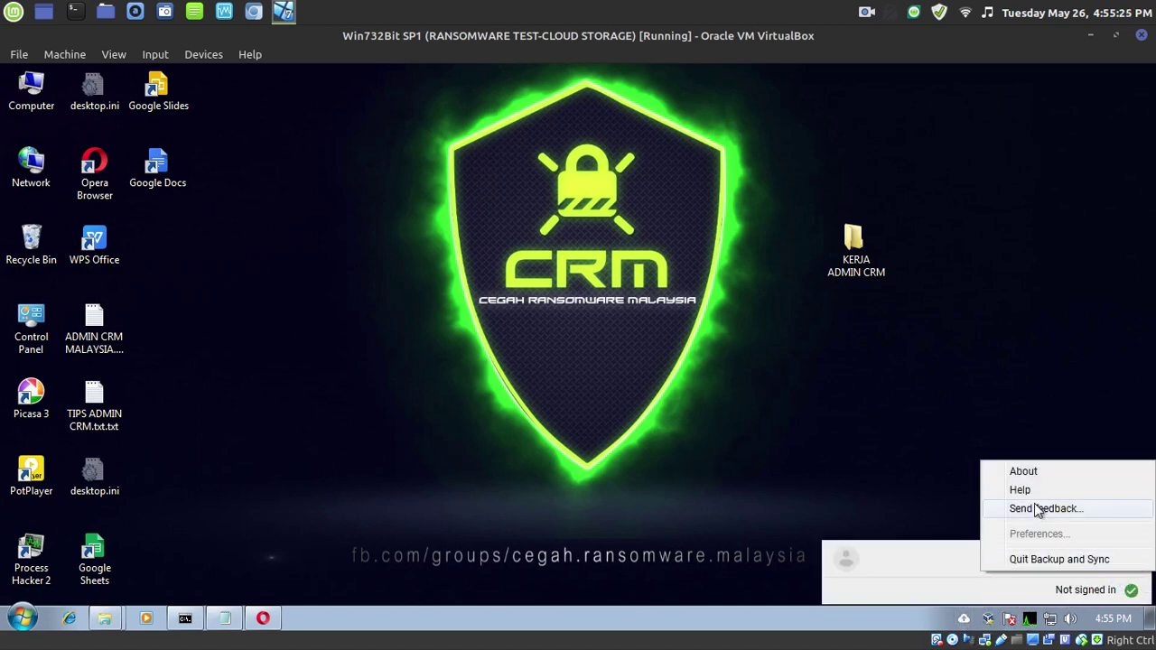
left_click(951, 477)
left_click(964, 620)
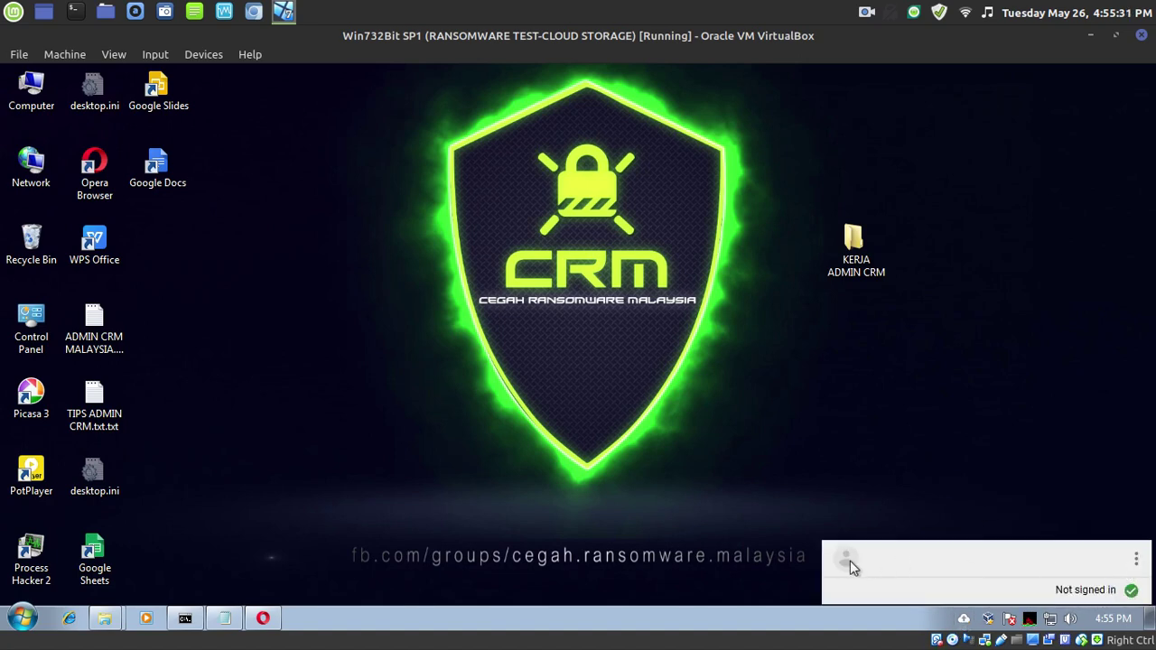
left_click(1137, 562)
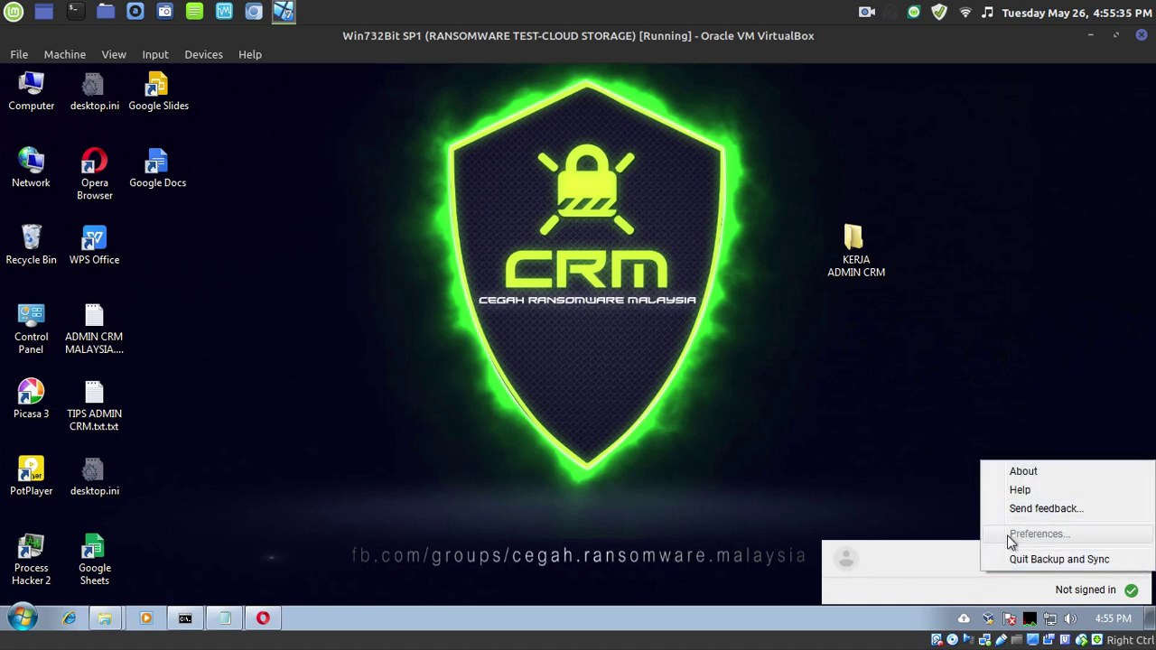
left_click(723, 421)
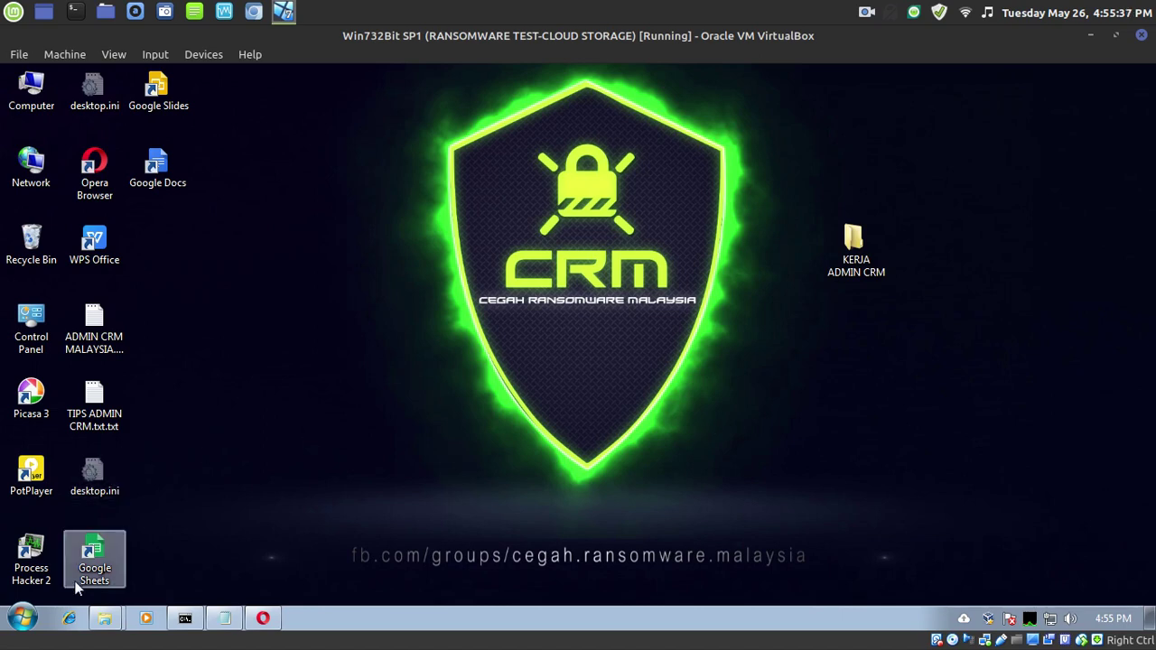
Open Backup and Sync from Google and start its setup to reach the Google sign-in page.
left_click(20, 617)
left_click(135, 418)
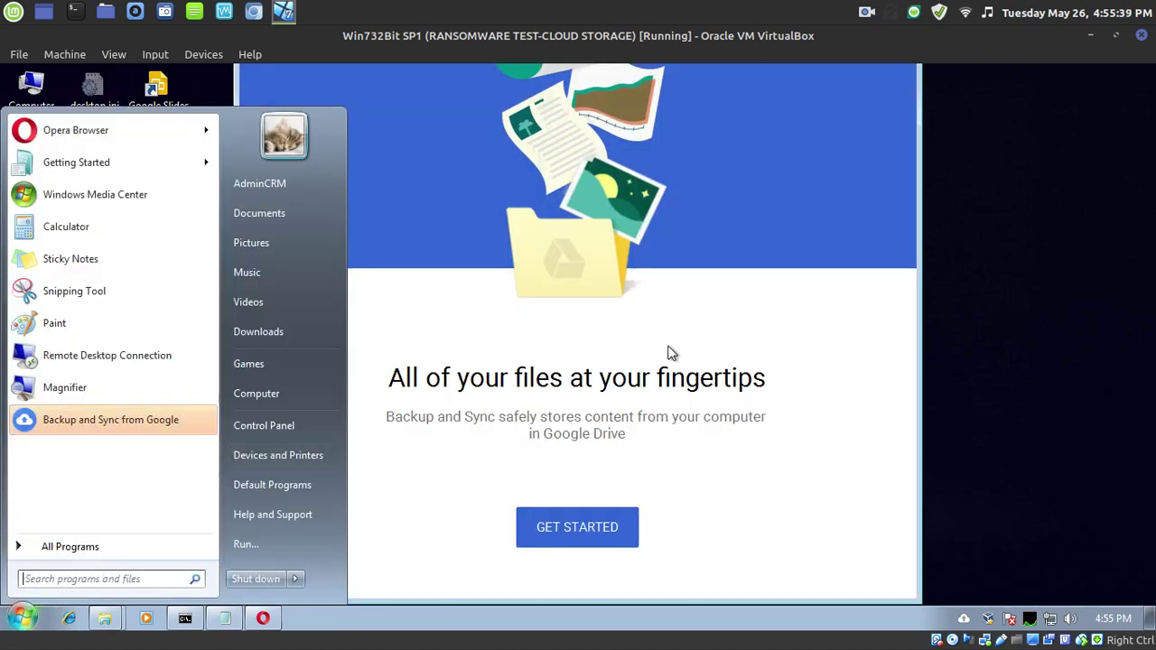
left_click(697, 528)
left_click(610, 533)
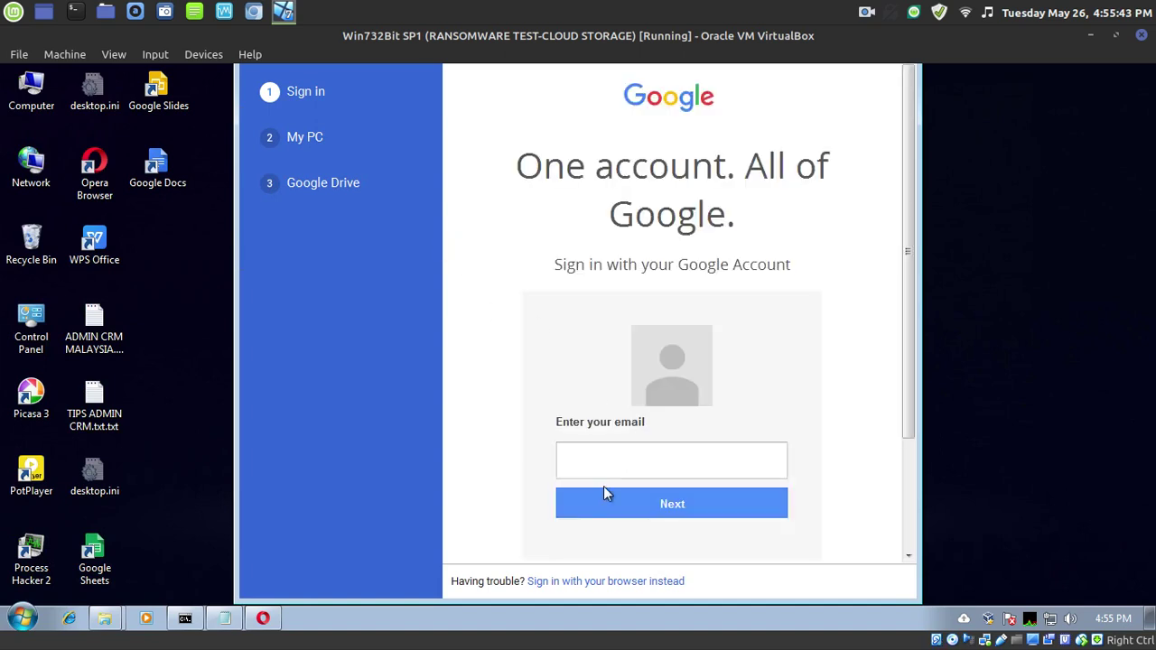
Enter the Google account's e-mail address and continue to the password page.
left_click(633, 462)
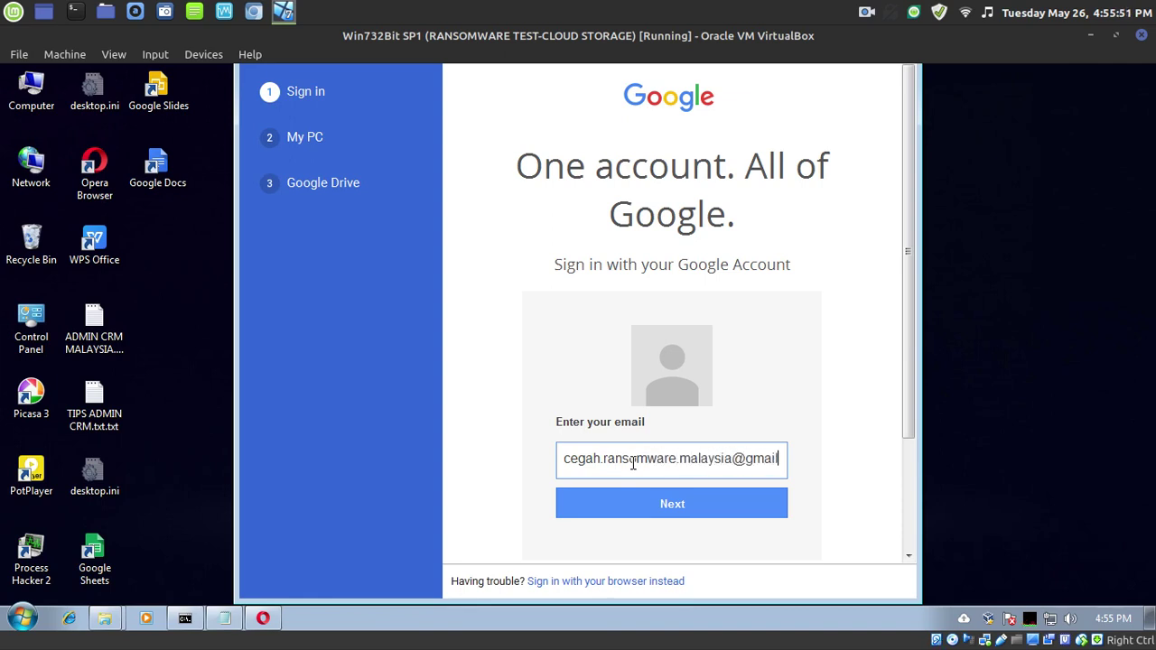
type(".com")
key("Tab")
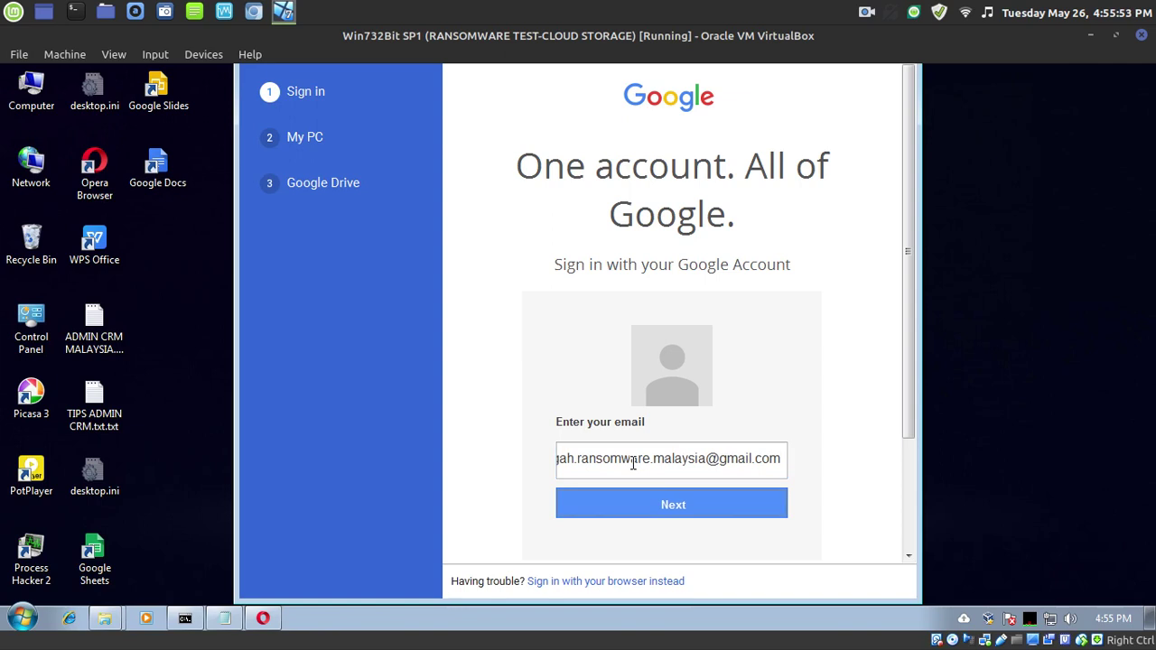
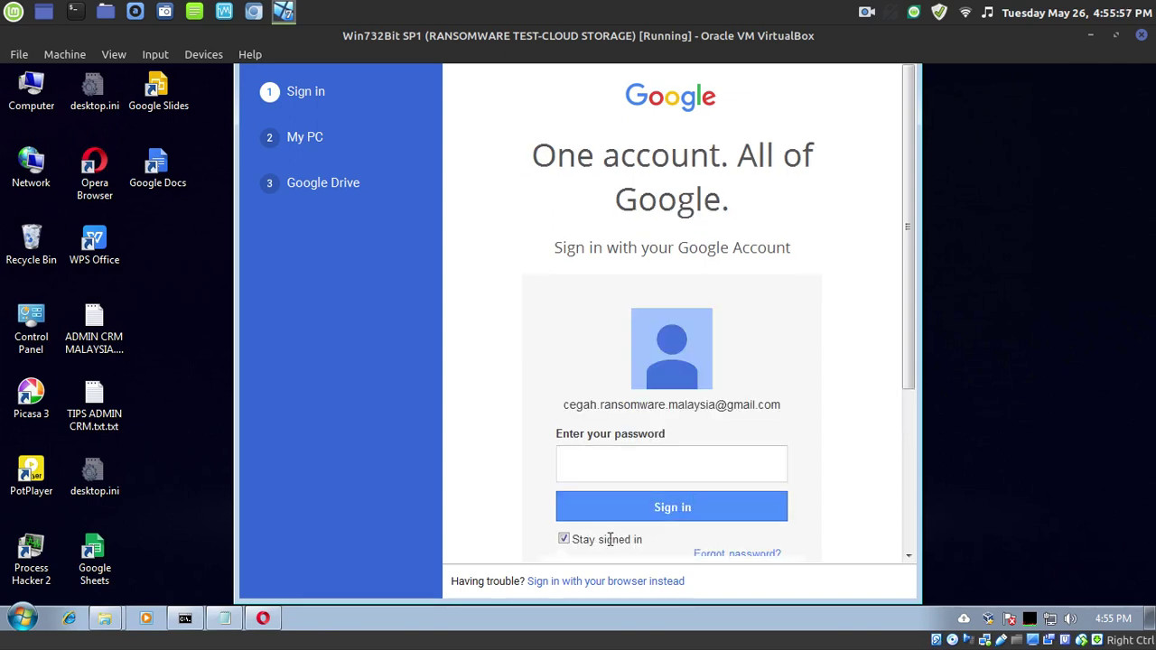
Turn off Stay signed in, enter the Google account password, and sign in to Backup and Sync.
left_click(564, 540)
left_click(634, 462)
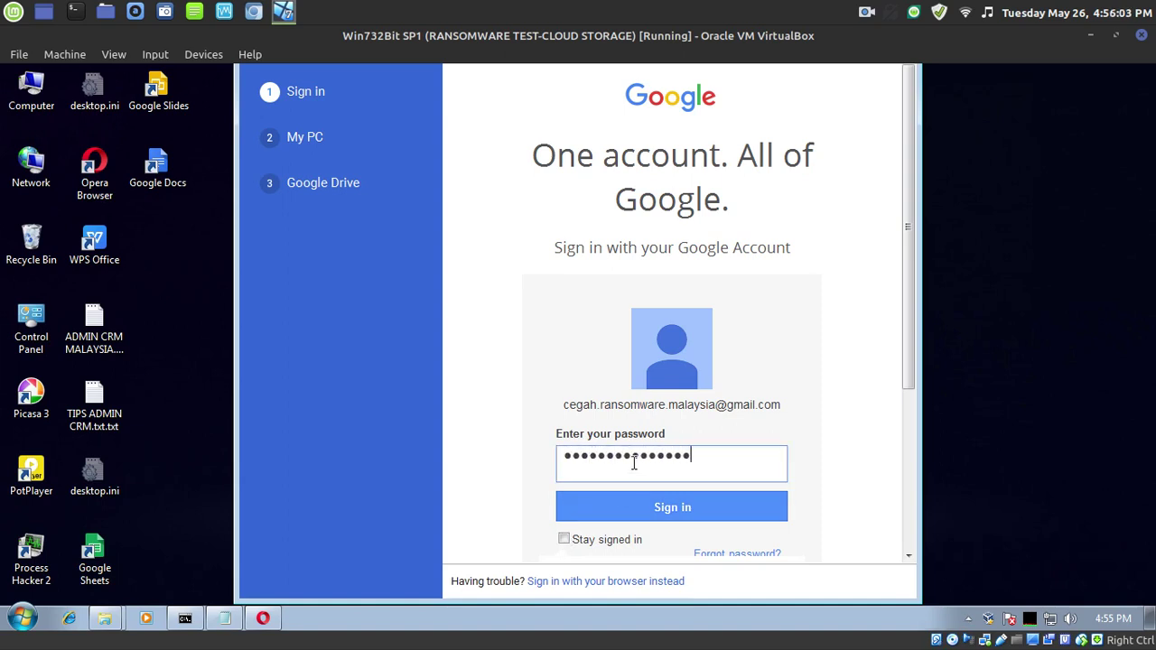
key("Return")
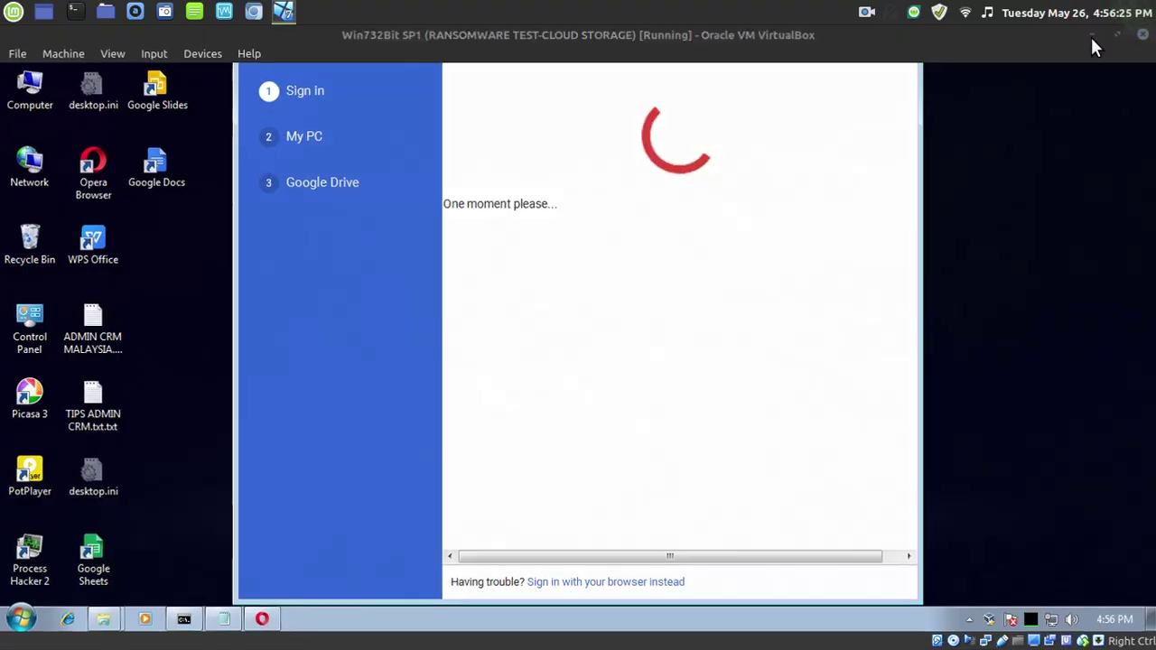
Switch to the MIN CRM SEMBANG KARI workspace and play the track No_Work in Audacious.
mouse_move(1155, 1)
left_click(763, 442)
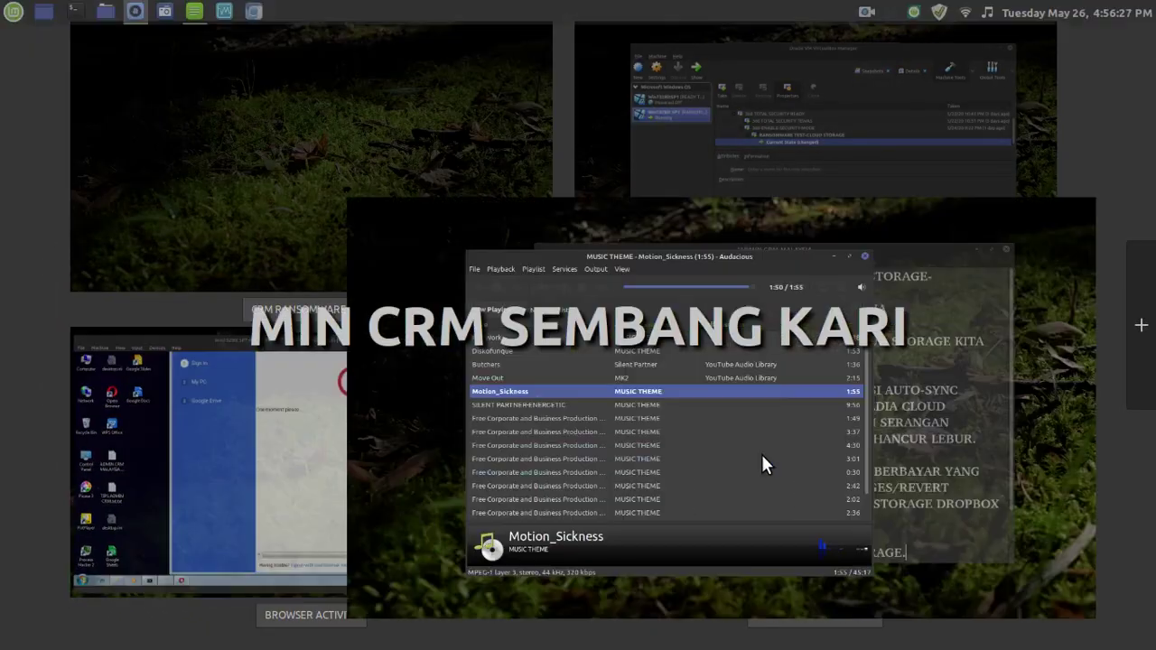
left_click(378, 325)
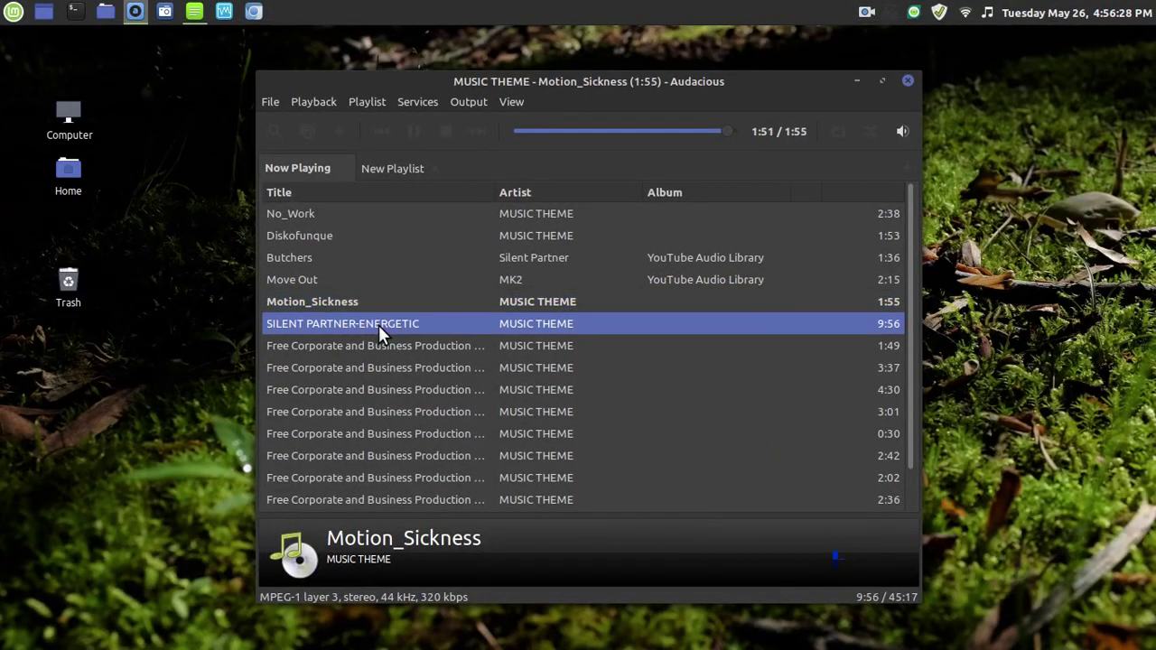
double_click(379, 214)
Move the system monitor and screen recorder windows from TASK MANAGER to the CRM RANSOMWARE TEST workspace, then return to BROWSER ACTIVITY.
key("ctrl+alt+Up")
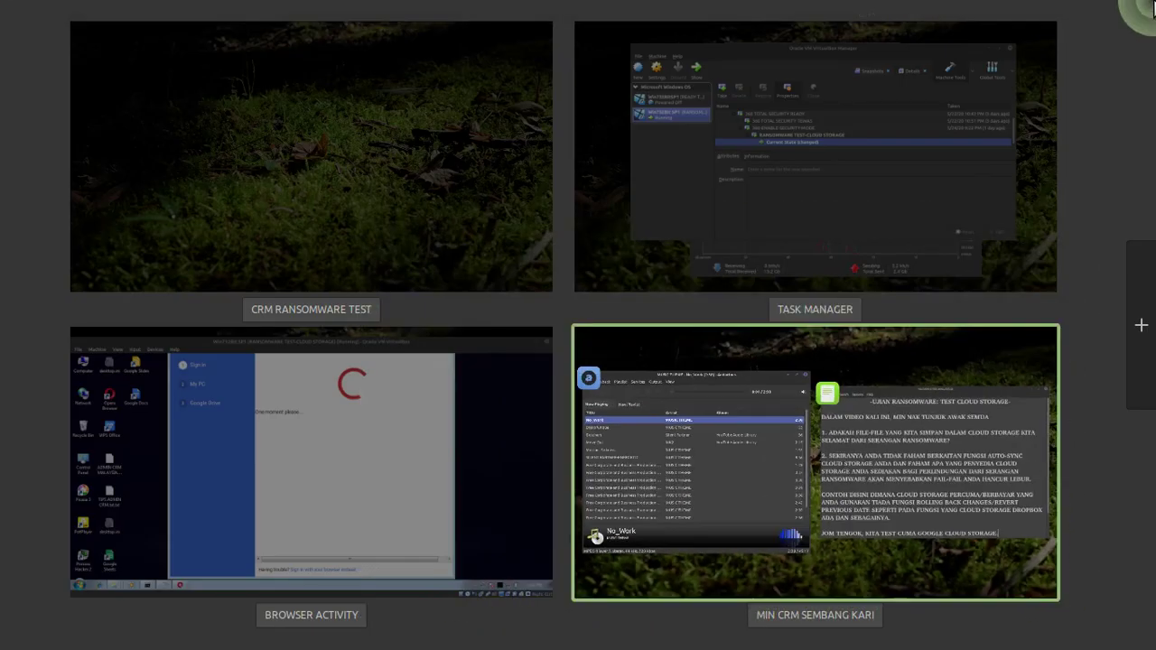
mouse_move(798, 140)
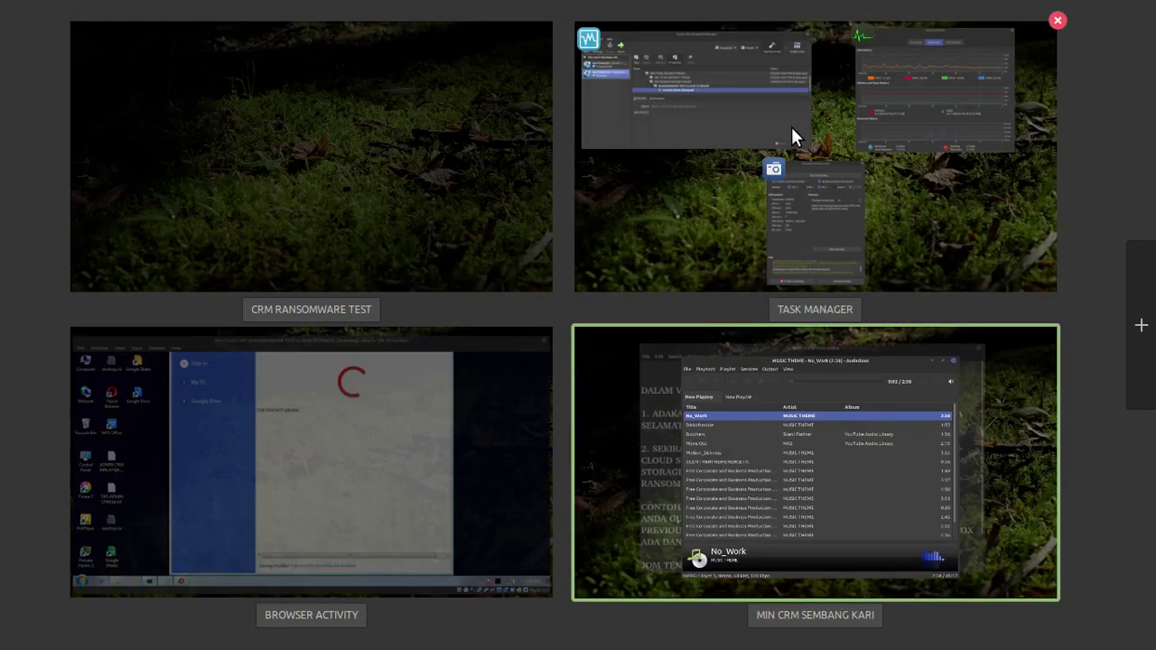
left_click_drag(928, 109, 298, 154)
left_click_drag(862, 171, 354, 177)
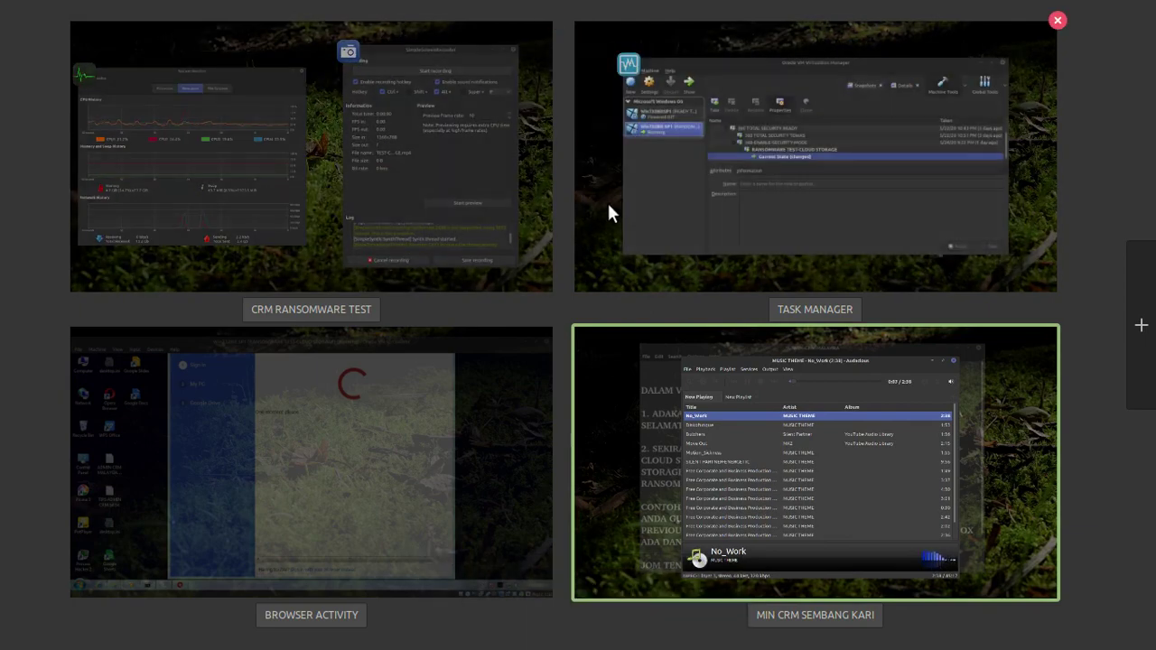
left_click(352, 480)
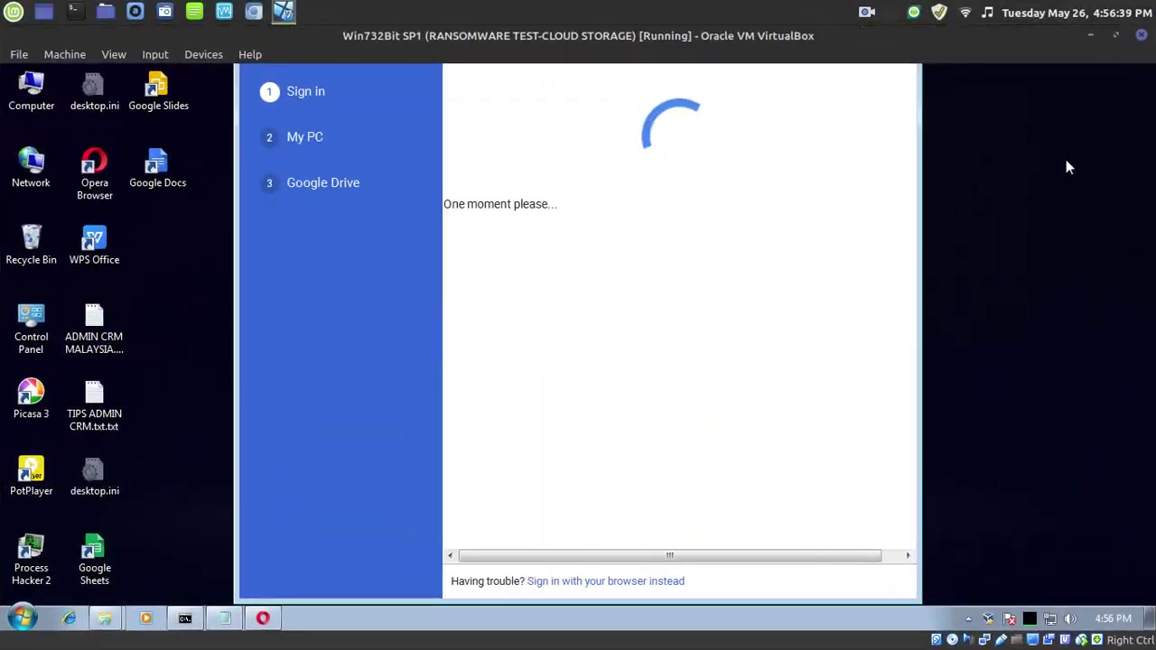
Switch the virtual machine to full-screen mode and reposition the Backup and Sync setup window on the desktop.
left_click(1116, 35)
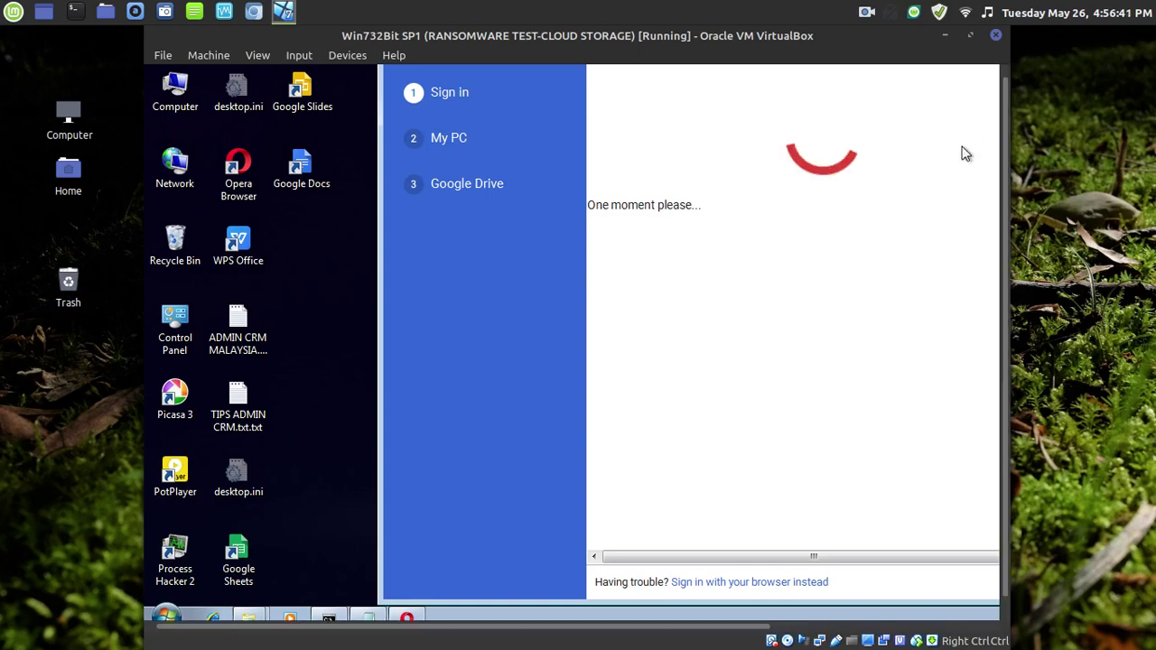
left_click(972, 35)
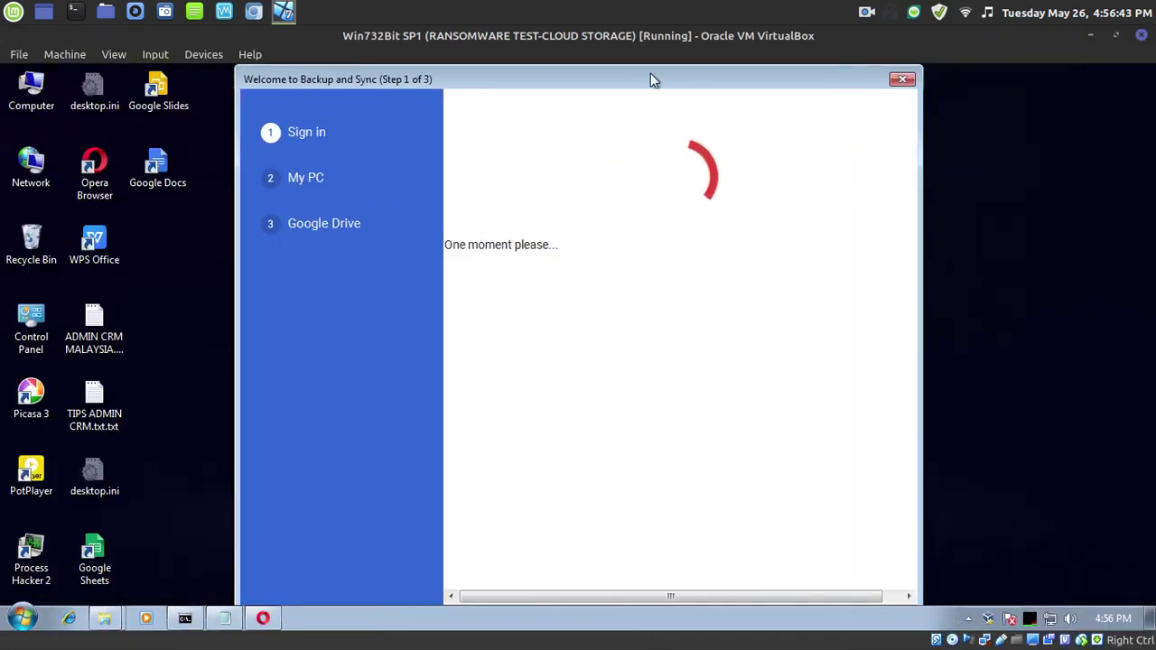
left_click(115, 54)
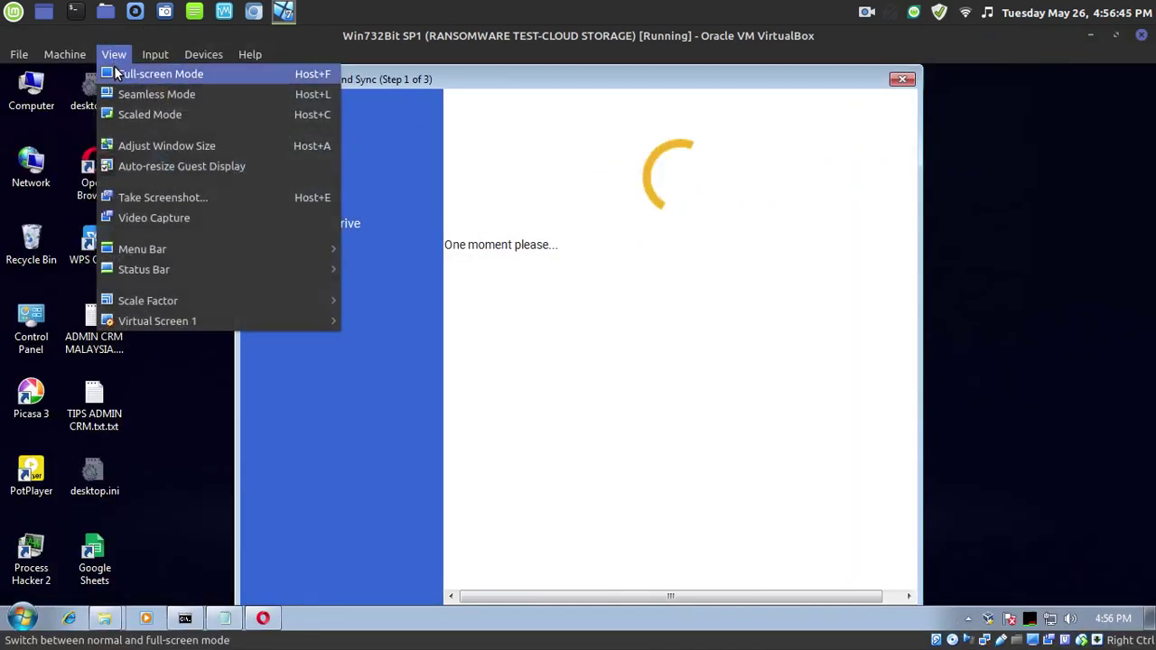
left_click(135, 74)
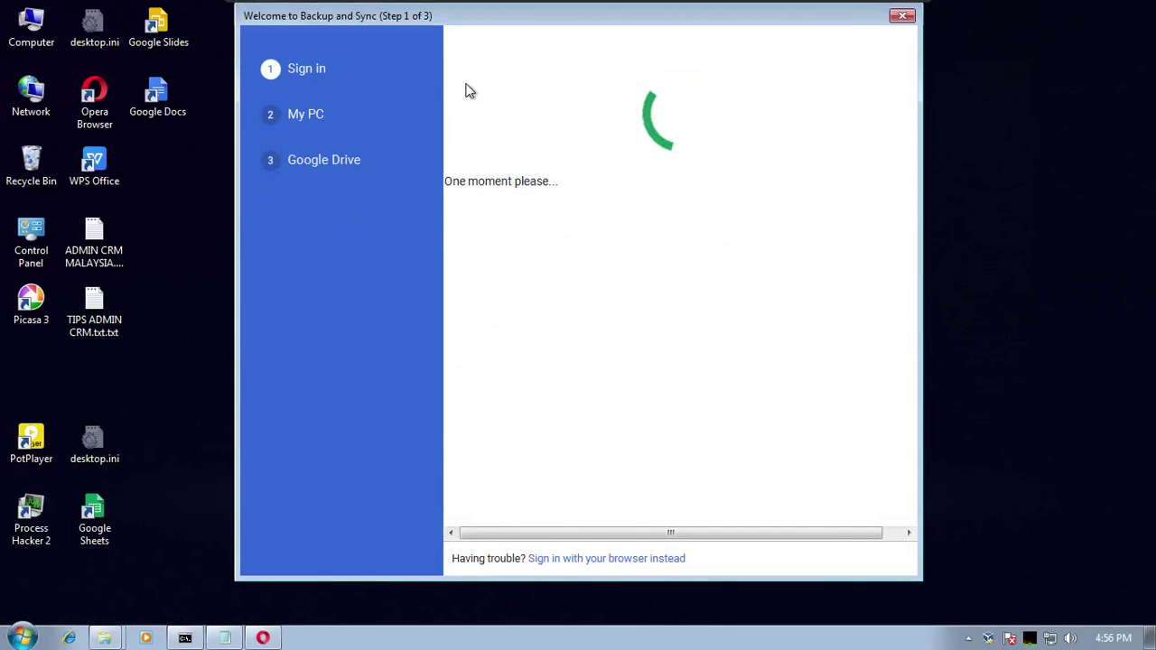
left_click_drag(472, 25, 487, 55)
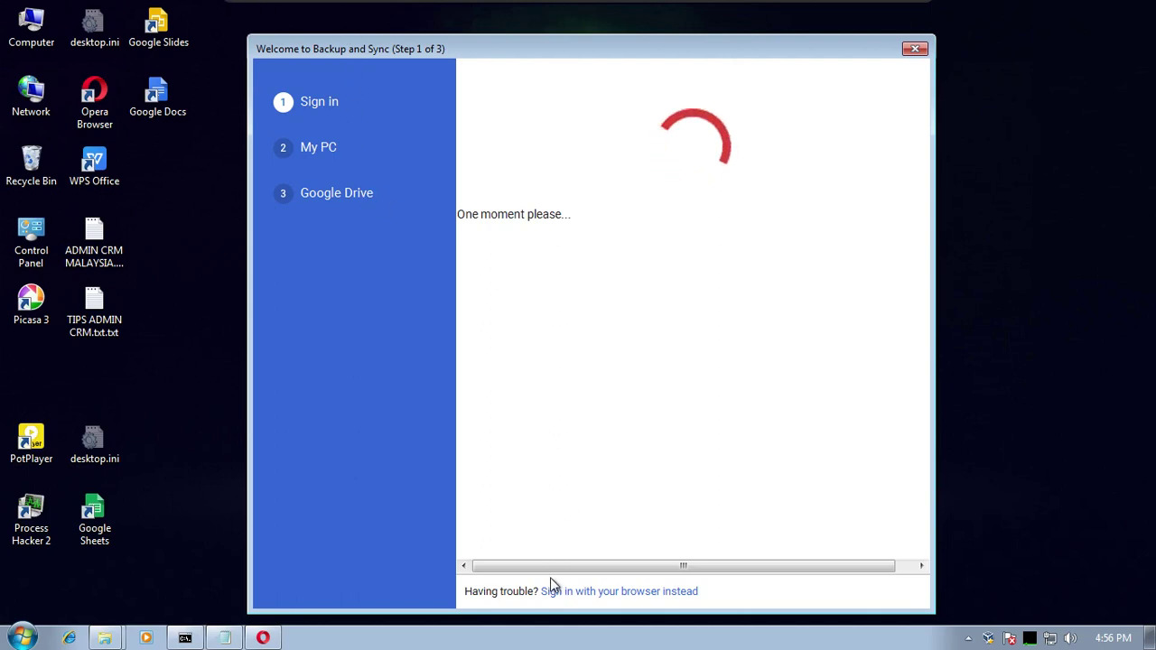
left_click_drag(474, 566, 540, 566)
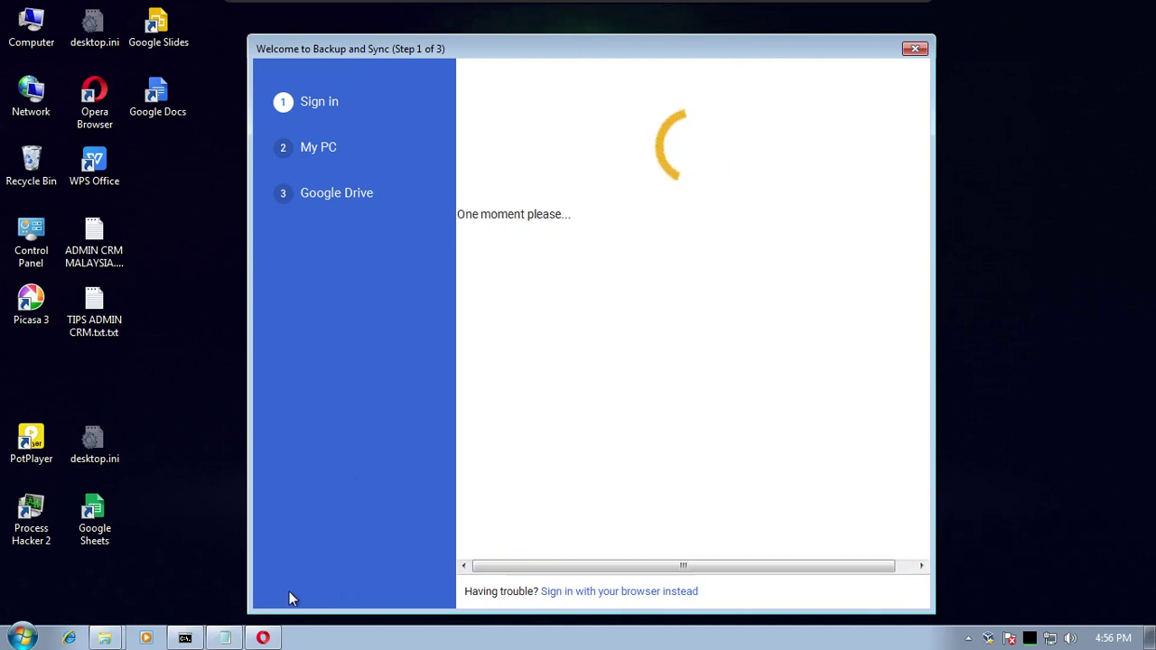
View the sample files in the KERJA ADMIN CRM folder and check the Backup and Sync sign-in status.
mouse_move(114, 640)
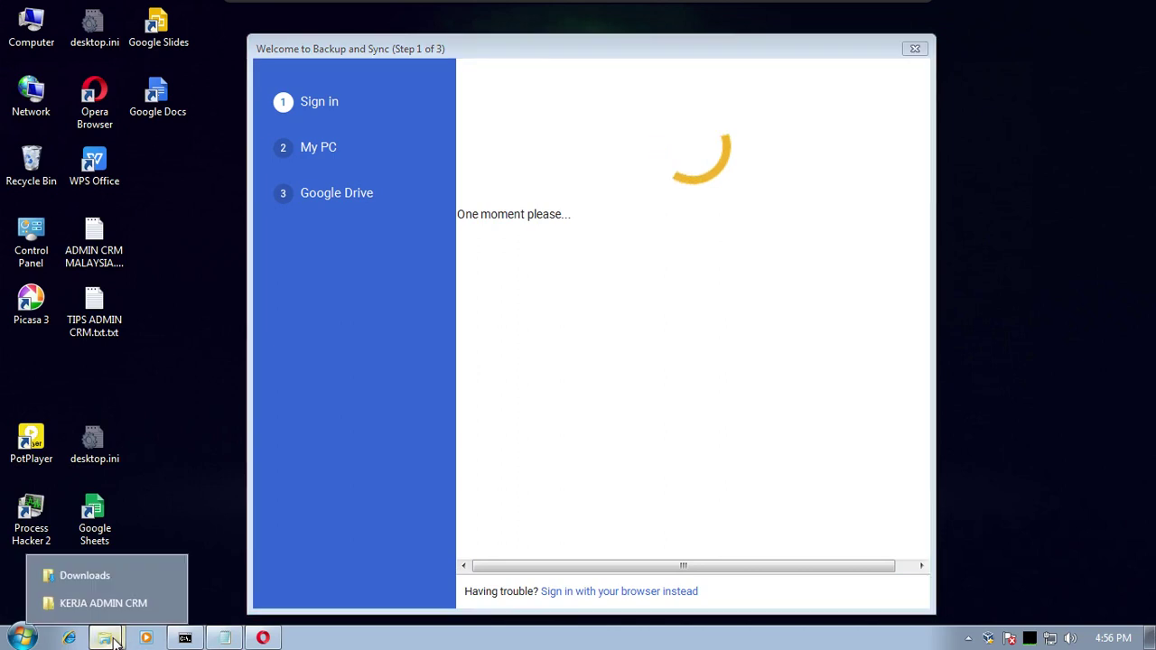
left_click(116, 606)
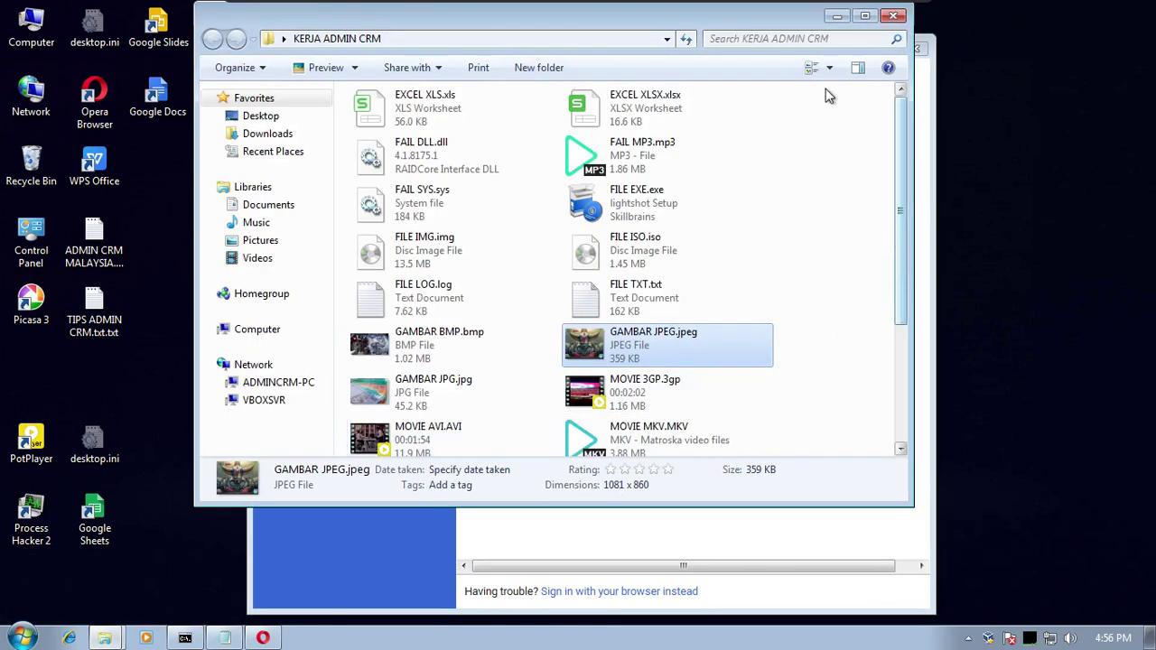
left_click(837, 16)
left_click(966, 639)
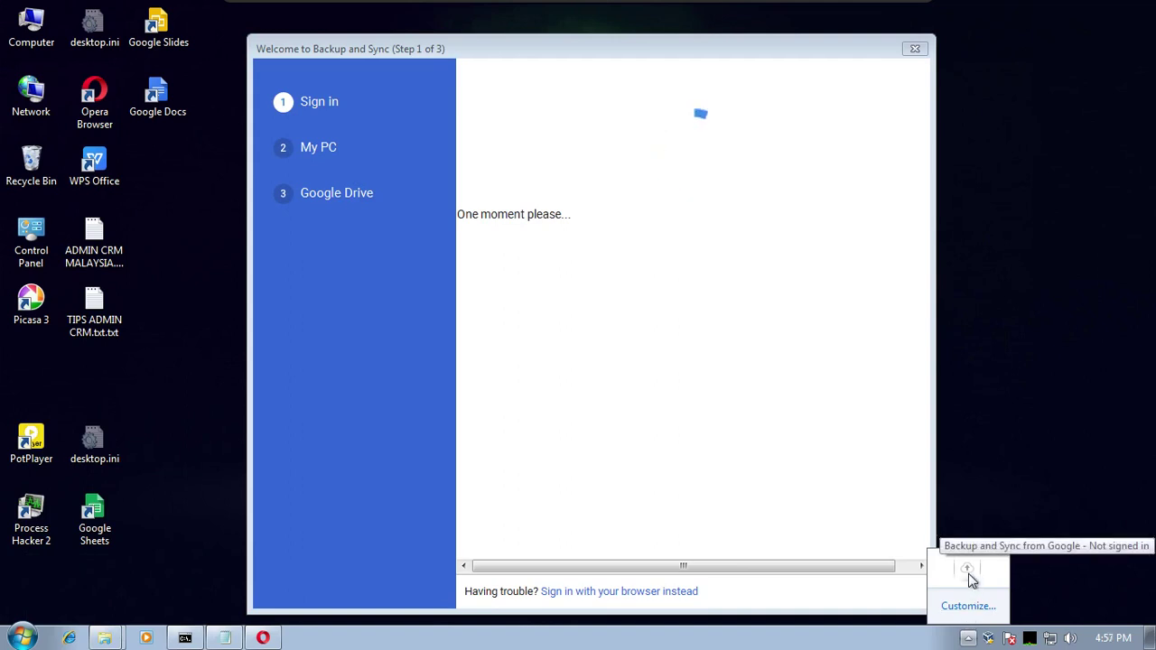
left_click(319, 104)
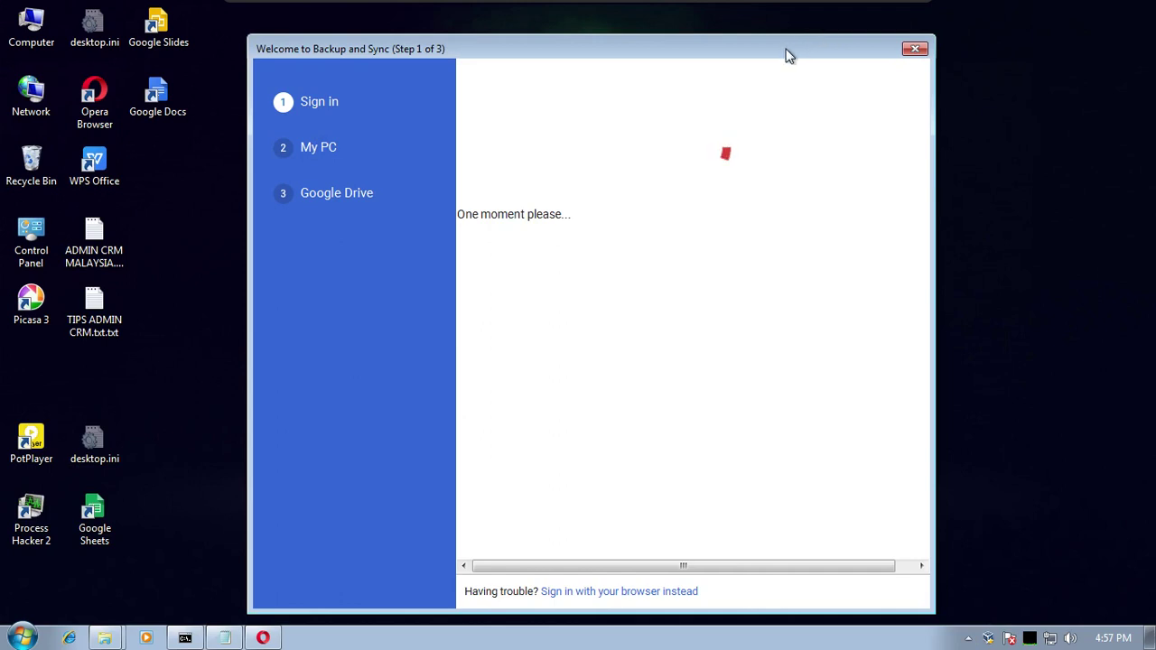
left_click_drag(788, 54, 877, 56)
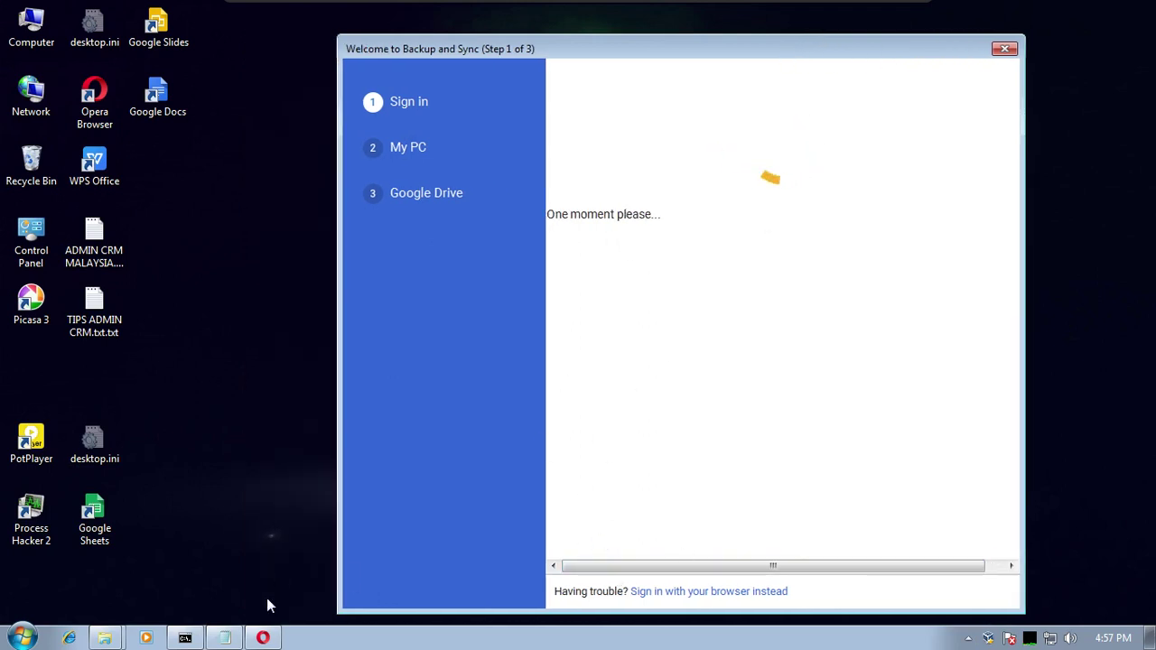
Look through the Downloads folder and the Pictures and Documents libraries, and minimize the file window.
left_click(105, 638)
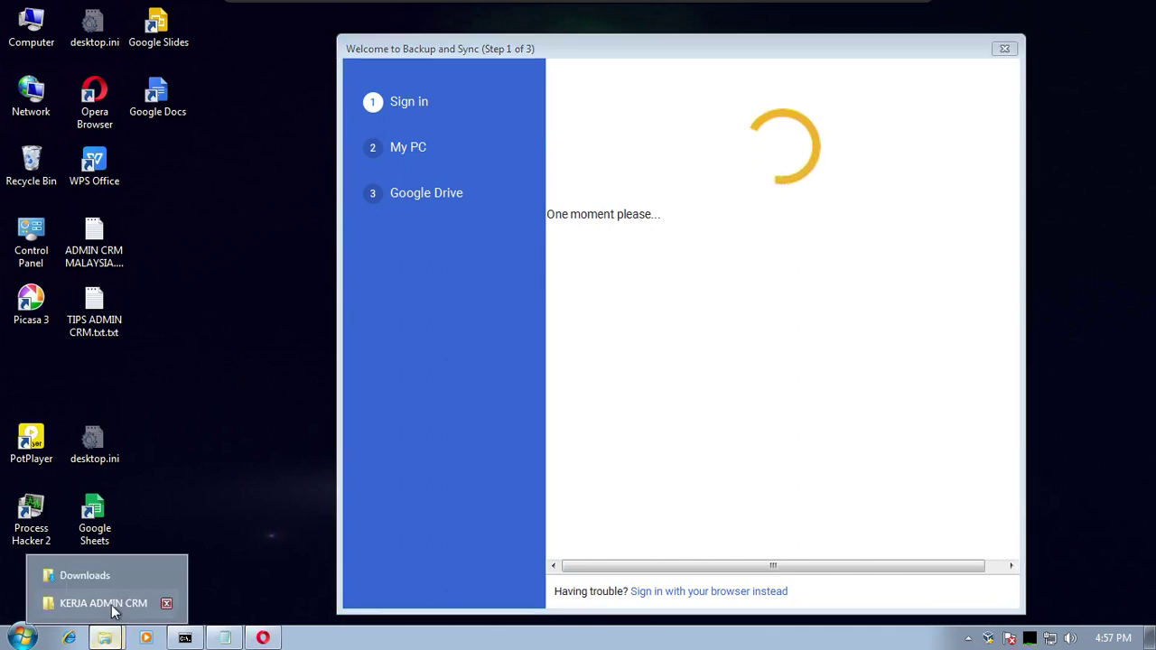
left_click(125, 578)
left_click(360, 324)
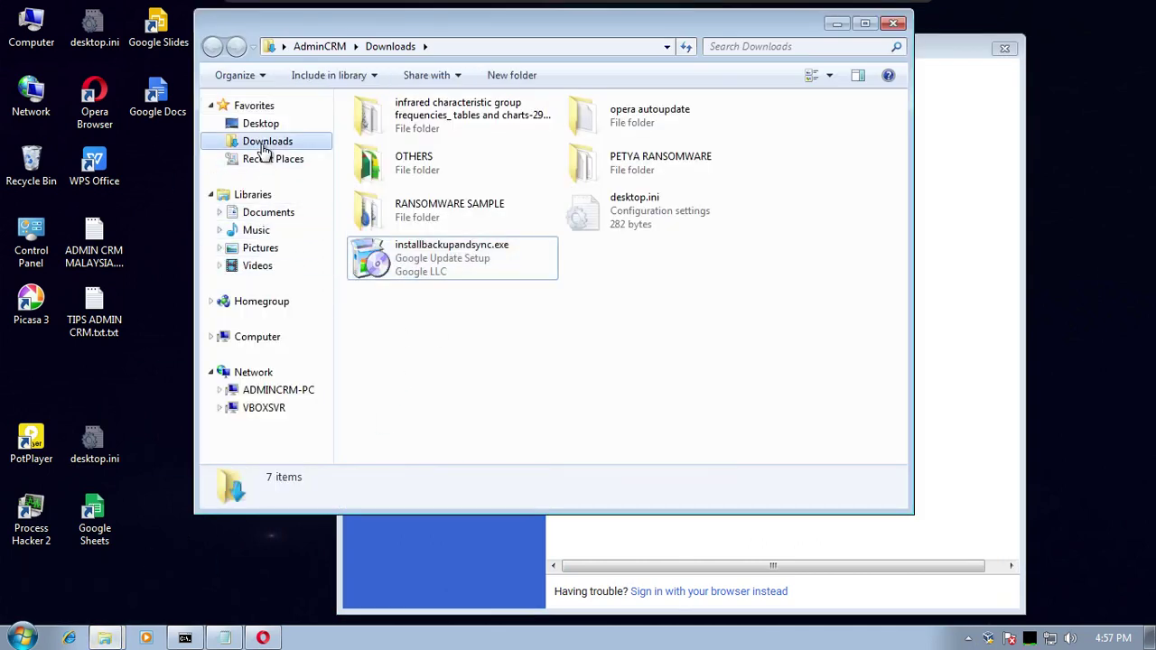
left_click(260, 247)
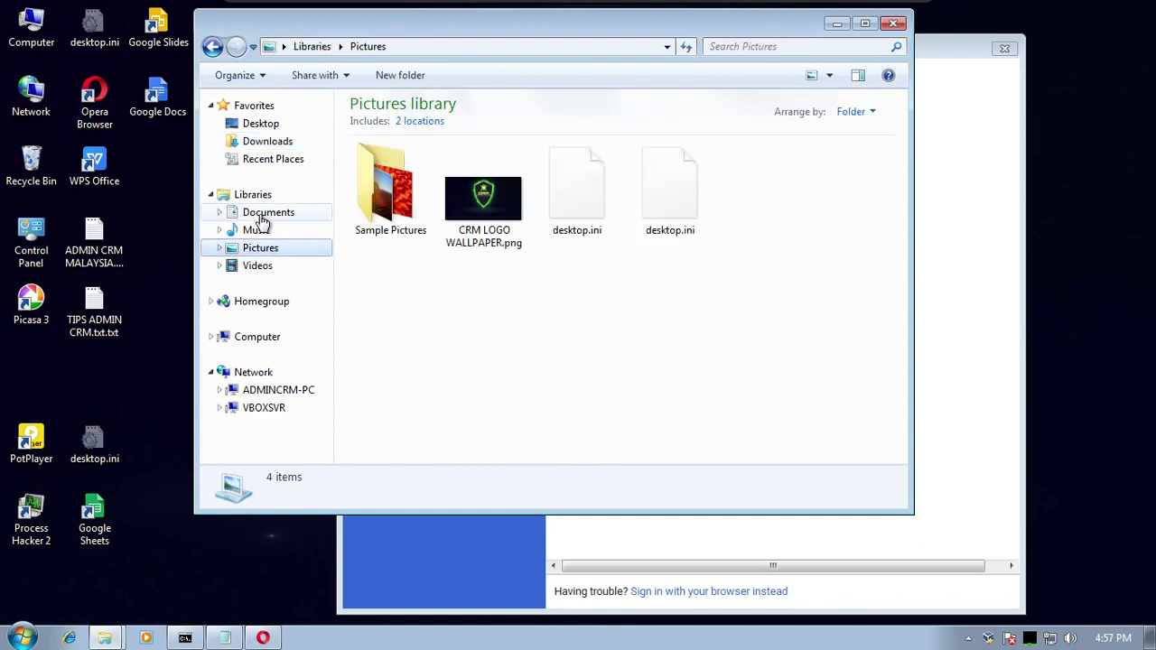
left_click(260, 215)
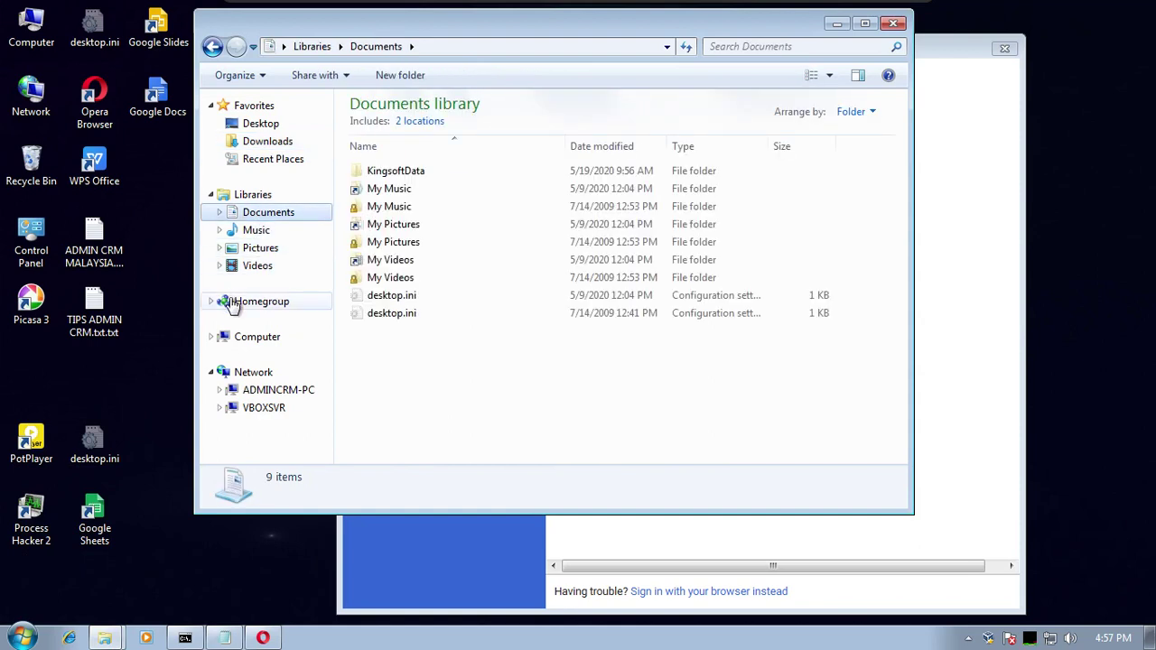
left_click(262, 336)
left_click(837, 24)
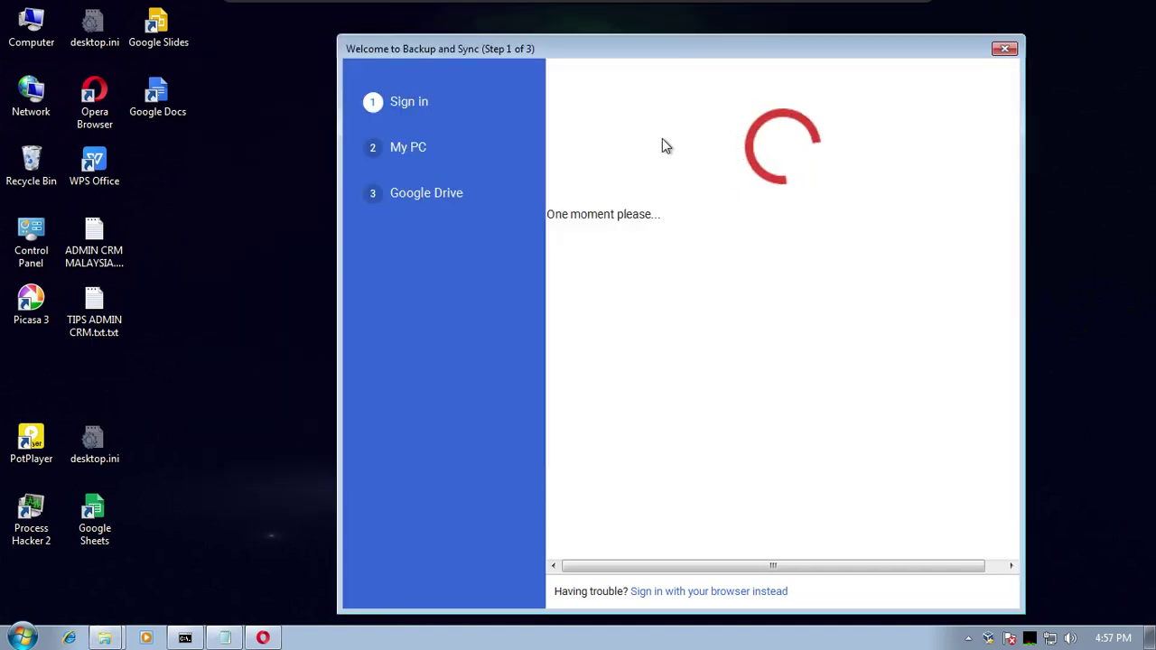
Start the Backup and Sync sign-in through the browser instead of the setup window.
left_click_drag(696, 48, 565, 32)
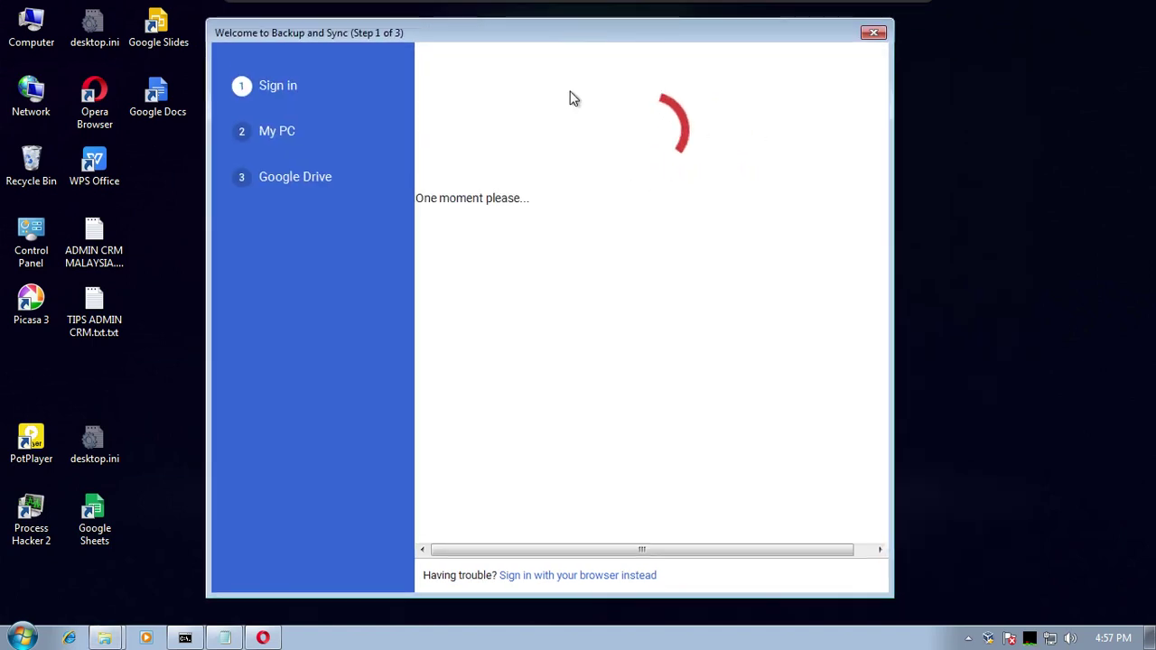
left_click(542, 575)
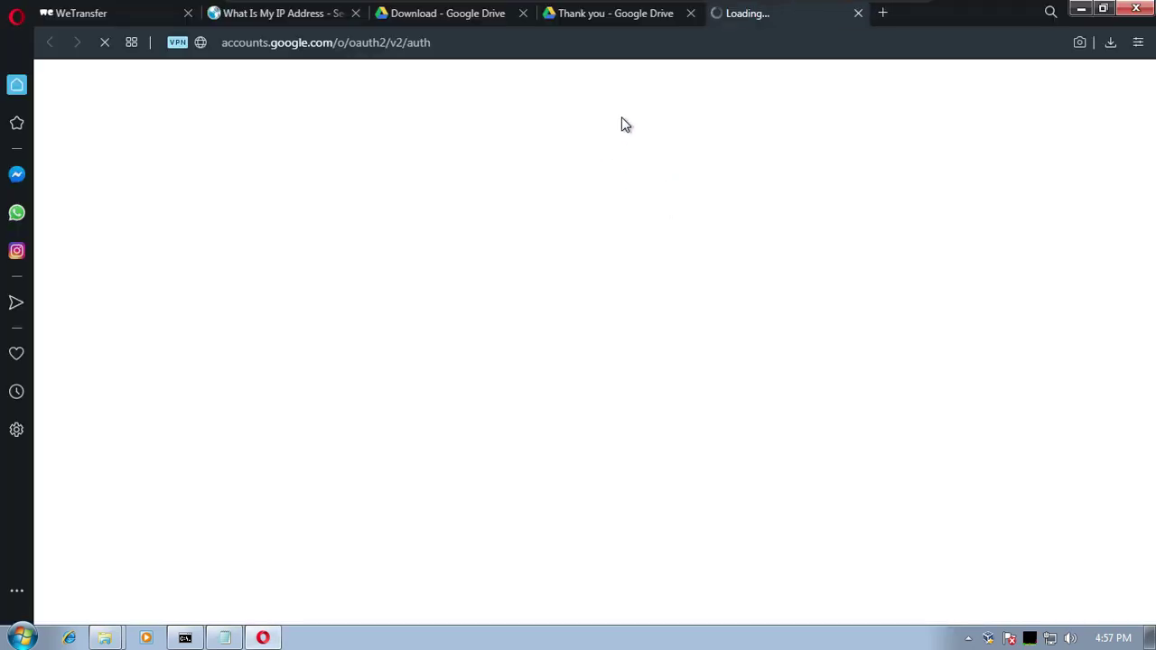
left_click(633, 13)
left_click(754, 14)
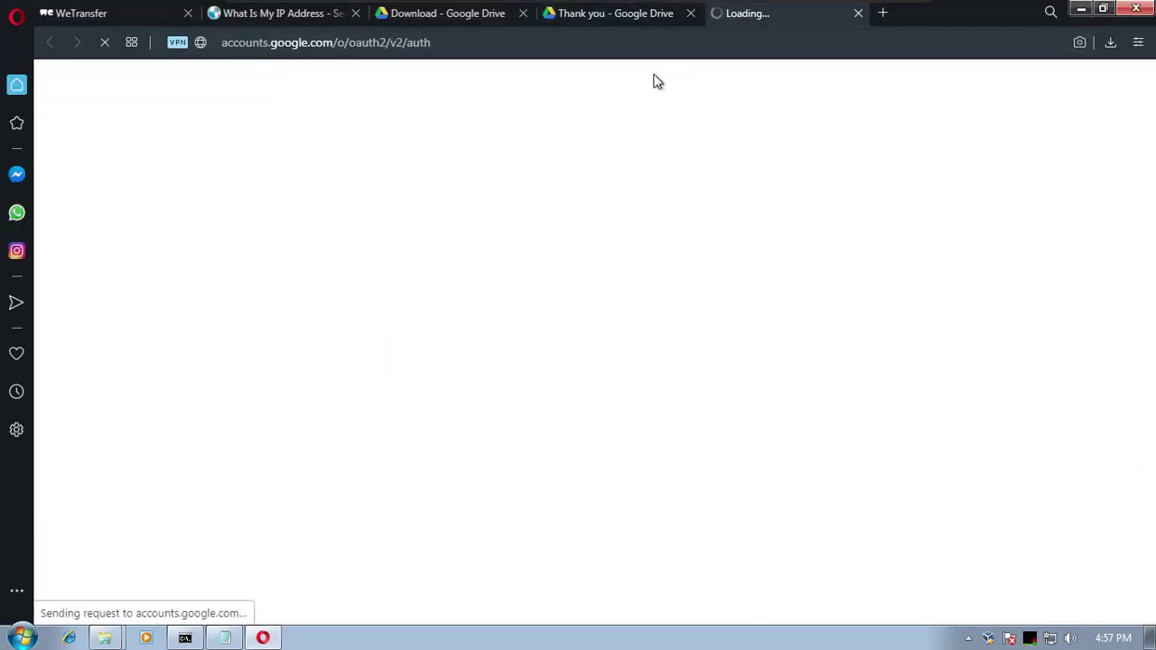
Close the Thank you - Google Drive and Download - Google Drive pages in the browser.
left_click(599, 22)
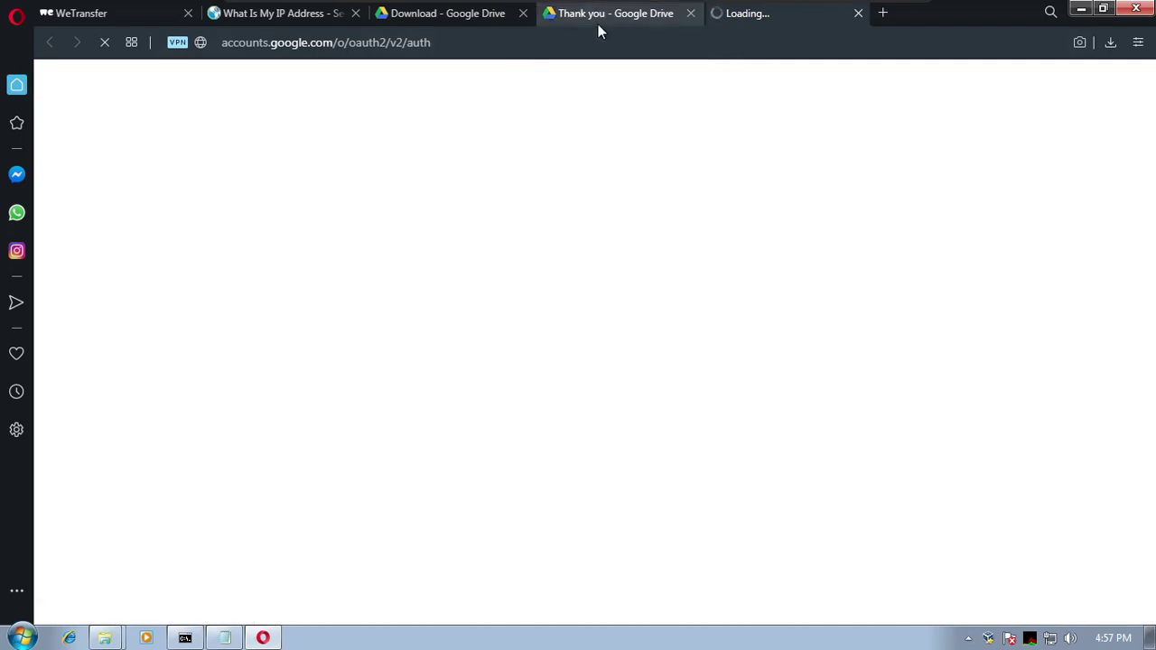
left_click(691, 14)
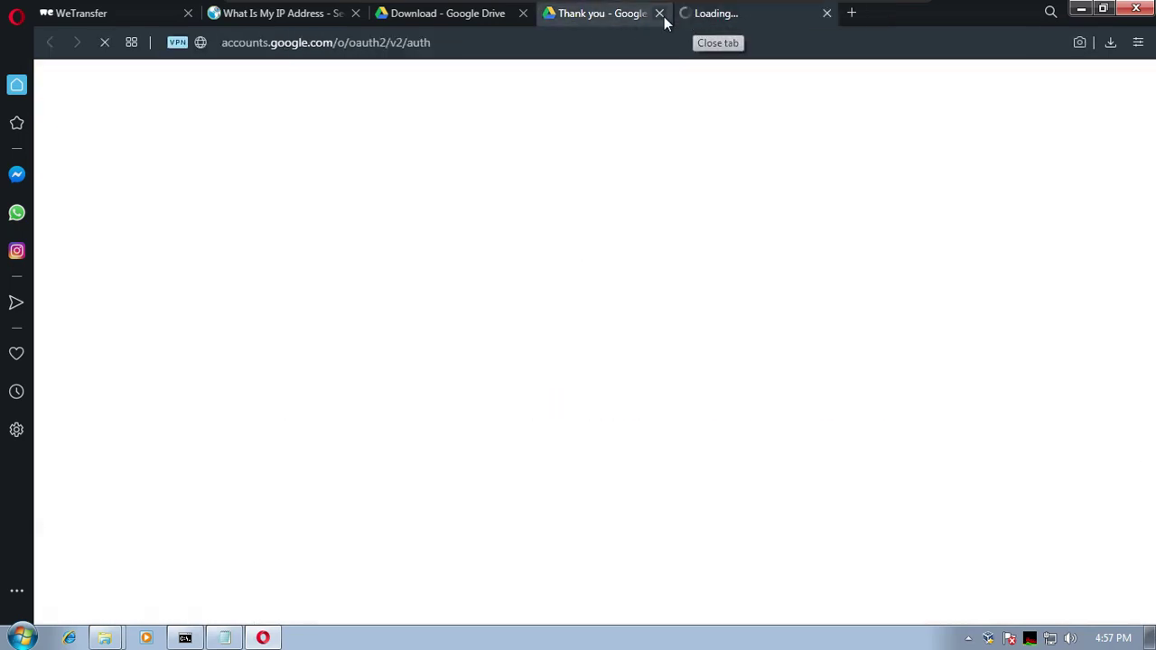
left_click(497, 13)
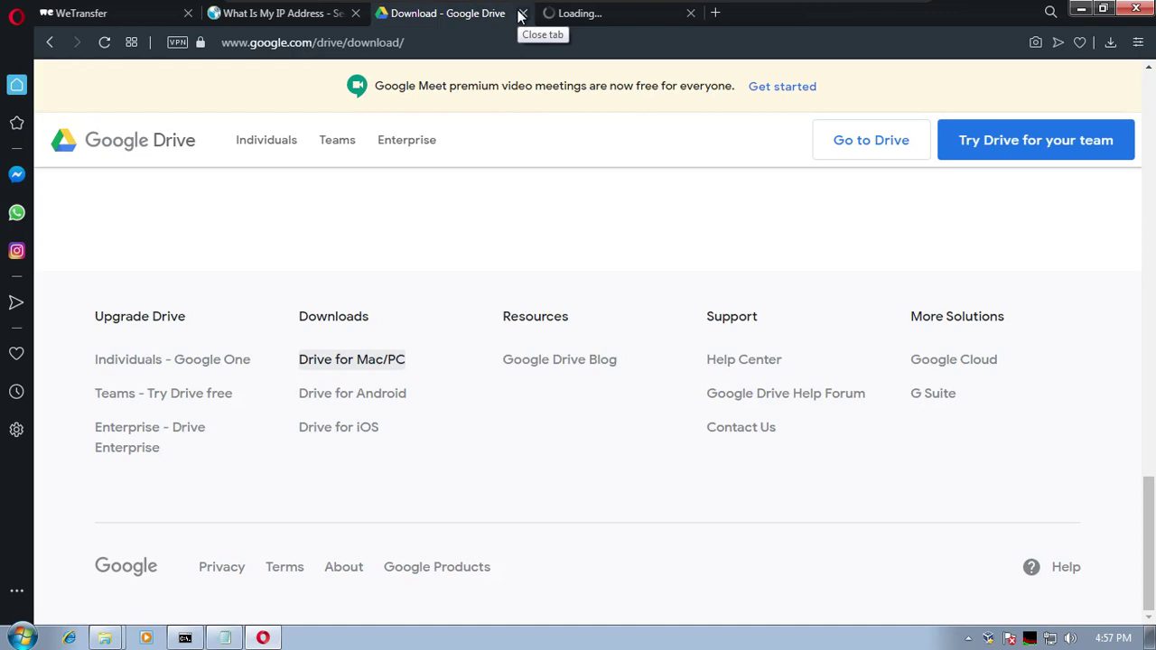
left_click(521, 13)
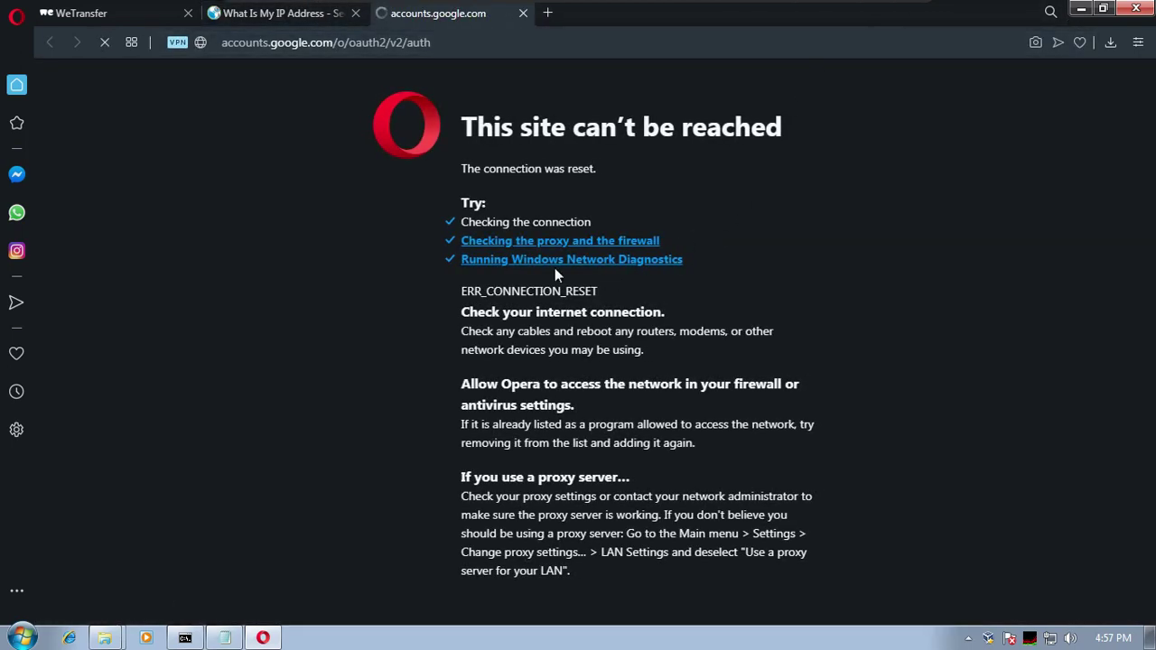
Restore the browser to a smaller window and move it so the Backup and Sync setup is partly visible.
left_click(1102, 16)
left_click_drag(439, 13, 893, 41)
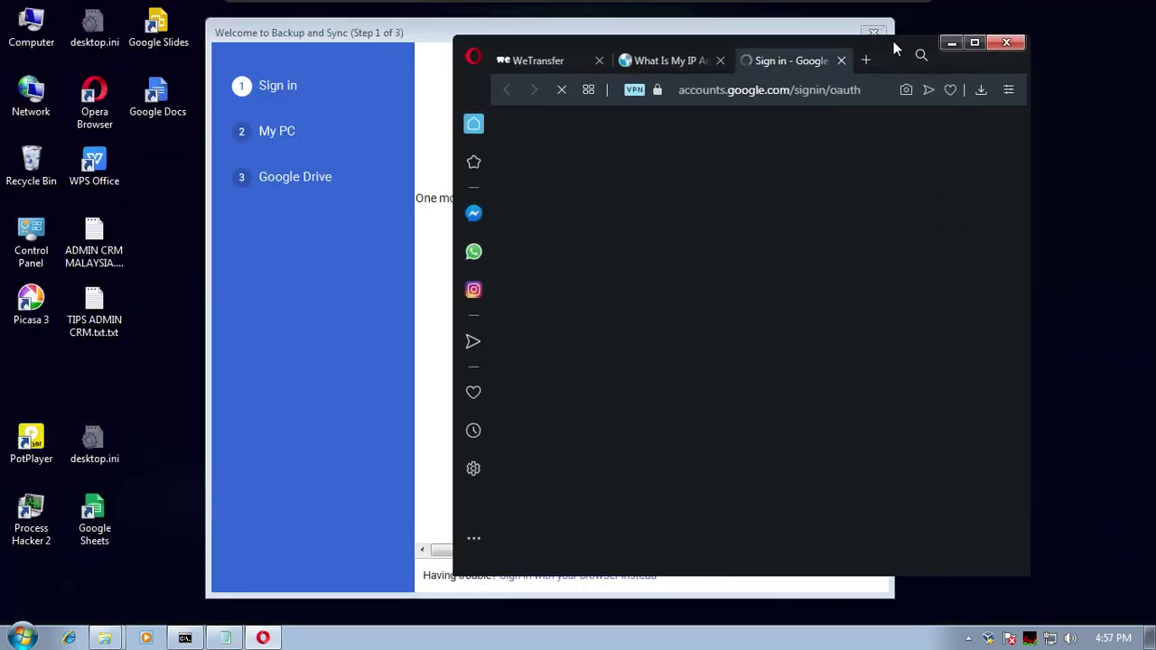
left_click(473, 33)
left_click(976, 223)
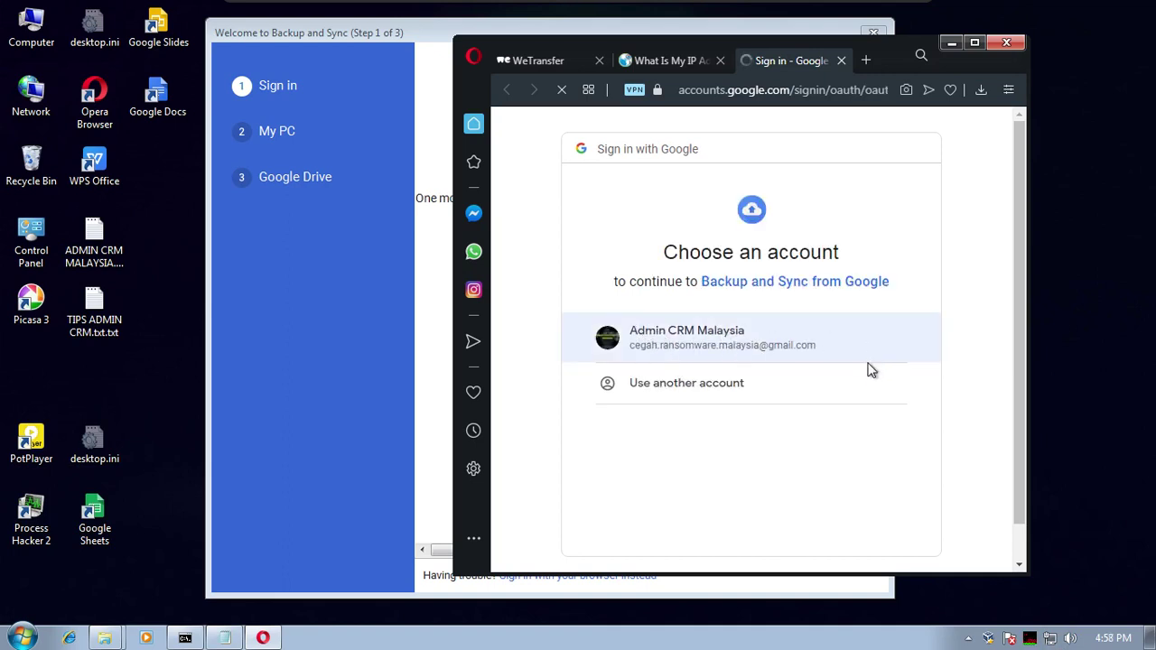
View and dismiss the Backup and Sync developer info, and choose the already listed Google account.
left_click(782, 285)
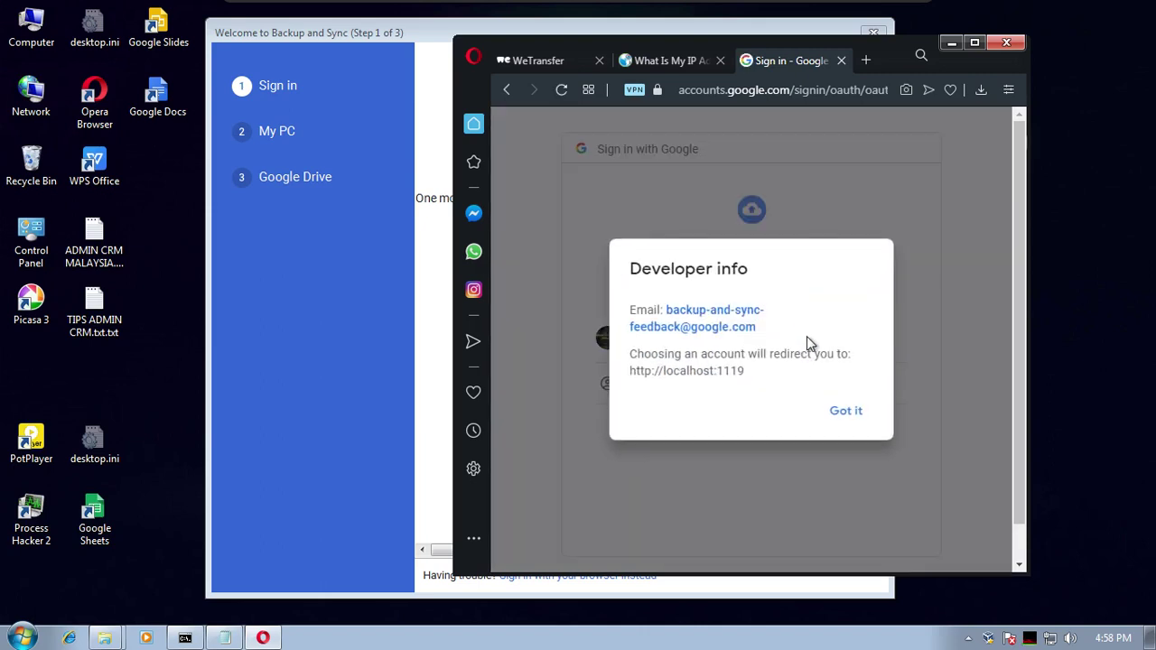
left_click(847, 413)
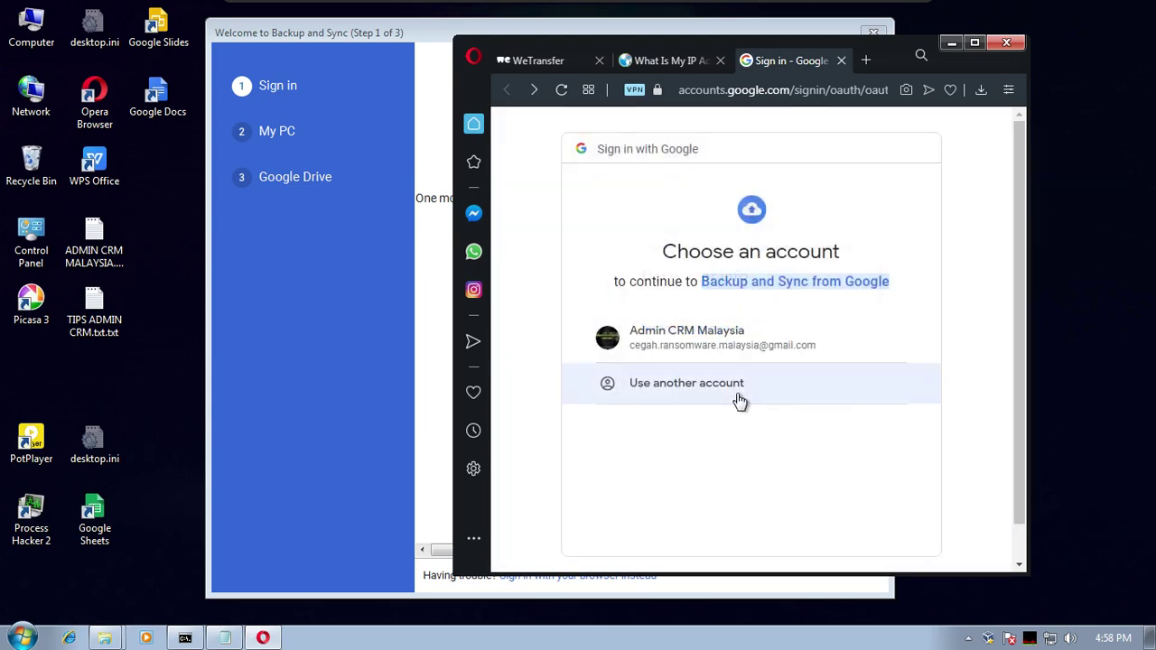
left_click(730, 352)
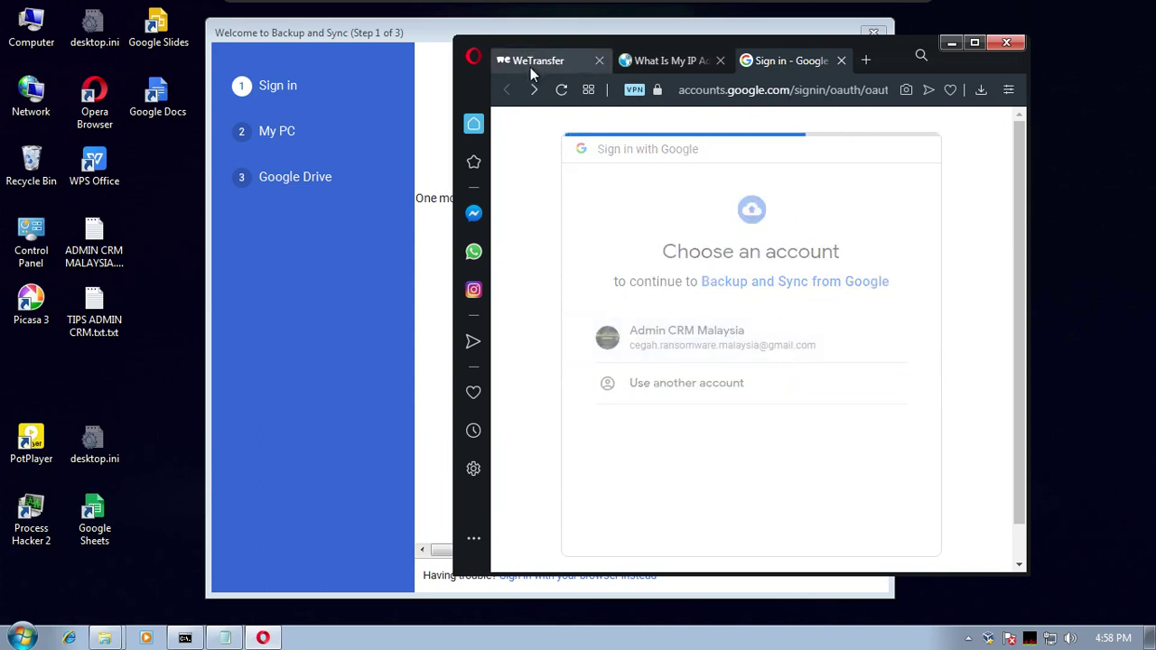
Move the setup window aside and allow Backup and Sync from Google to access the Google account.
left_click_drag(458, 32, 323, 35)
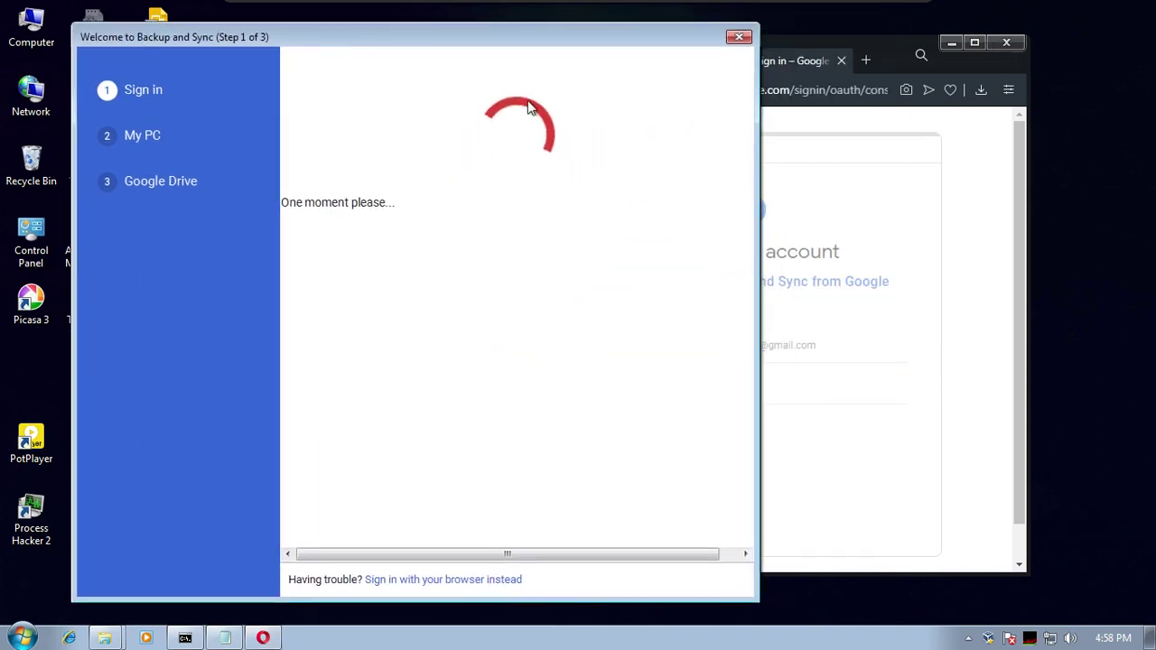
left_click(991, 60)
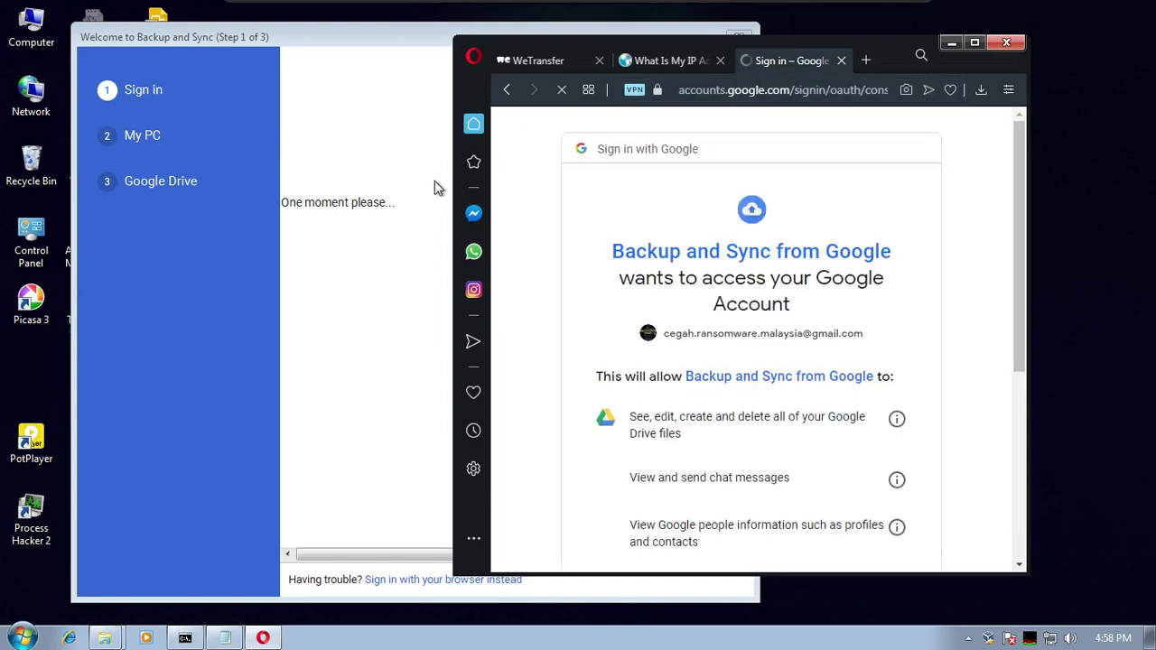
scroll(765, 406, "down", 4)
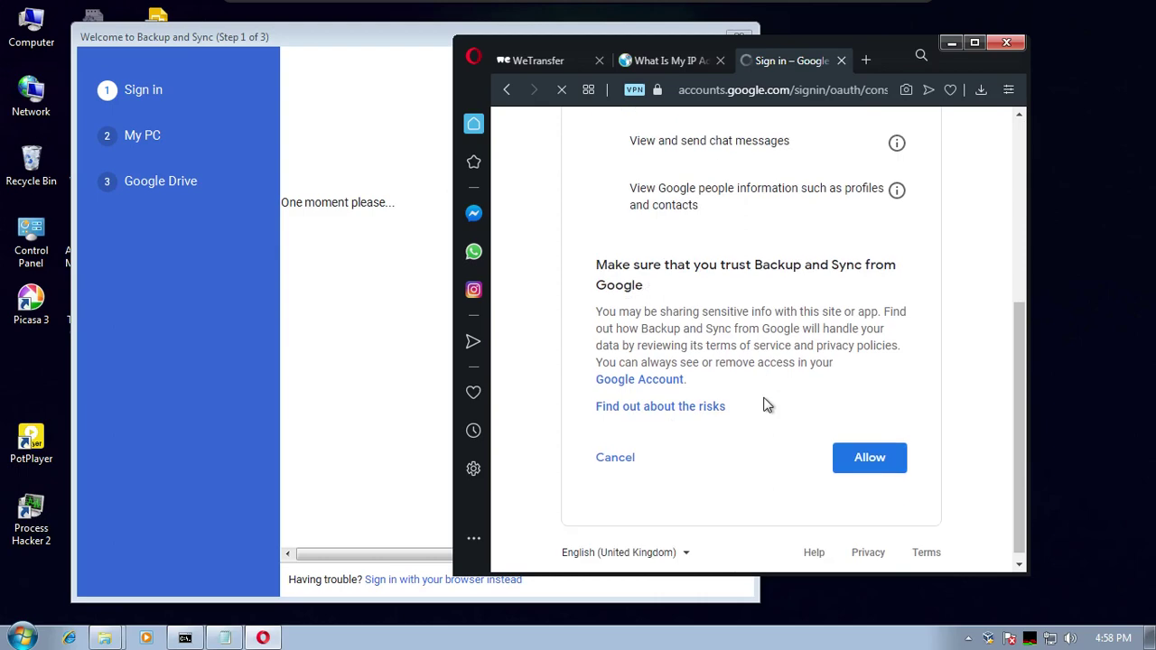
left_click(849, 452)
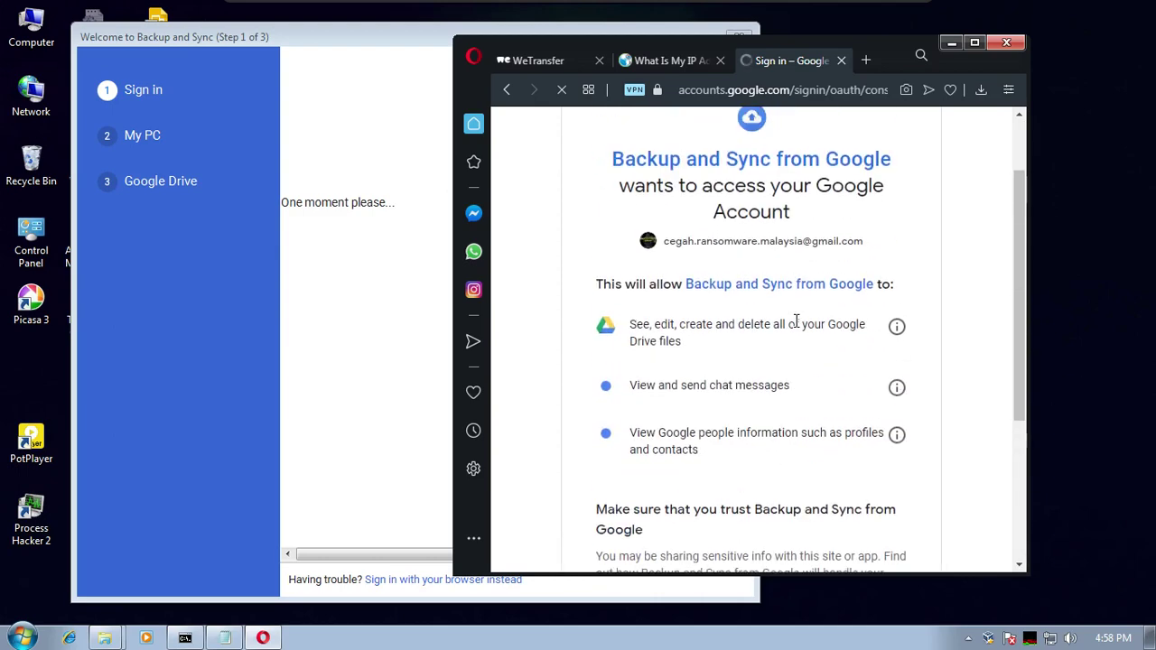
scroll(796, 321, "down", 1)
scroll(797, 321, "down", 3)
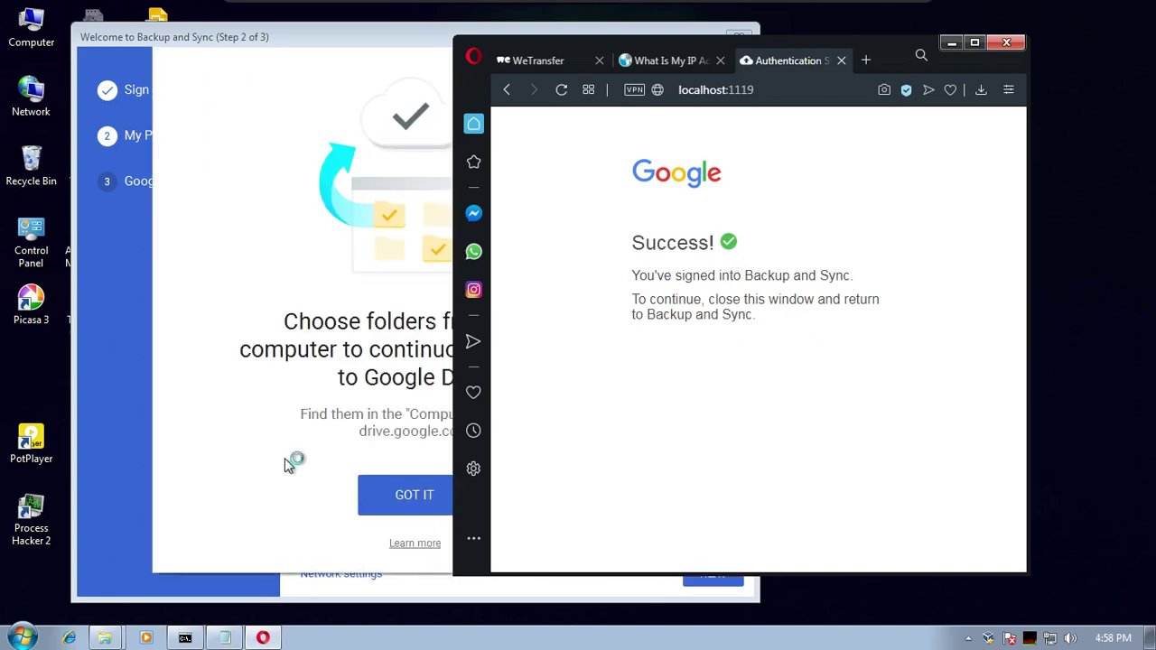
Minimize the browser and acknowledge the folder backup introduction in the Backup and Sync setup.
left_click(285, 462)
left_click(951, 44)
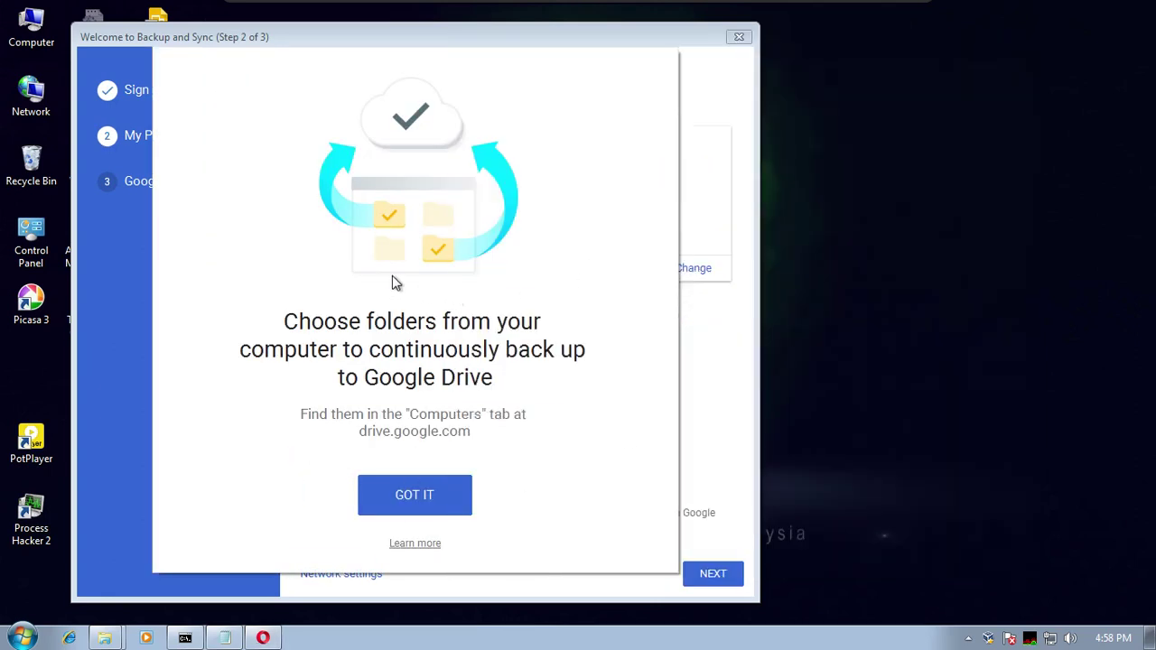
left_click(427, 502)
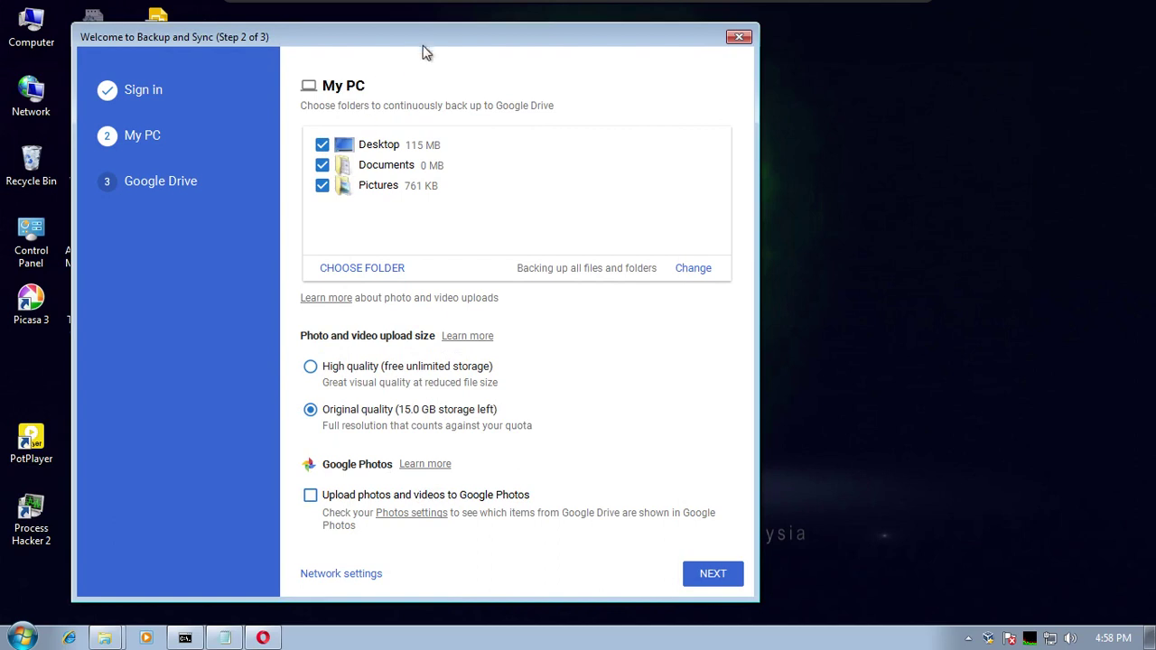
Move the backup setup window aside, open the KERJA ADMIN CRM folder on the desktop and place its window clear of the desktop icons.
left_click_drag(460, 42, 858, 42)
left_click_drag(415, 455, 291, 316)
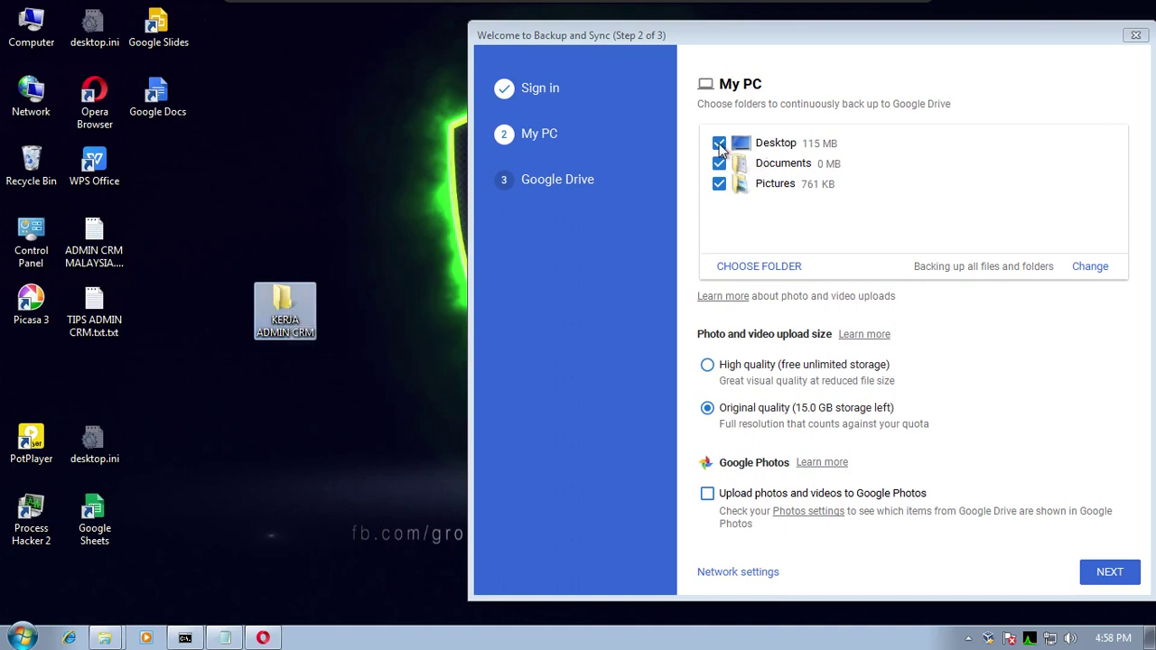
double_click(287, 315)
left_click(783, 268)
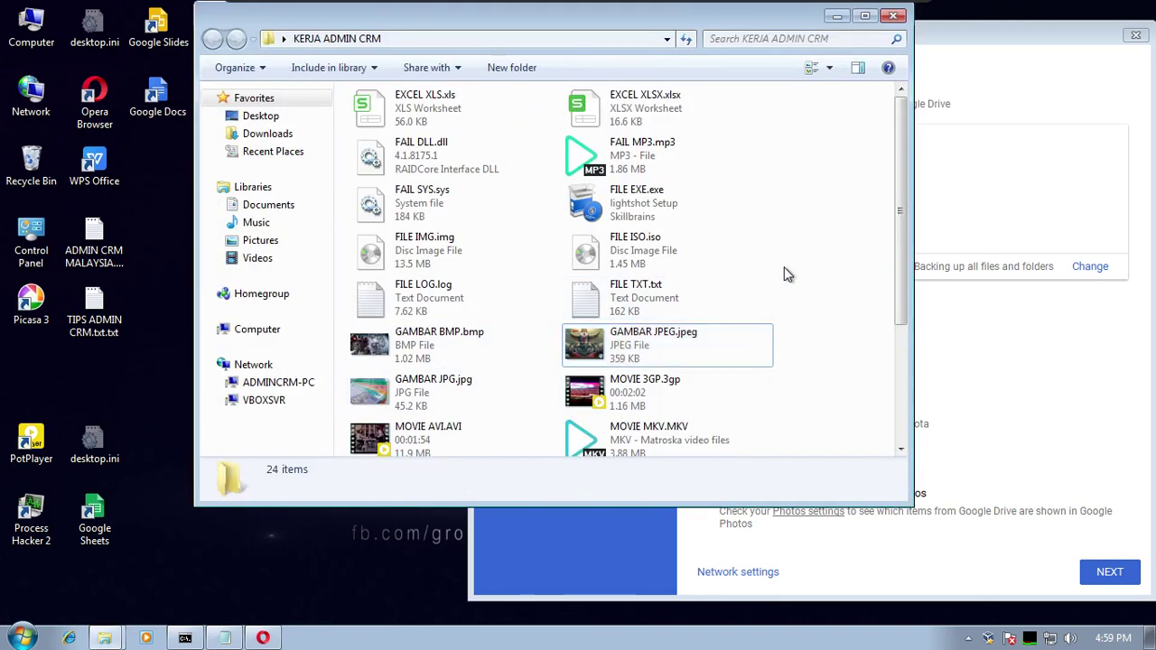
scroll(786, 271, "down", 2)
right_click(772, 114)
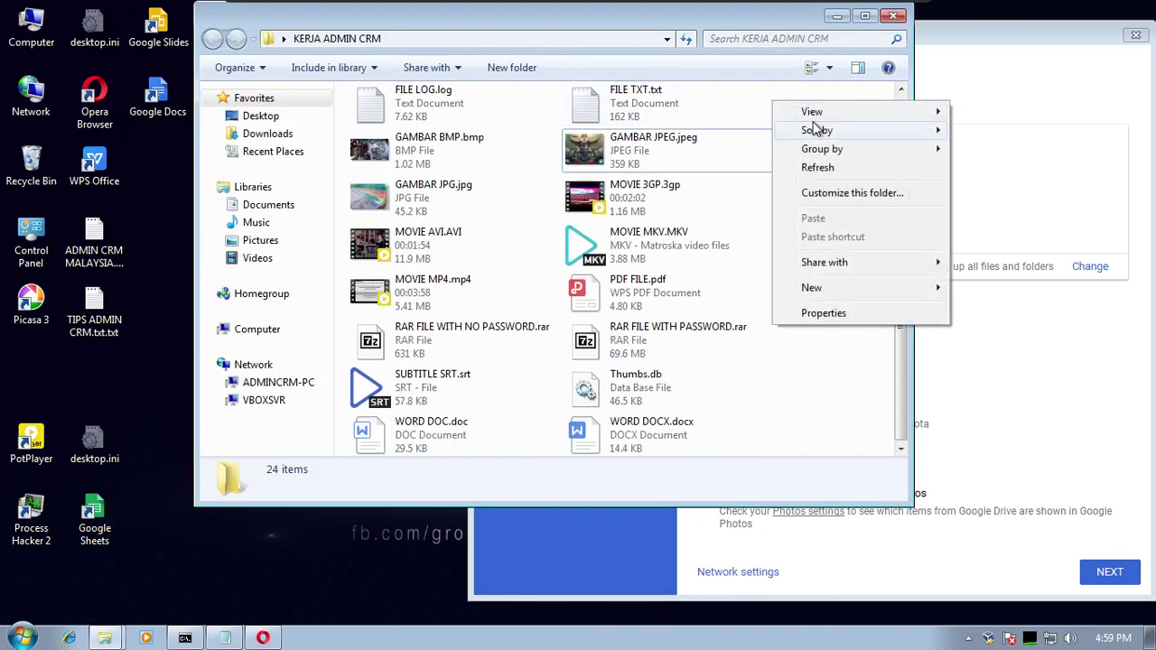
left_click_drag(673, 4, 1023, 27)
left_click_drag(709, 31, 1027, 35)
Create a new folder on the desktop named TEST CLOUD STORAGE.
right_click(304, 453)
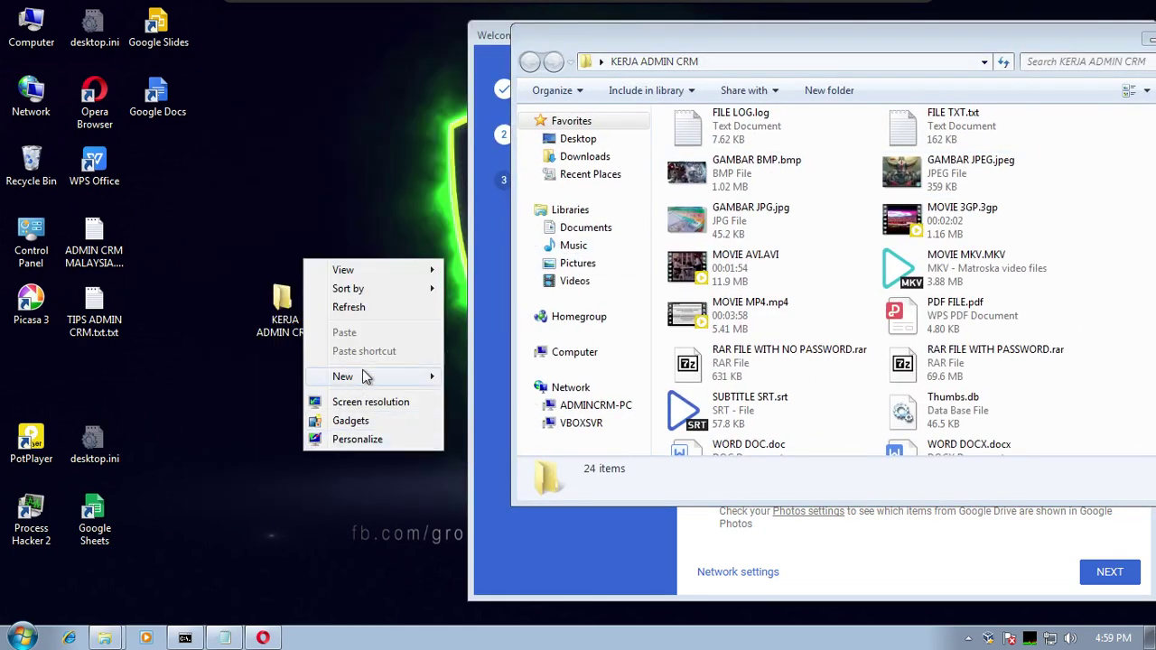
mouse_move(426, 380)
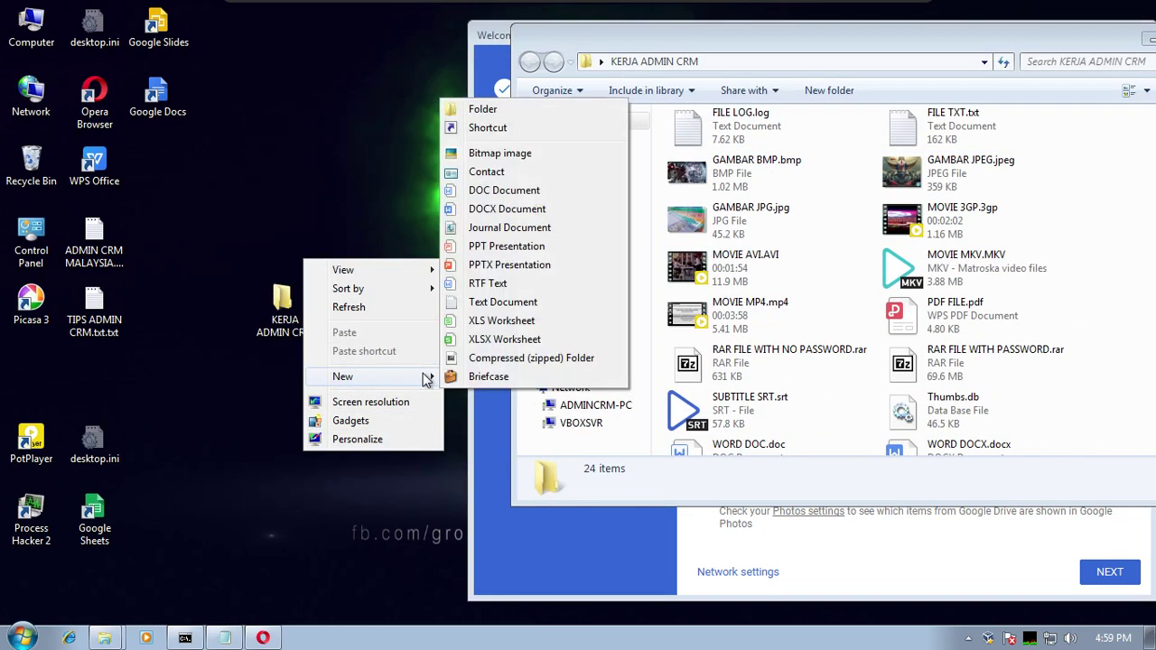
left_click(529, 110)
type("tES")
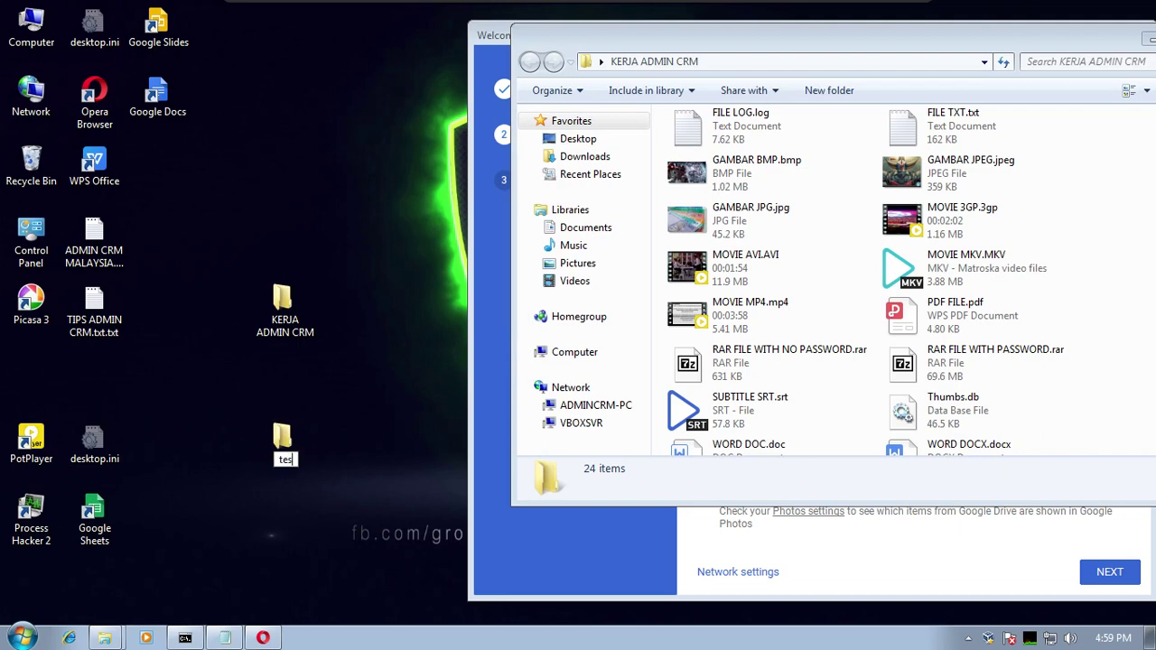
key("BackSpace")
key("BackSpace")
key("BackSpace")
type("TEST CLOUD STORAGE")
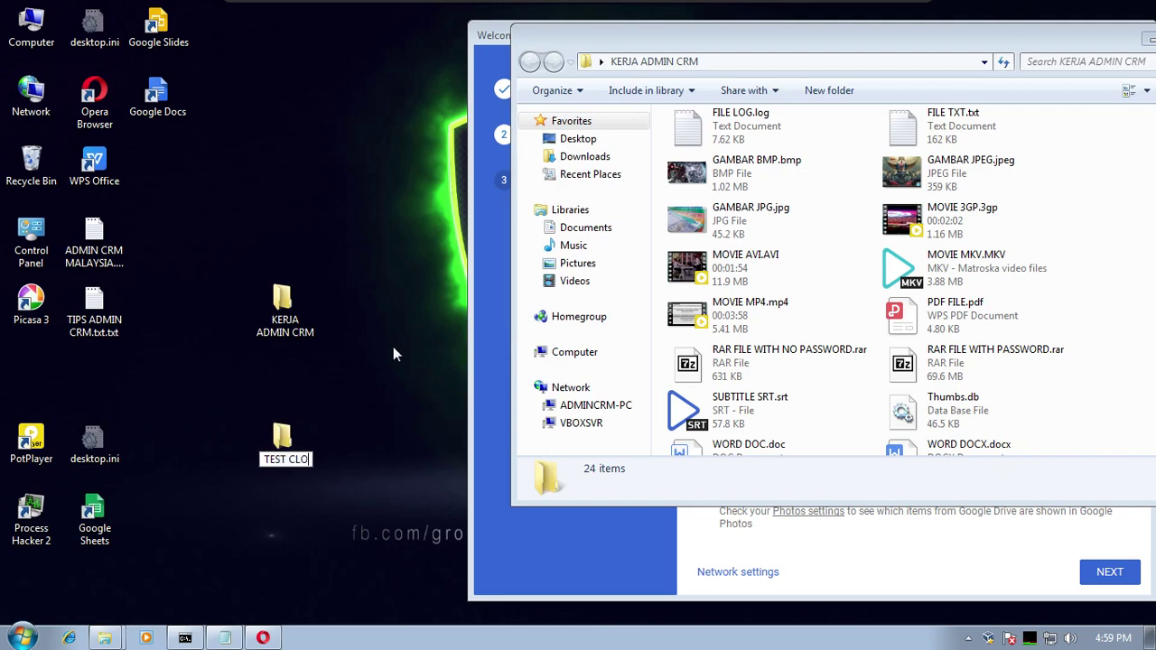
key("Return")
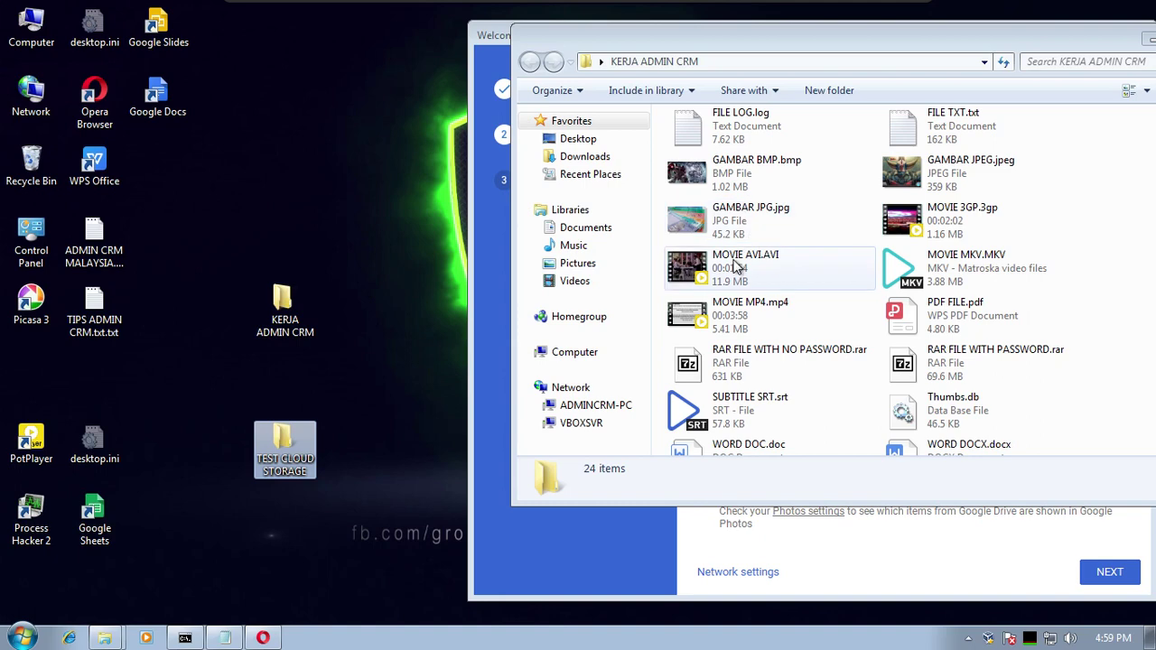
Sort the KERJA ADMIN CRM files by type and display them as a list.
right_click(1103, 176)
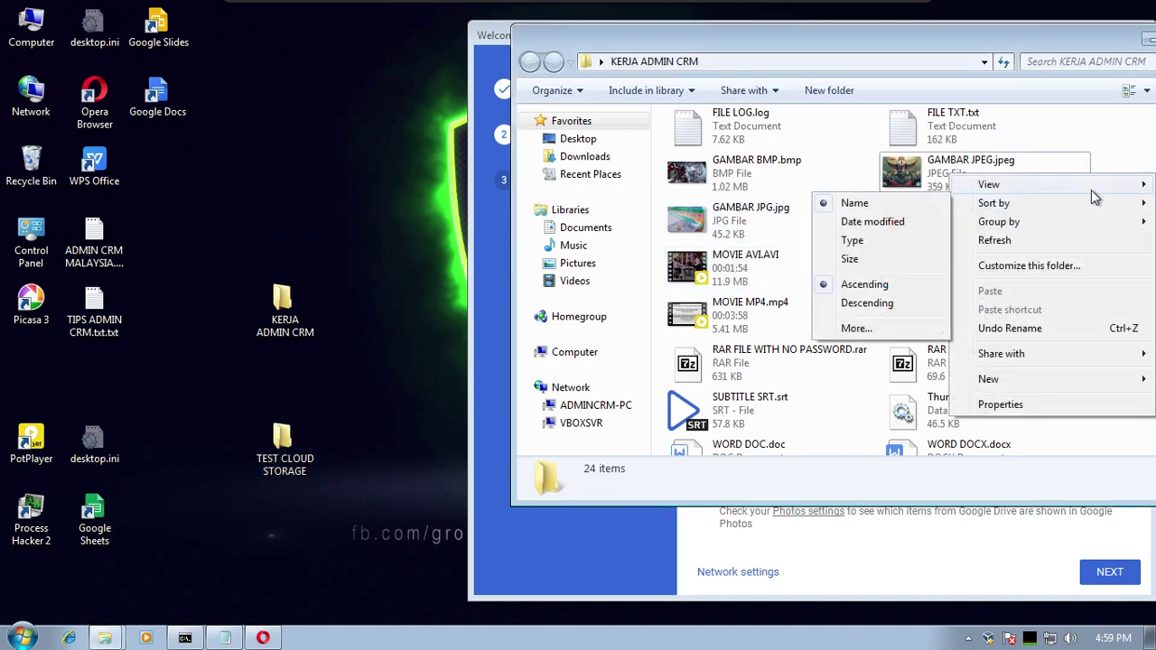
mouse_move(1089, 206)
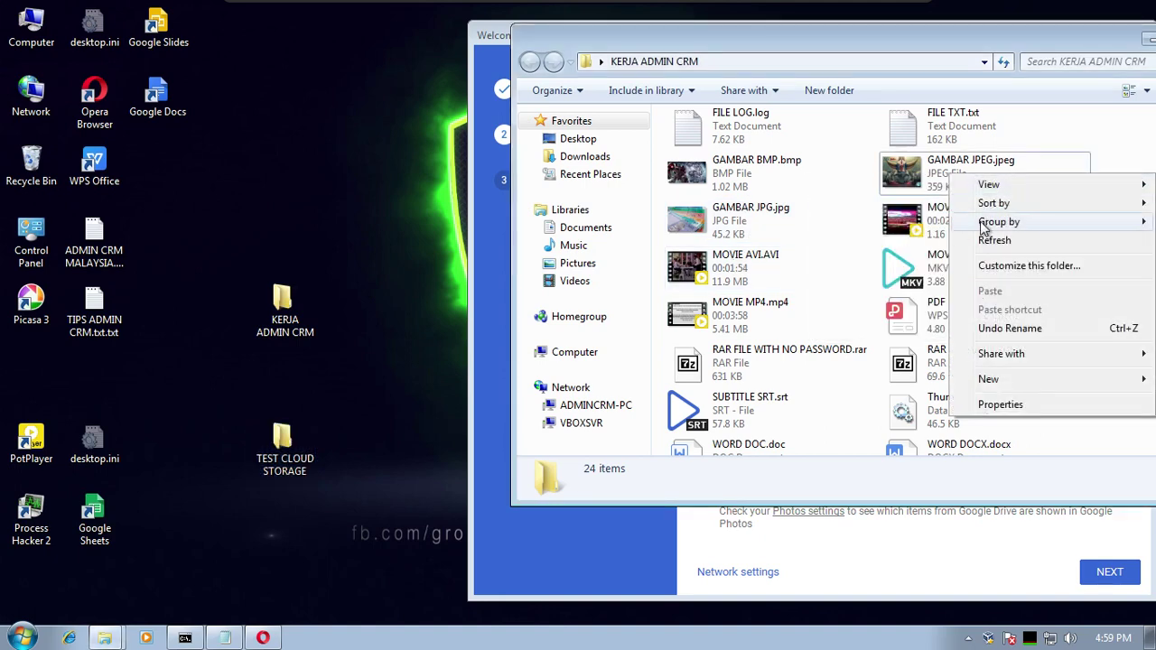
left_click(852, 241)
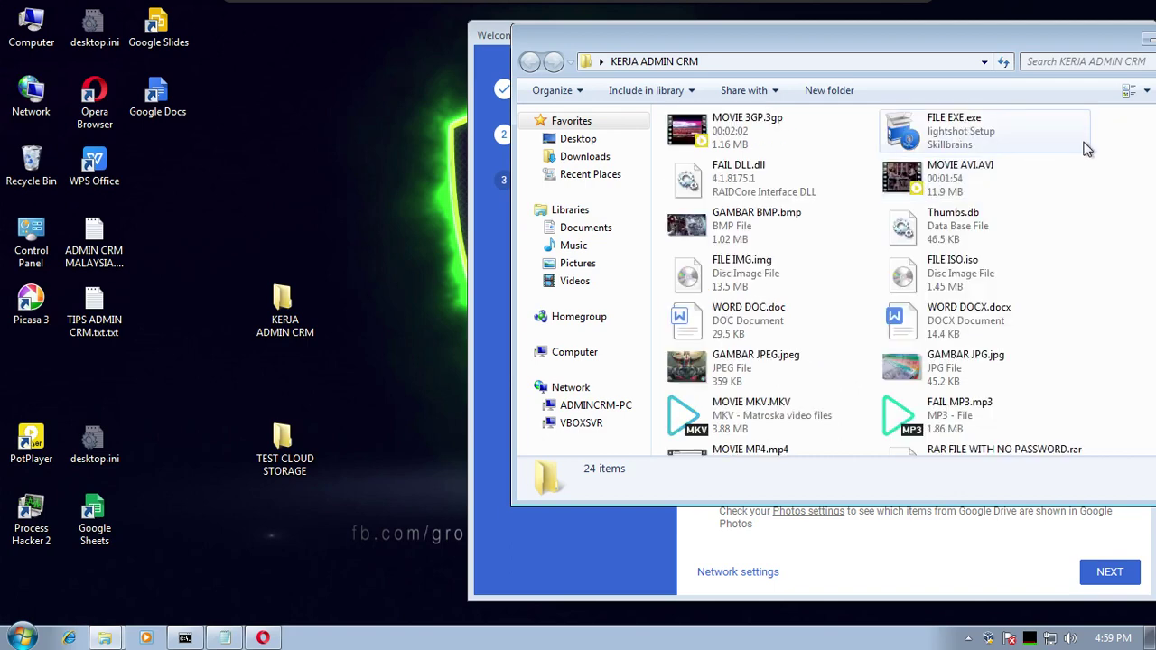
right_click(1092, 142)
mouse_move(994, 153)
left_click(869, 230)
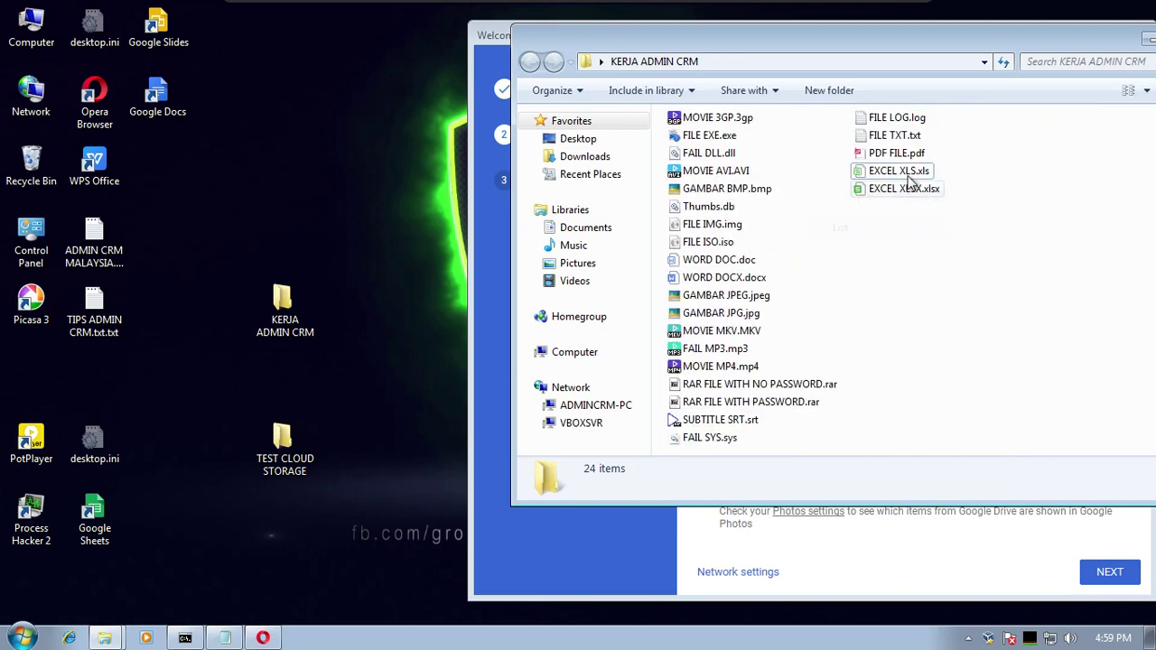
Select and copy the Excel, Word, PDF, BMP, JPEG, JPG, 3GP and MP3 files plus RAR FILE WITH NO PASSWORD.rar.
left_click(903, 189)
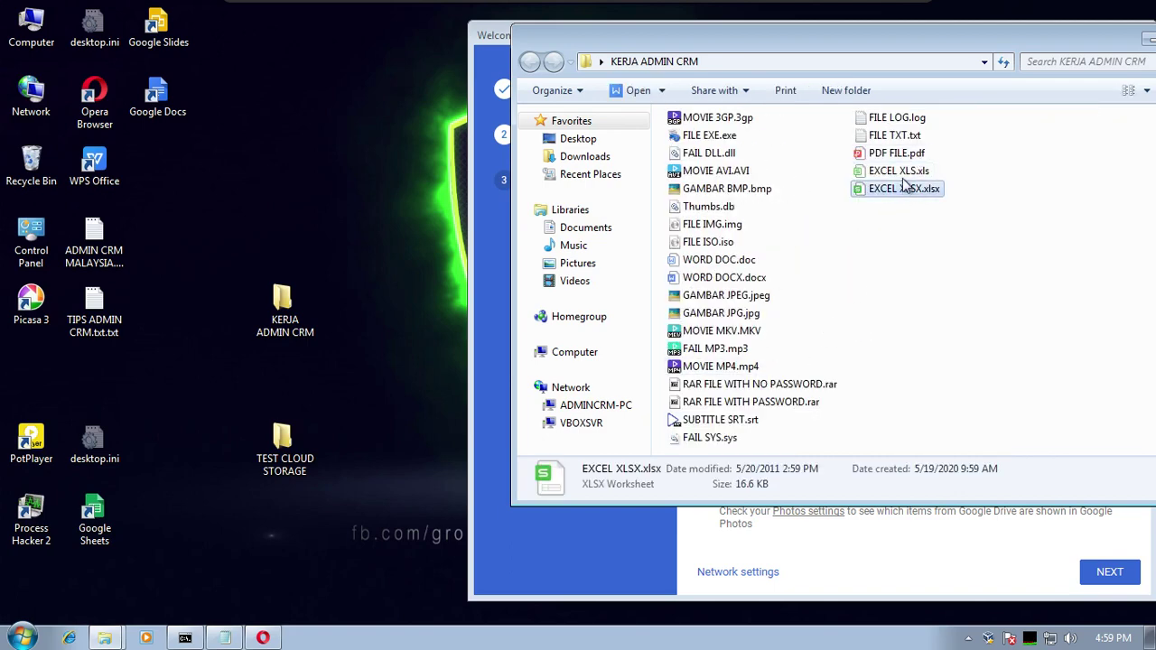
left_click(899, 170, "ctrl")
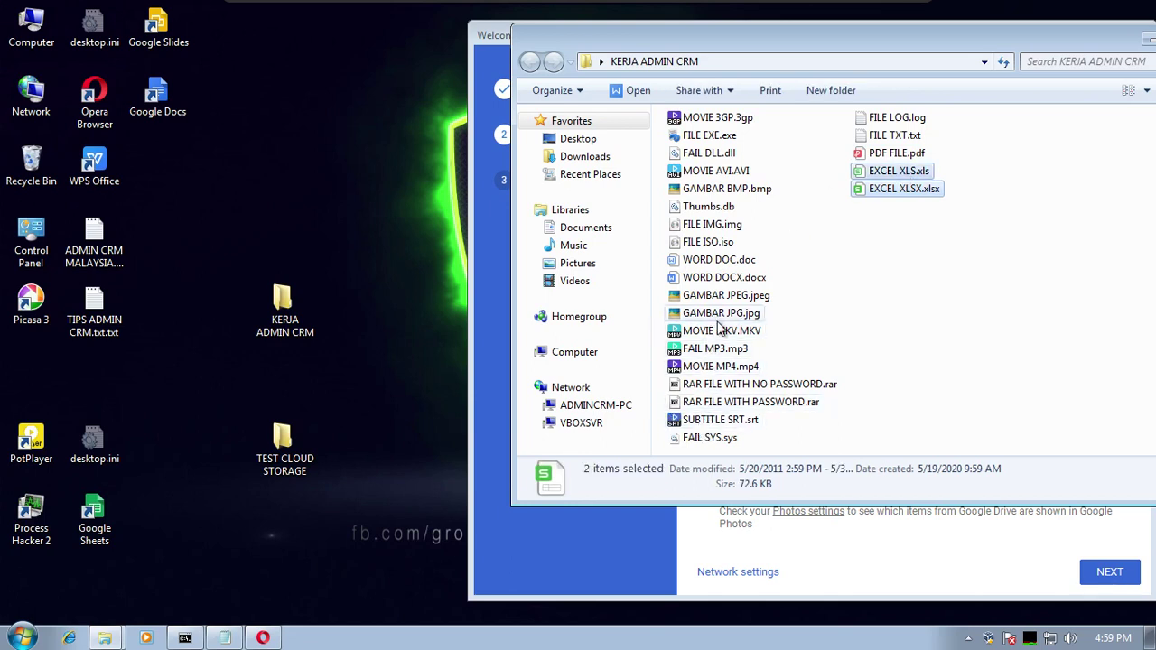
left_click(719, 260, "ctrl")
left_click(725, 277, "ctrl")
left_click(727, 189, "ctrl")
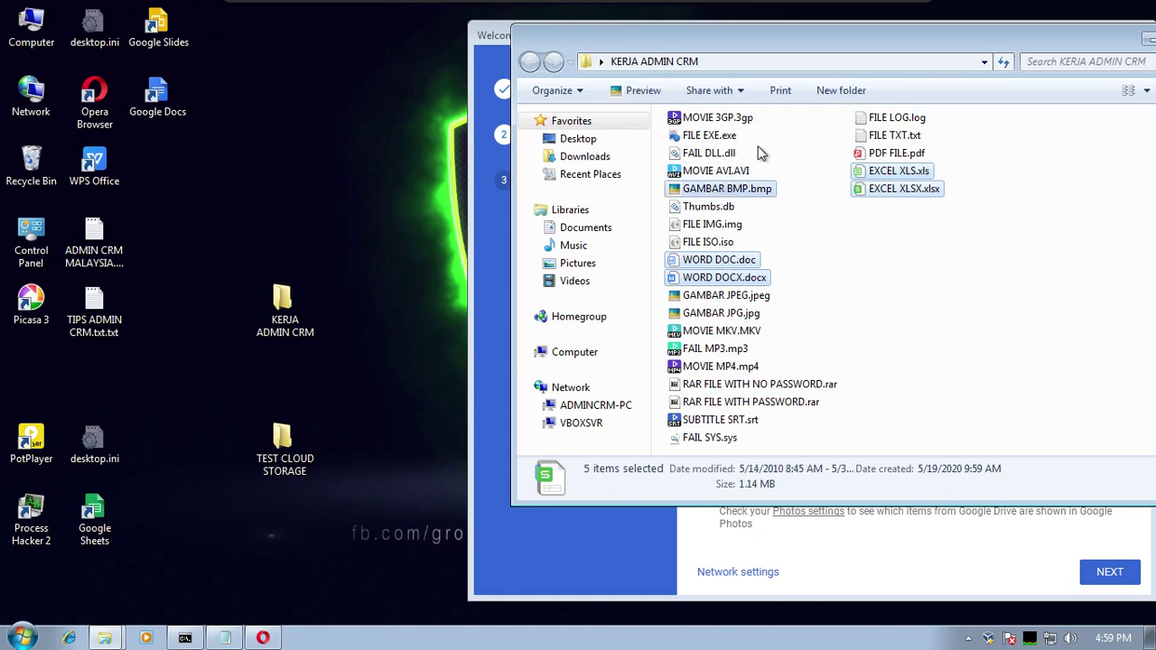
left_click(714, 117, "ctrl")
left_click(896, 153, "ctrl")
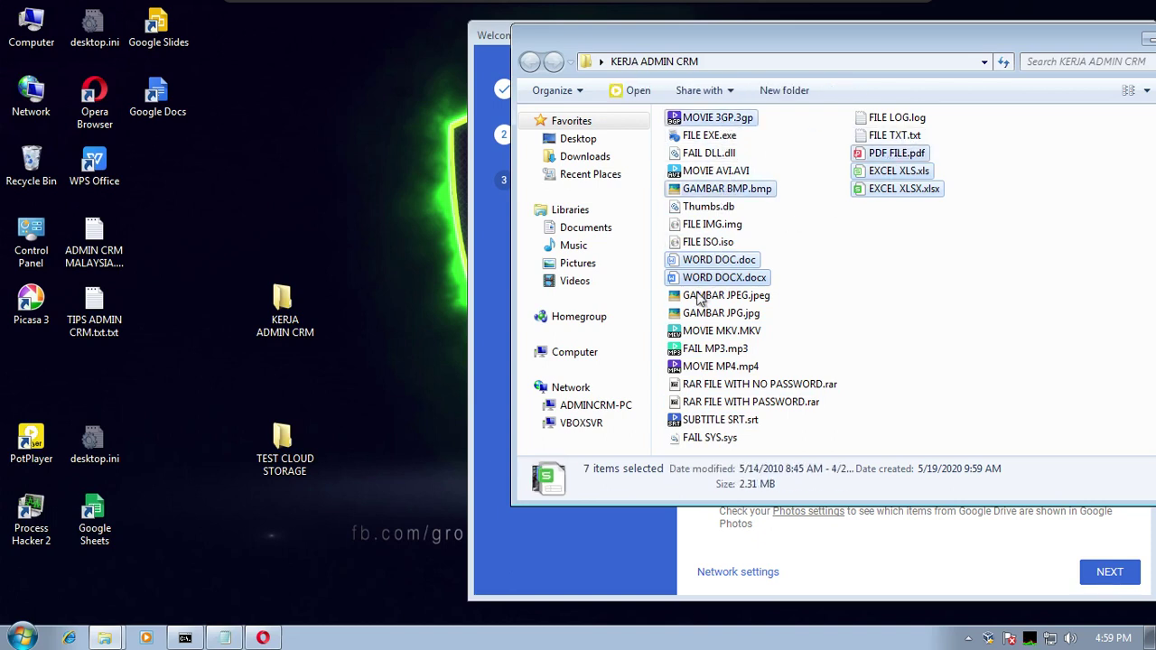
left_click(732, 299, "ctrl")
left_click(728, 314, "ctrl")
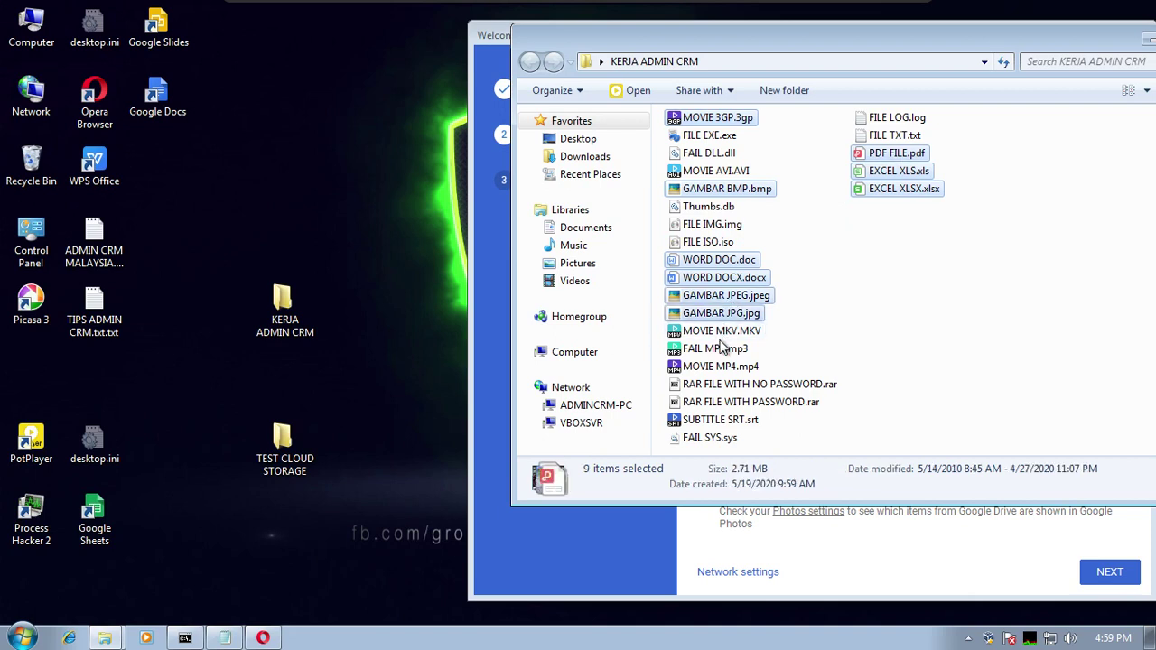
left_click(721, 387, "ctrl")
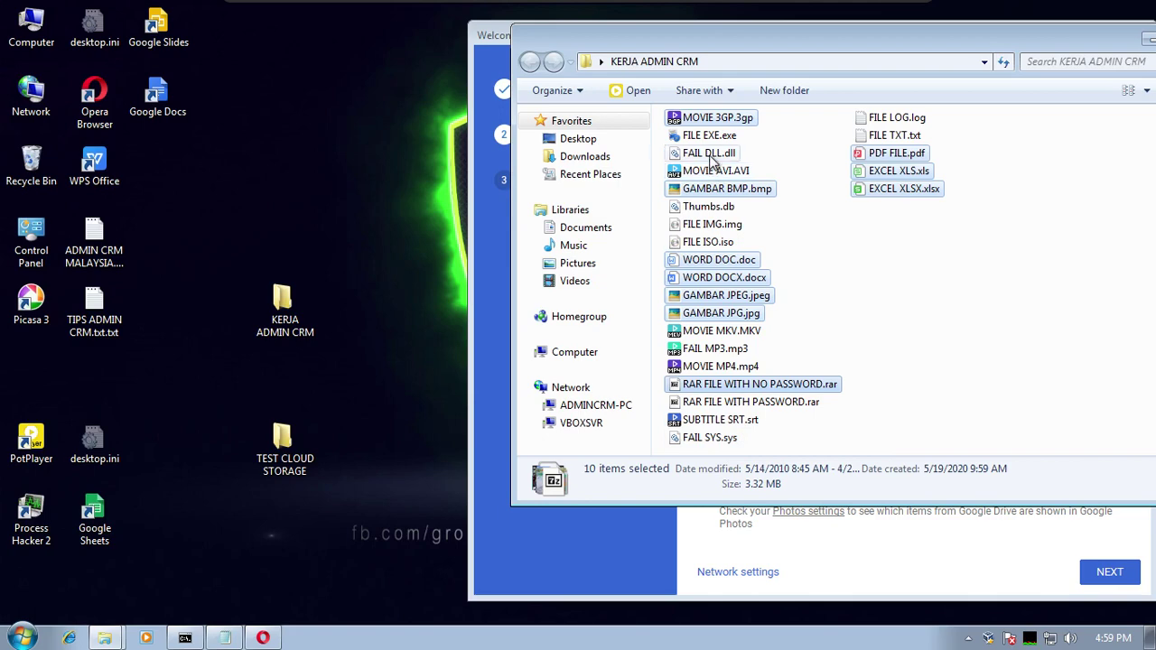
left_click(717, 351, "ctrl")
right_click(726, 285)
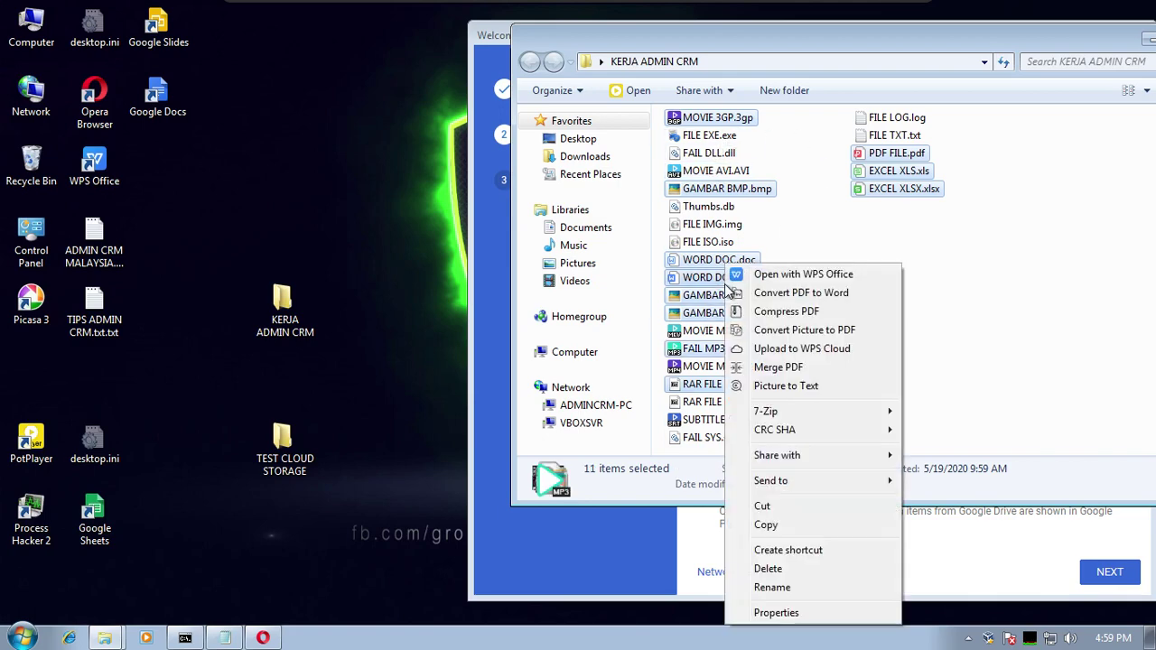
left_click(764, 524)
Add MOVIE MP4.mp4 to the selection and paste copies of all selected files into the TEST CLOUD STORAGE folder.
left_click(724, 368, "ctrl")
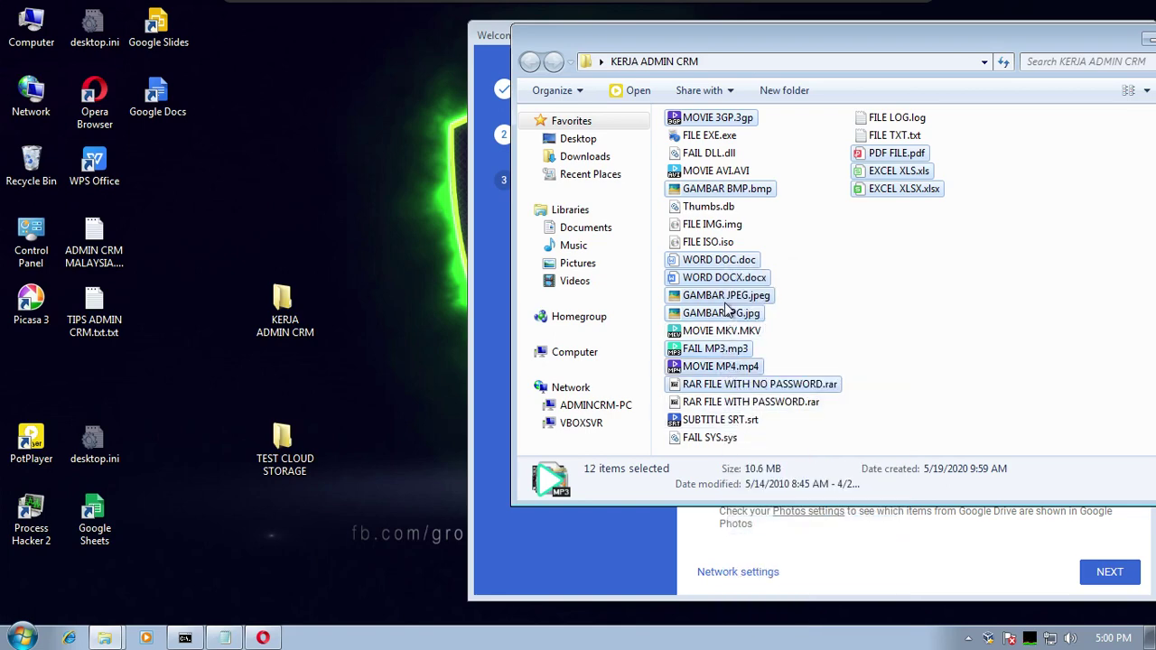
right_click(726, 312)
left_click(759, 524)
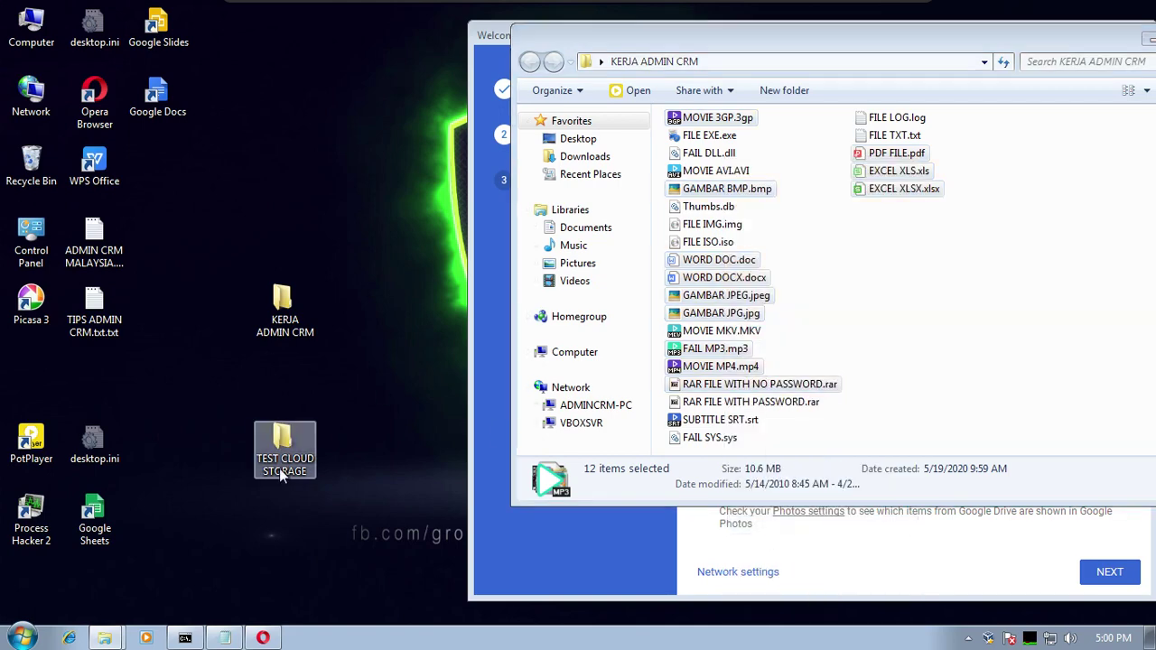
double_click(281, 475)
right_click(552, 310)
left_click(578, 431)
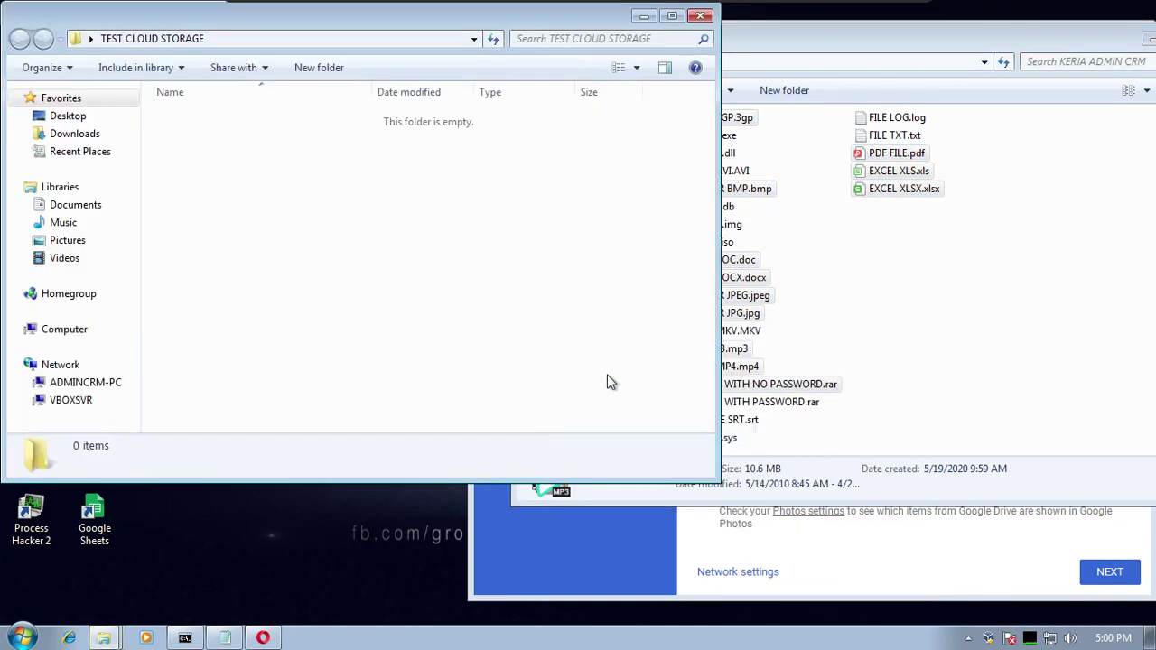
left_click(544, 366)
Display the TEST CLOUD STORAGE files as tiles and move the folder window clear of the desktop folders.
right_click(377, 363)
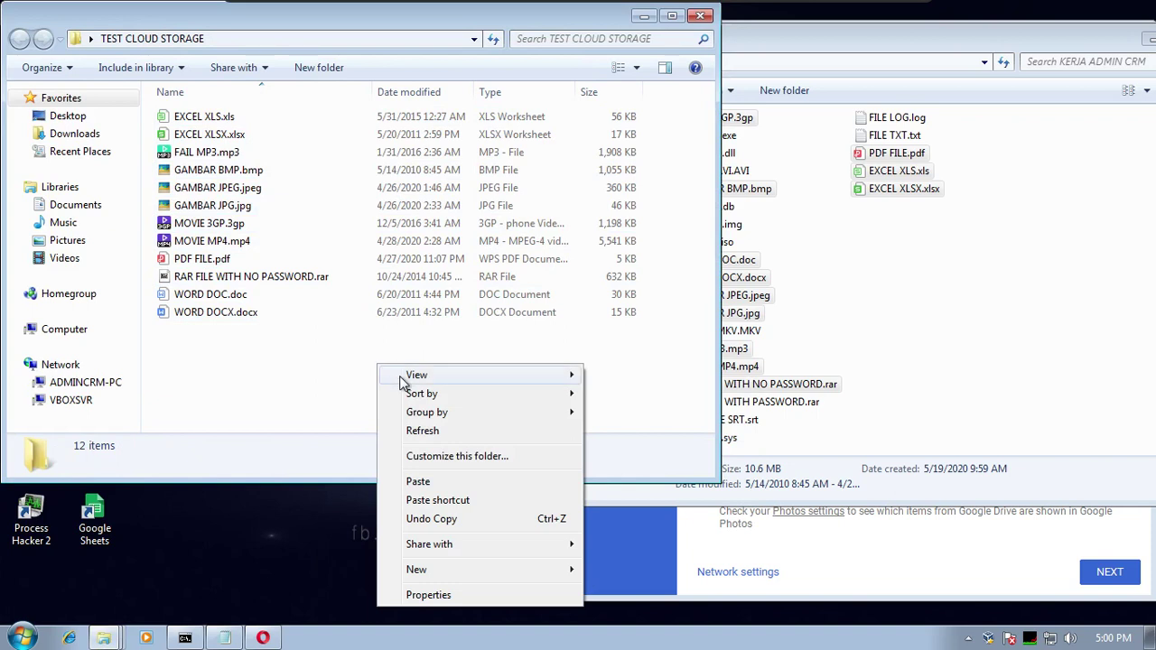
mouse_move(403, 379)
left_click(618, 485)
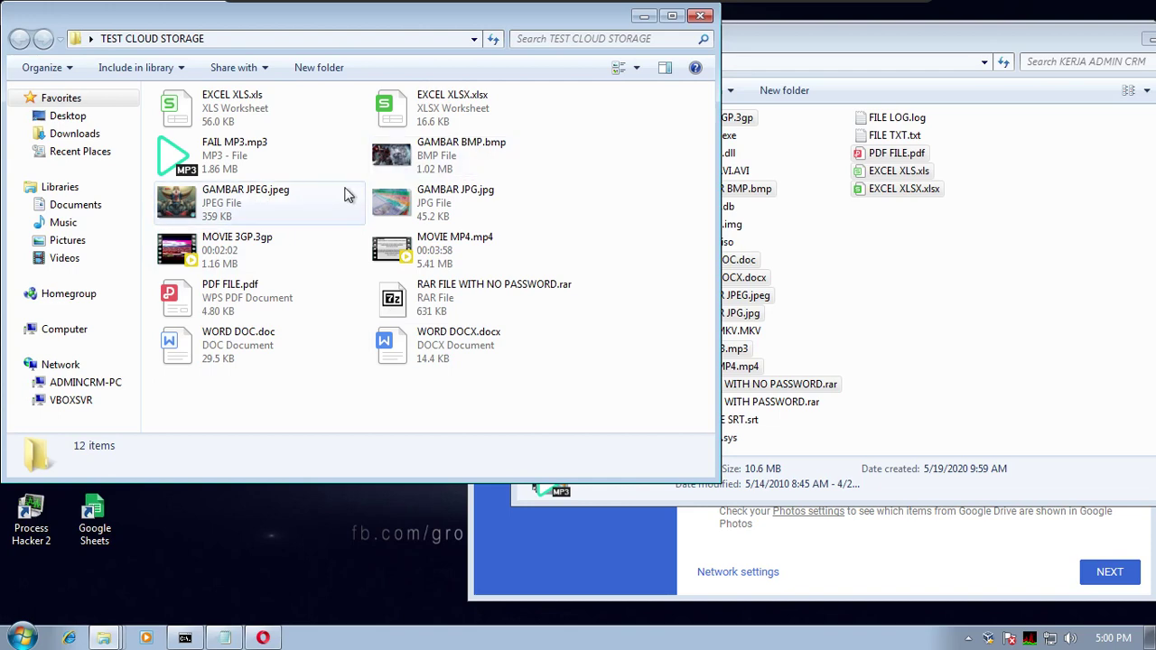
left_click_drag(939, 41, 957, 63)
left_click(866, 49)
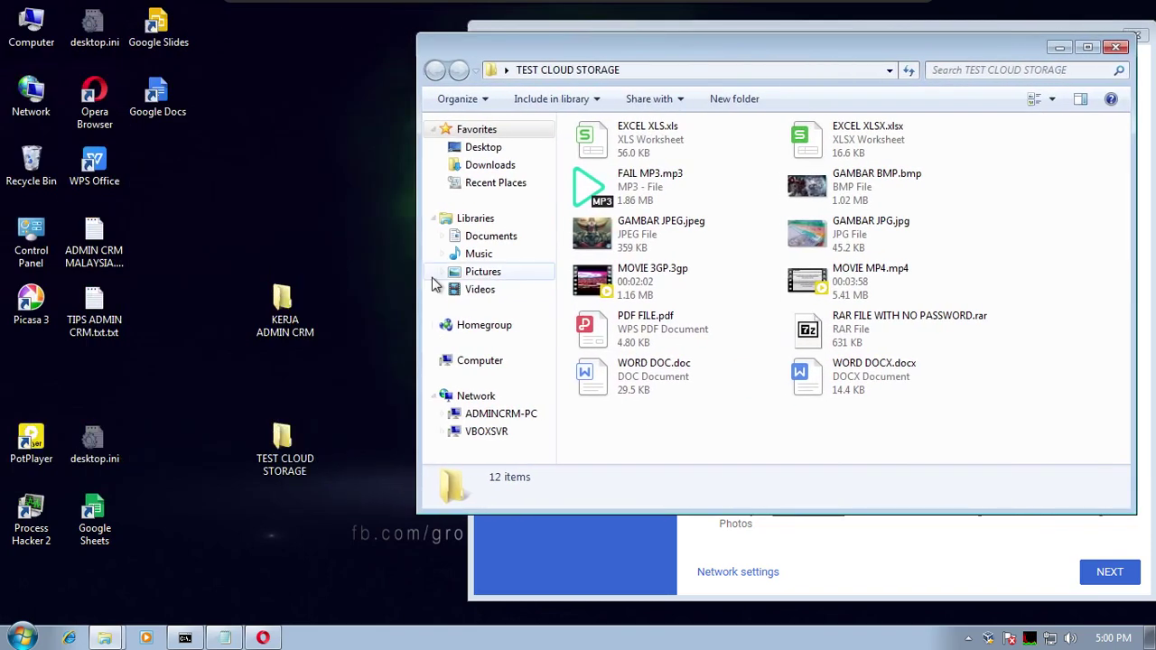
Delete the KERJA ADMIN CRM folder from the desktop and close the TEST CLOUD STORAGE window.
right_click(284, 321)
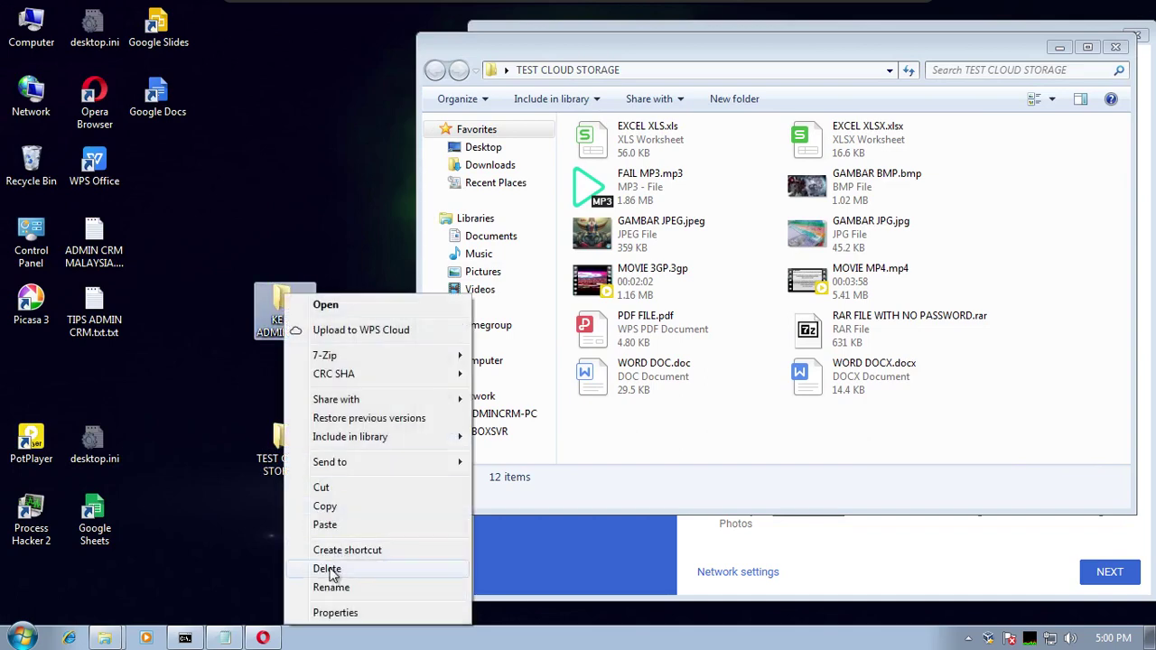
left_click(325, 567)
left_click(650, 388)
left_click_drag(830, 54, 440, 112)
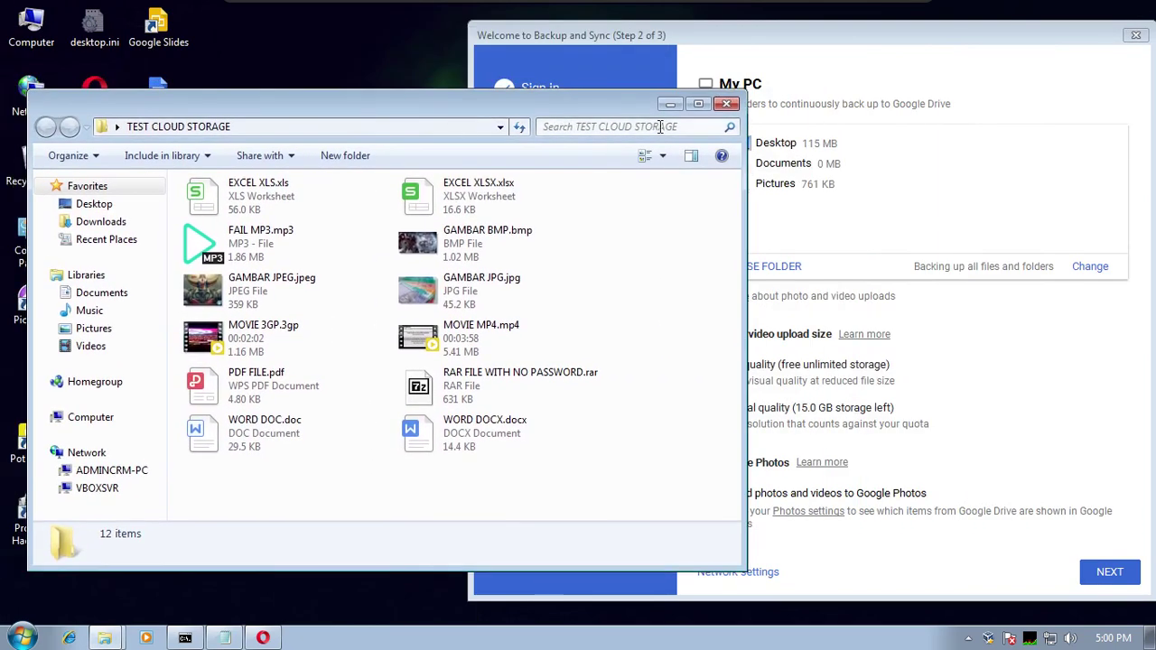
left_click(727, 105)
Exclude the Desktop folder from the backup, refresh the desktop and open the directory chooser for adding a backup folder.
left_click(719, 146)
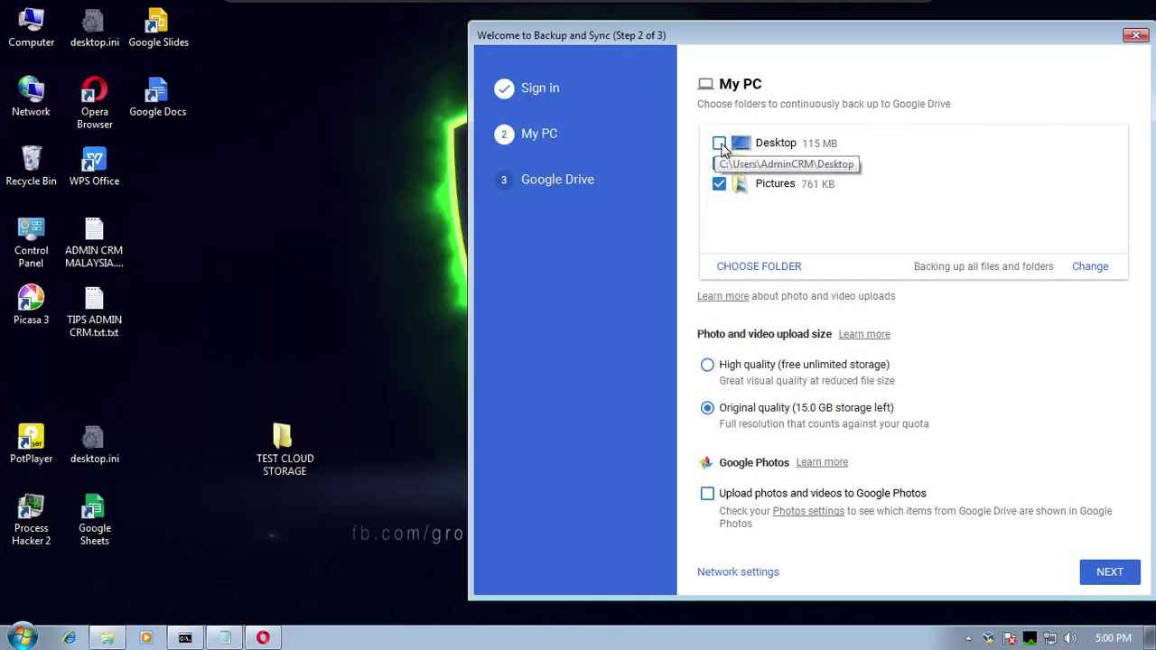
left_click_drag(860, 36, 867, 38)
right_click(433, 117)
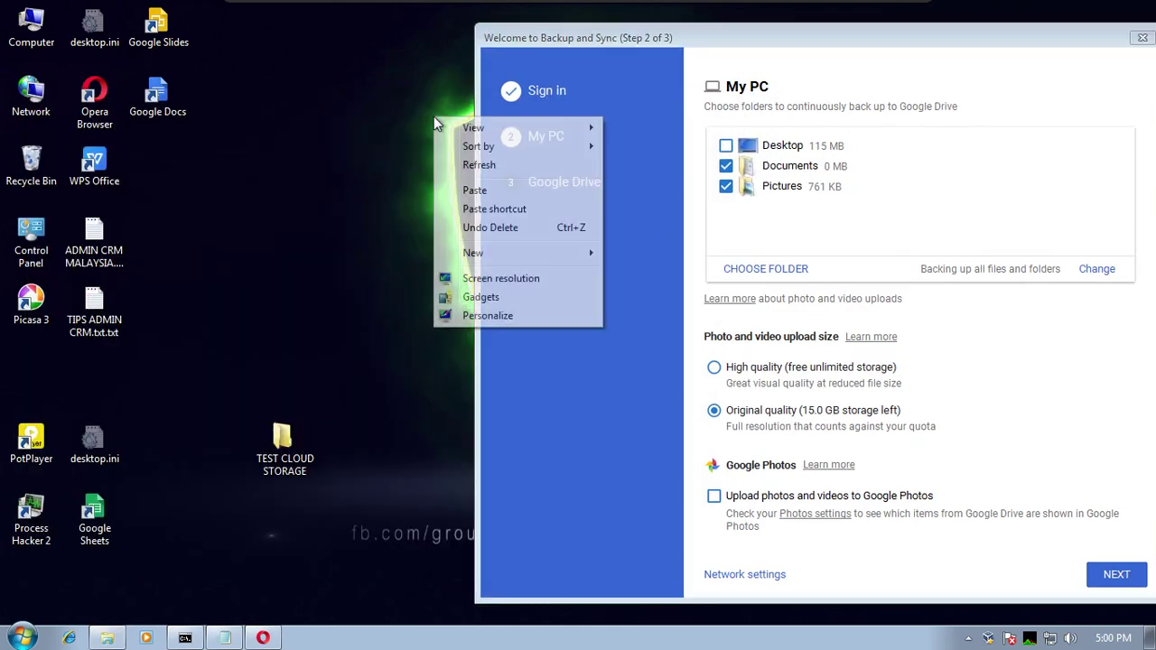
left_click(460, 171)
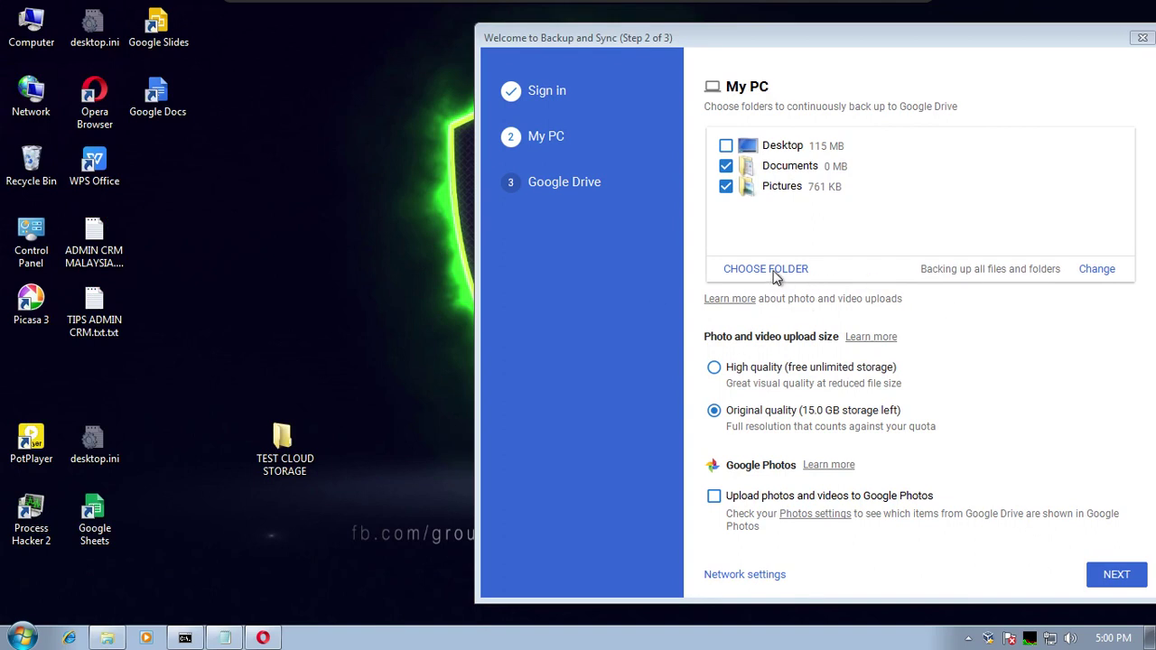
left_click(734, 268)
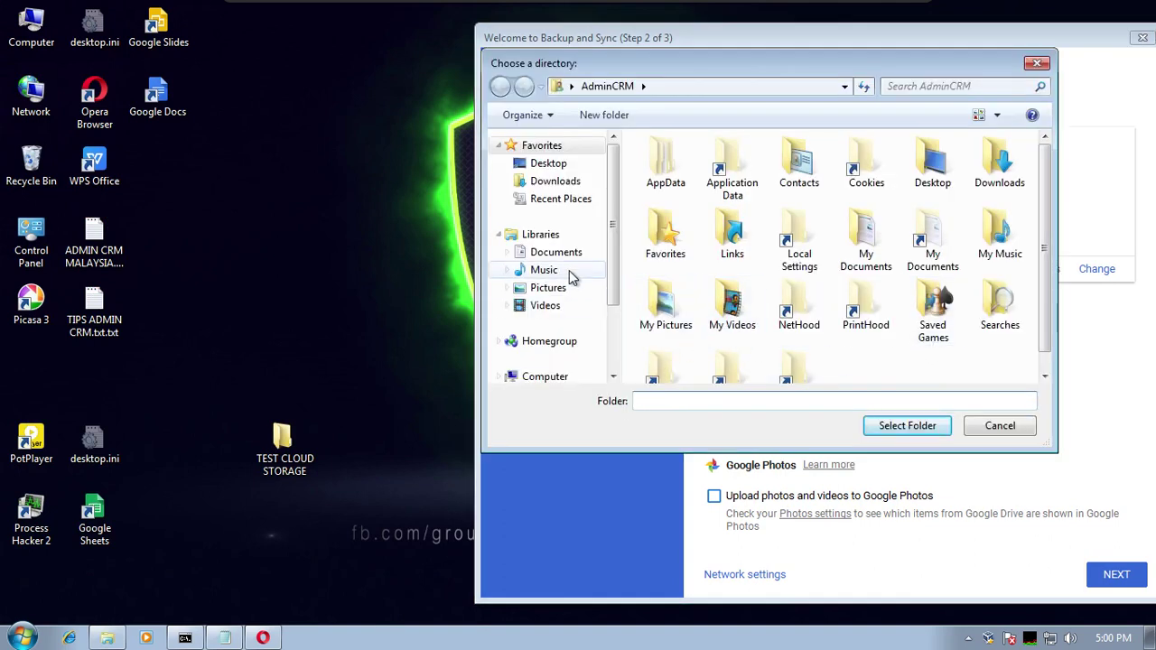
Add the TEST CLOUD STORAGE folder on the Desktop to the folders backed up to Google Drive.
left_click(547, 163)
left_click(841, 291)
scroll(849, 285, "down", 1)
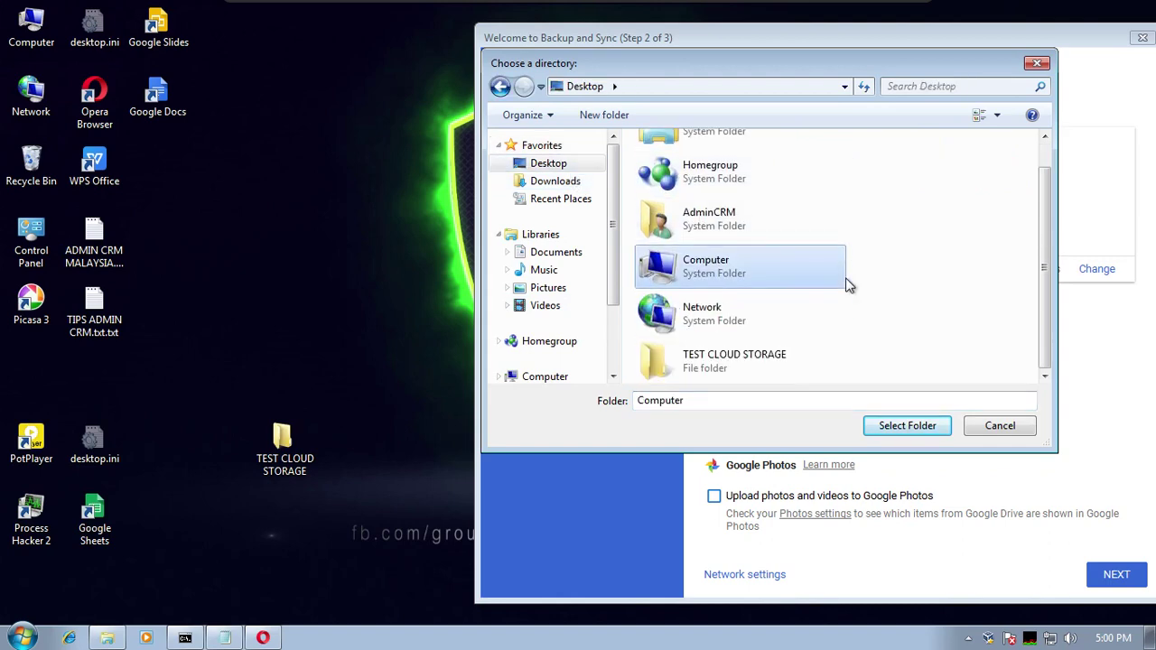
left_click(767, 361)
left_click(908, 426)
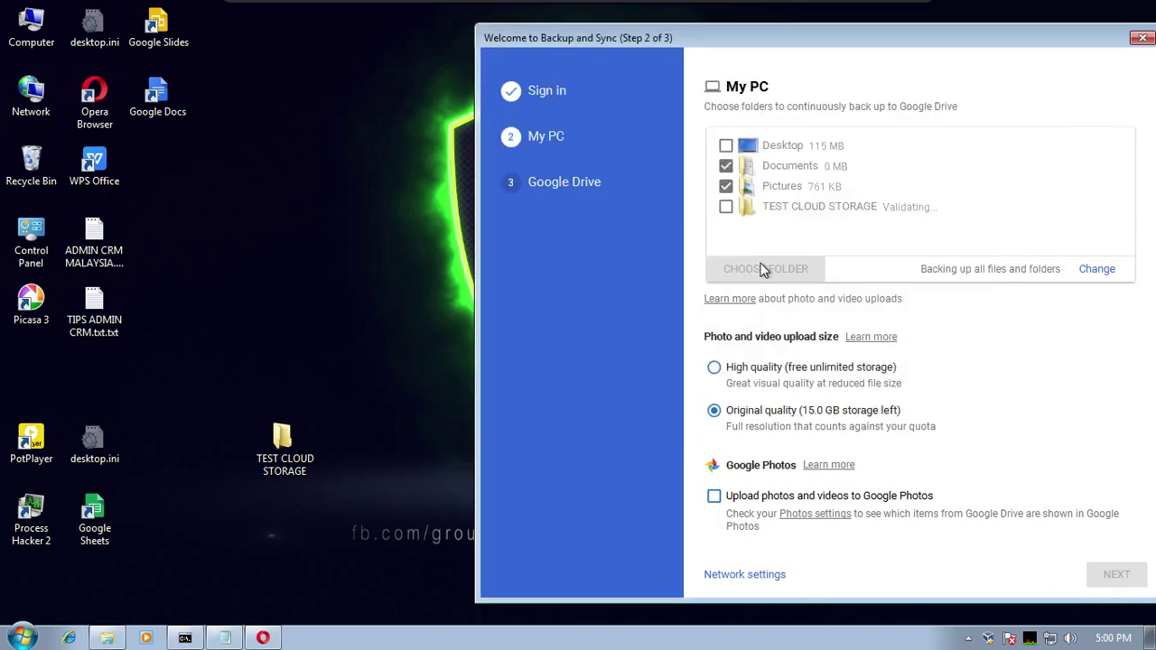
Copy the TEST CLOUD STORAGE folder from the desktop to the root of the DATA (E:) drive.
right_click(282, 452)
left_click(339, 334)
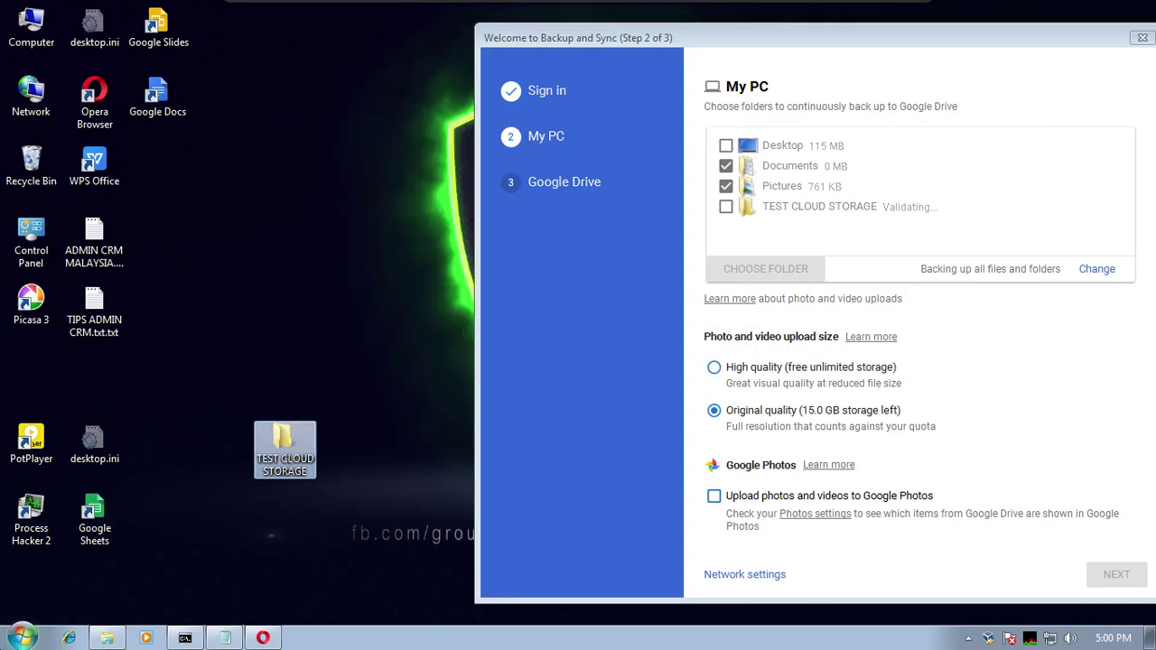
left_click(22, 638)
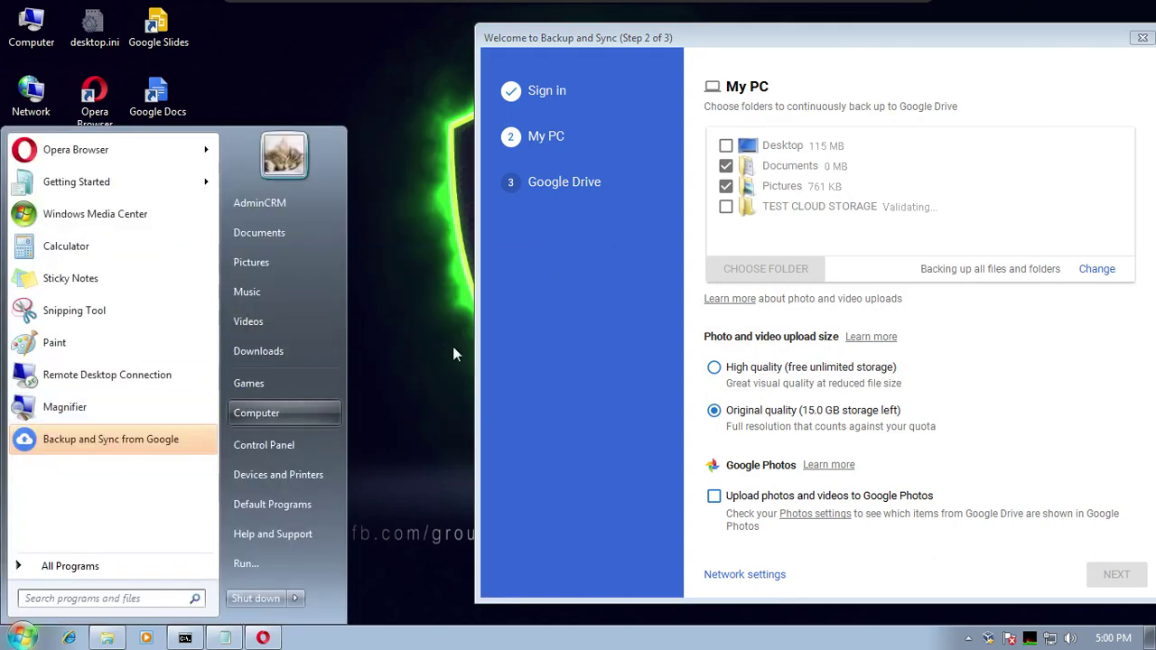
left_click(257, 413)
left_click(647, 144)
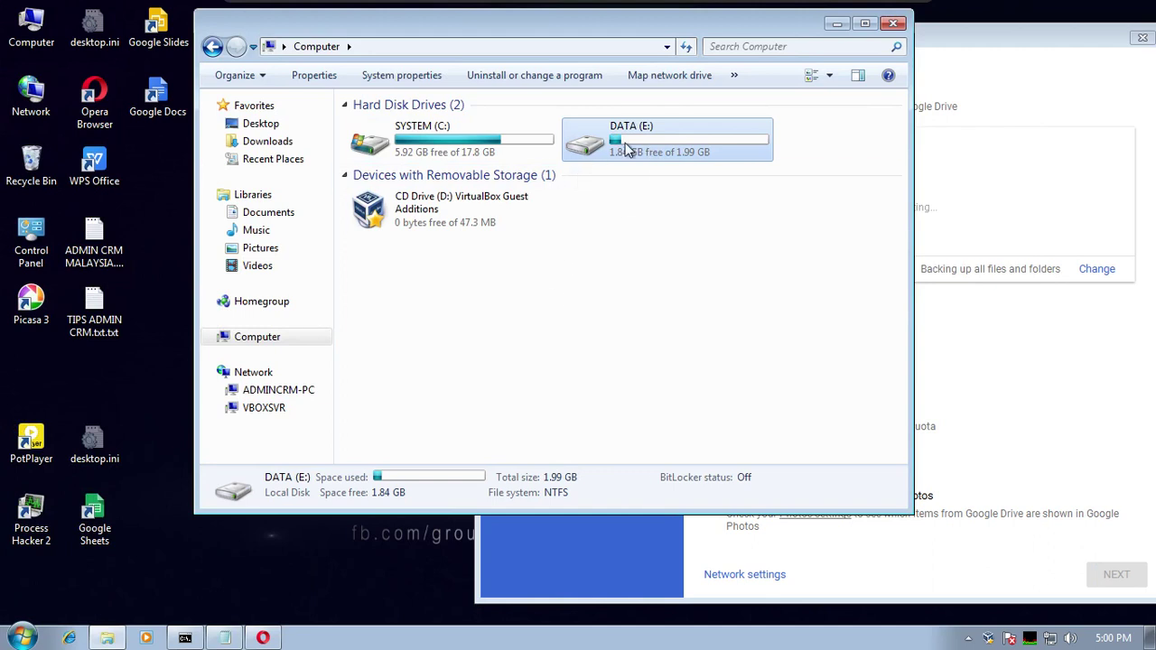
left_click(1035, 52)
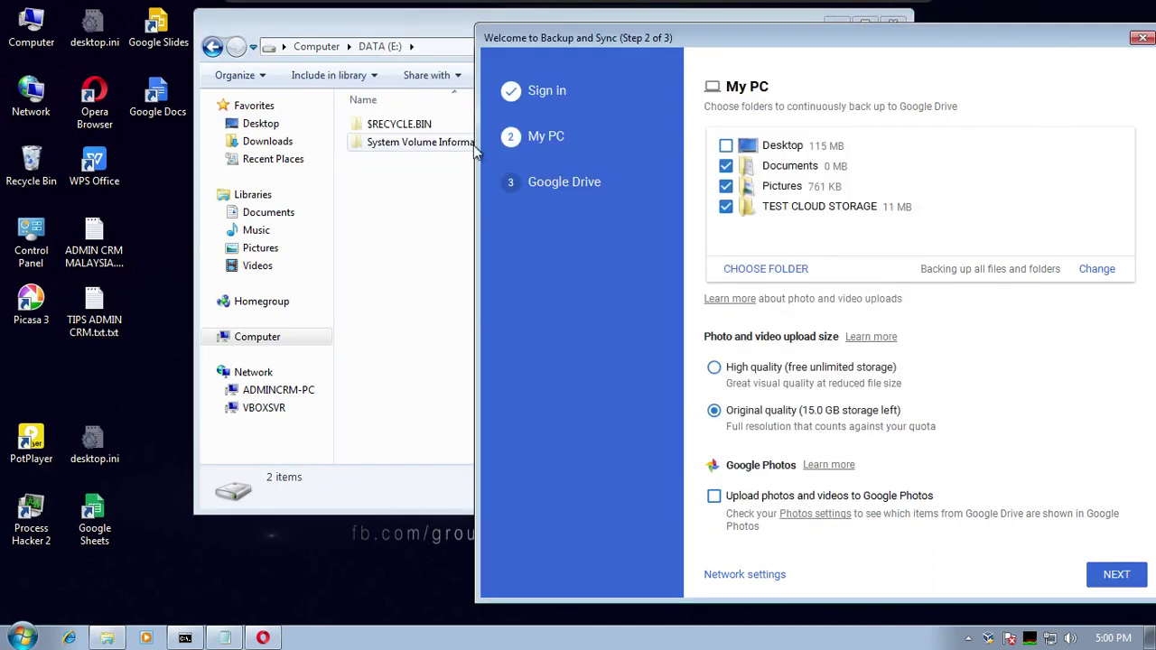
left_click(432, 33)
right_click(490, 249)
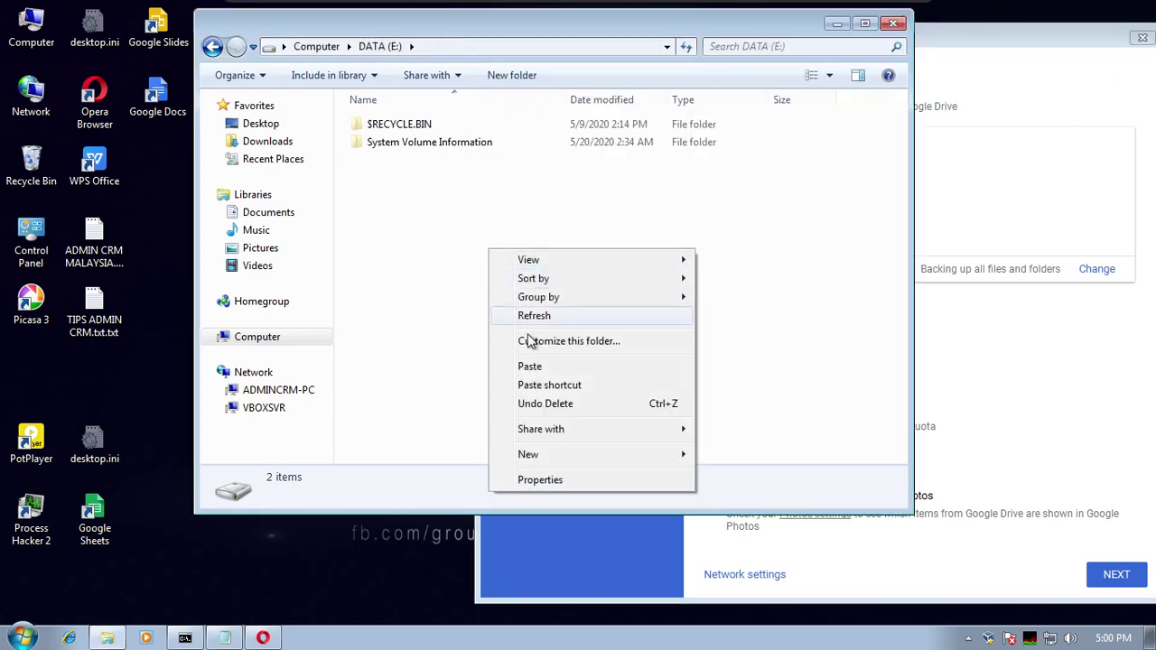
left_click(524, 366)
left_click(507, 342)
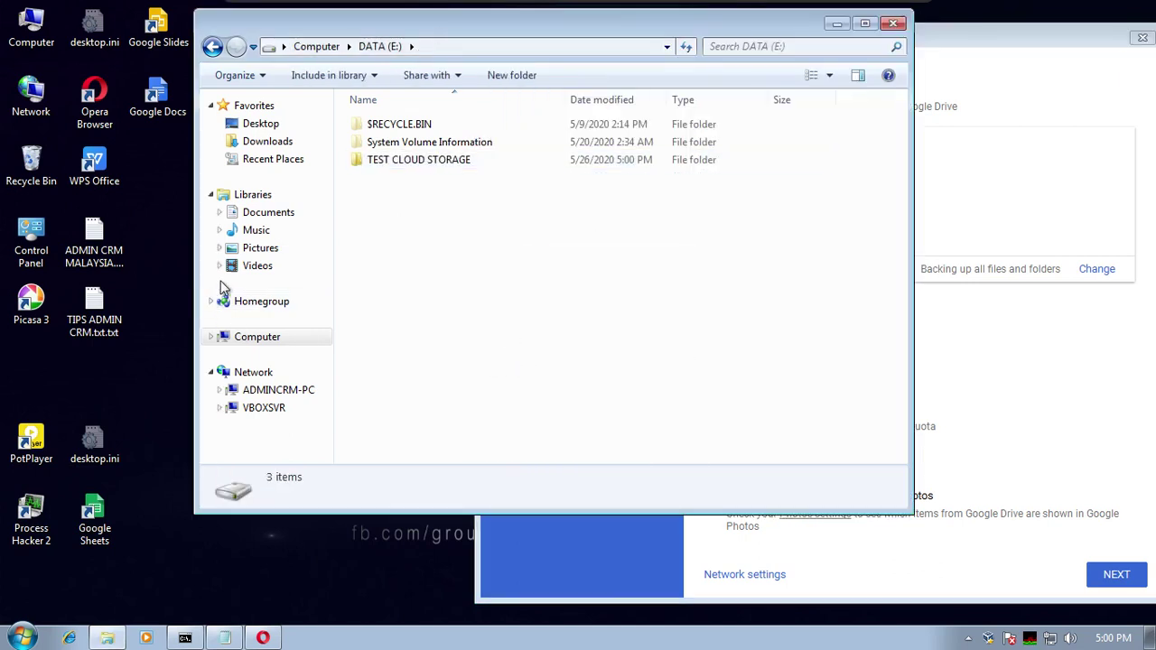
Paste a copy of the TEST CLOUD STORAGE folder into My Documents in the Documents library.
left_click(269, 213)
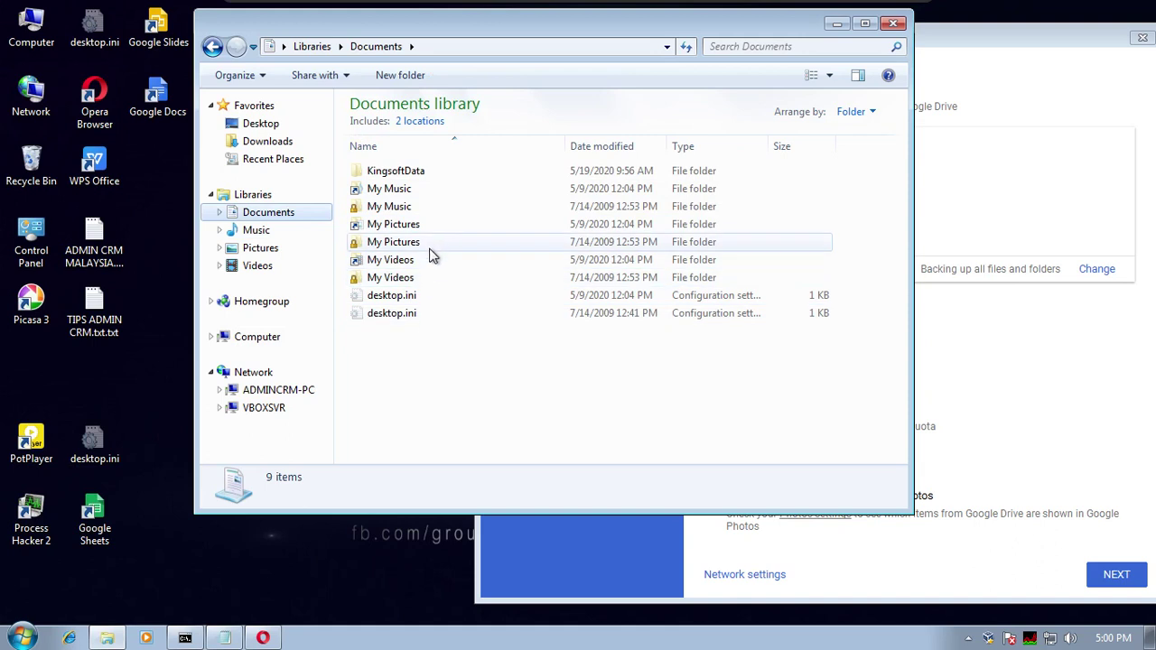
left_click(218, 212)
left_click(257, 233)
right_click(457, 344)
left_click(497, 462)
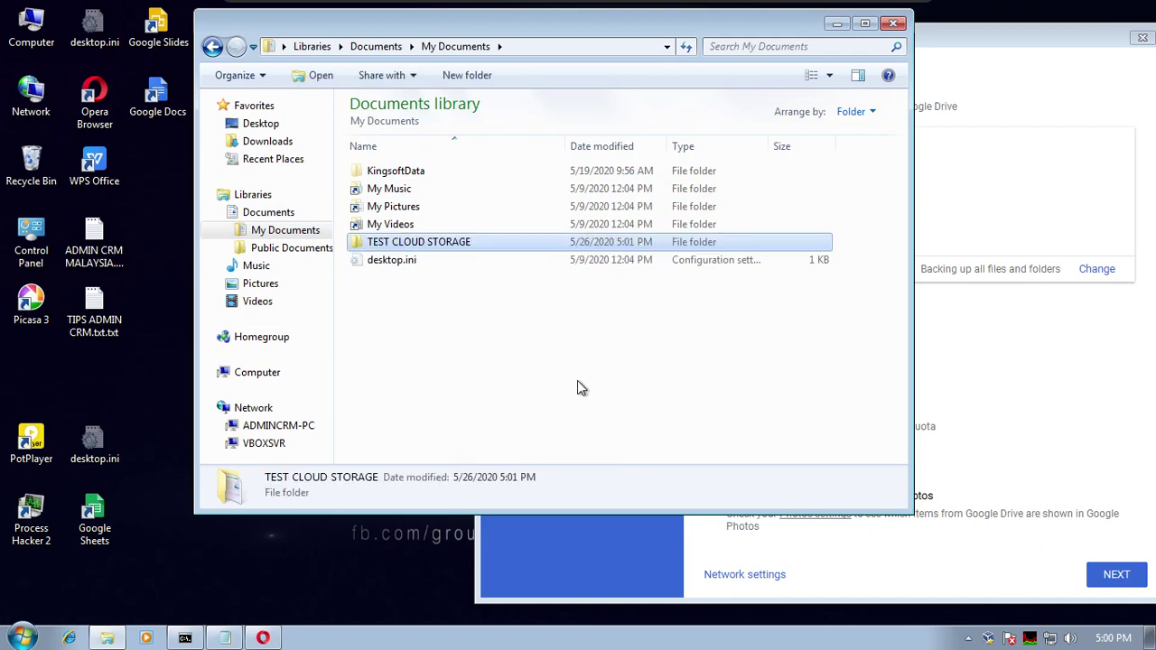
left_click(576, 396)
Rename the TEST CLOUD STORAGE copy in My Documents as TEST CLOUD STORAGE MY DOC.
left_click(941, 93)
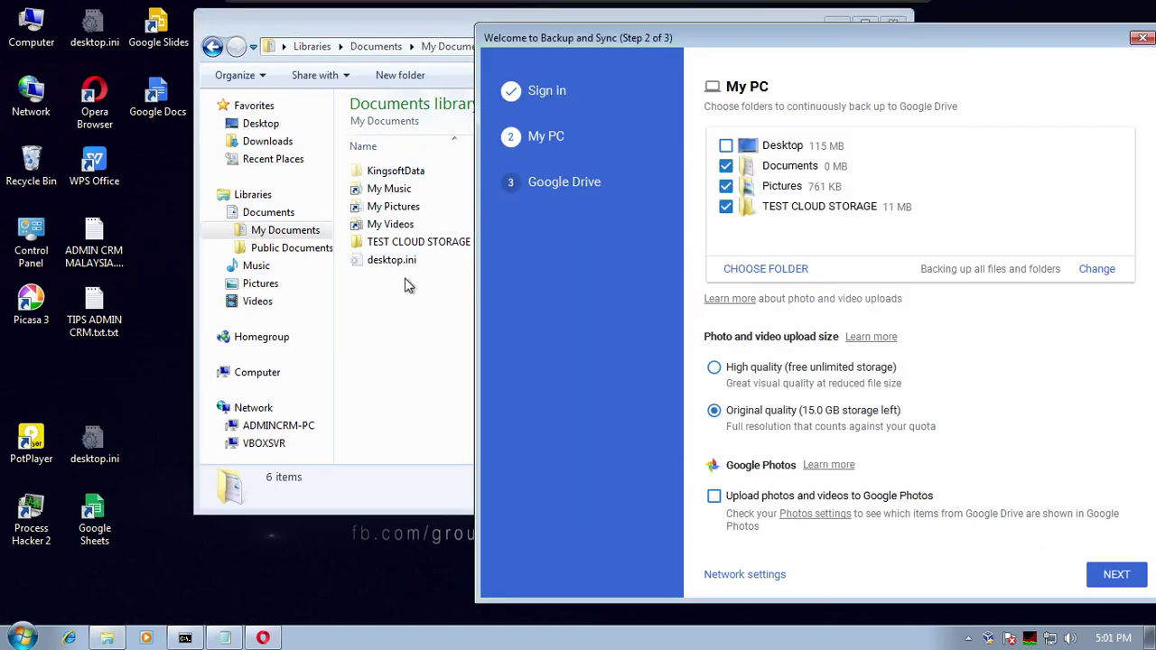
left_click(463, 243)
right_click(461, 243)
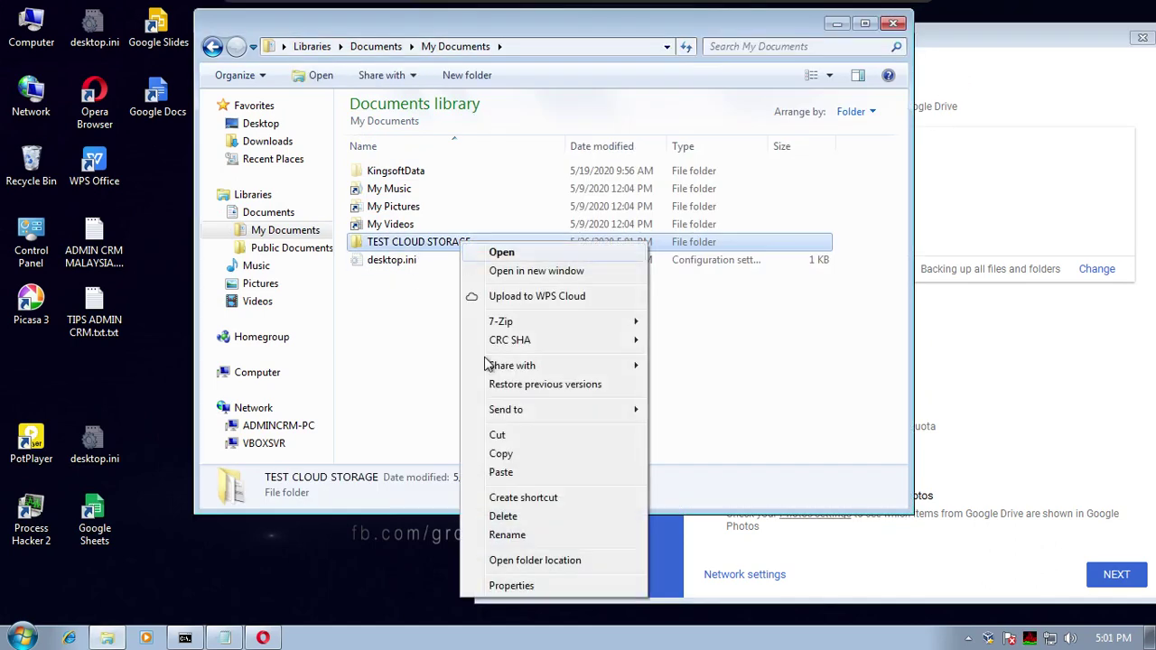
left_click(506, 534)
left_click(481, 242)
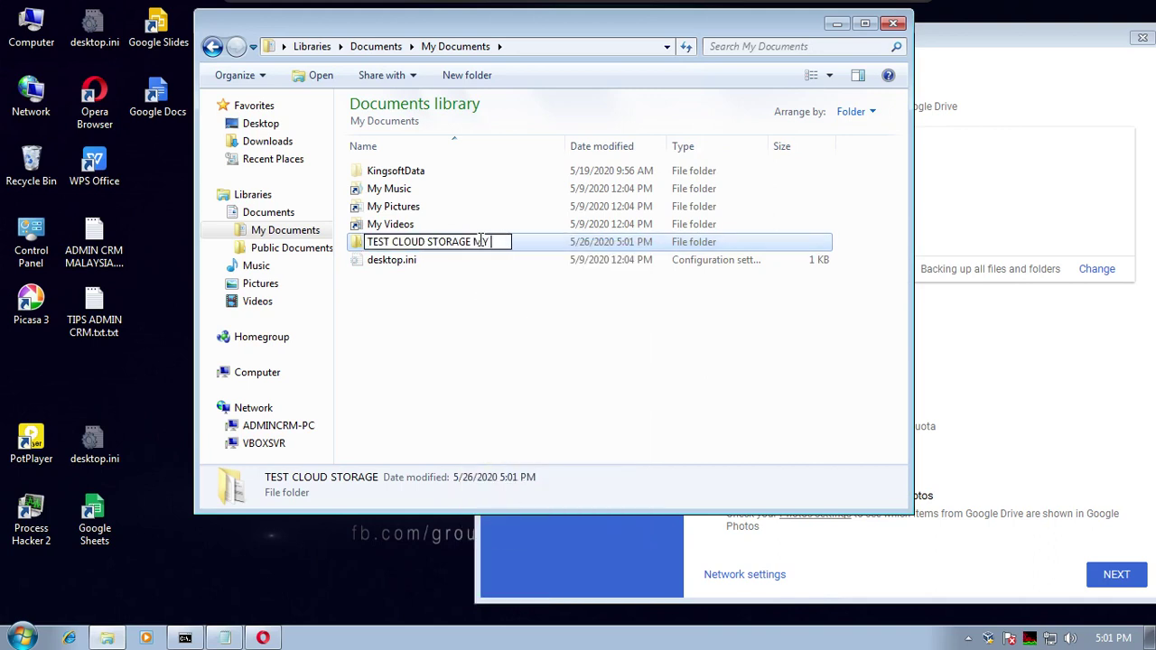
key("Return")
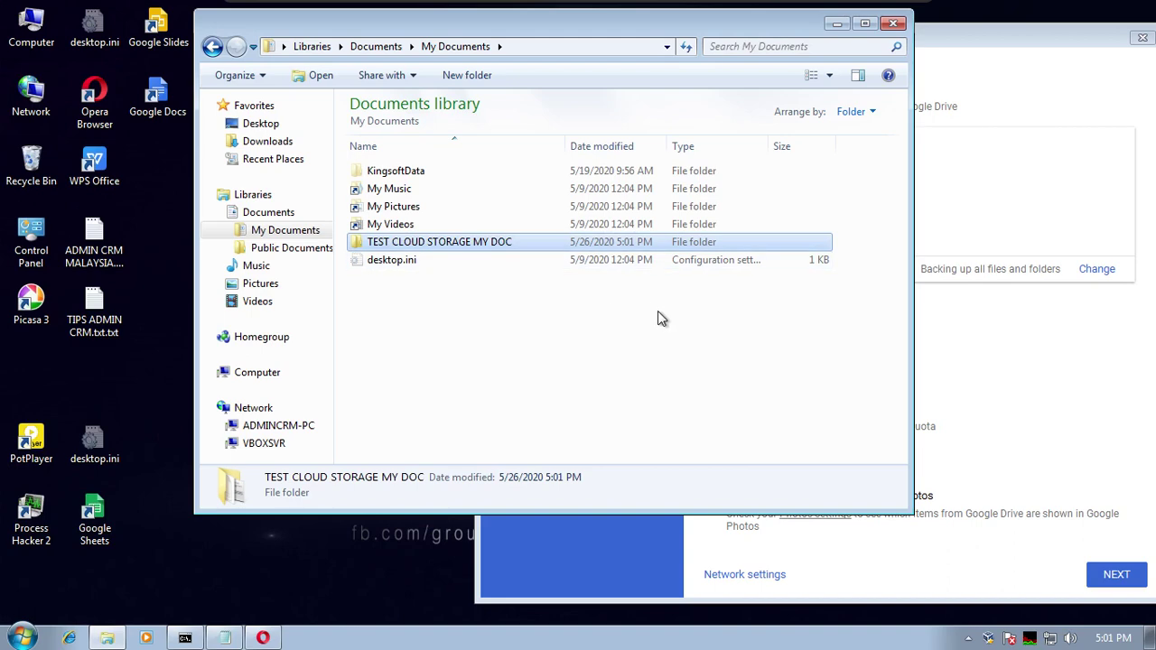
Try to add the TEST CLOUD STORAGE MY DOC folder from My Documents to the backup folders and enable it.
left_click(977, 82)
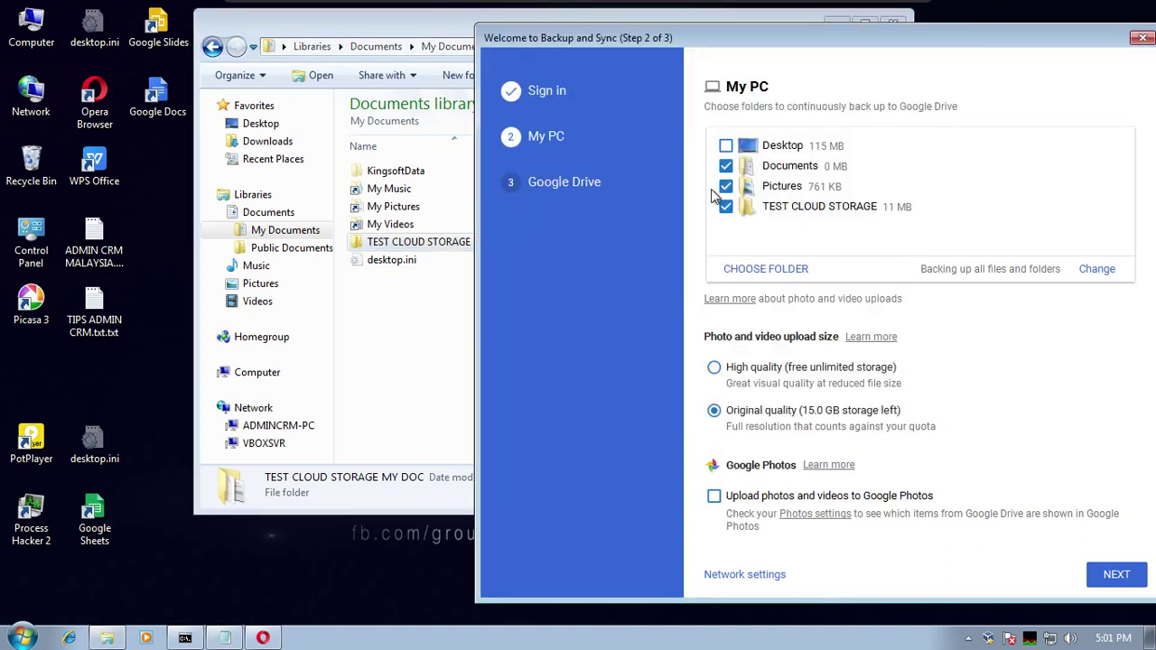
left_click(767, 270)
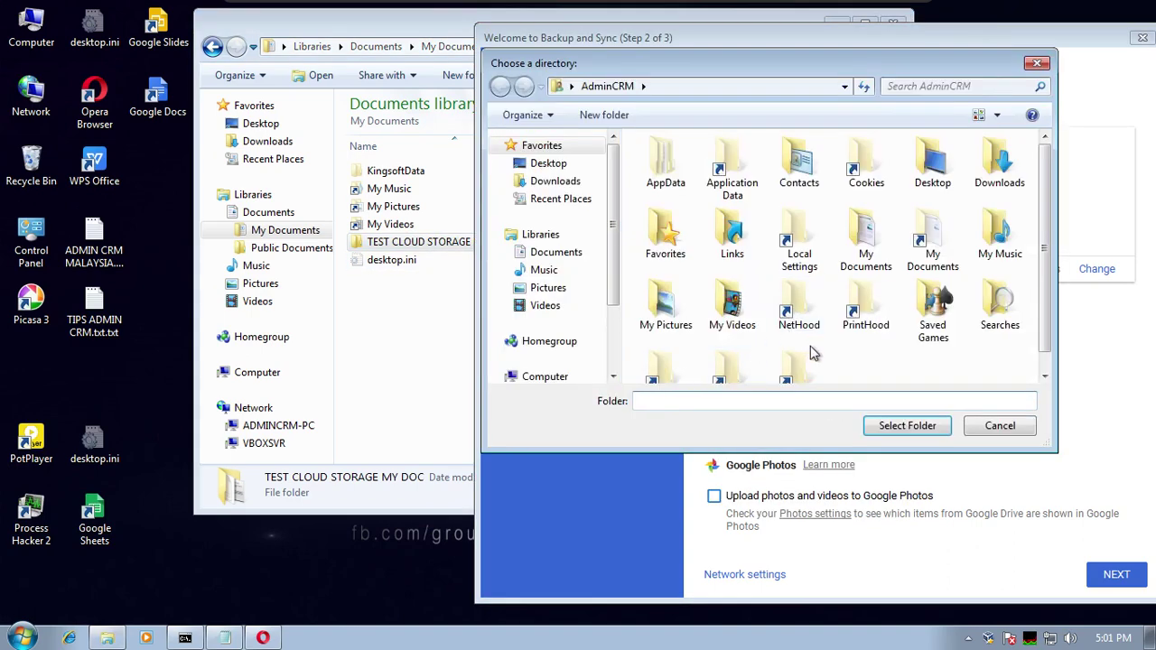
scroll(903, 307, "down", 1)
double_click(865, 221)
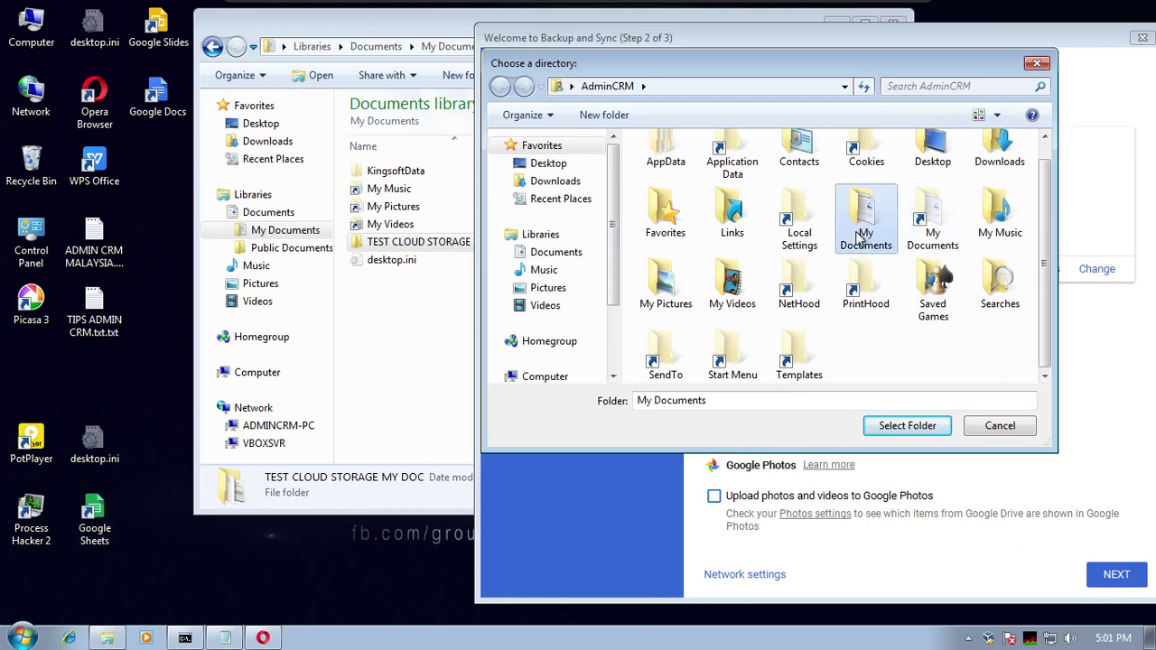
left_click(759, 237)
left_click(934, 425)
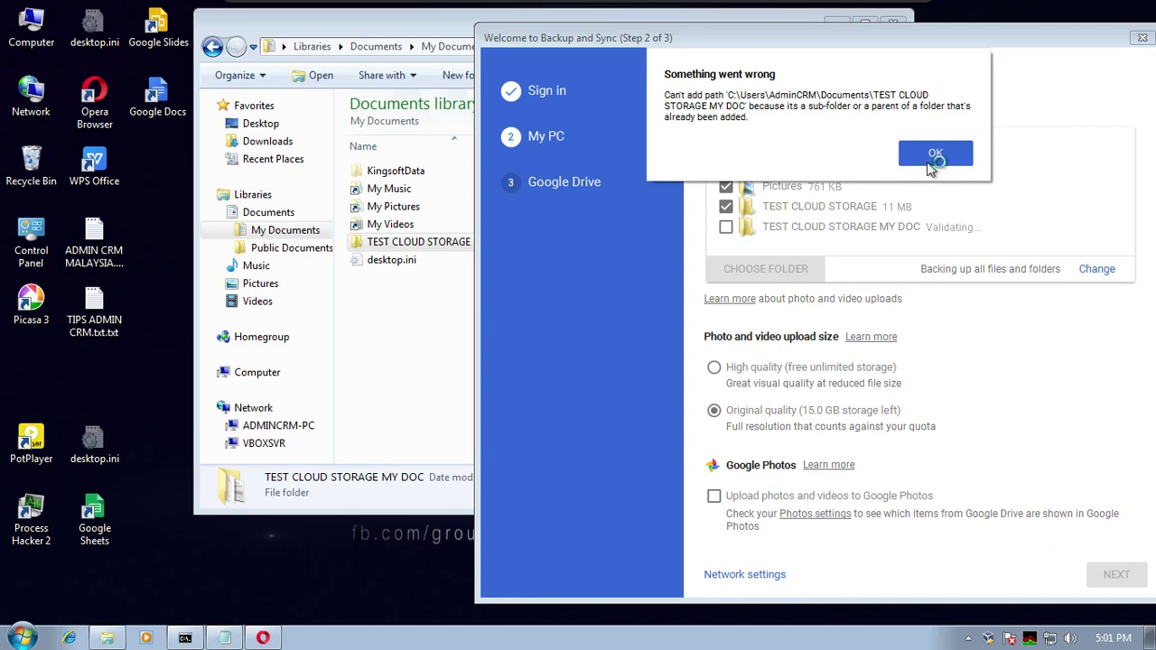
left_click(932, 161)
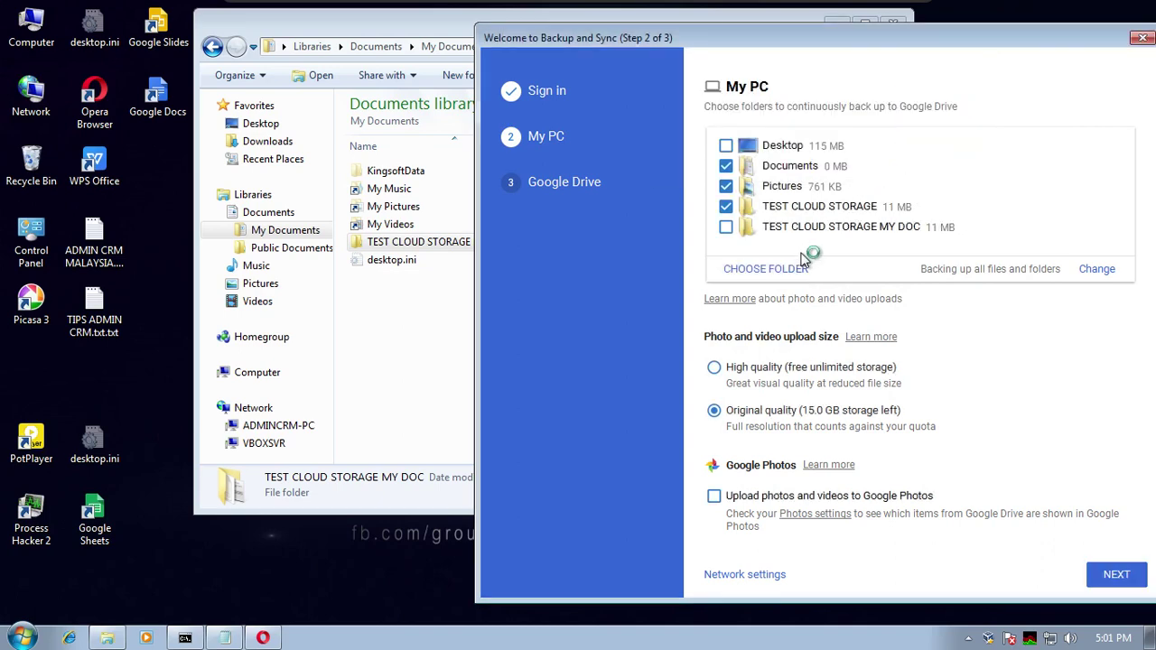
left_click(727, 227)
left_click(936, 153)
Try to move the TEST CLOUD STORAGE MY DOC folder from My Documents into the Documents library.
left_click(390, 298)
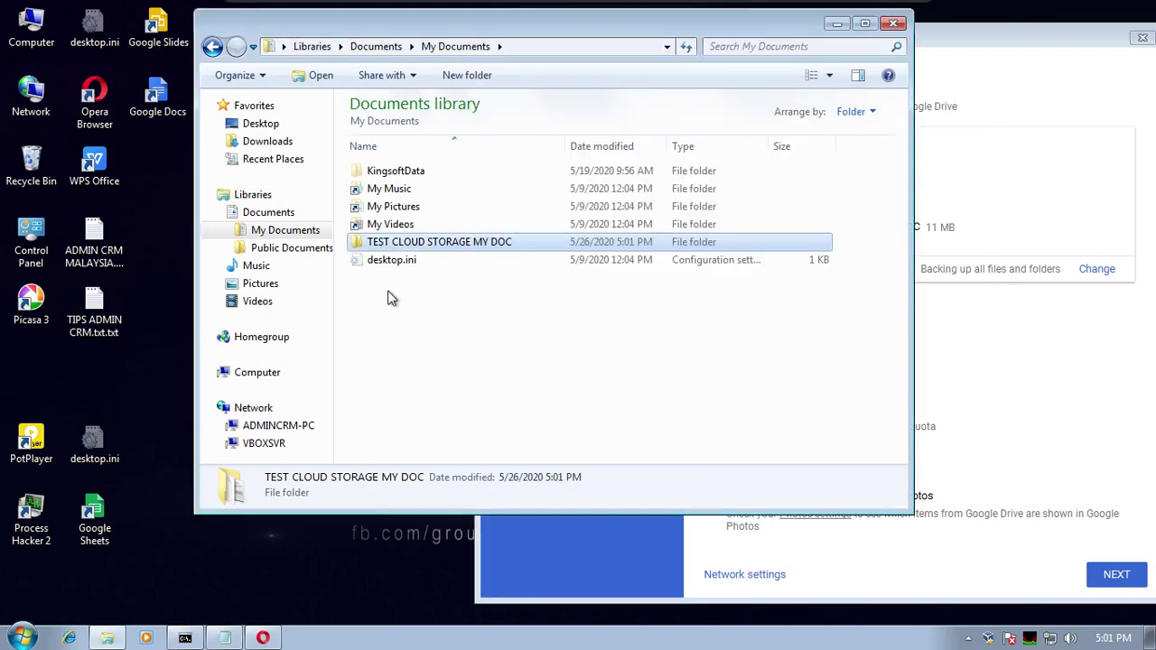
right_click(444, 243)
left_click(479, 439)
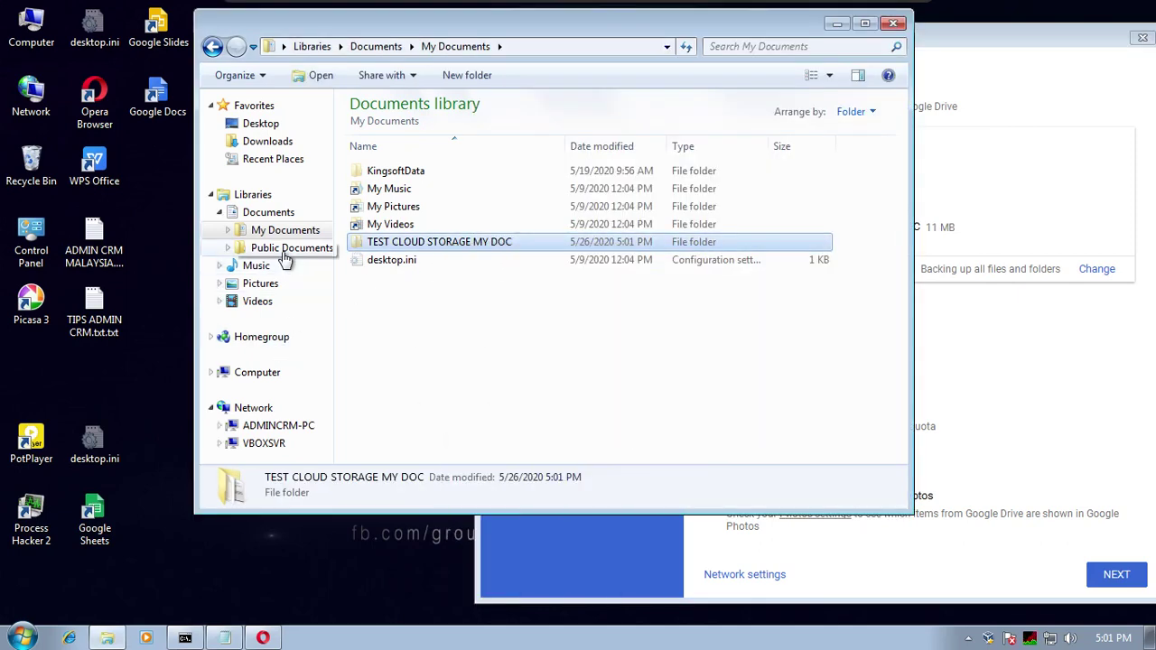
left_click(264, 214)
right_click(431, 378)
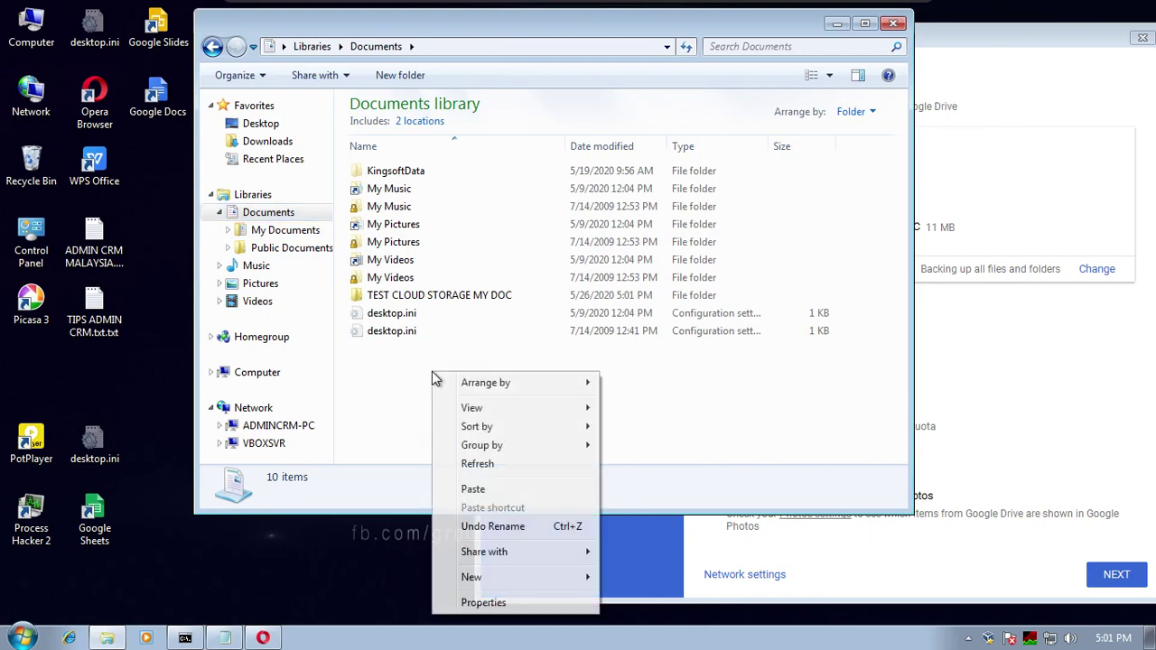
left_click(470, 489)
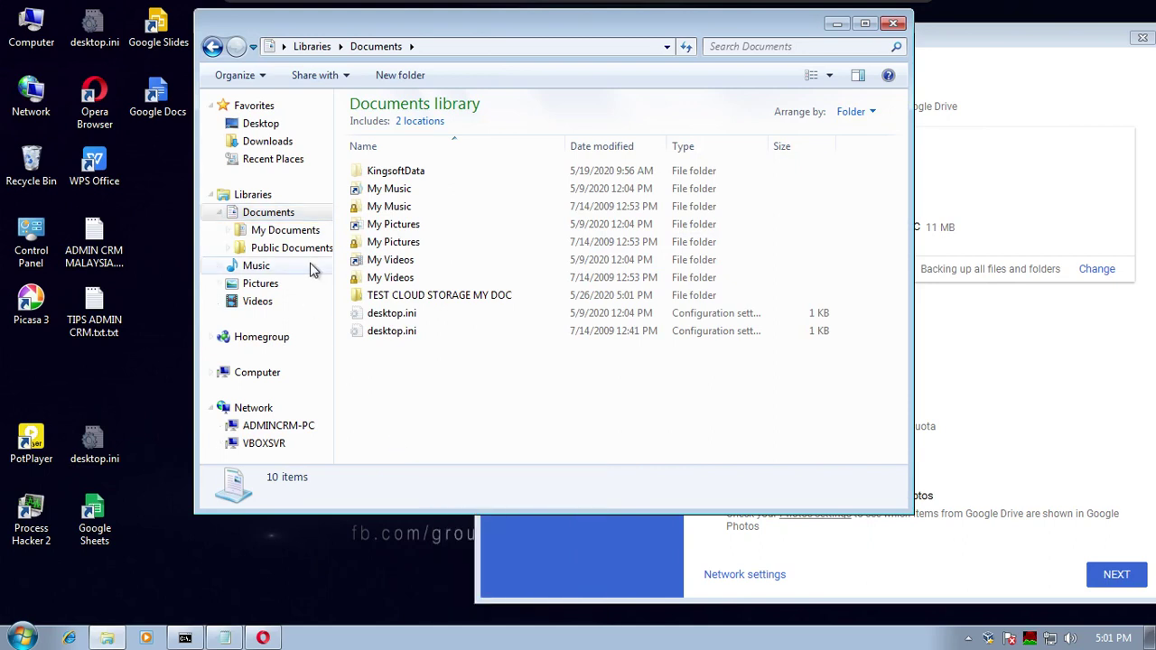
Delete the TEST CLOUD STORAGE MY DOC folder from My Documents.
left_click(284, 231)
left_click(451, 242)
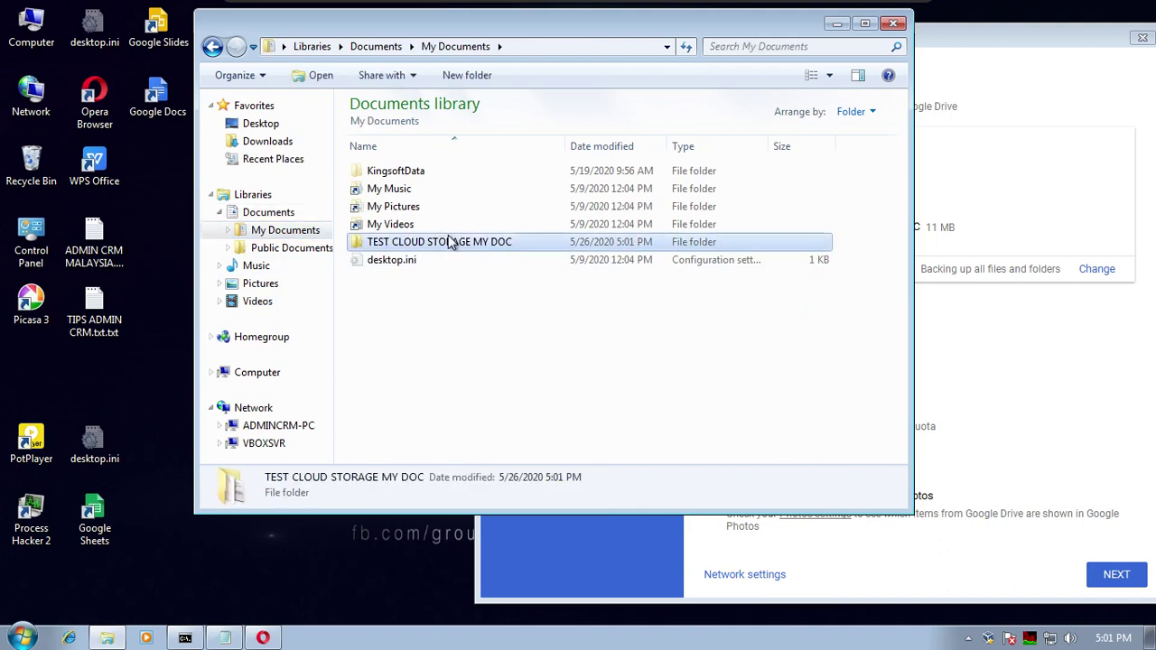
right_click(451, 242)
left_click(504, 511)
left_click(632, 393)
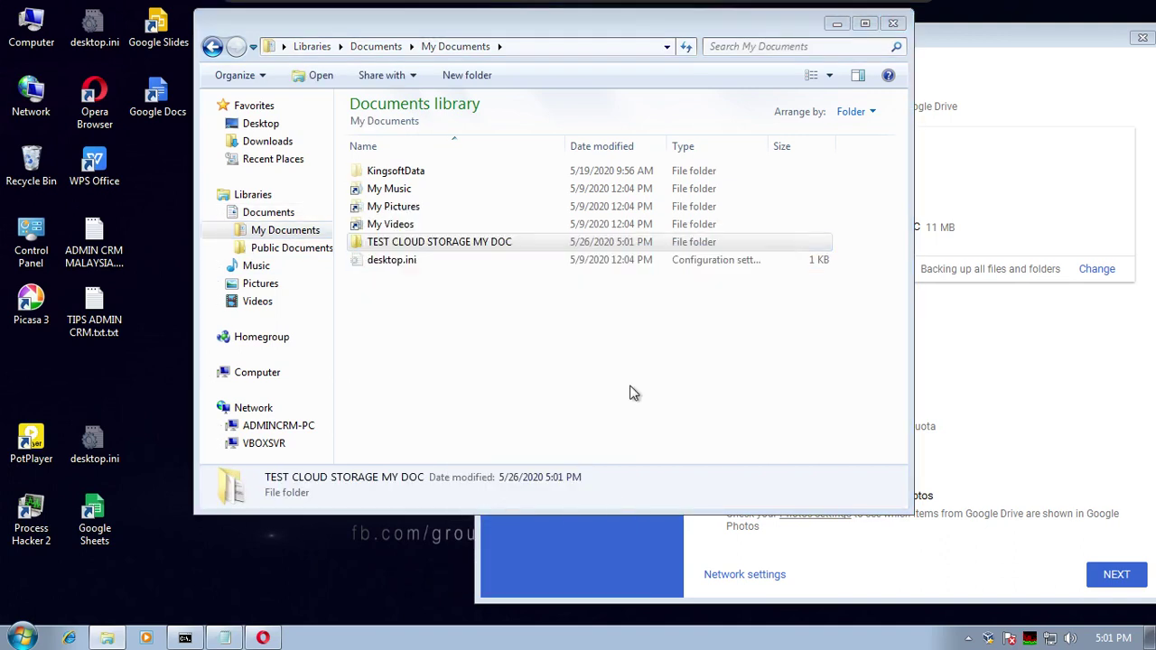
Try to paste the TEST CLOUD STORAGE MY DOC folder into the Documents library, then dismiss the paste attempt.
left_click(268, 213)
right_click(427, 371)
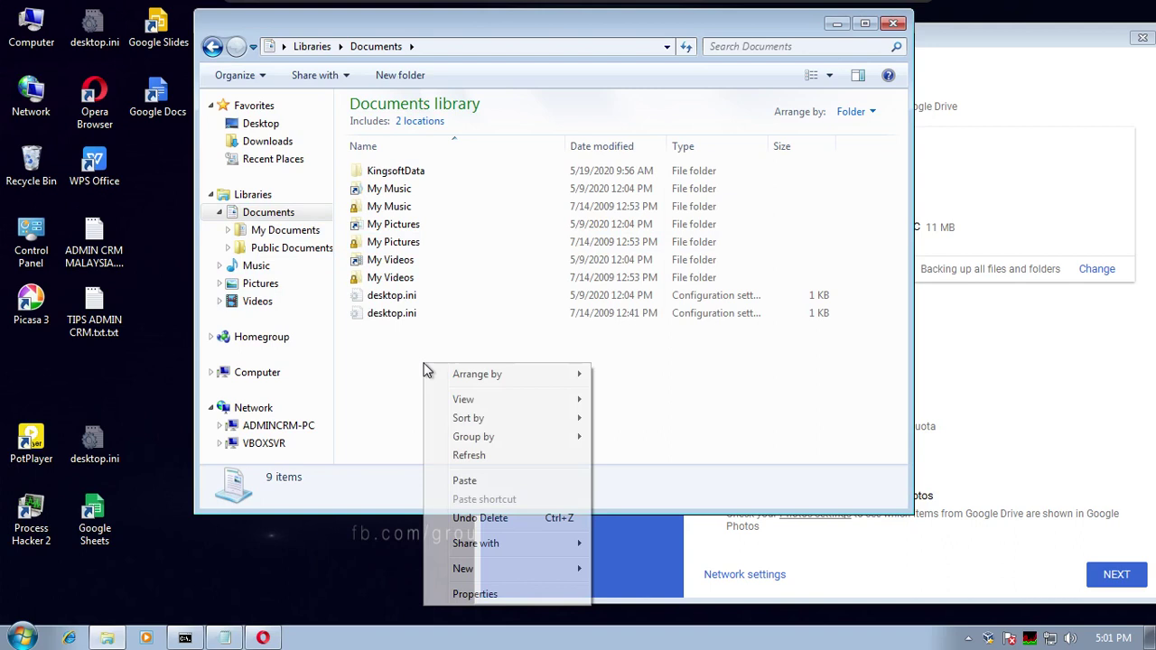
left_click(455, 488)
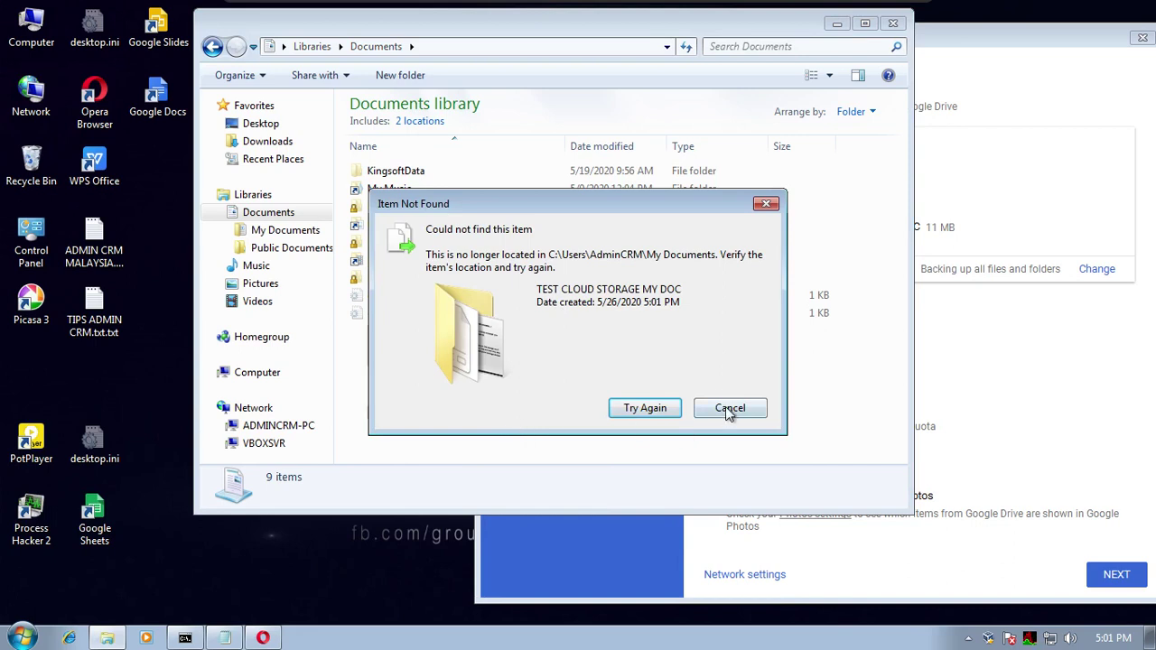
left_click(728, 408)
Look through My Documents, the Libraries overview and the ADMINCRM-PC network location.
left_click(285, 231)
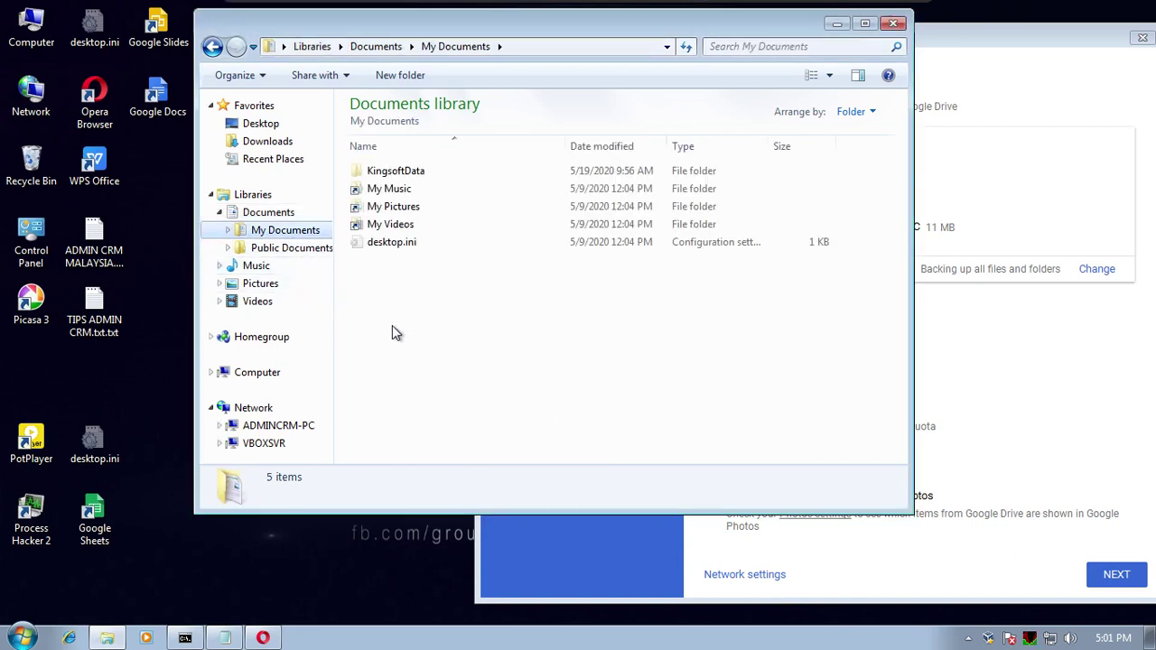
left_click(258, 196)
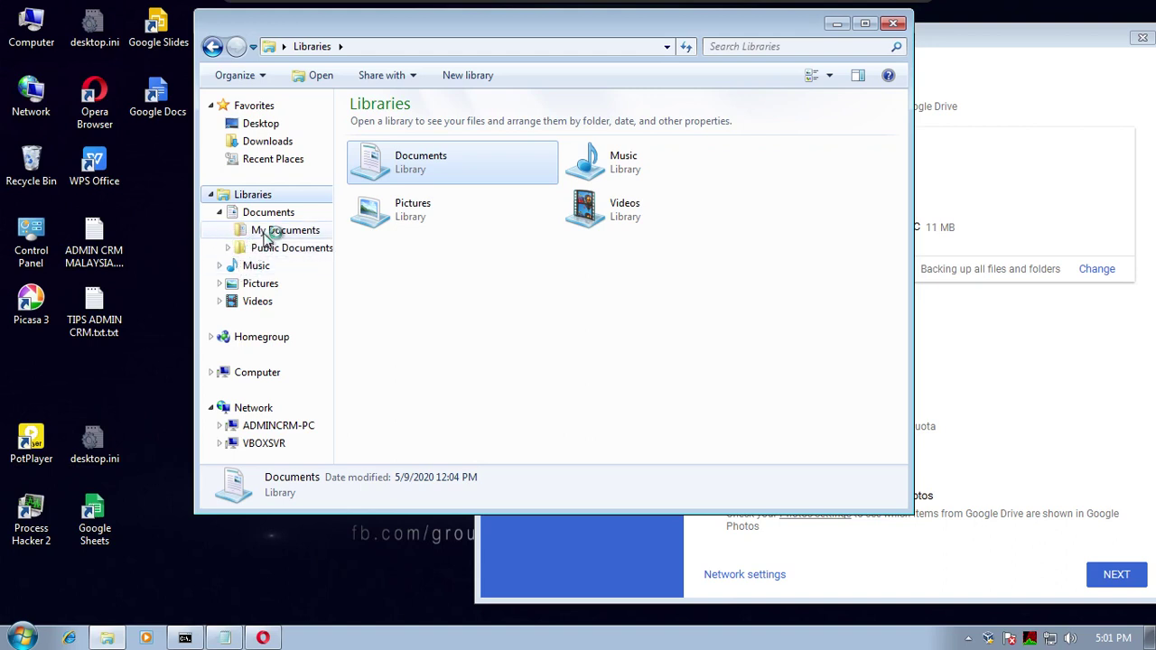
left_click(288, 427)
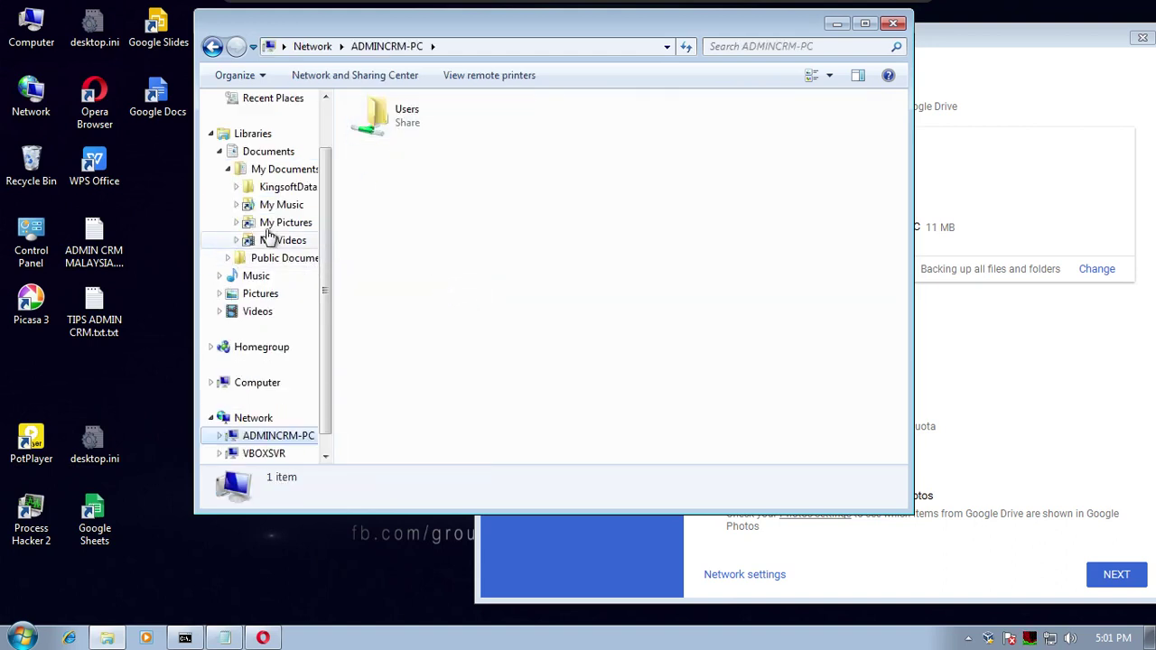
scroll(258, 259, "up", 2)
scroll(280, 343, "down", 2)
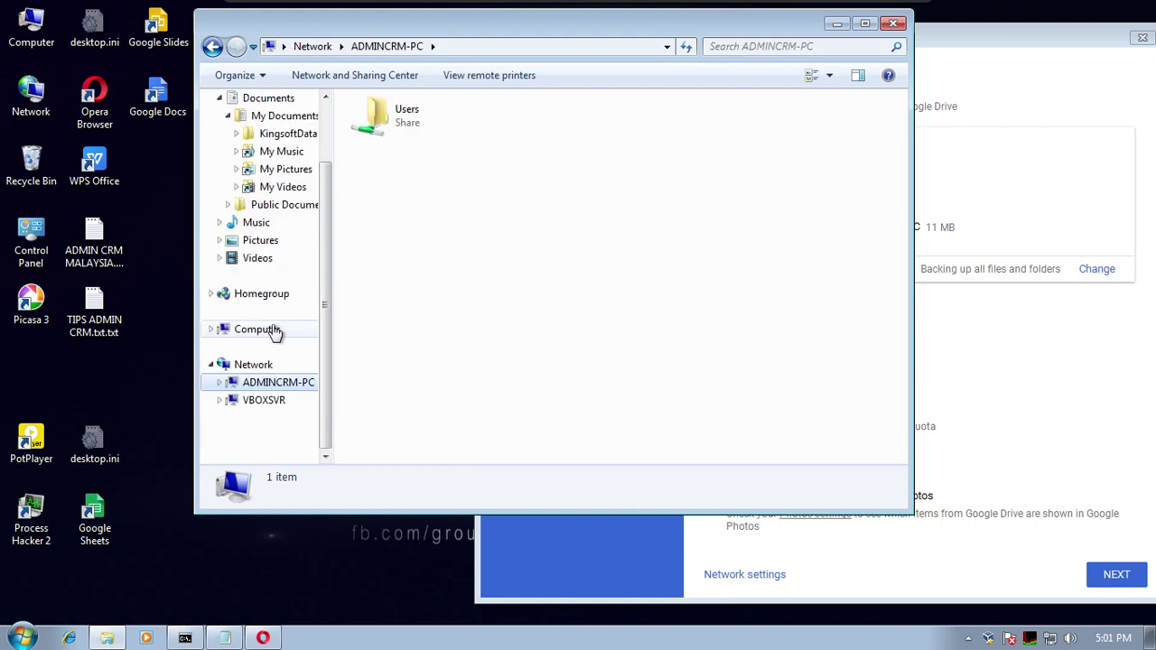
Open the My Documents folder inside Users > AdminCRM on the SYSTEM (C:) drive.
left_click(274, 330)
double_click(411, 131)
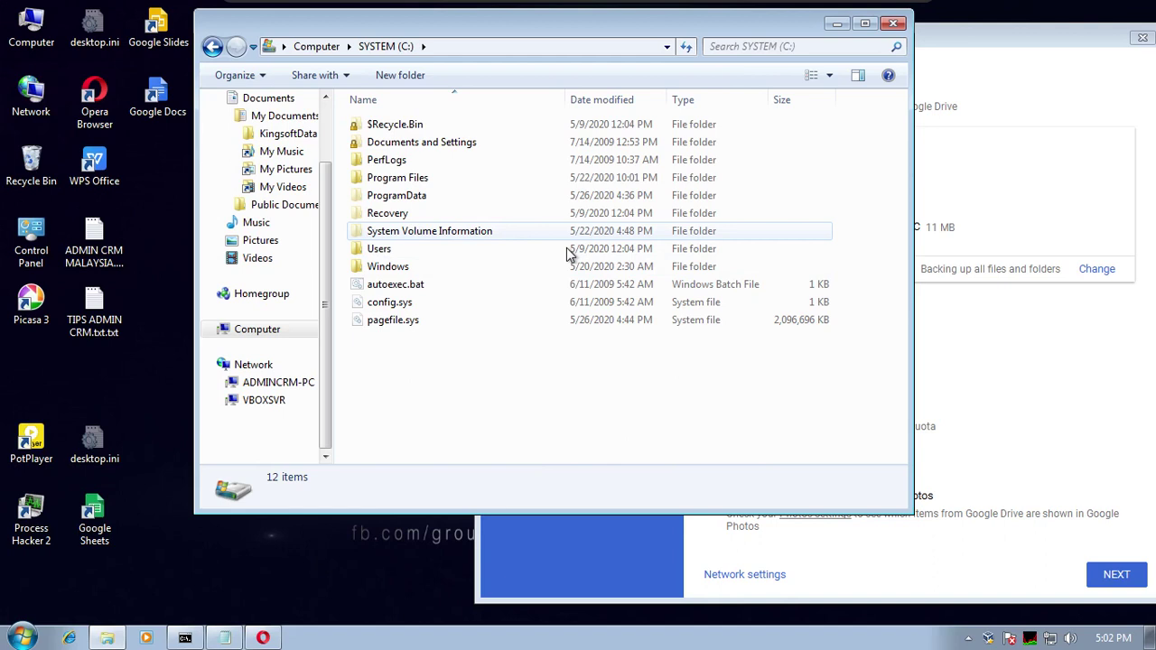
double_click(415, 251)
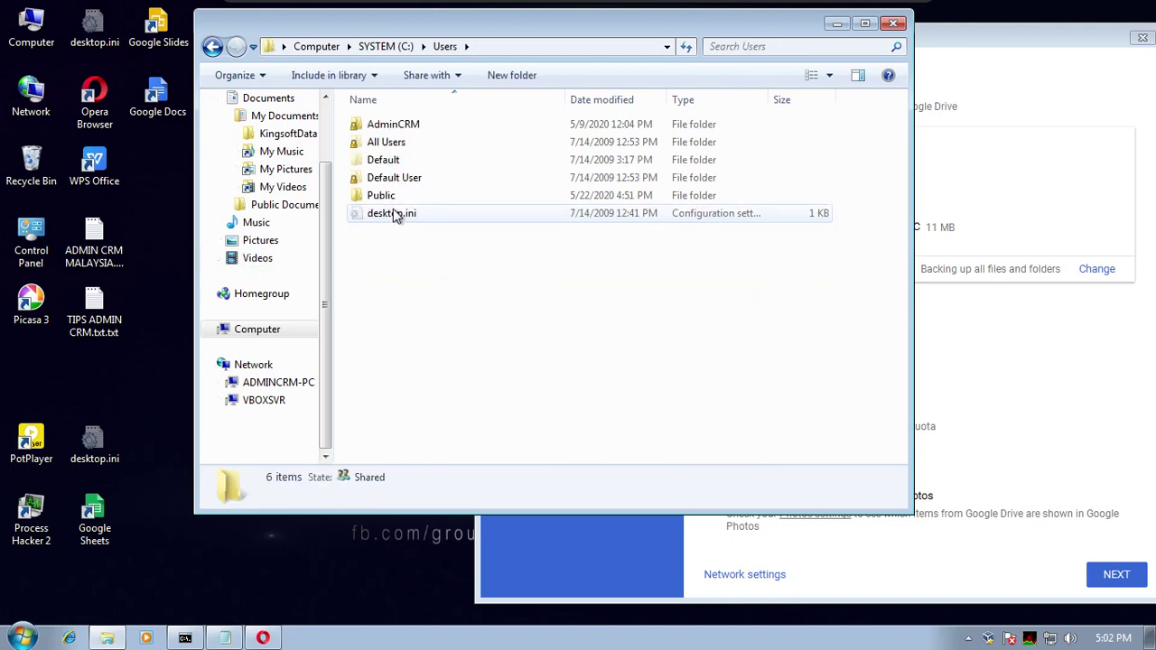
double_click(416, 126)
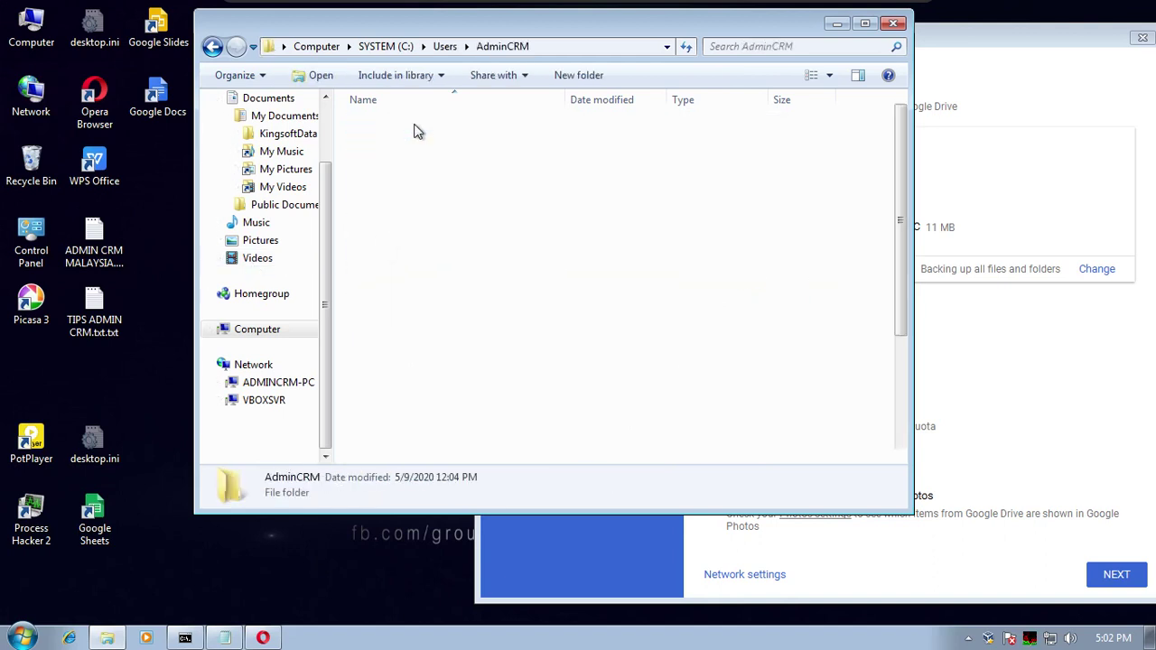
double_click(416, 287)
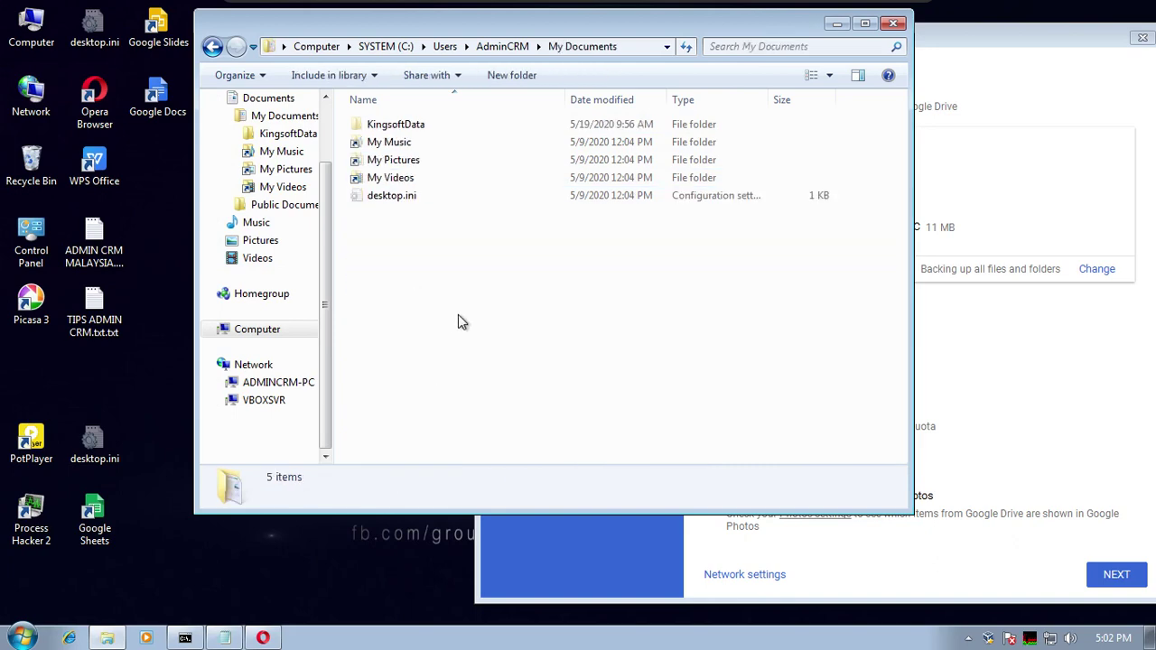
Copy the TEST CLOUD STORAGE folder from the desktop into the AdminCRM My Documents folder.
right_click(476, 298)
left_click(356, 393)
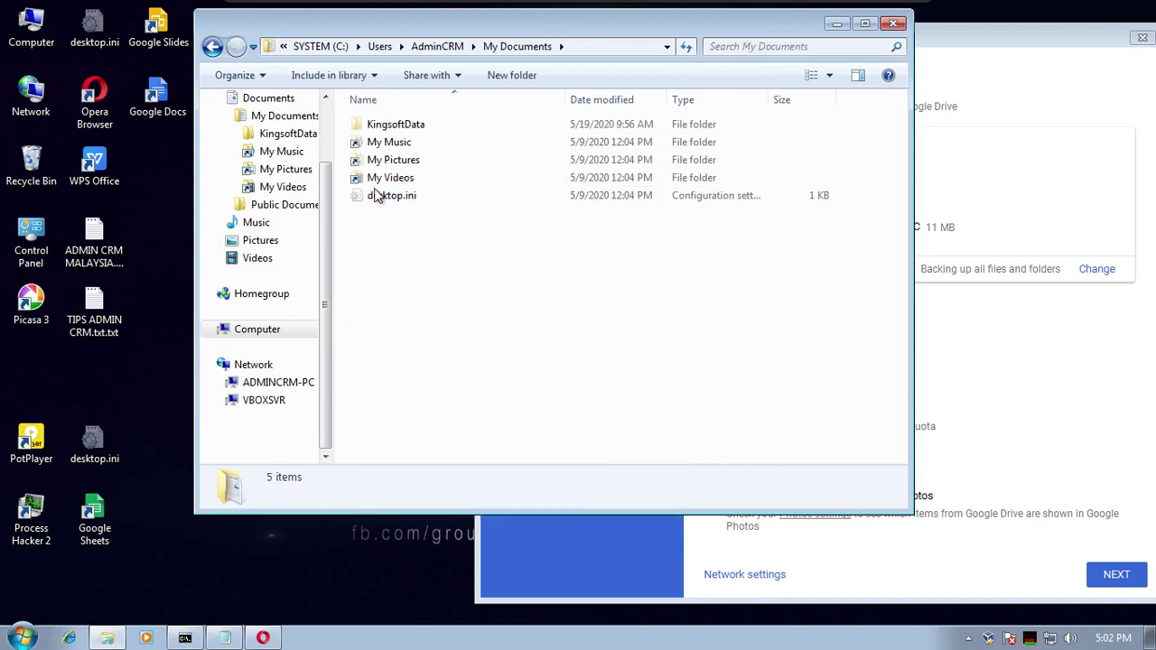
left_click_drag(484, 26, 760, 36)
right_click(281, 443)
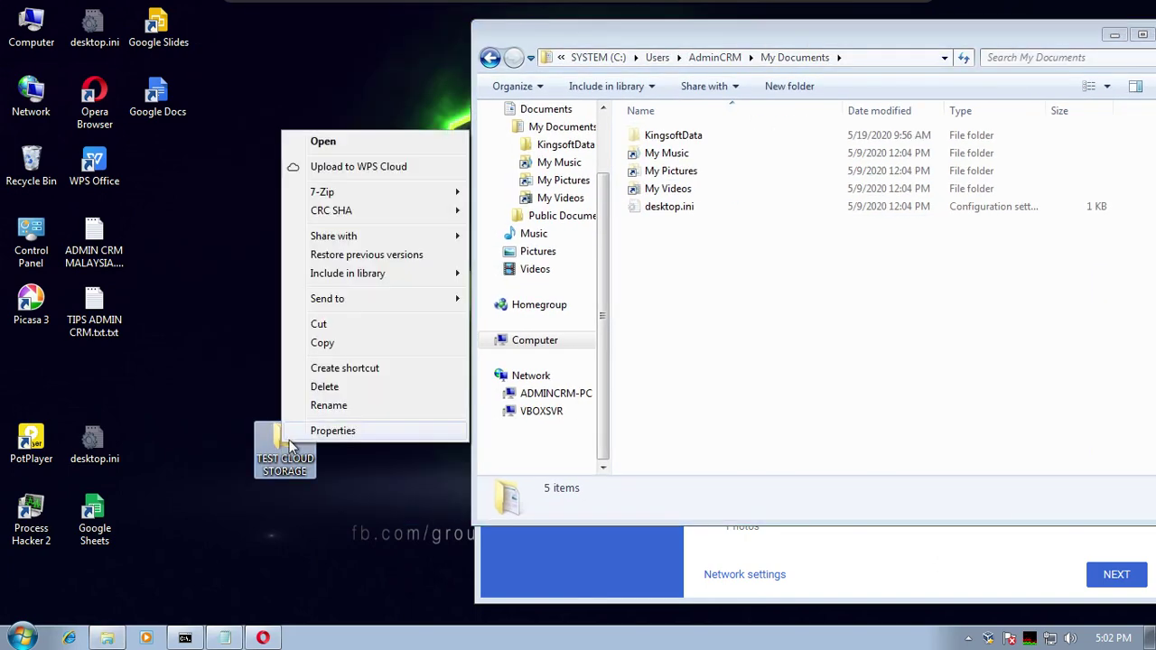
left_click(377, 344)
right_click(754, 296)
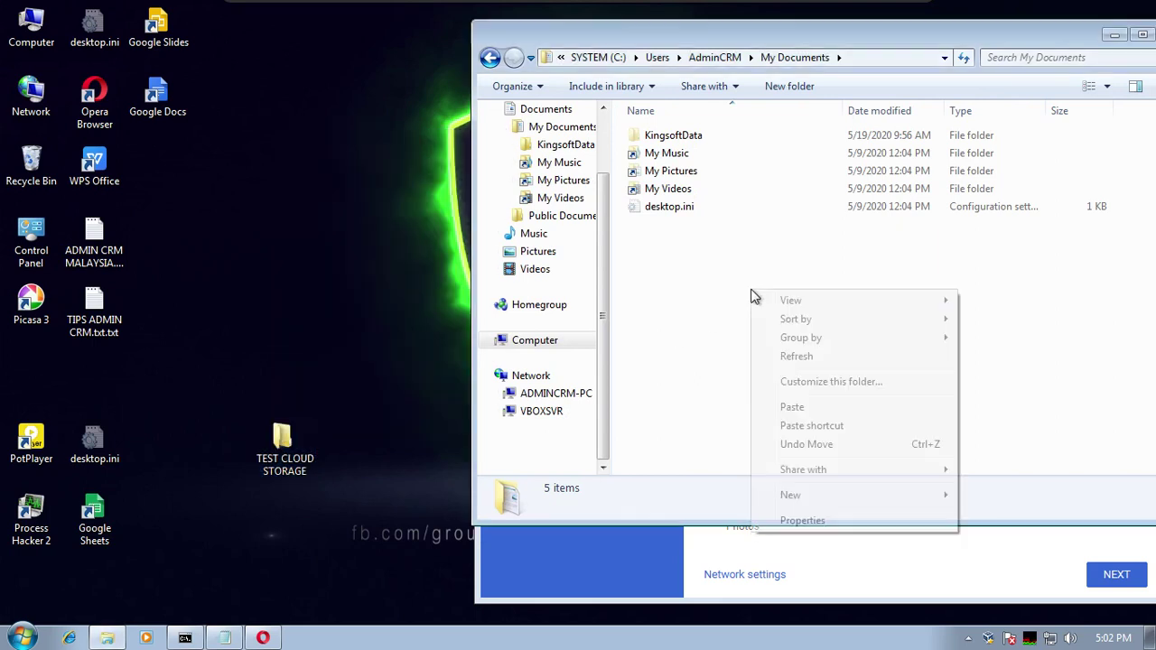
left_click(785, 407)
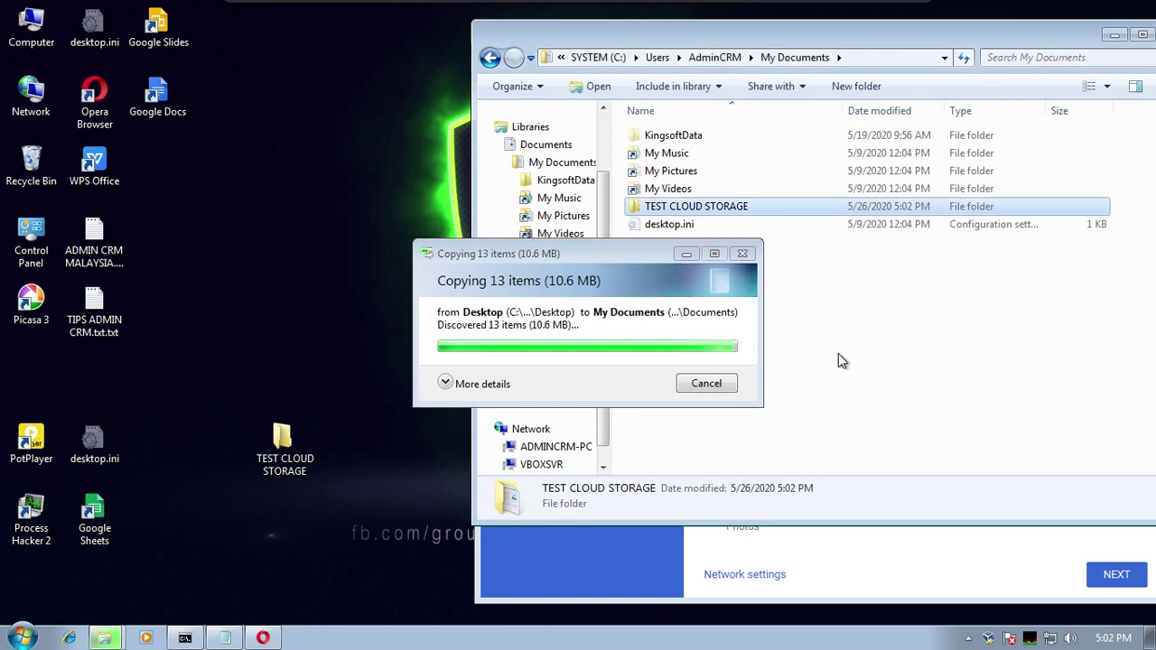
Rename the copied folder in My Documents as TEST CLOUD STORAGE MY DOC and close the Explorer window.
right_click(759, 207)
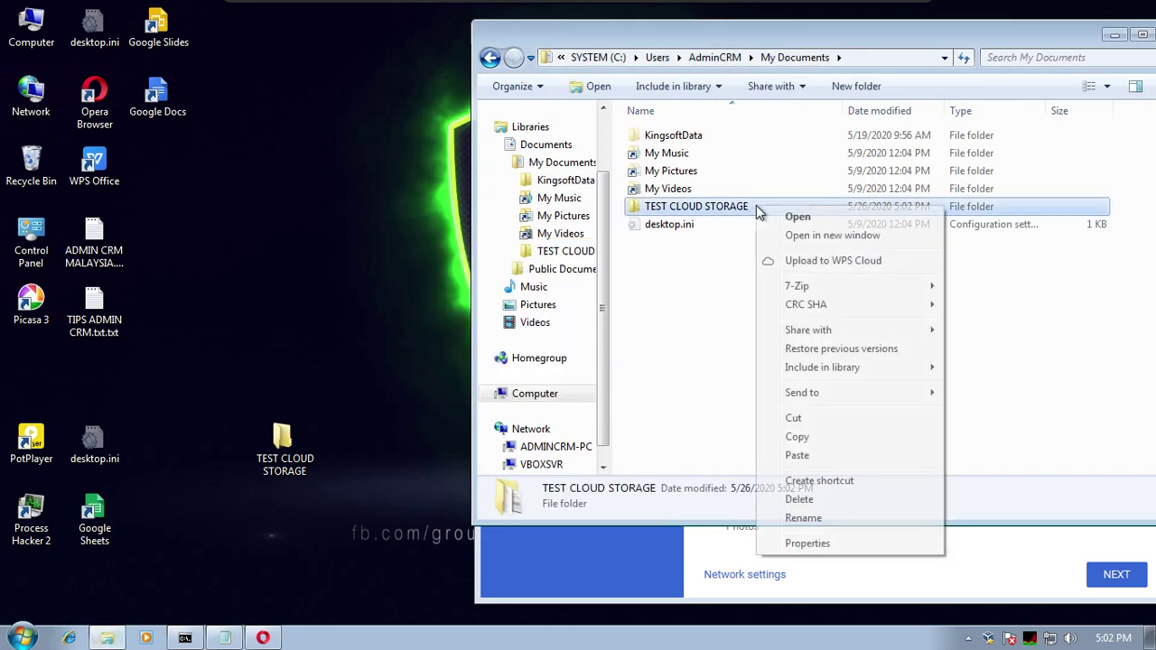
left_click(826, 517)
left_click(752, 207)
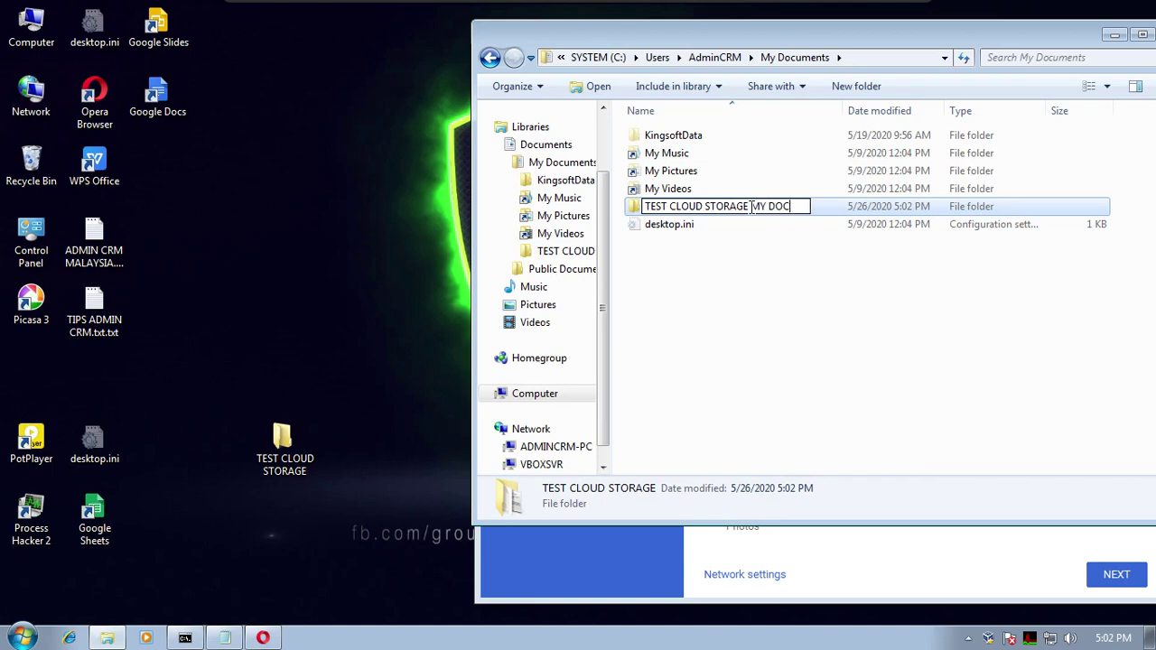
key("Return")
left_click_drag(1040, 38, 696, 119)
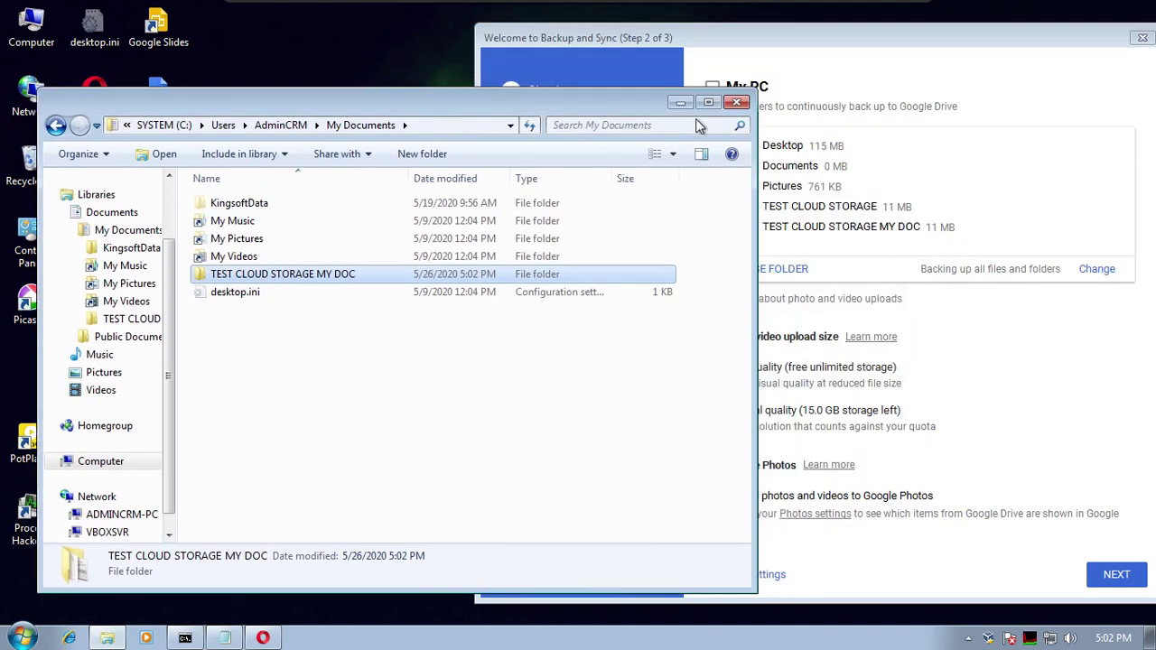
left_click(737, 103)
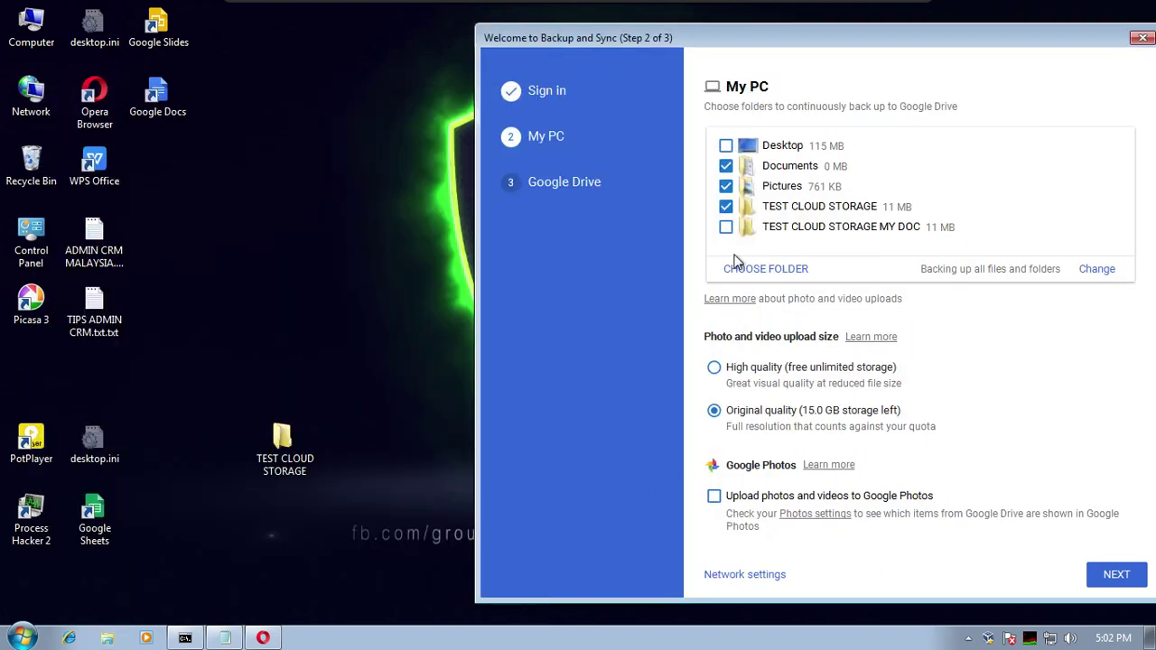
Try to add the TEST CLOUD STORAGE MY DOC folder from the Documents library to the backup folders.
left_click(800, 270)
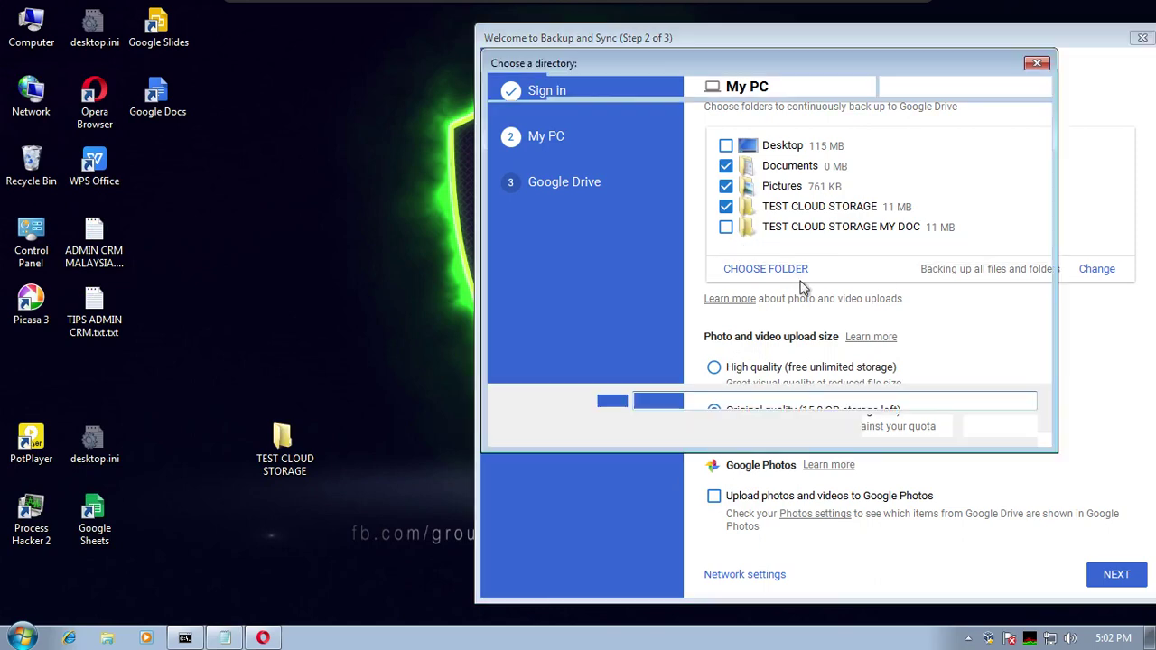
left_click(556, 254)
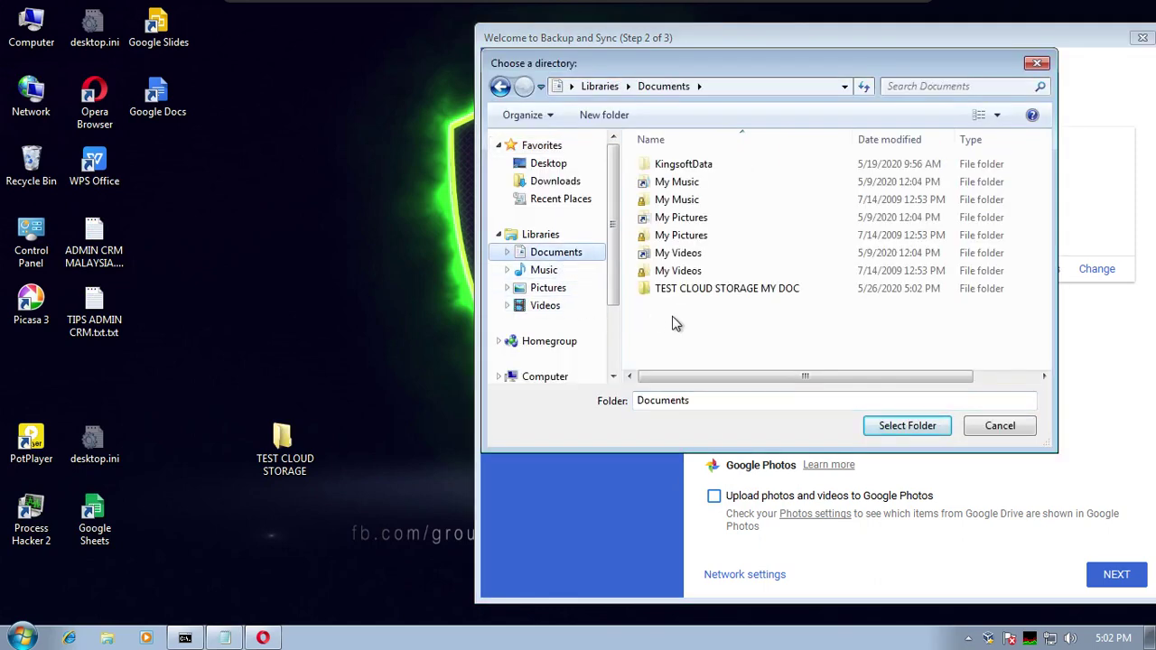
left_click(727, 288)
left_click(934, 434)
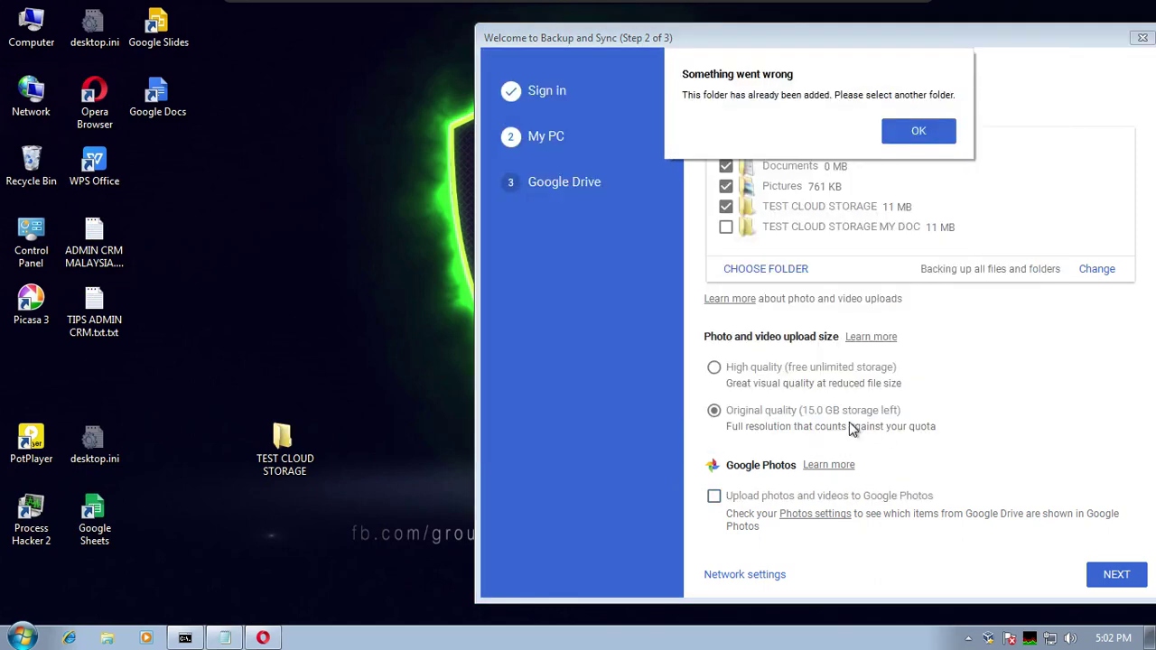
left_click(919, 132)
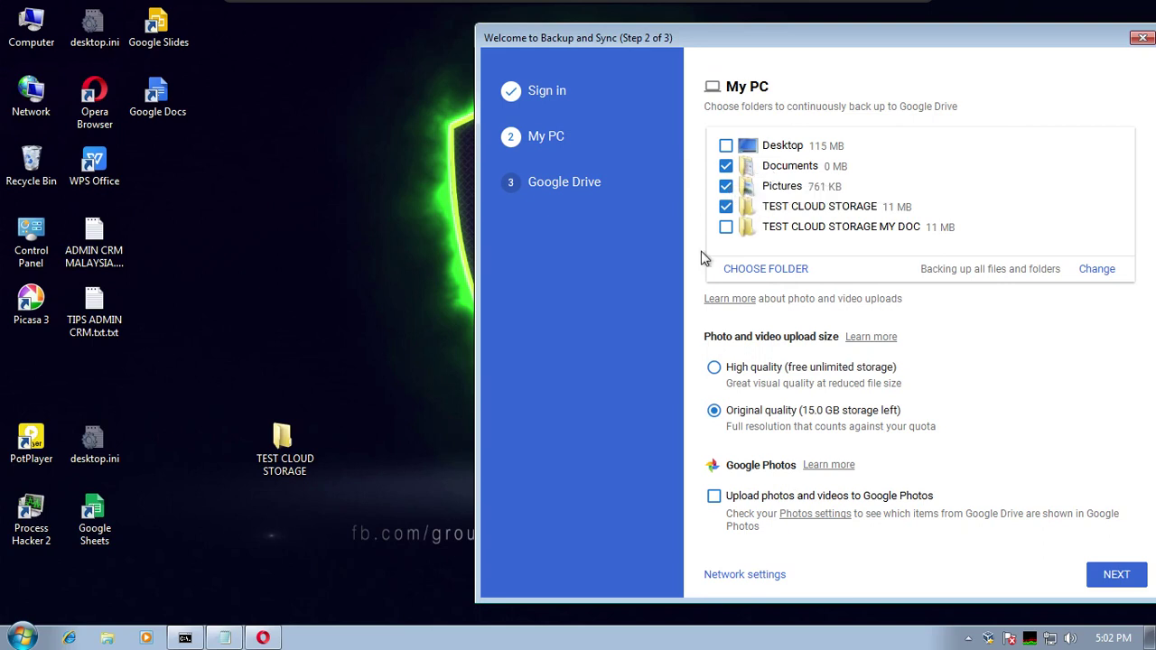
Rename the TEST CLOUD STORAGE folder on DATA (E:) as TEST CLOUD STORAGE PARTITION D and add it to the backup folders.
left_click(772, 271)
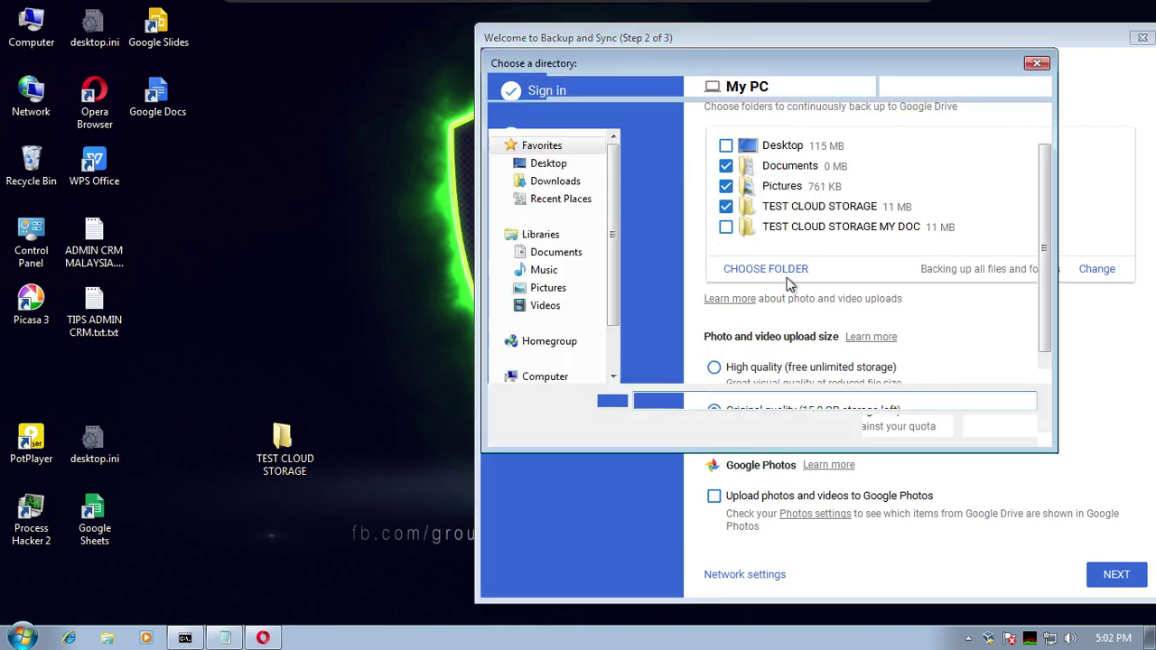
left_click(558, 379)
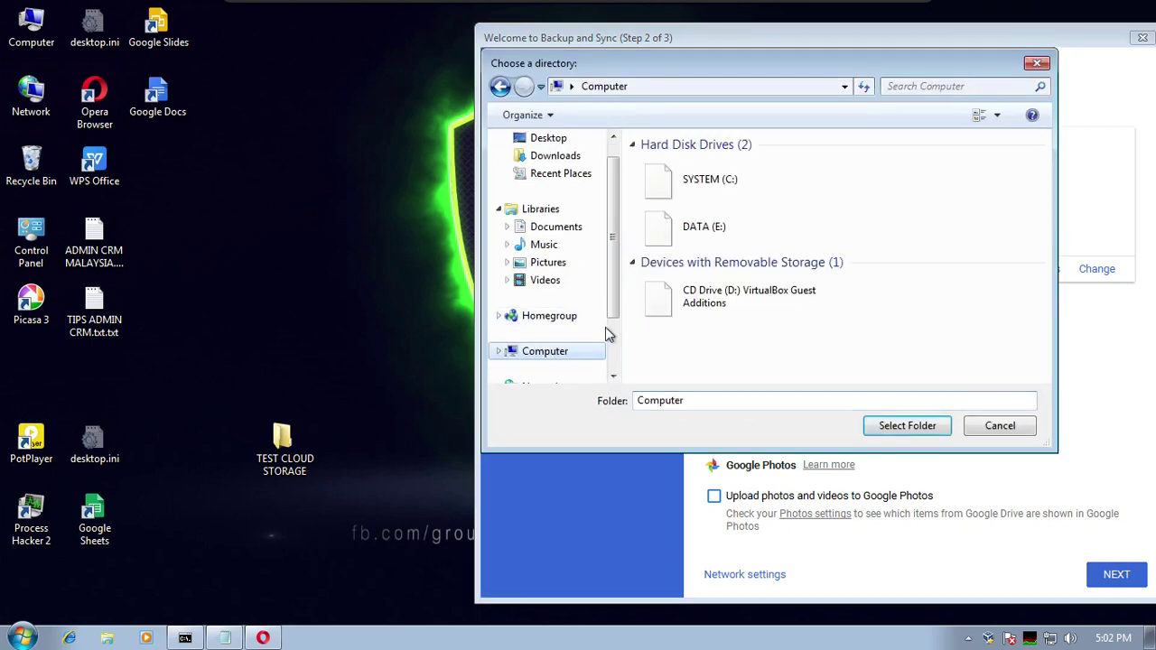
double_click(704, 227)
right_click(707, 201)
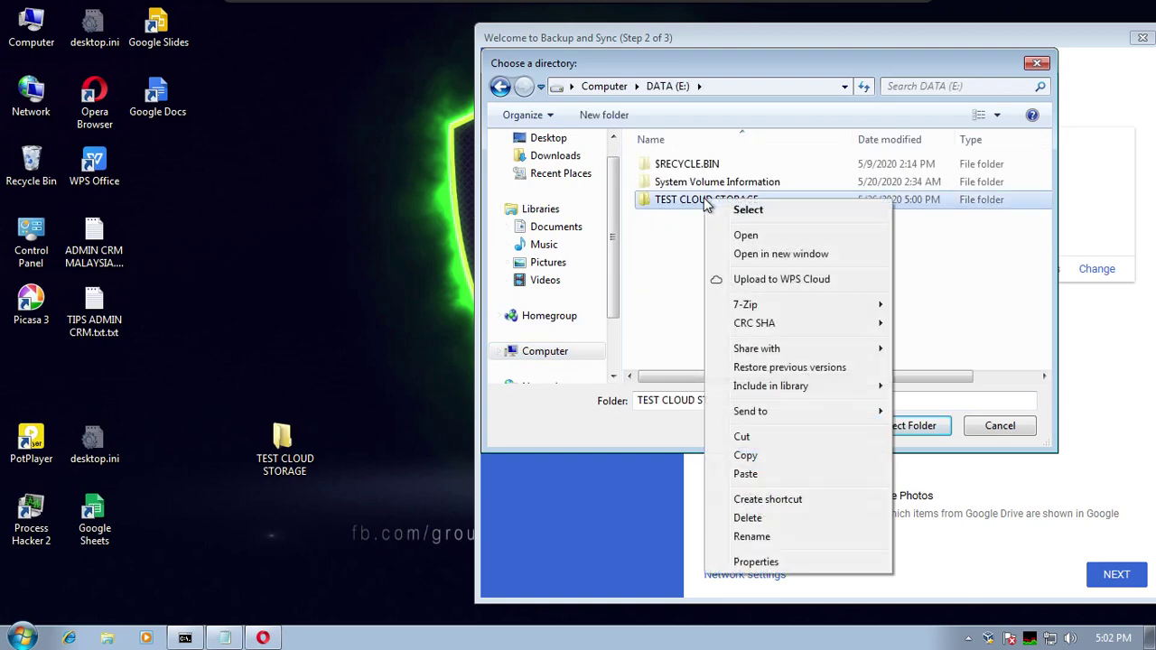
left_click(759, 536)
left_click(755, 201)
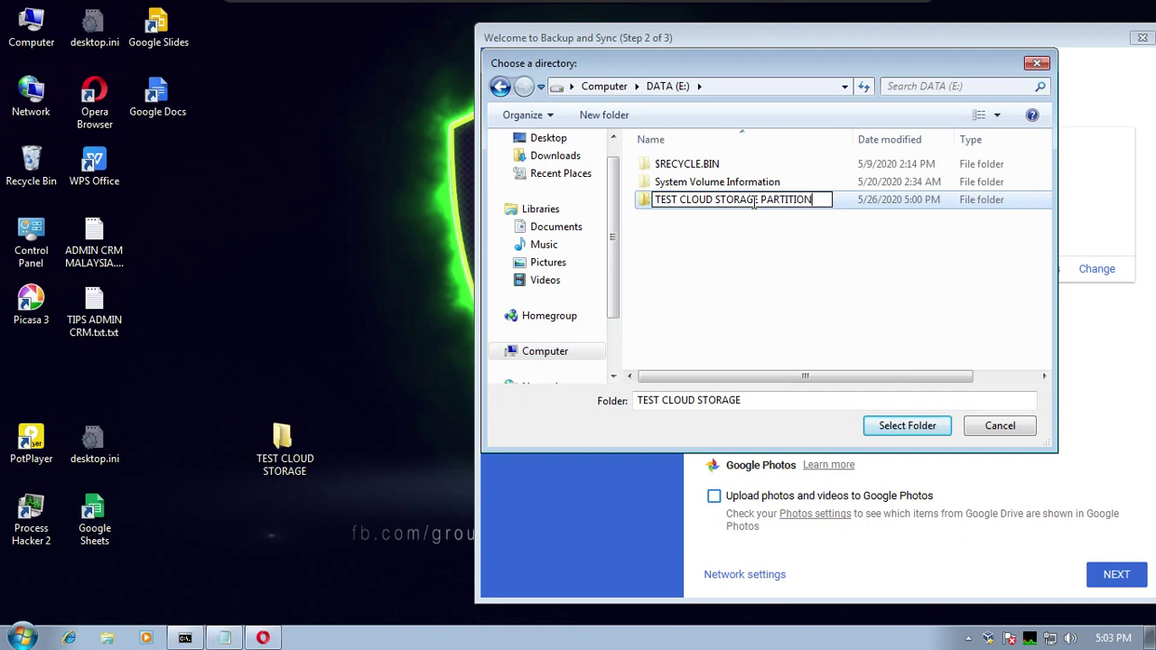
key("Return")
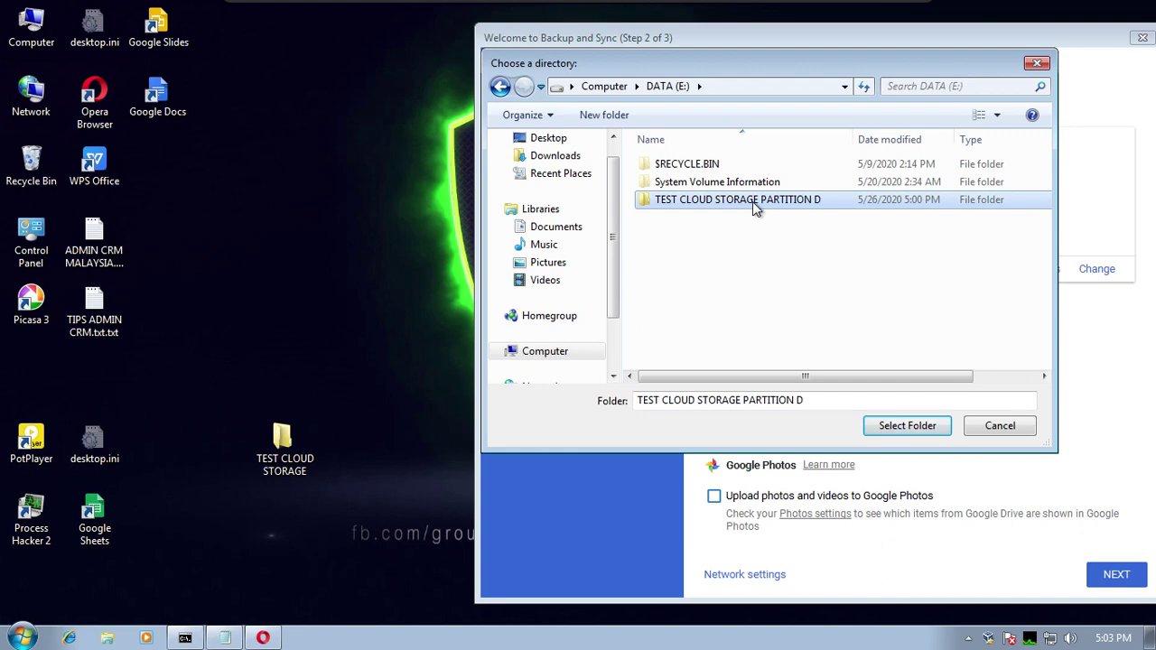
left_click(904, 425)
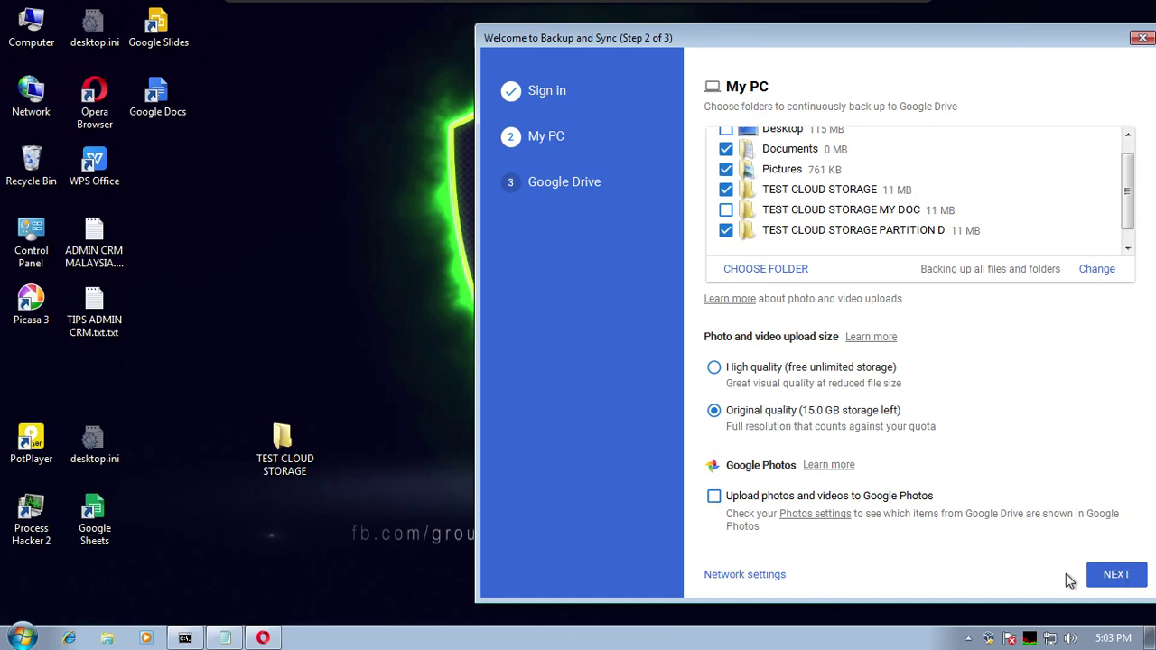
Review the network settings, then start Backup and Sync with everything in My Drive synced to this computer.
left_click(744, 575)
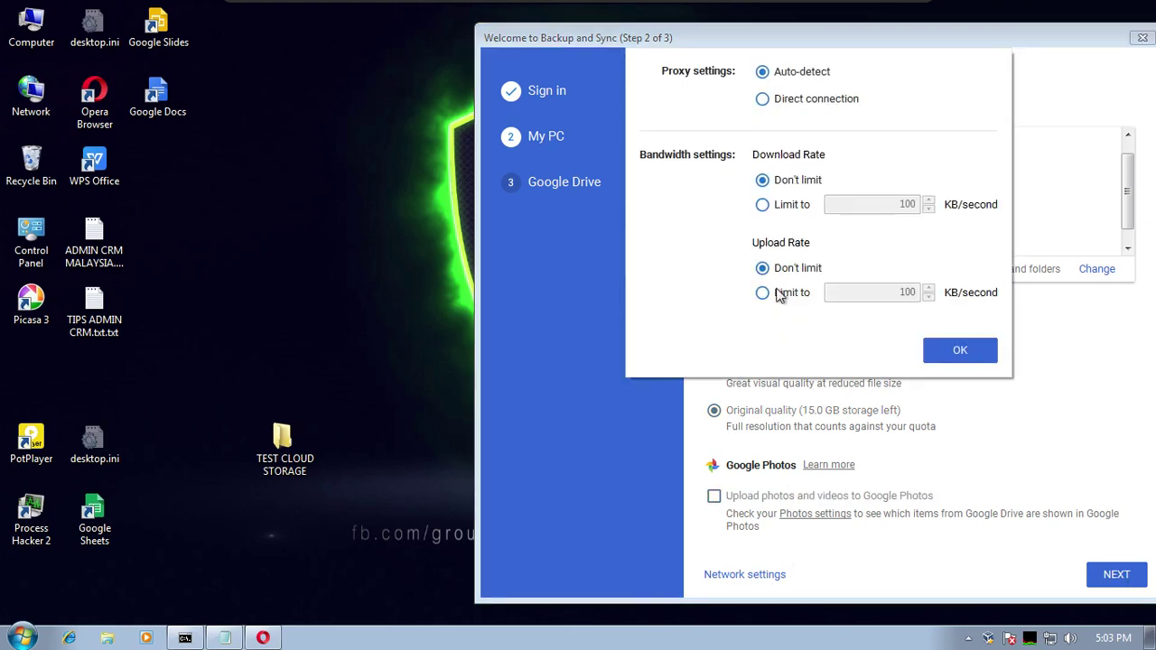
left_click(935, 356)
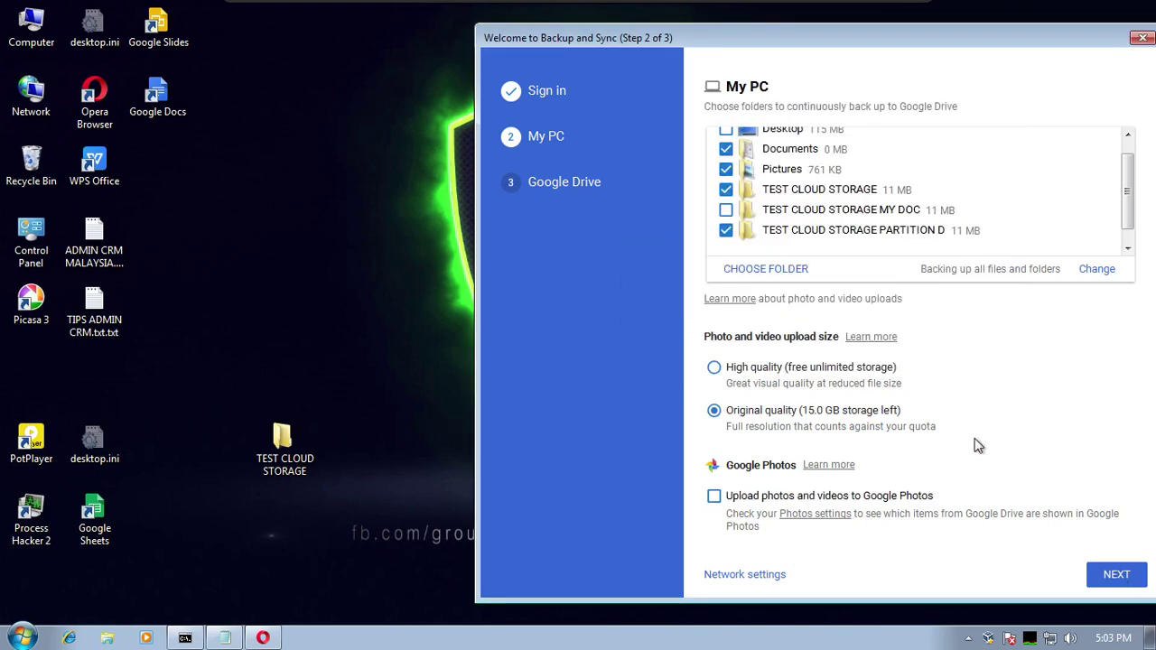
left_click(1106, 575)
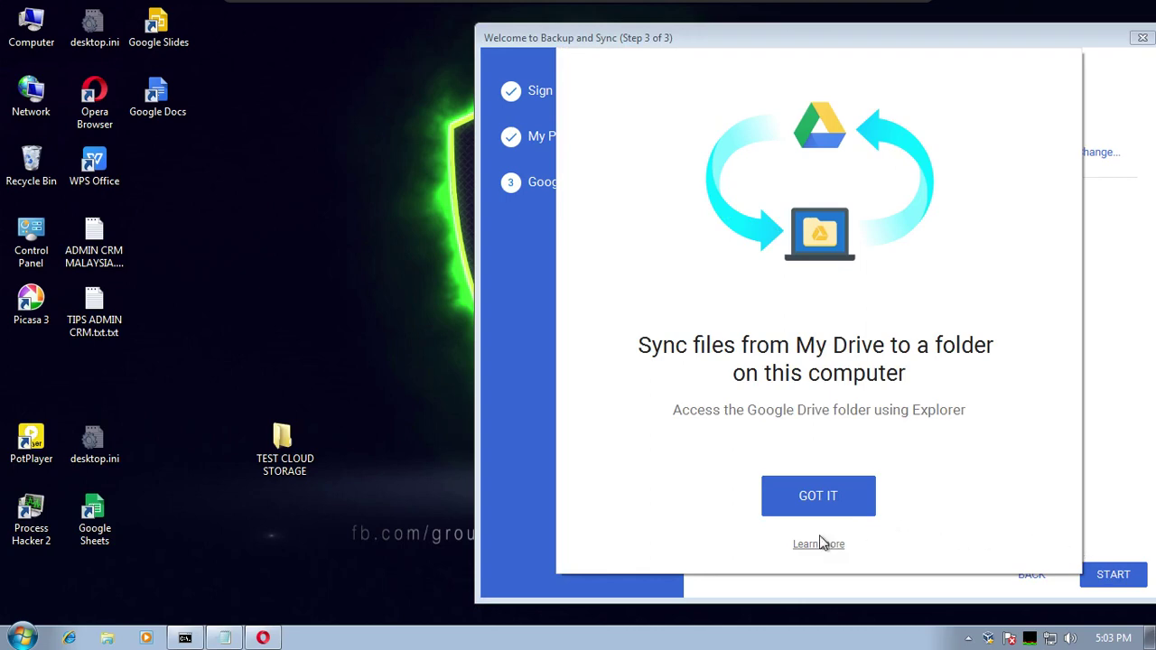
left_click(816, 502)
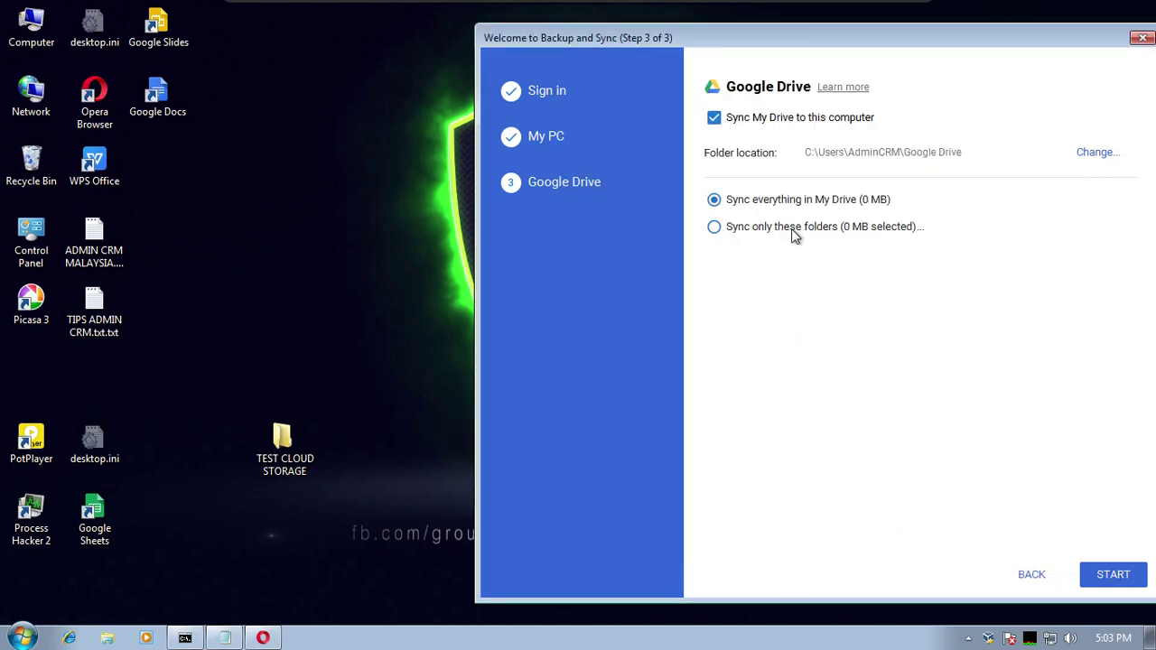
left_click(1114, 578)
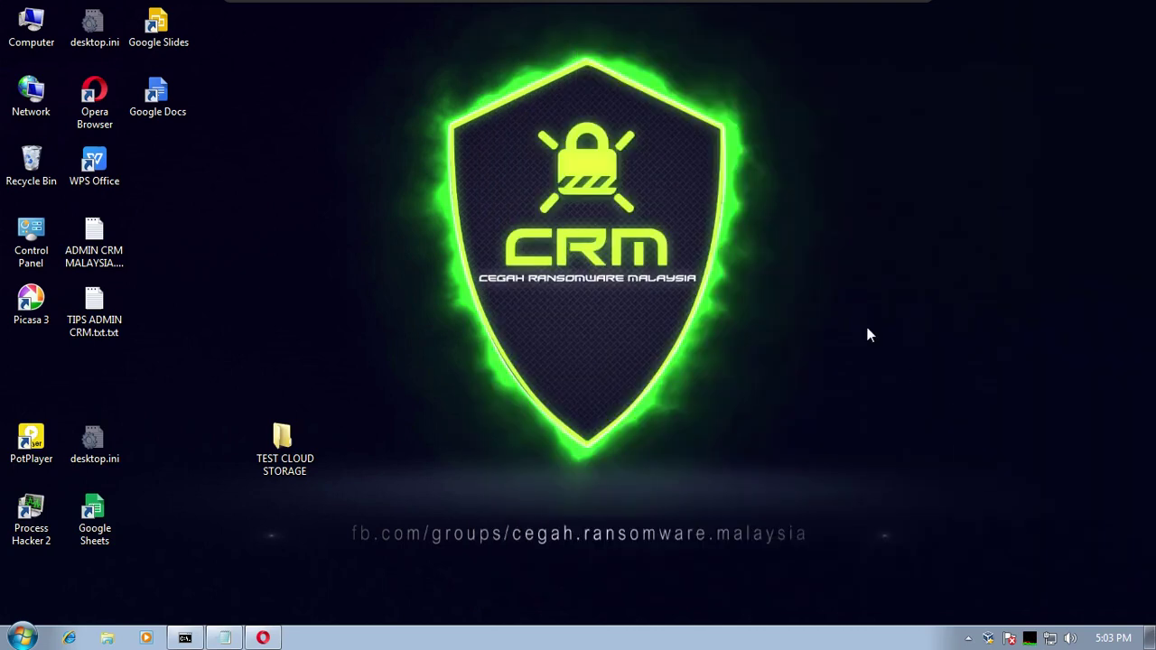
Move the hidden Backup and Sync icon into the visible notification area and open its status window.
right_click(751, 170)
left_click(785, 224)
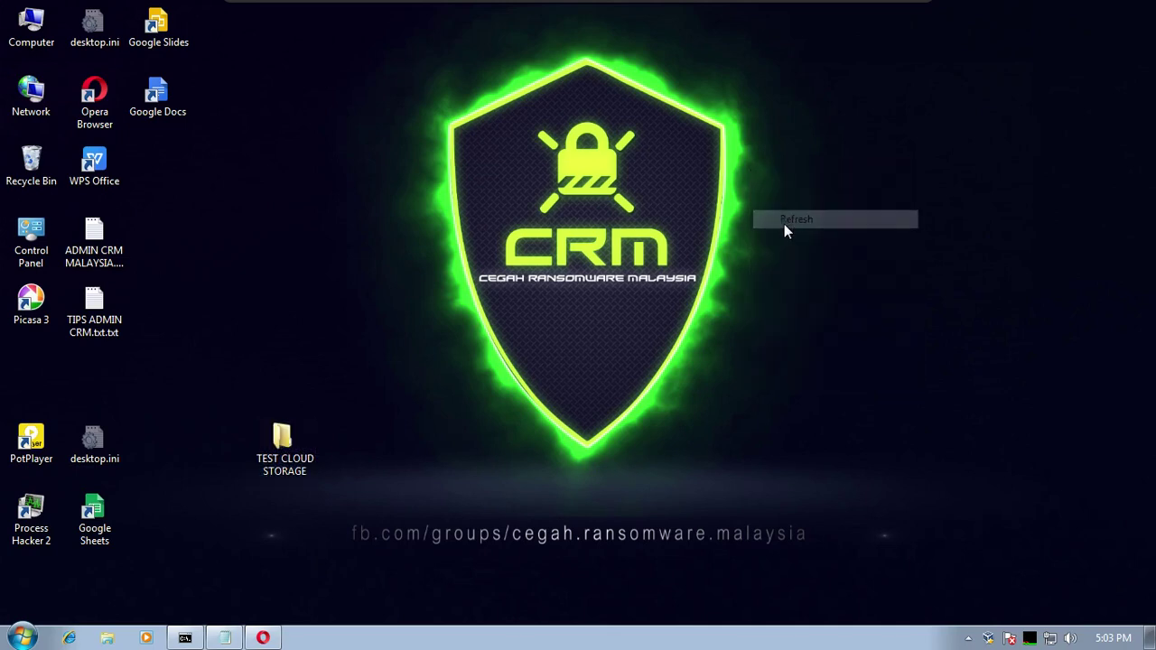
left_click(968, 638)
left_click_drag(967, 575, 1009, 642)
left_click(1009, 639)
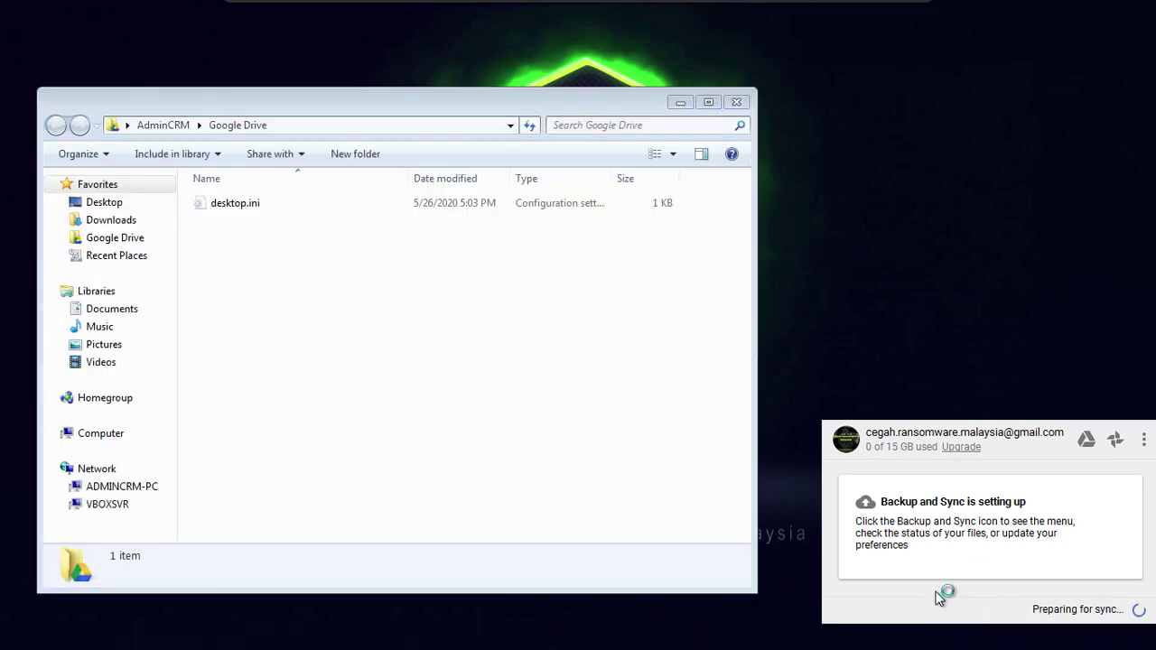
Bring the new Google Drive folder window into clear view and check its full path.
left_click_drag(461, 102, 671, 58)
left_click(197, 122)
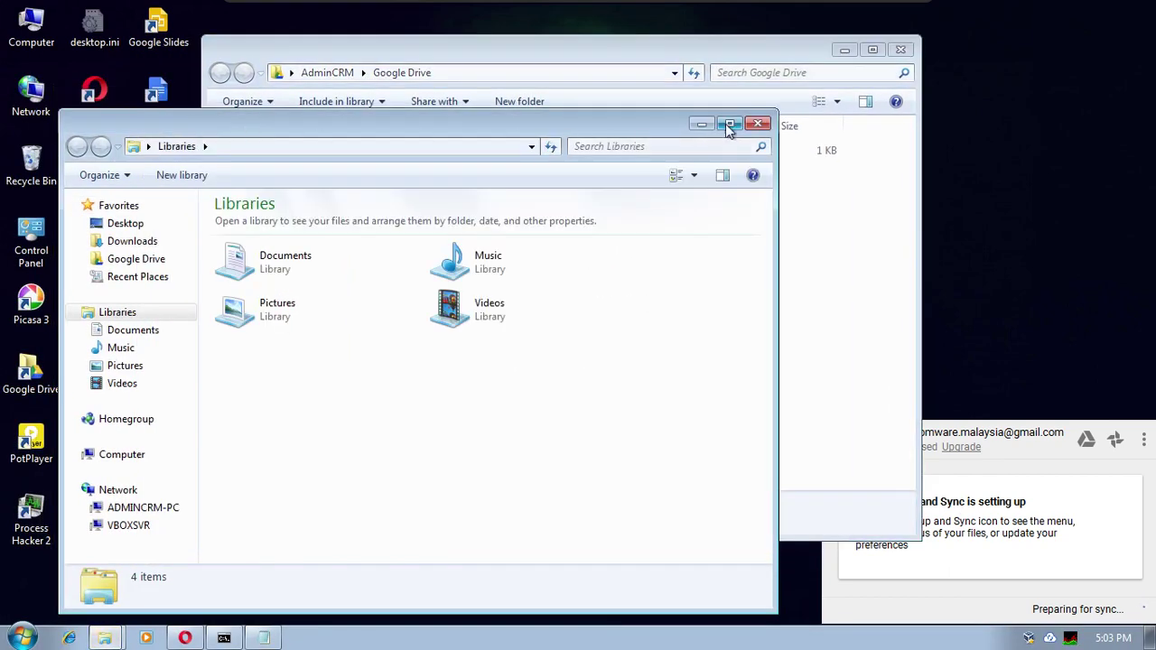
left_click(764, 128)
left_click_drag(685, 50, 514, 53)
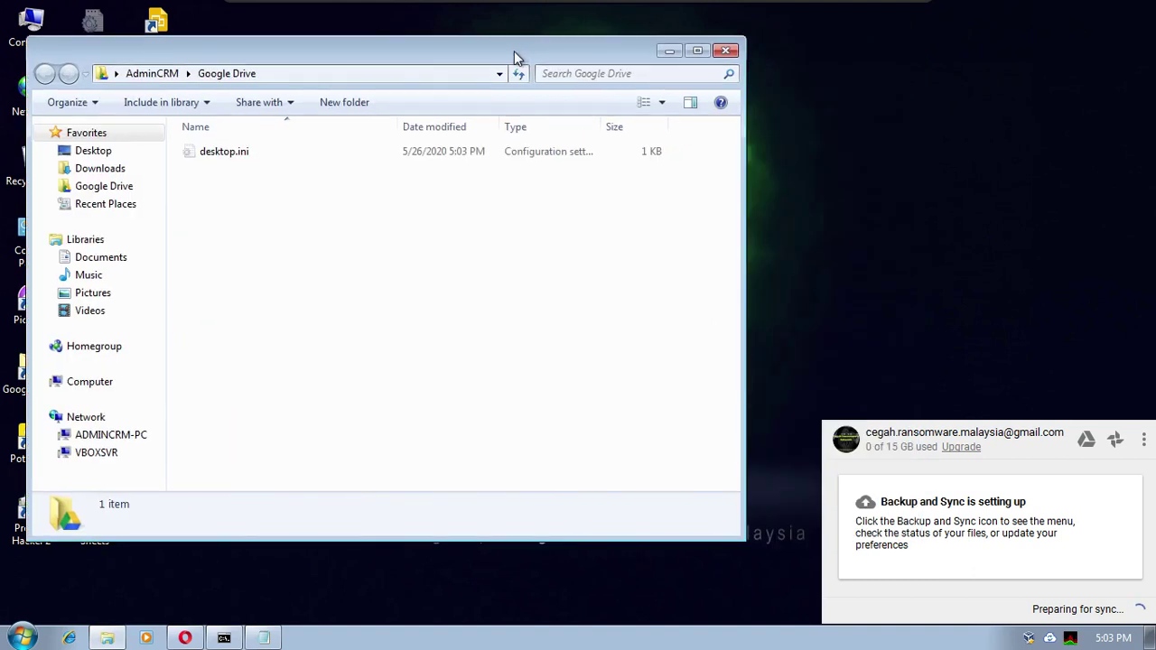
left_click(346, 77)
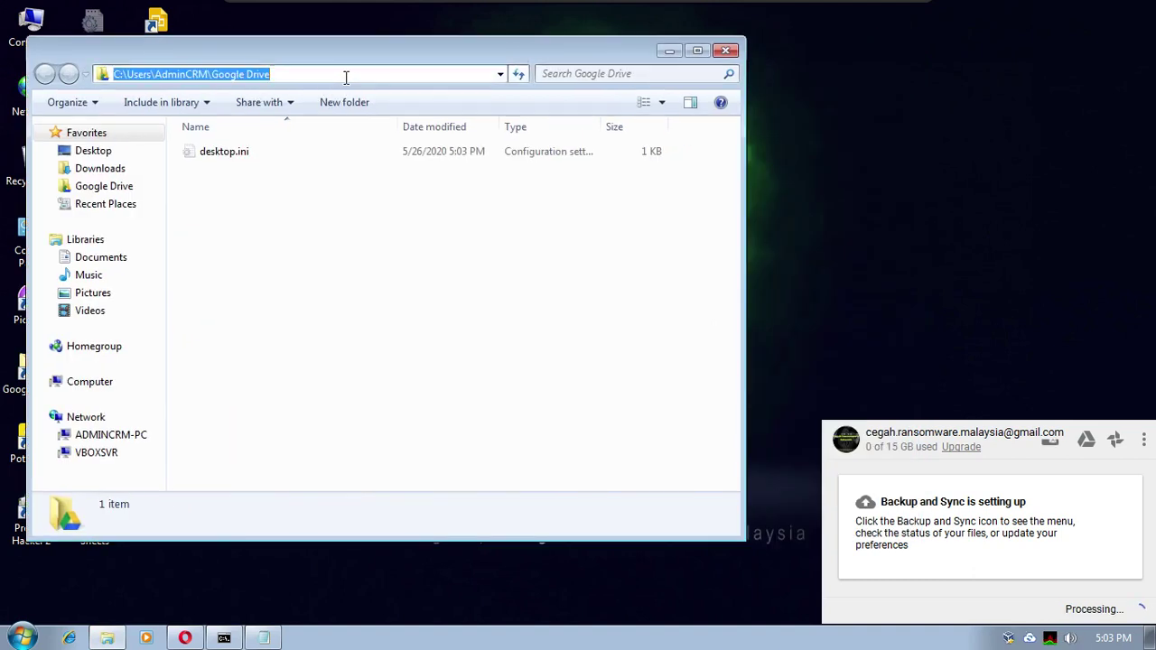
left_click(487, 281)
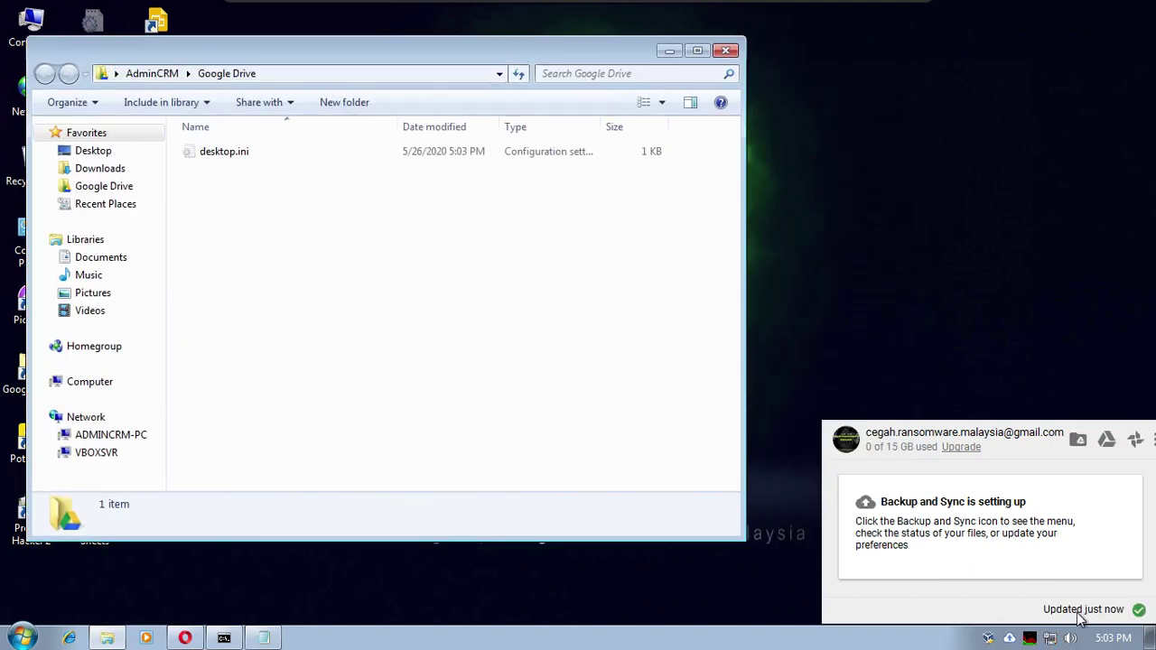
Refresh the Google Drive folder and examine its contents and the sync status.
right_click(470, 381)
left_click(501, 441)
right_click(334, 299)
left_click(357, 365)
left_click(114, 186)
left_click_drag(395, 49, 490, 42)
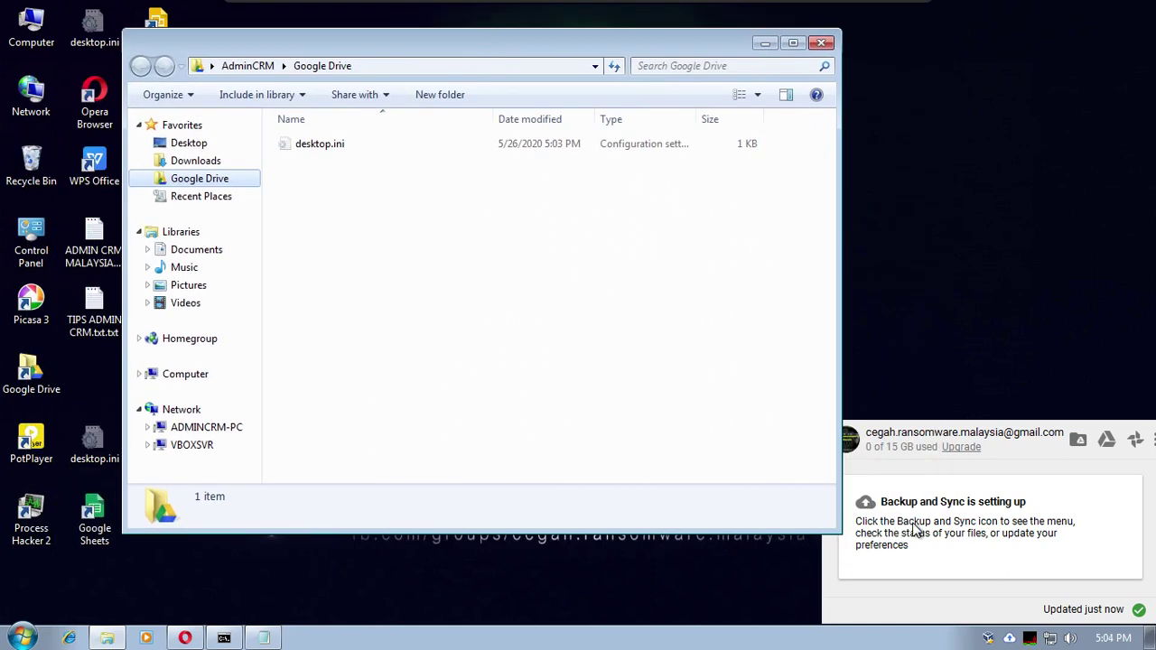
left_click(488, 318)
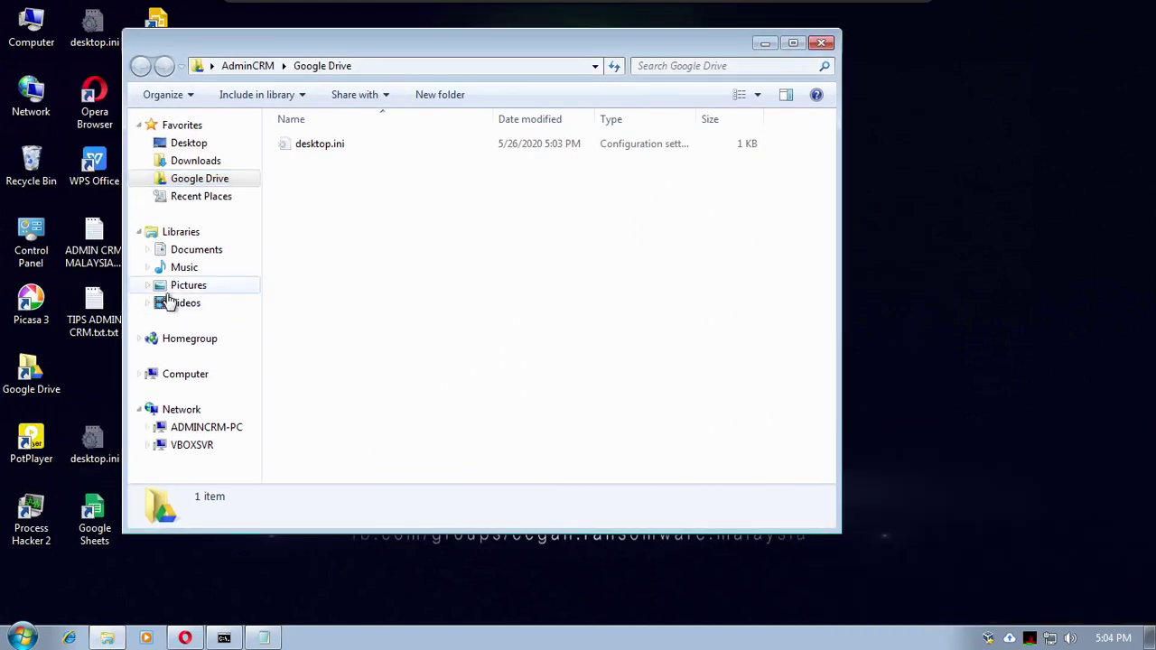
left_click(205, 179)
right_click(381, 170)
left_click(423, 237)
Reposition the TEST CLOUD STORAGE folder on the desktop and launch Backup and Sync from Google.
left_click_drag(387, 64, 664, 47)
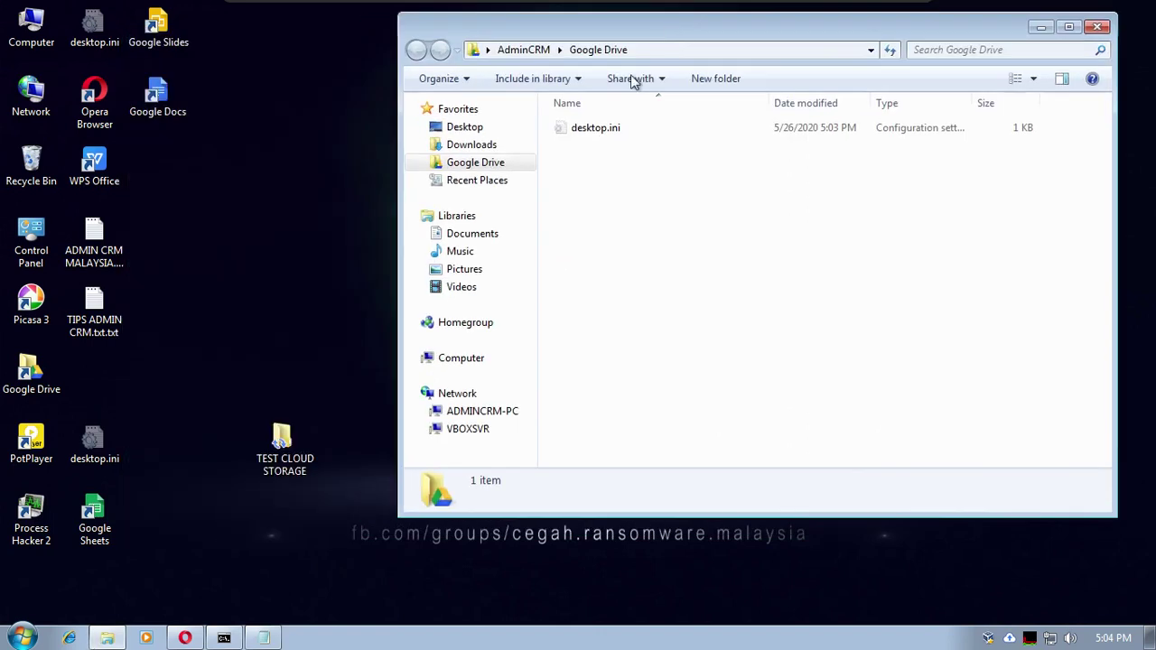
left_click_drag(282, 445, 225, 309)
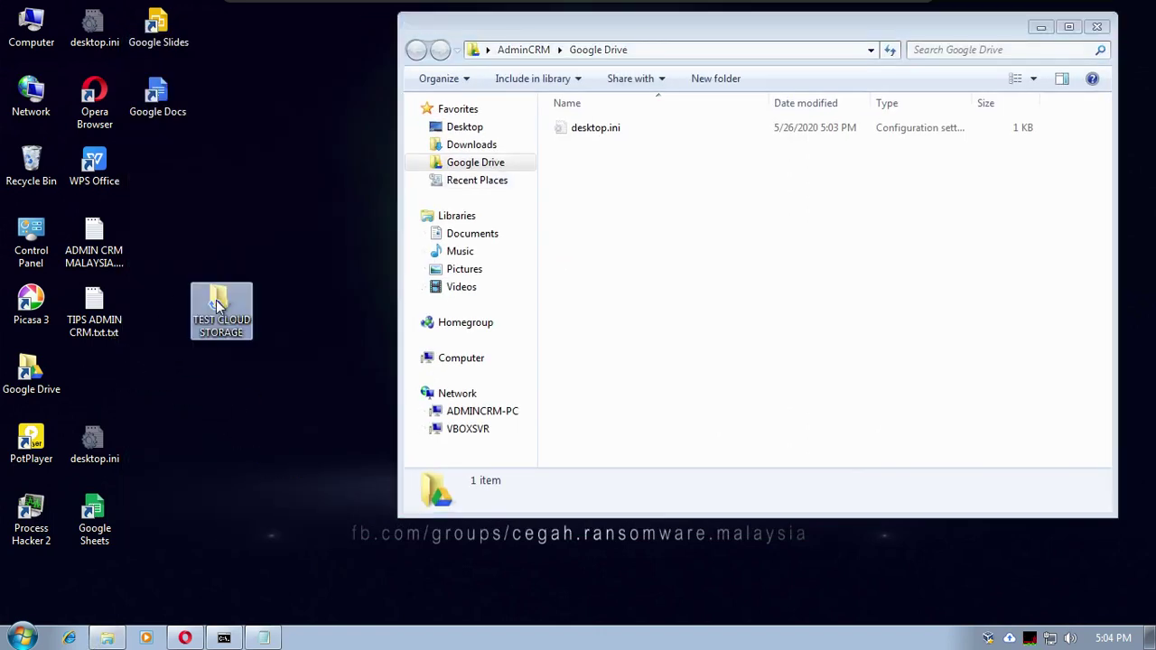
left_click(22, 638)
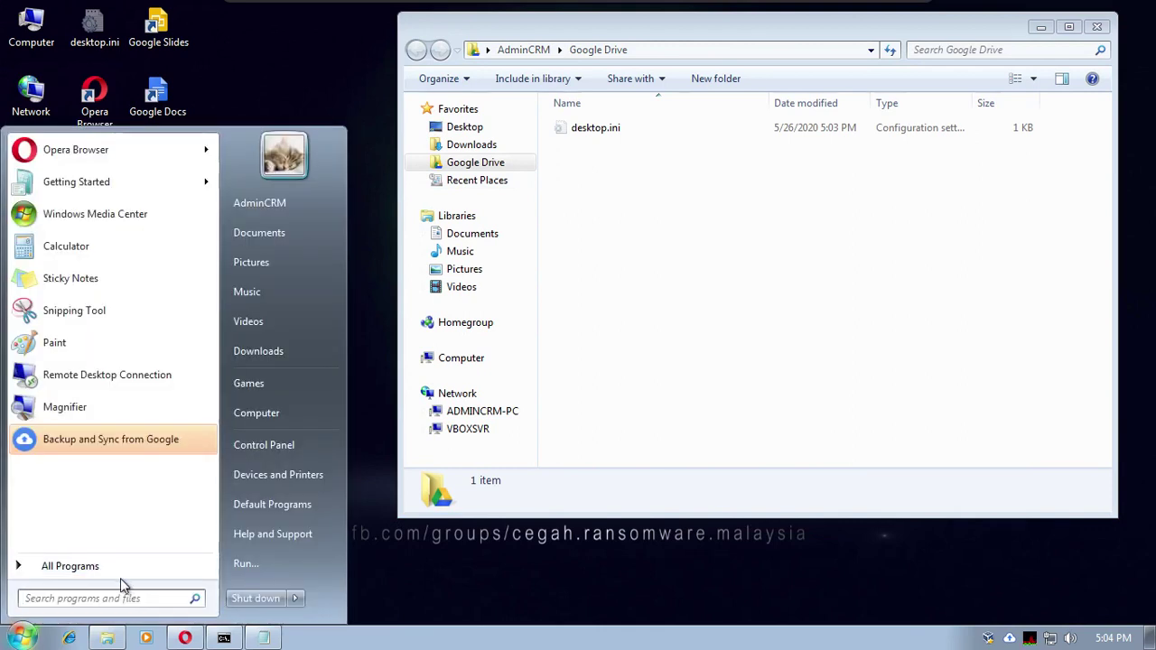
left_click(108, 439)
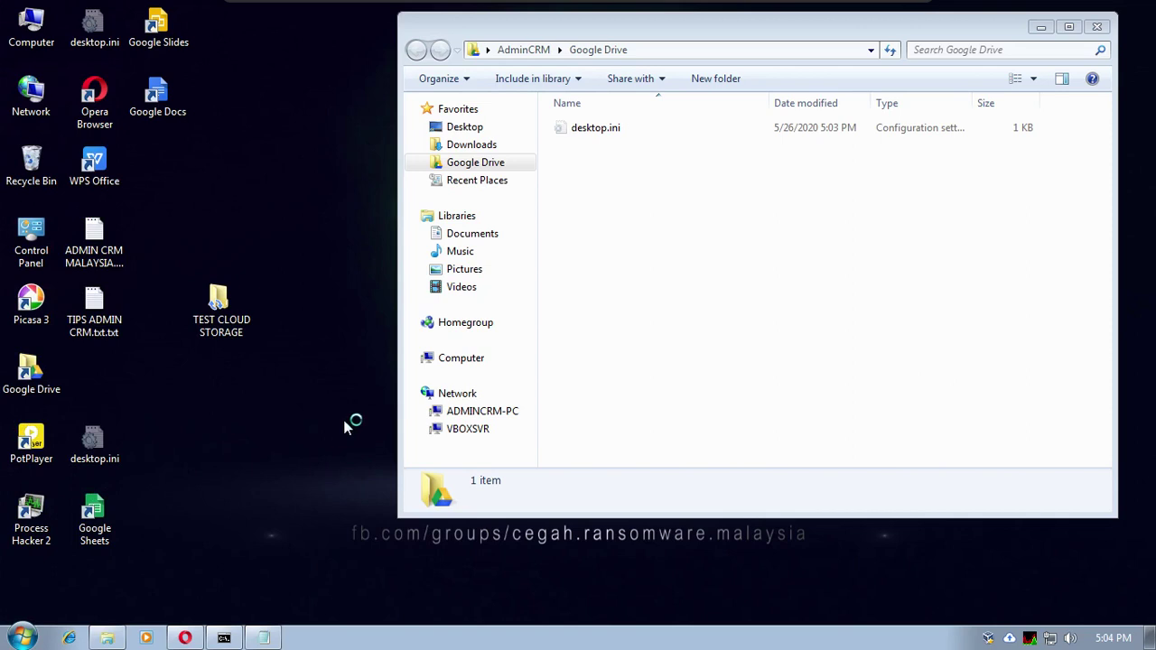
Check the Backup and Sync status and close both Google Drive folder windows.
left_click(1015, 640)
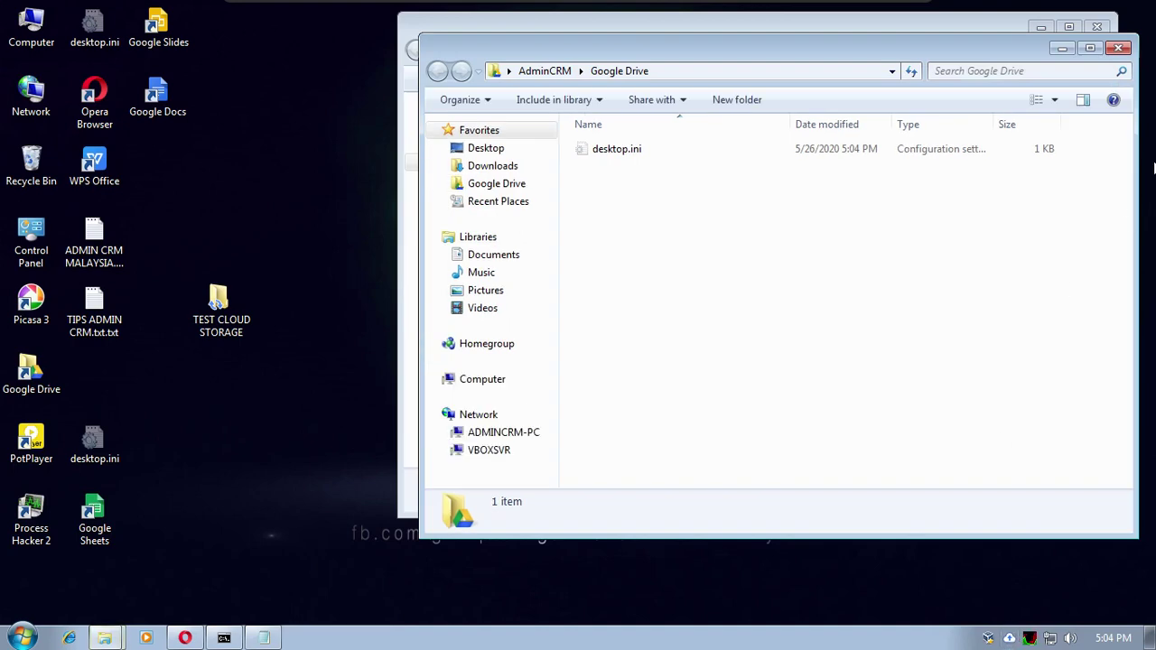
left_click(1118, 47)
left_click(1098, 27)
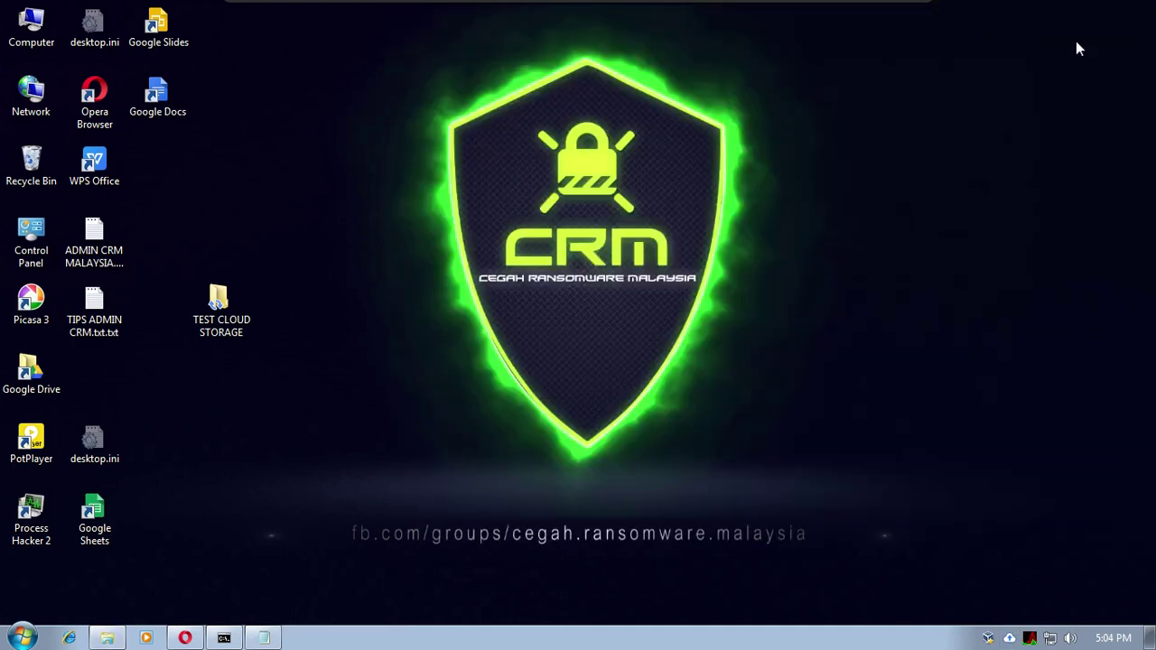
Open the Computer window and go to the local Google Drive folder from there.
left_click(25, 638)
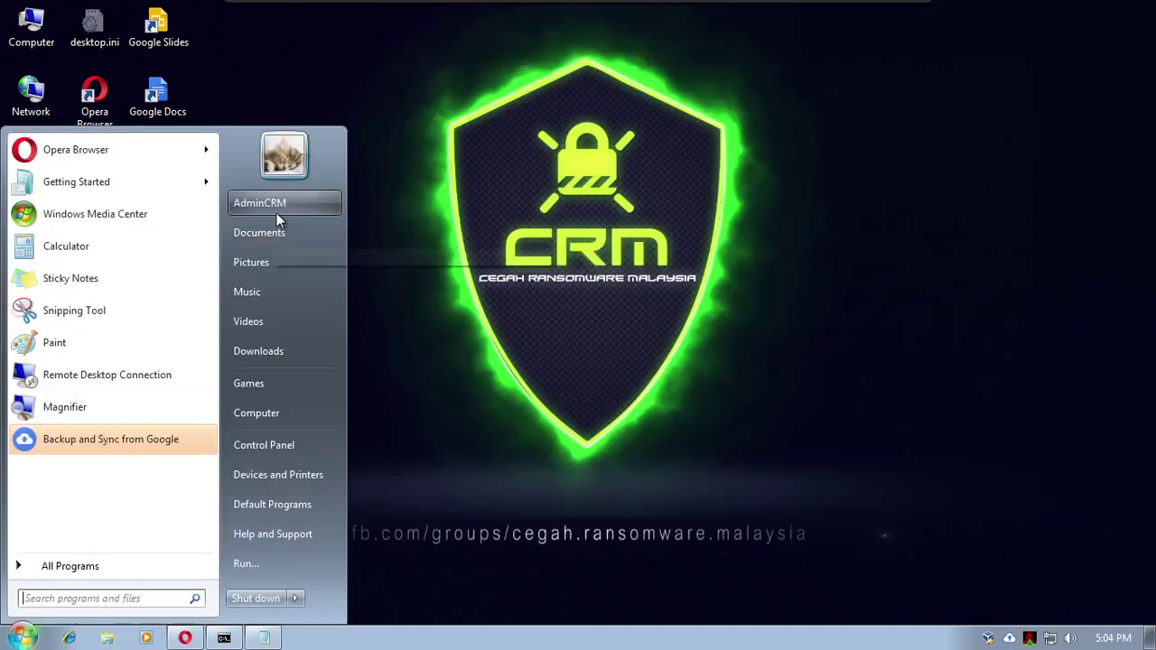
left_click(255, 422)
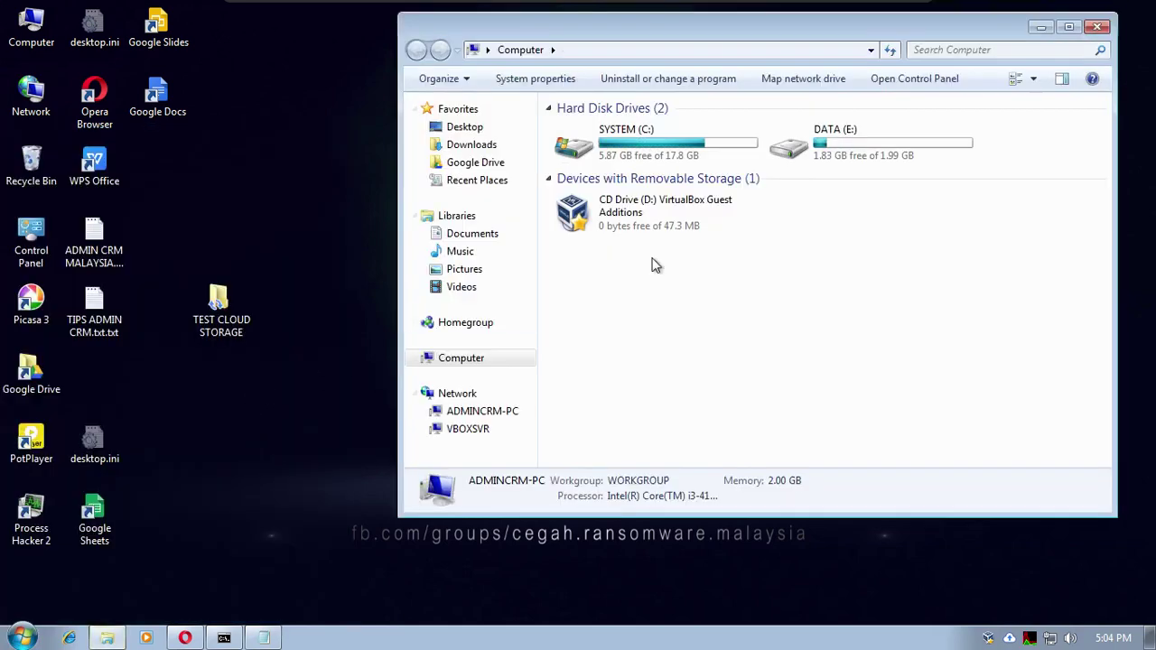
left_click(475, 162)
Check the files in the desktop's TEST CLOUD STORAGE folder and copy that folder into the Google Drive folder.
left_click(231, 327)
double_click(233, 329)
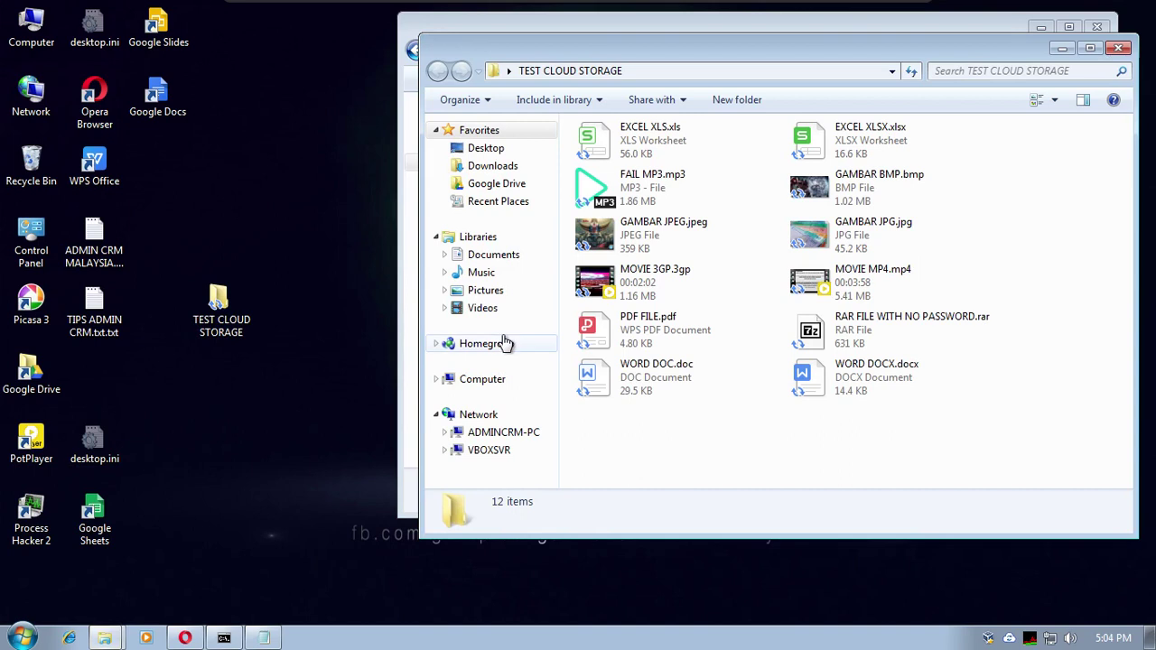
left_click(1118, 48)
right_click(244, 304)
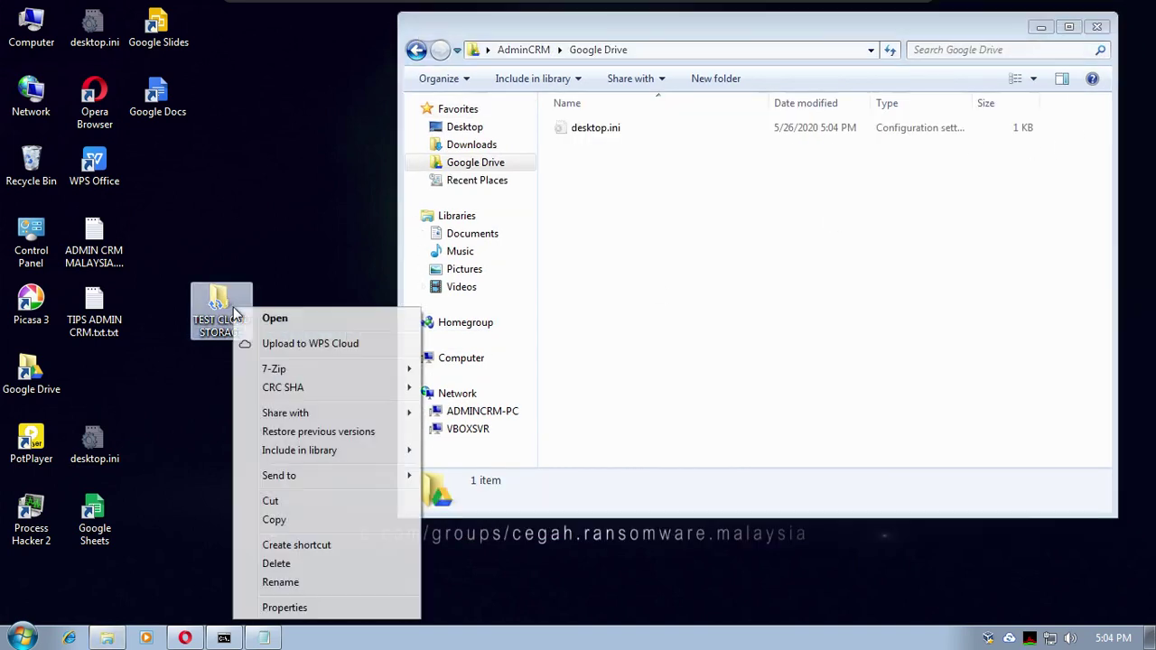
left_click(294, 521)
left_click(678, 283)
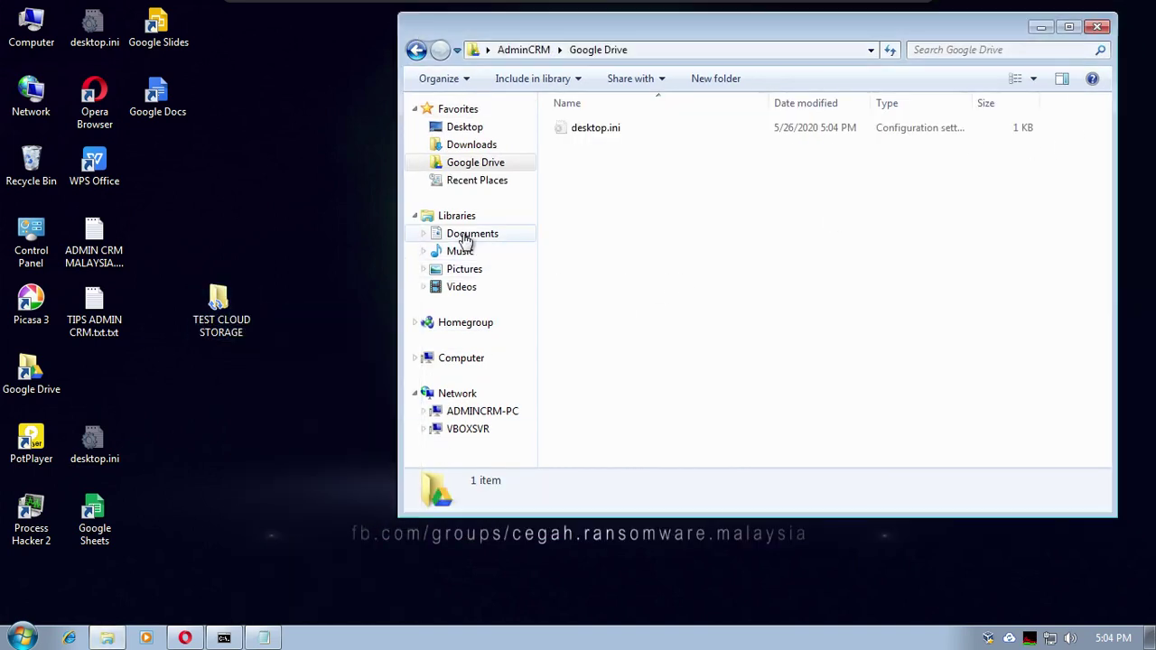
right_click(649, 189)
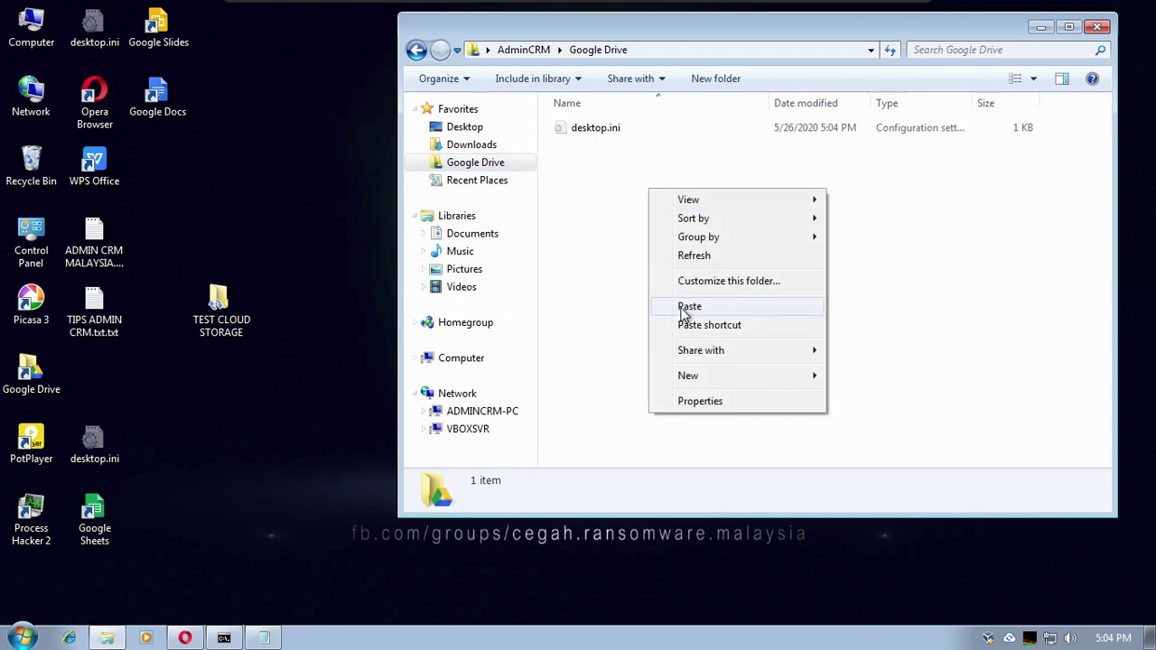
left_click(685, 314)
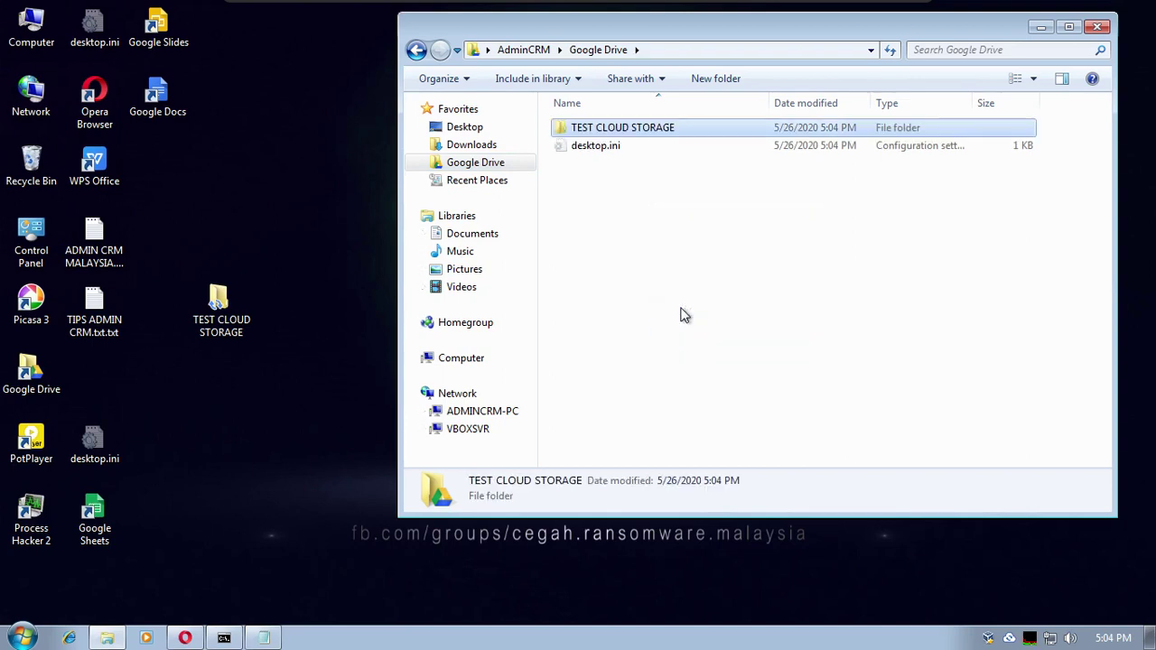
Rename the copied folder as TEST CLOUD STORAGE DALAM GOOGLE and continue the sync merge.
right_click(708, 130)
left_click(754, 436)
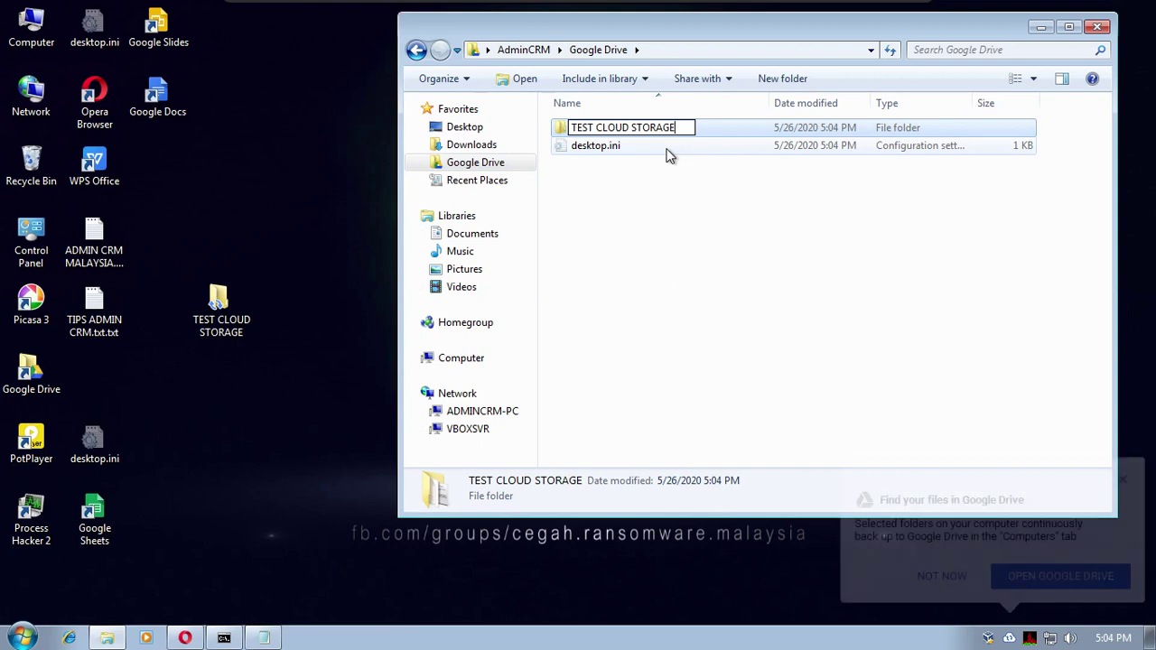
type("DALAM GOOGLE")
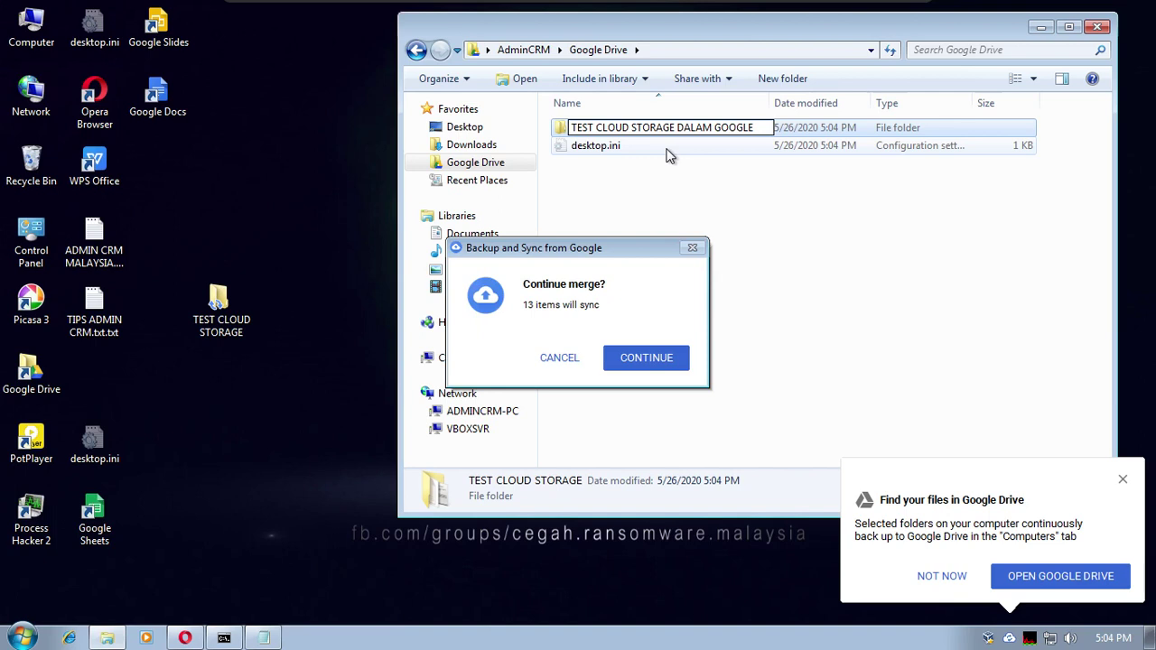
left_click(649, 362)
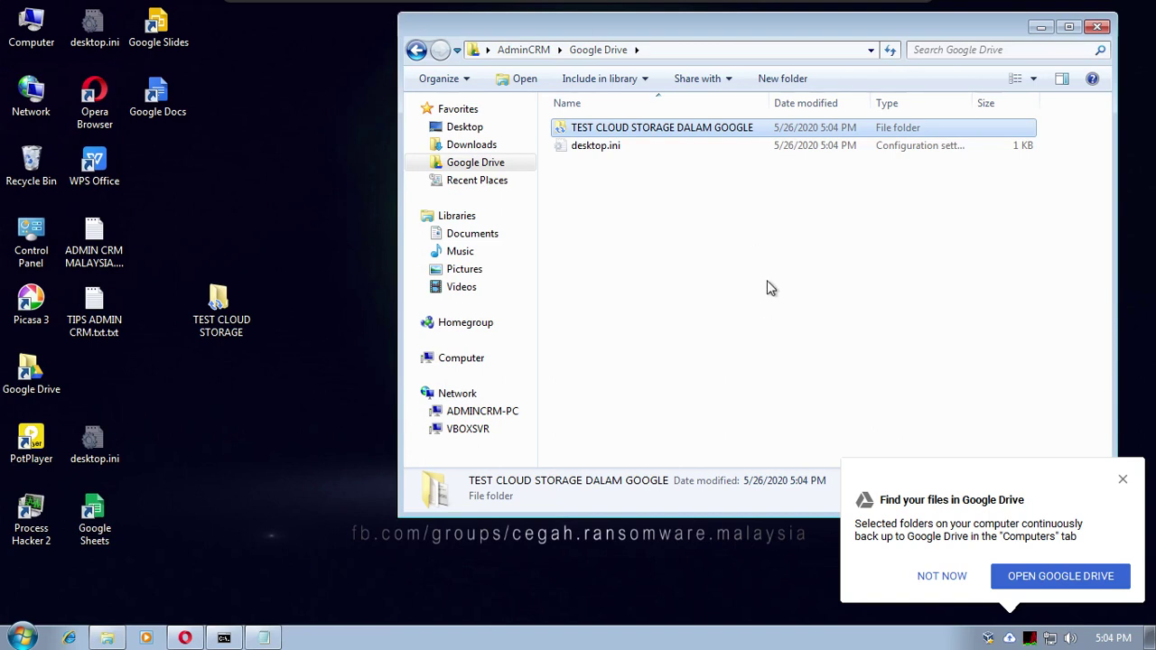
Launch Google Drive on the web from the sync notification and open the local TEST CLOUD STORAGE DALAM GOOGLE folder.
left_click(1041, 578)
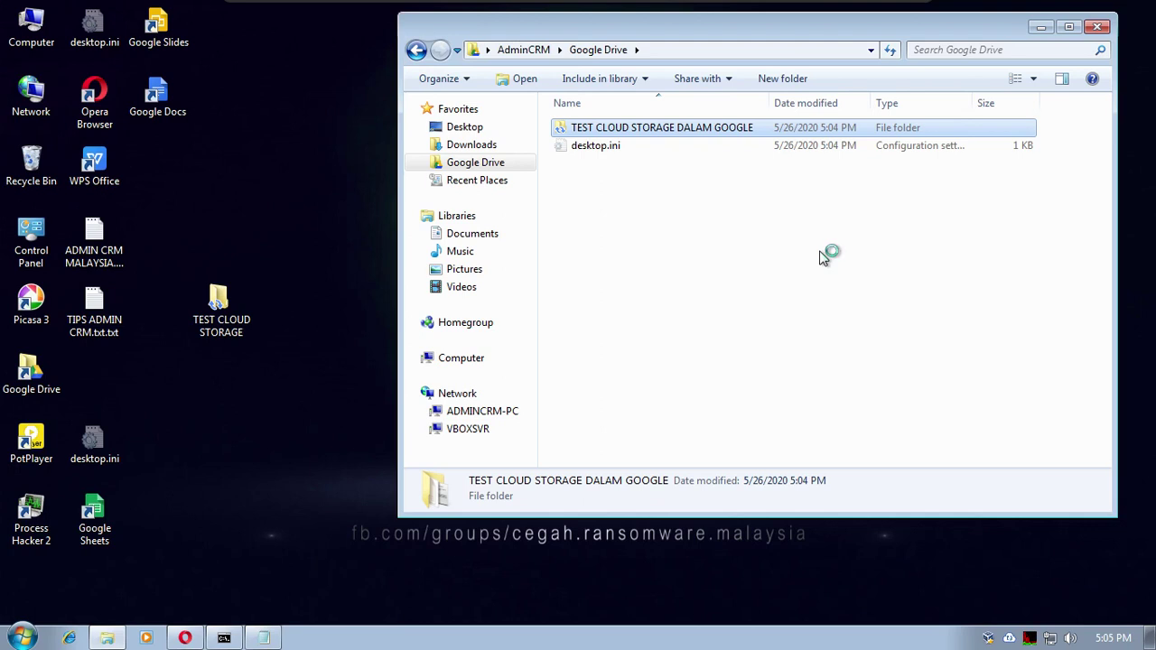
double_click(684, 127)
right_click(748, 421)
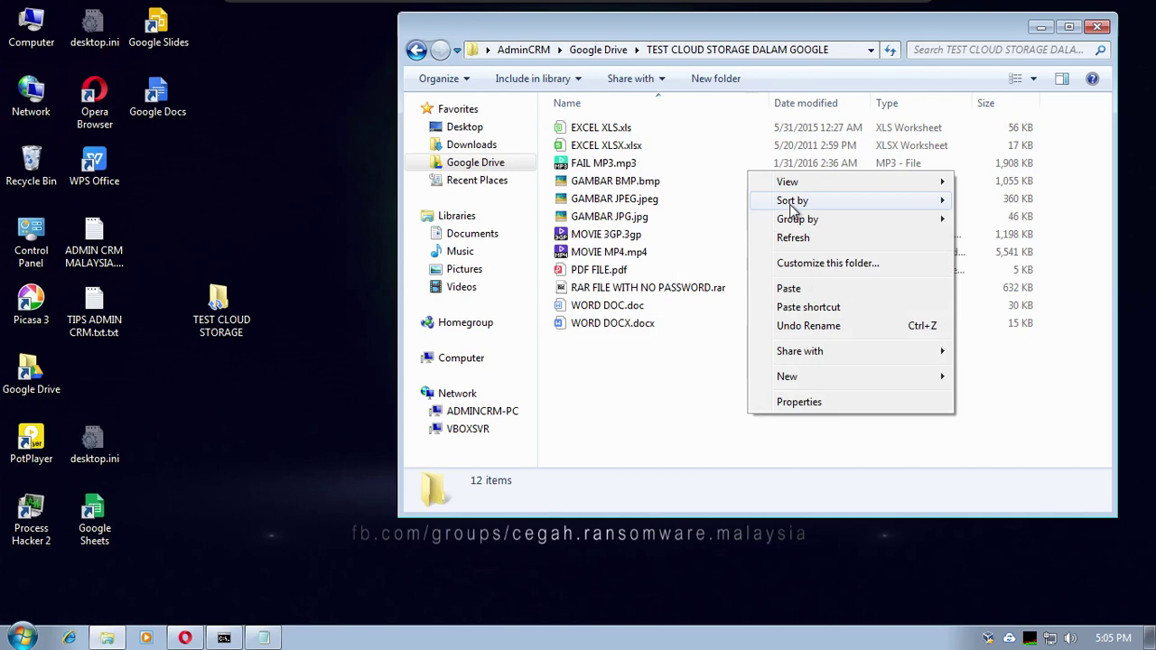
mouse_move(787, 186)
left_click(1048, 273)
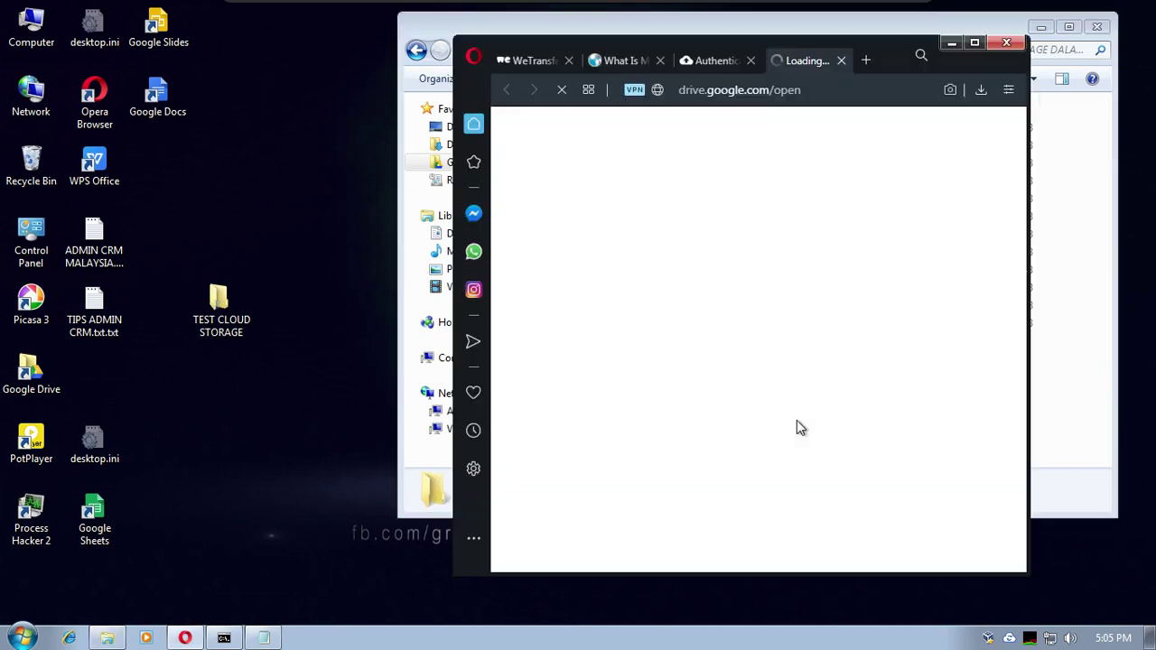
In the maximized Opera window, close the Authentication Status tab and pin the What Is My IP Address and WeTransfer tabs.
left_click(976, 44)
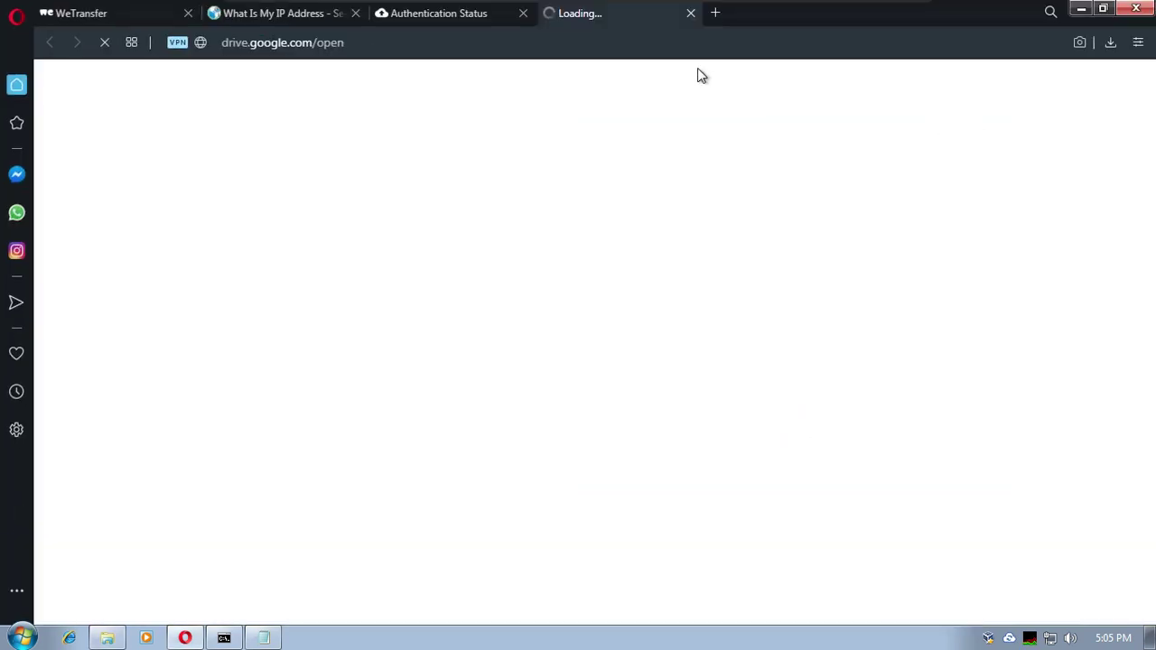
left_click(492, 13)
left_click(523, 13)
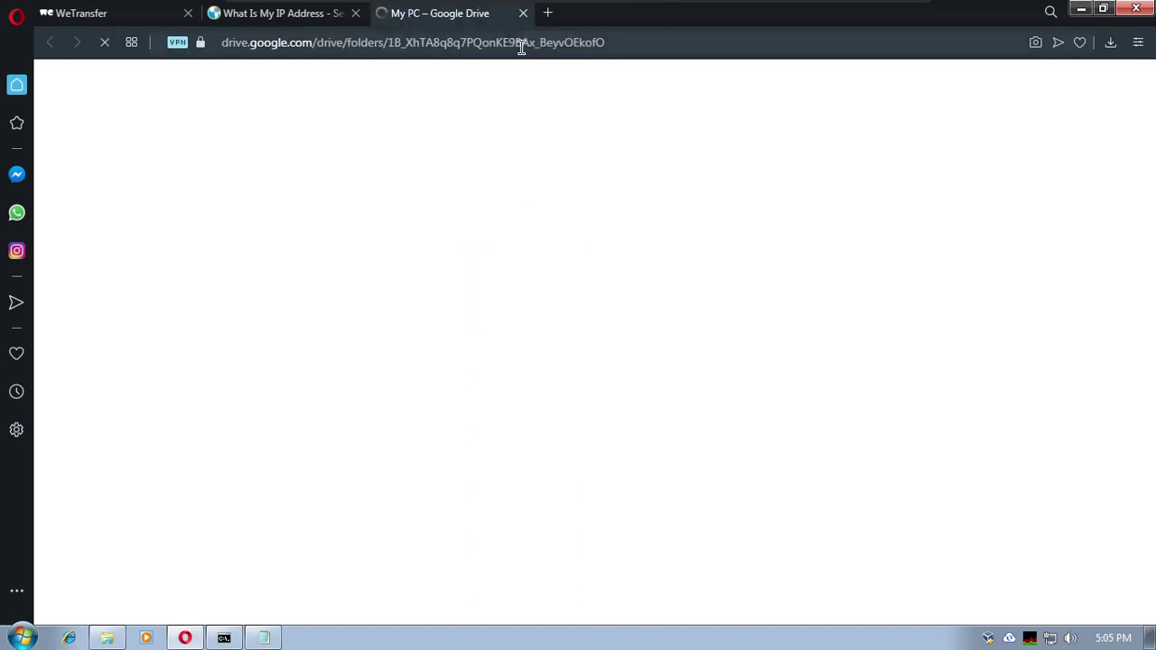
right_click(316, 16)
left_click(327, 131)
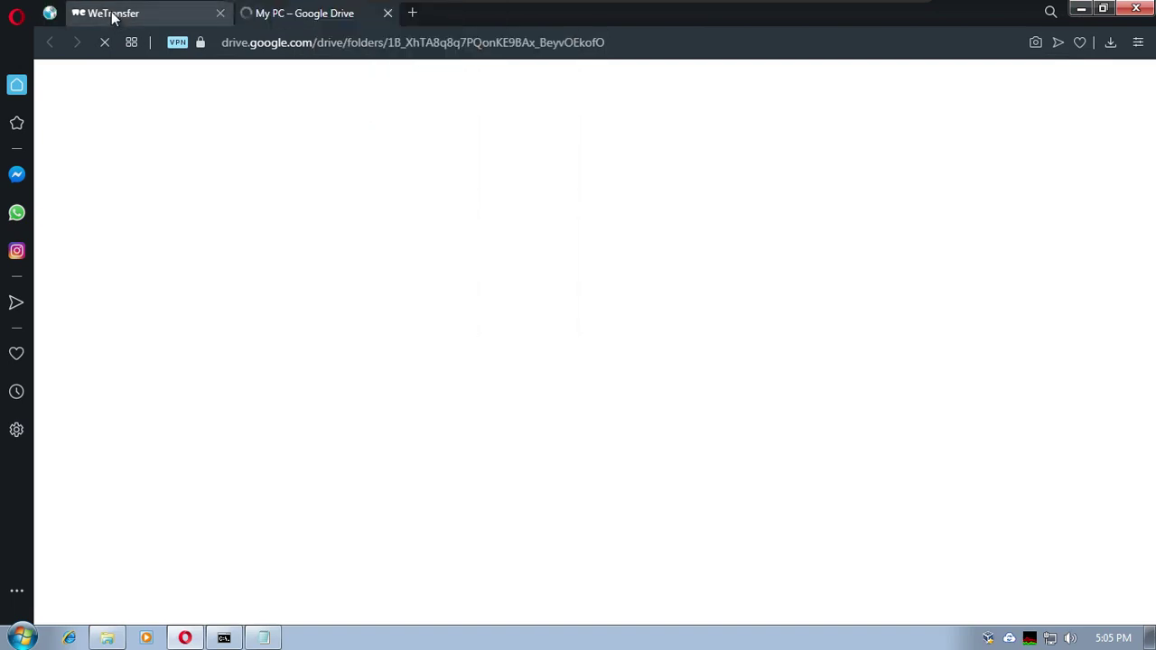
right_click(112, 12)
left_click(142, 131)
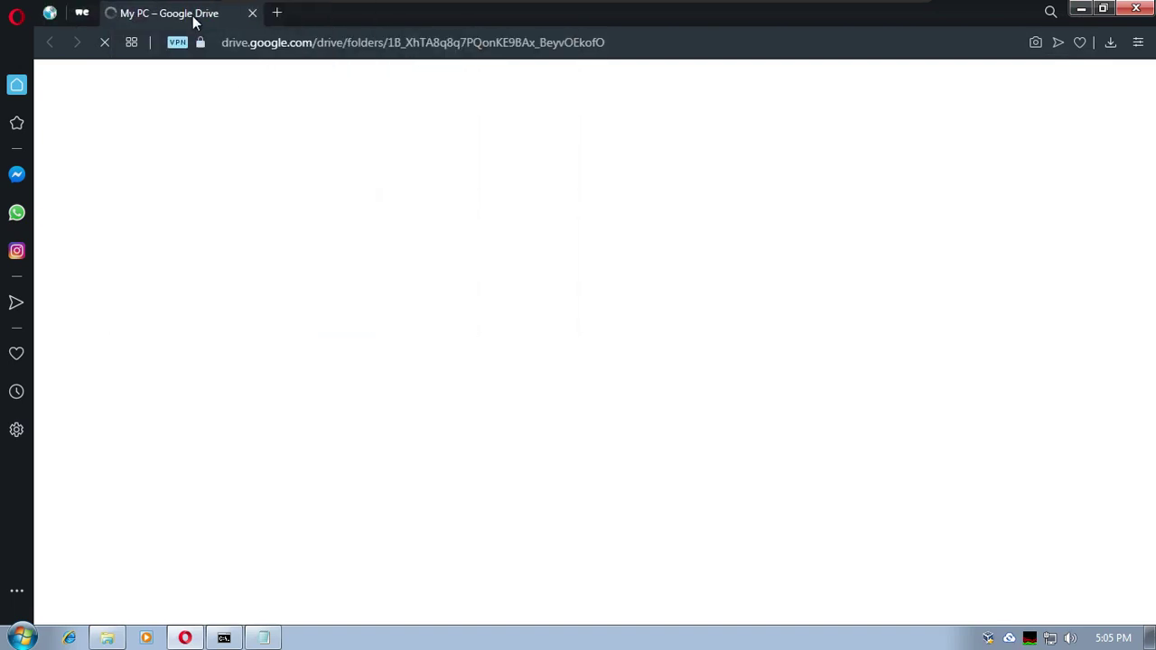
Restore the browser to a smaller window, move it lower and bring the folder window in front of it.
left_click(1103, 8)
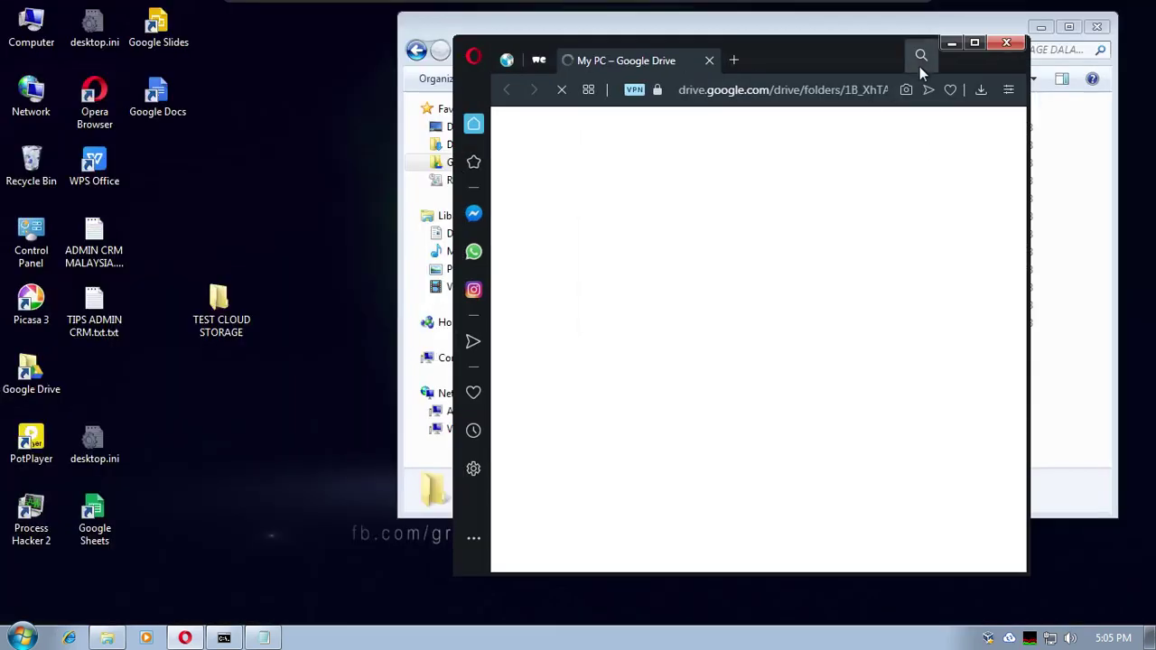
left_click_drag(842, 57, 842, 102)
left_click(843, 39)
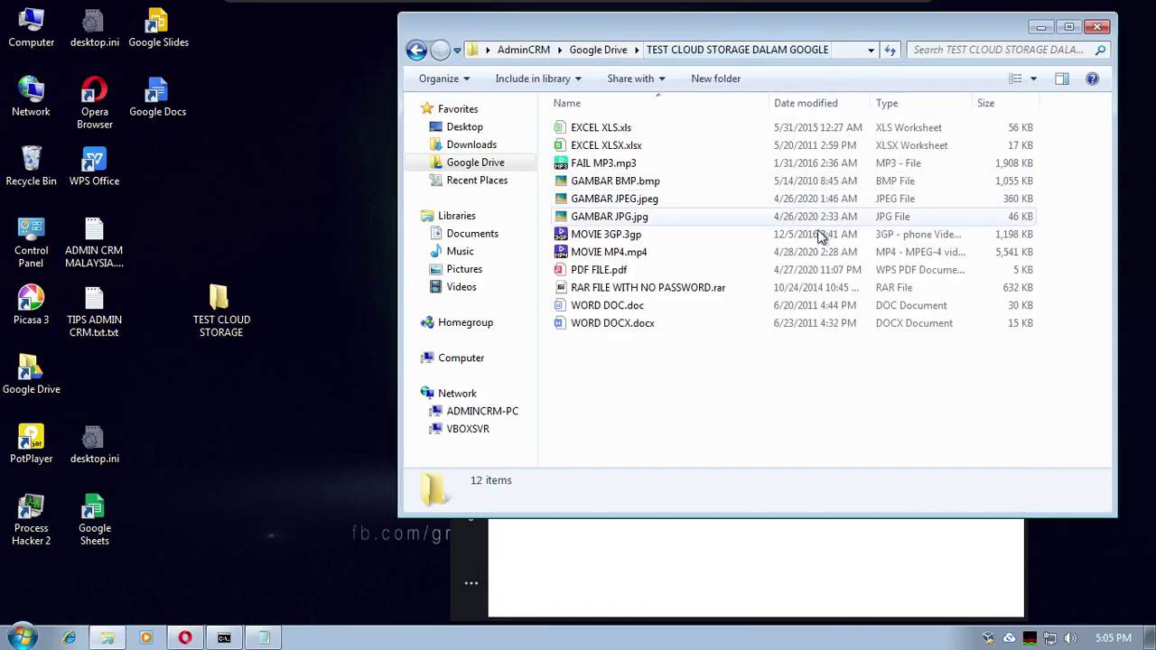
Show the files in the TEST CLOUD STORAGE DALAM GOOGLE folder as tiles.
right_click(716, 386)
mouse_move(793, 158)
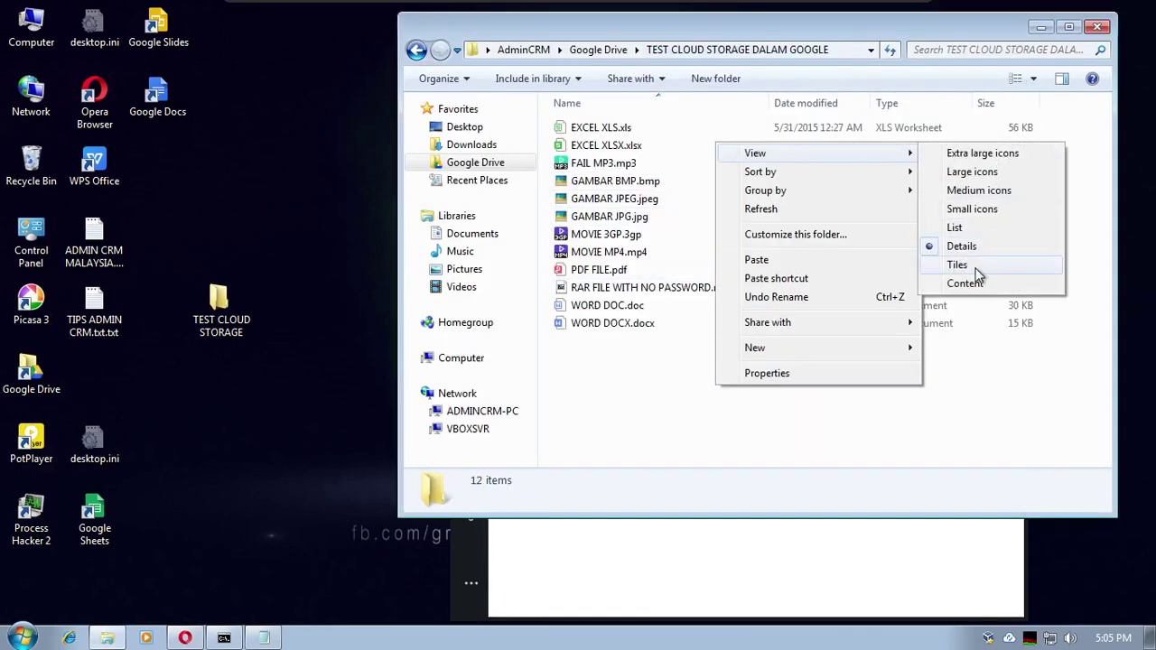
left_click(987, 266)
Return to the parent Google Drive folder and check the Backup and Sync upload progress.
left_click(595, 53)
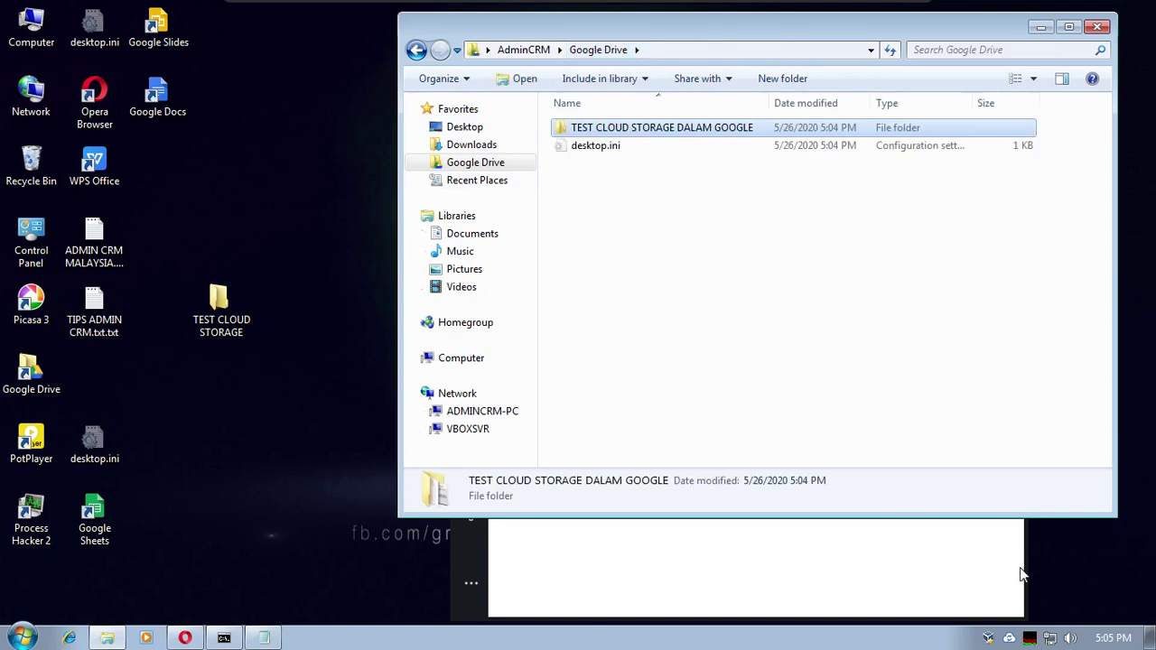
left_click(1007, 640)
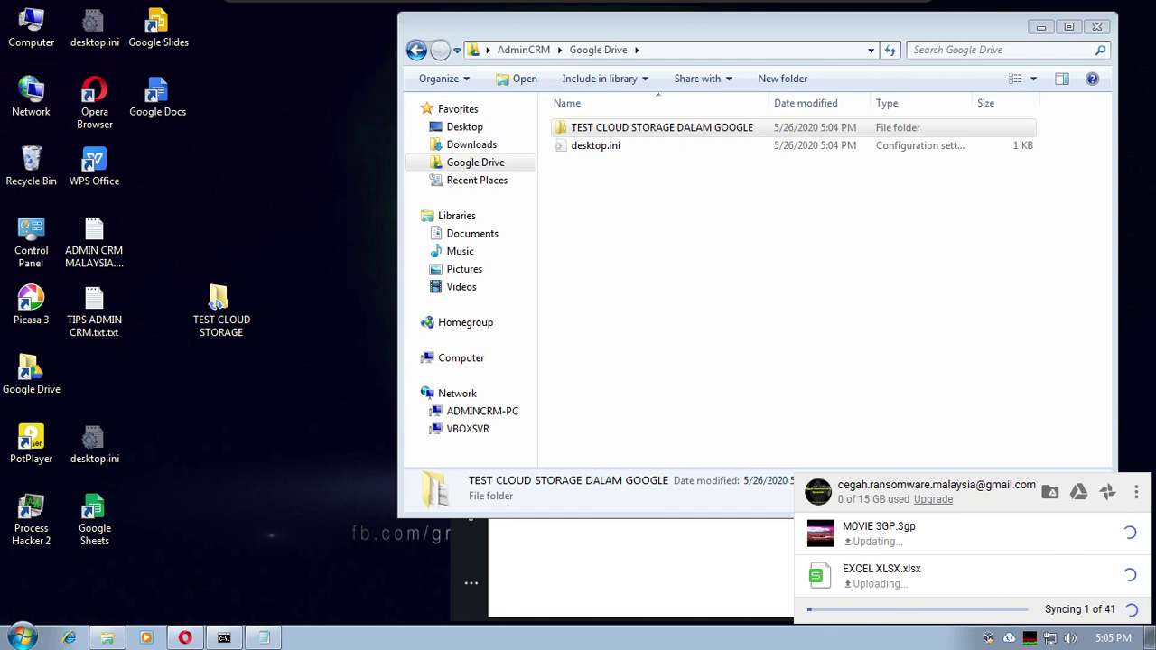
Add "MIN PAUSE DULU JAP VIDEO NI BAGI HABIS SYNC DULU..SORRY..NANTI MIN SAMBUNG BALIK." below the list in the Notepad note and minimize it.
left_click(253, 640)
left_click(336, 379)
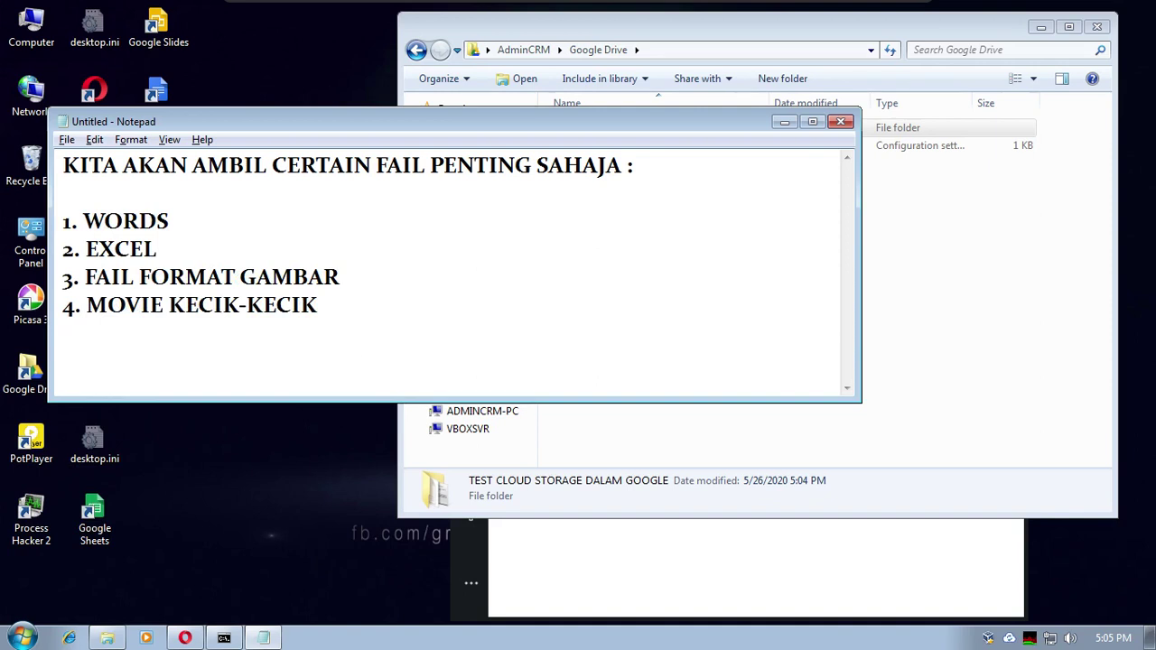
type("MIN PAUSE DULU JAP VIDEO NI BAGI HABI")
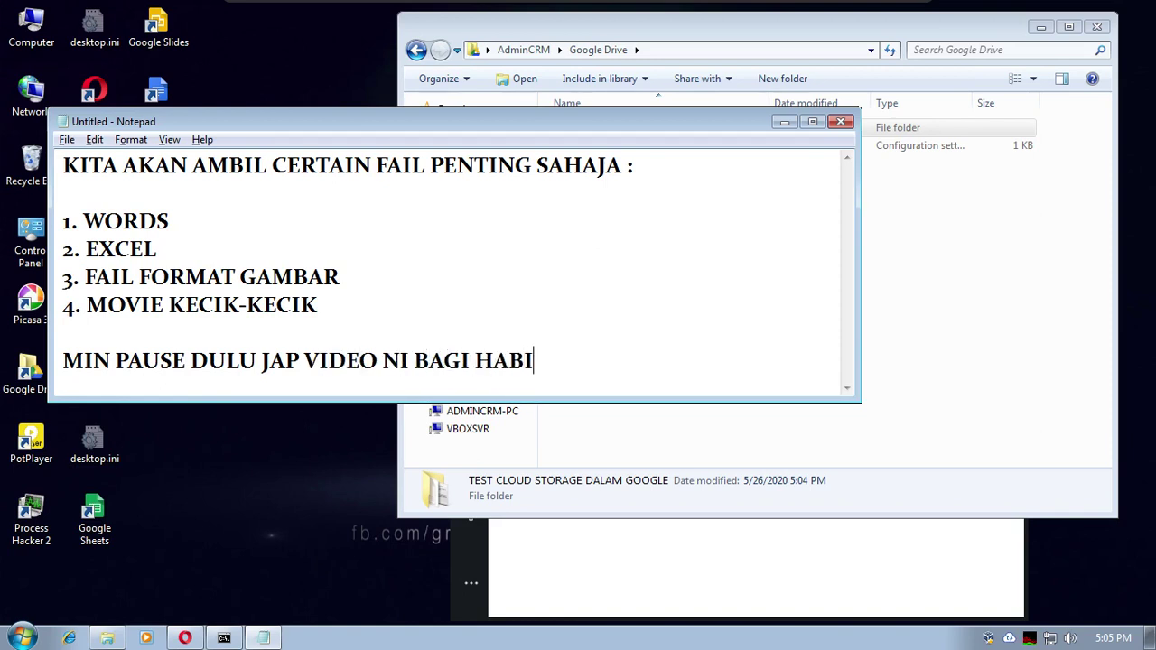
type("S SYNC DULU ")
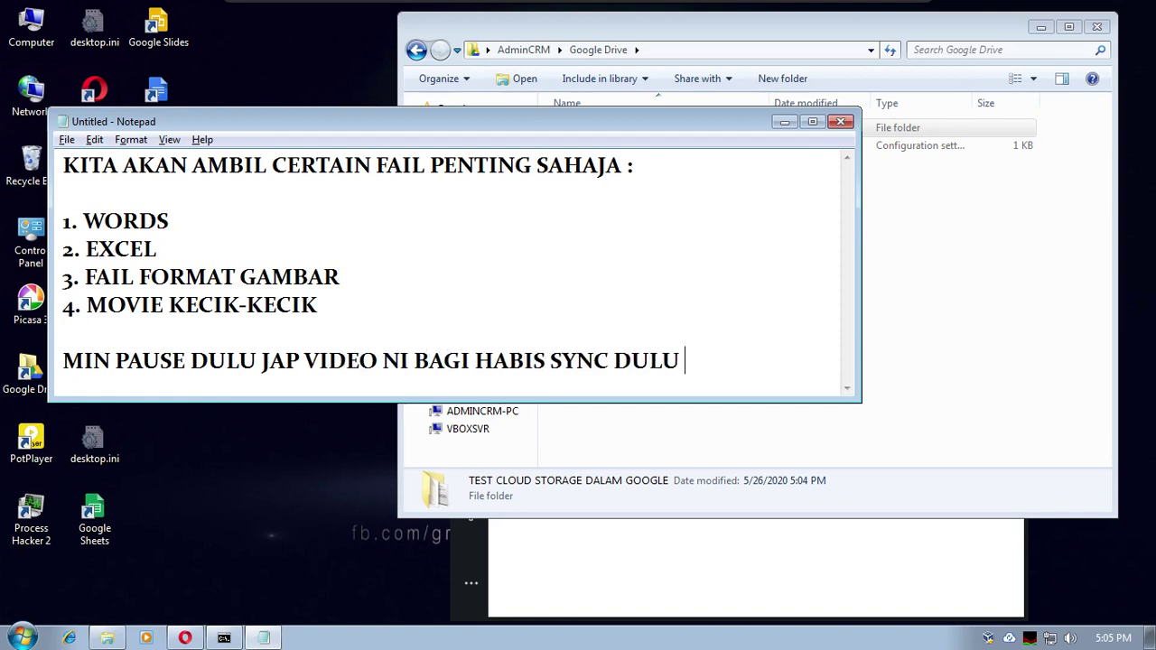
type("..SORRY")
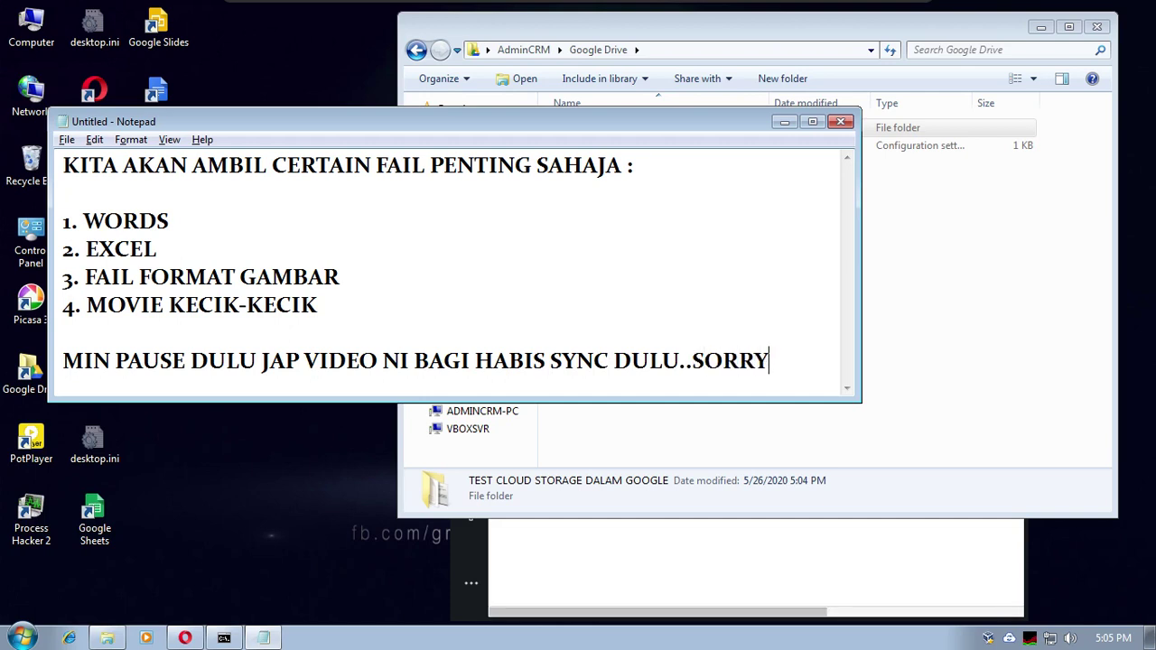
type("..NANTI MI")
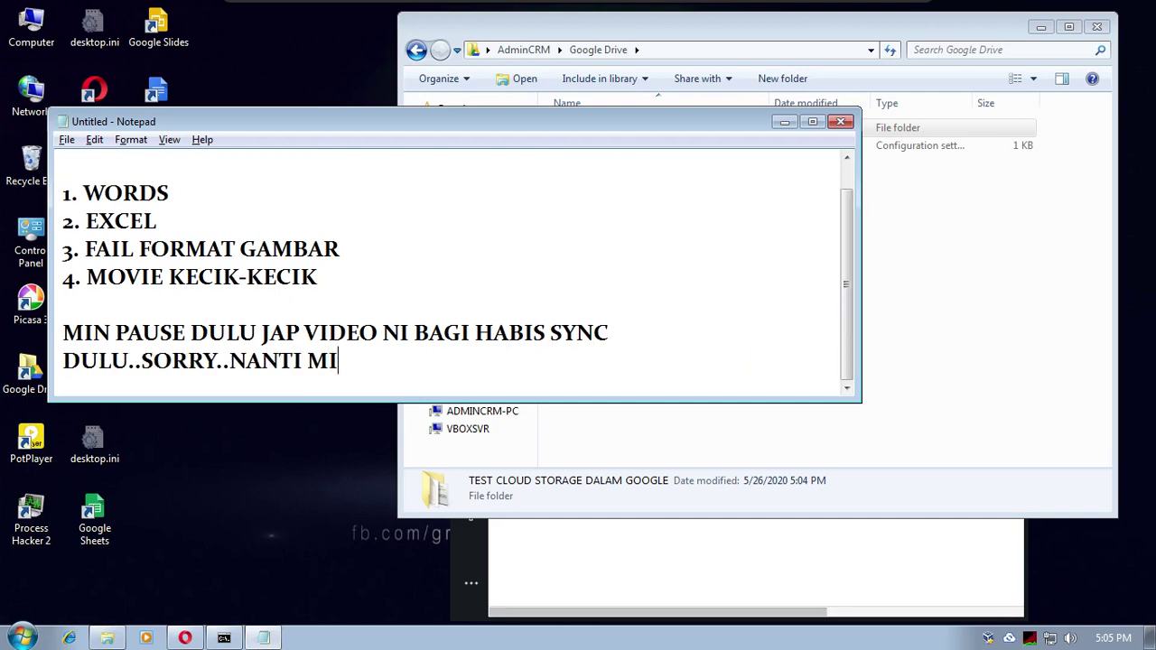
type("N SAMBUNG BALIK.")
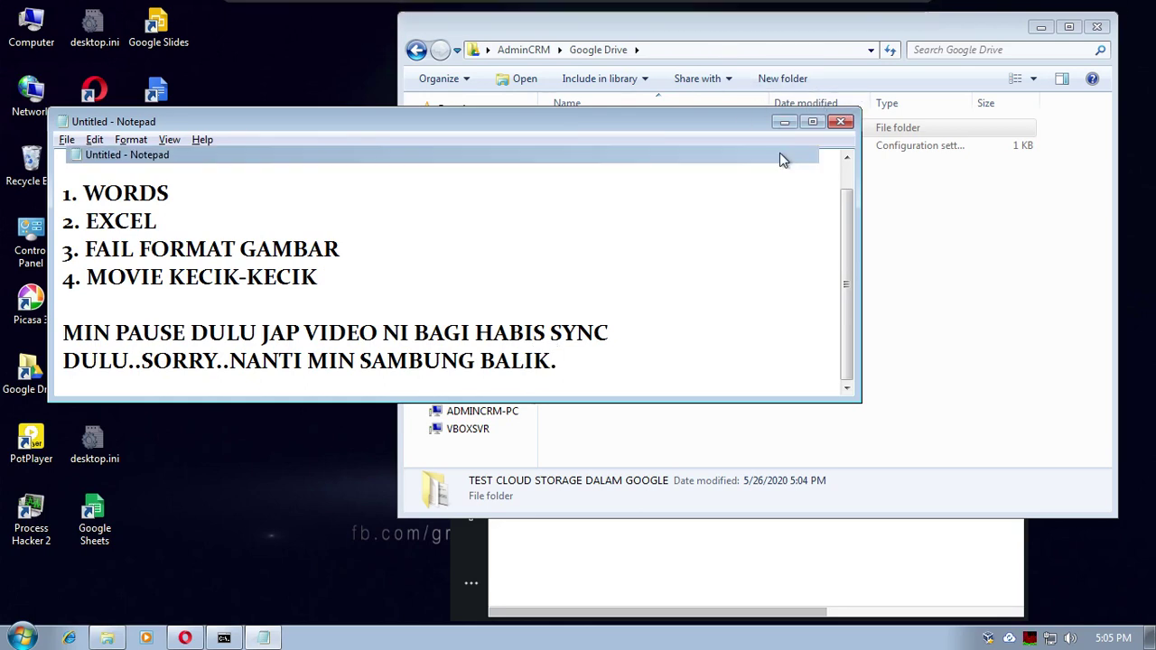
left_click(784, 122)
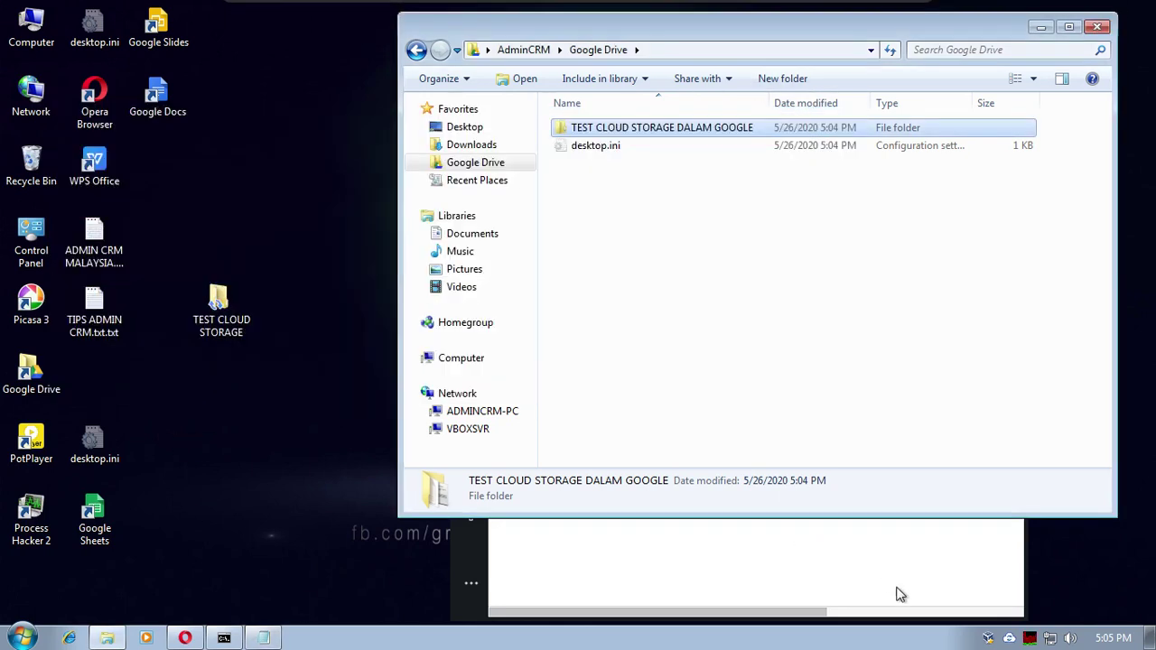
Check the sync progress, then take the virtual machine out of full screen to reach the host's screen recorder menu.
left_click(1010, 638)
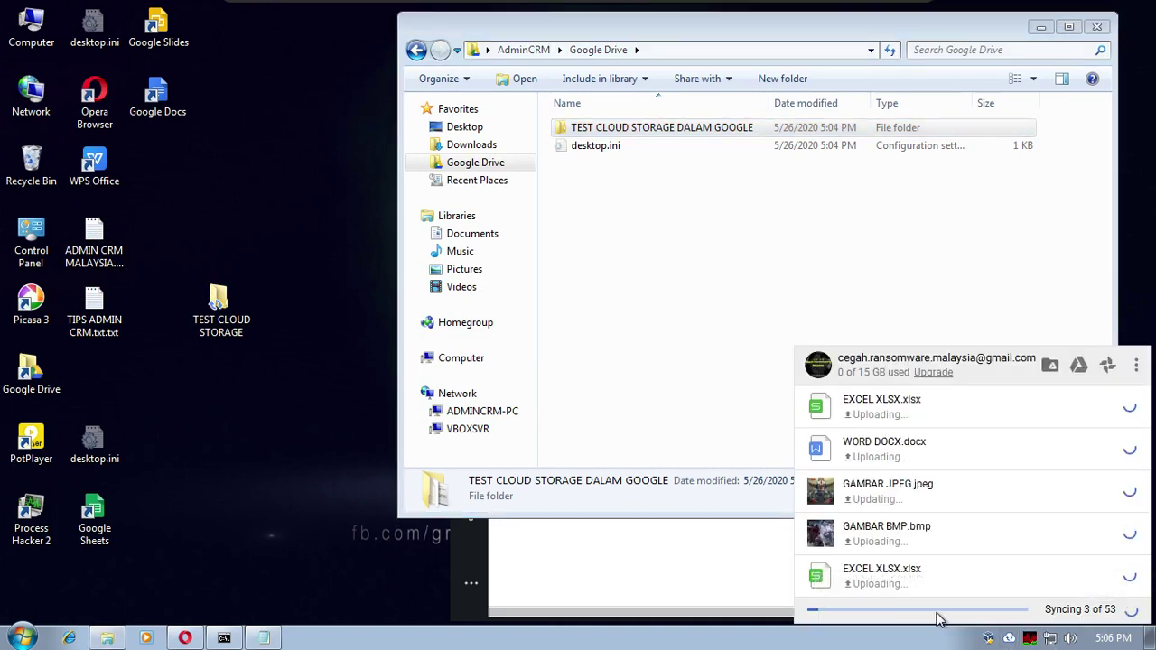
mouse_move(474, 7)
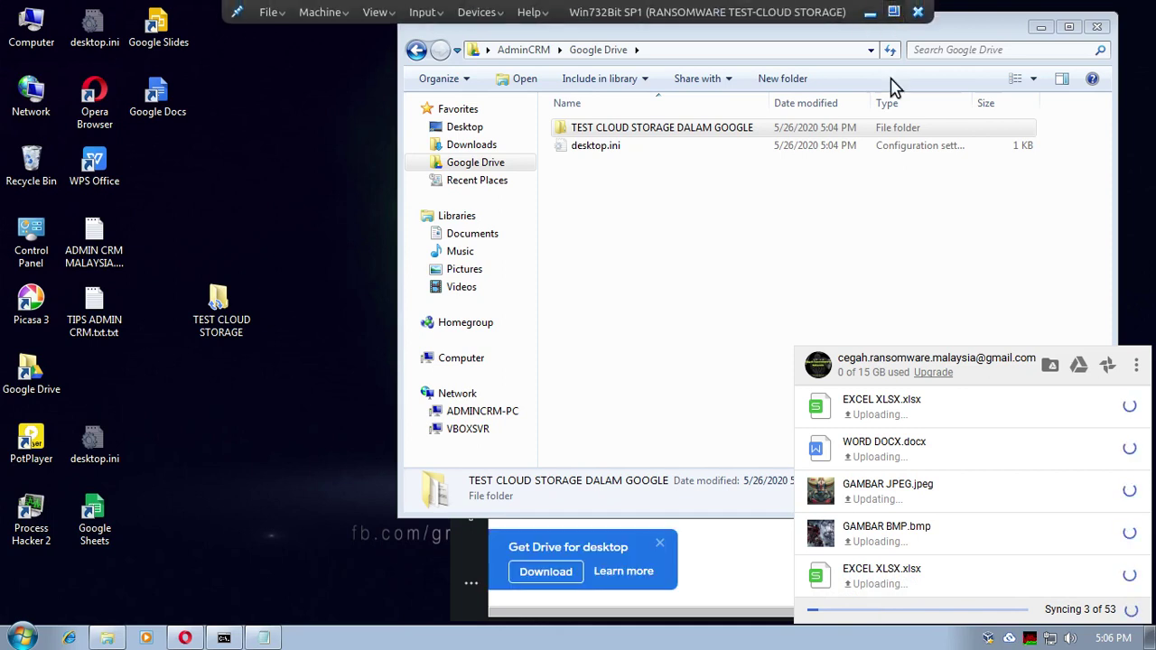
left_click(894, 10)
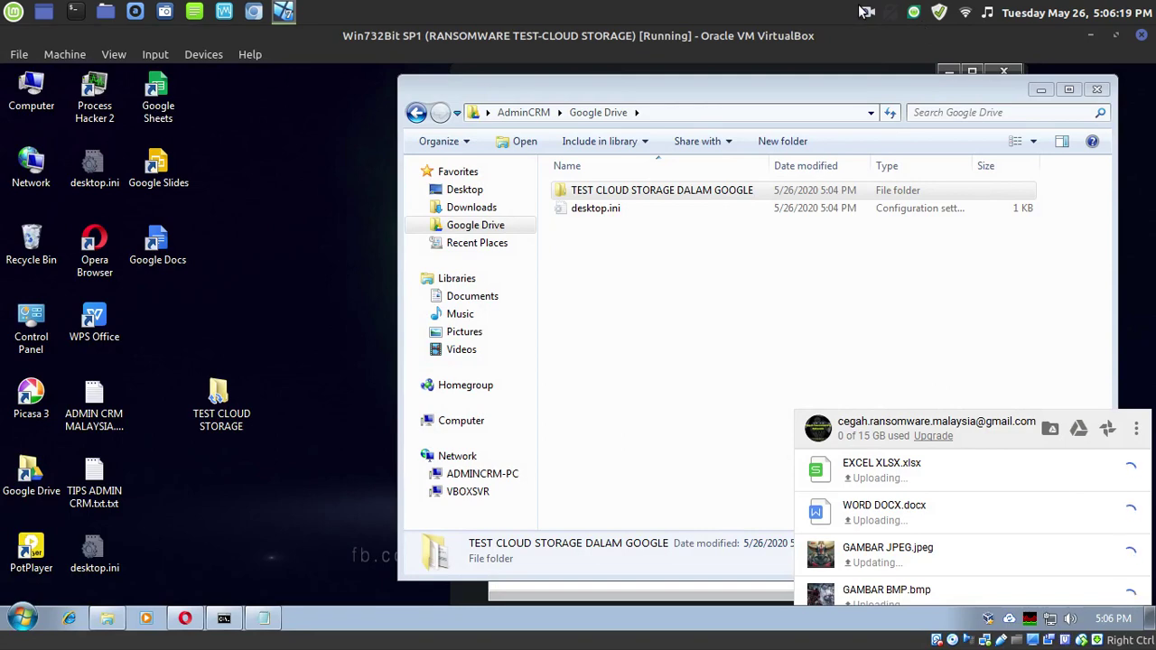
left_click(867, 11)
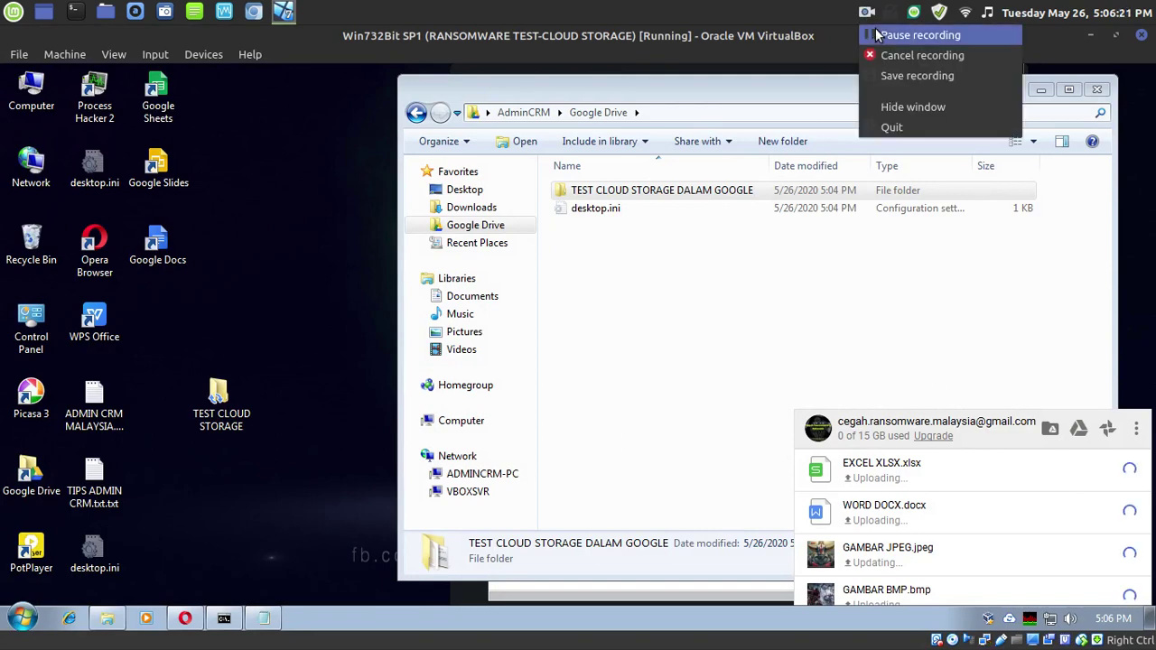
Pause the host's screen recording while the files finish syncing.
left_click(921, 34)
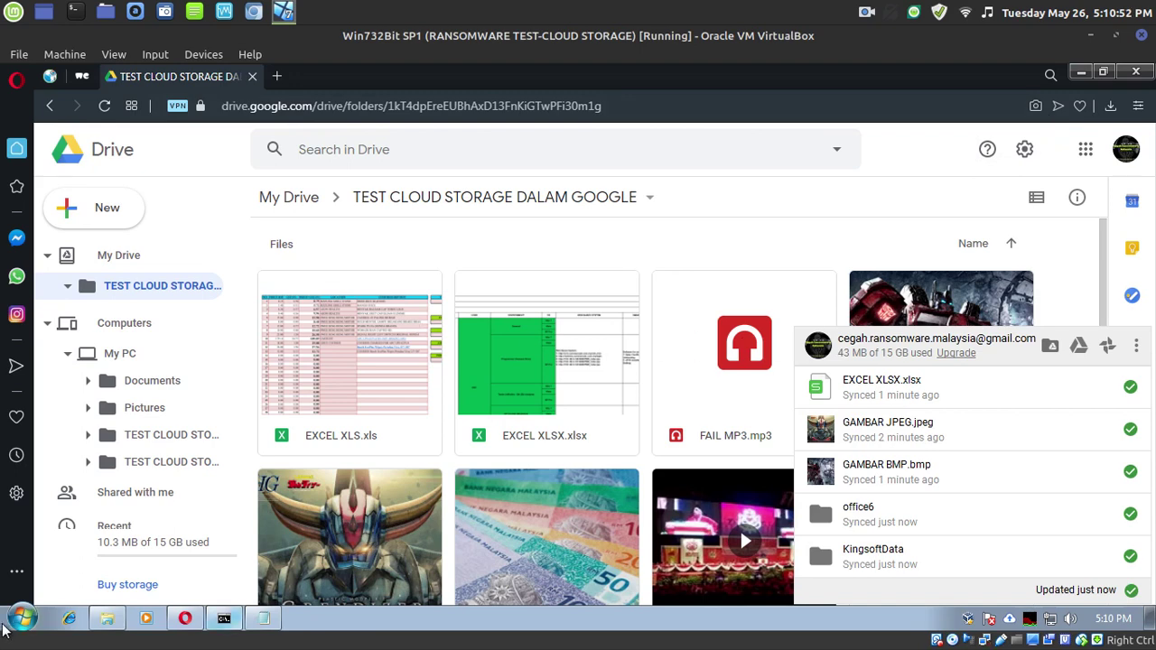
Append "OKAY SEMUA SUDAH SYNC..SO KITA TENGOK KALAU TERKENA RANSOMWARE CERBER DAN GOOGLE DRIVE TIADA PROTECTION DETECTION RANSOMWARE." well below the Notepad note's existing text.
left_click(264, 619)
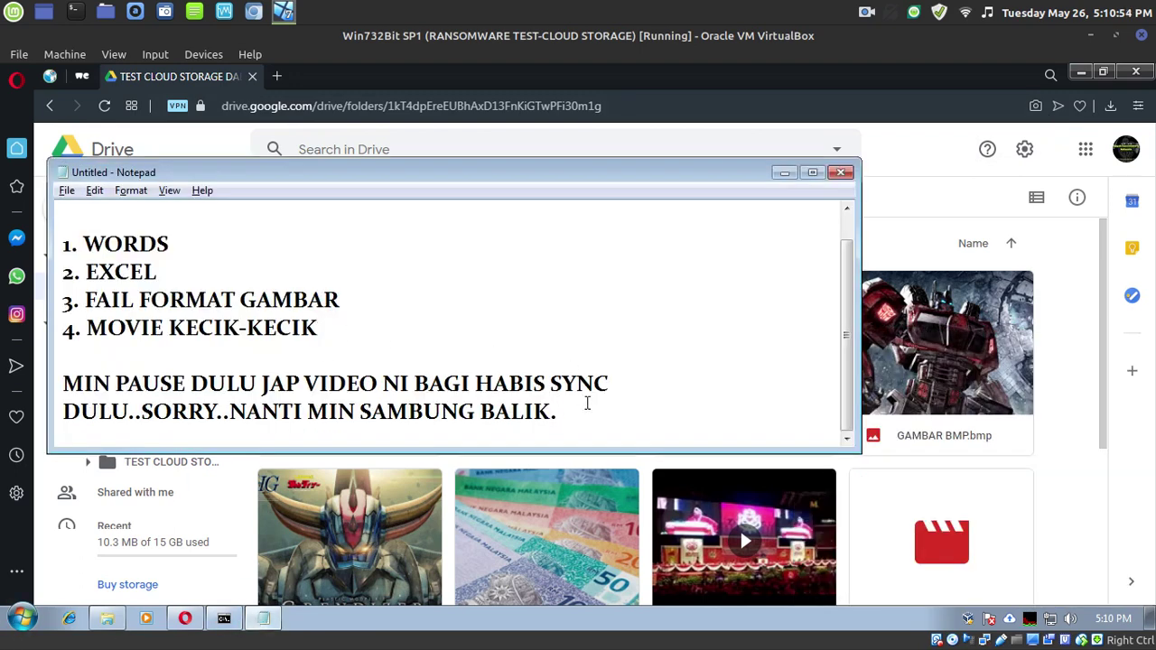
key("Return")
key("Return")
key("Return")
key("Return")
key("Return")
key("Return")
key("Return")
key("Return")
key("Return")
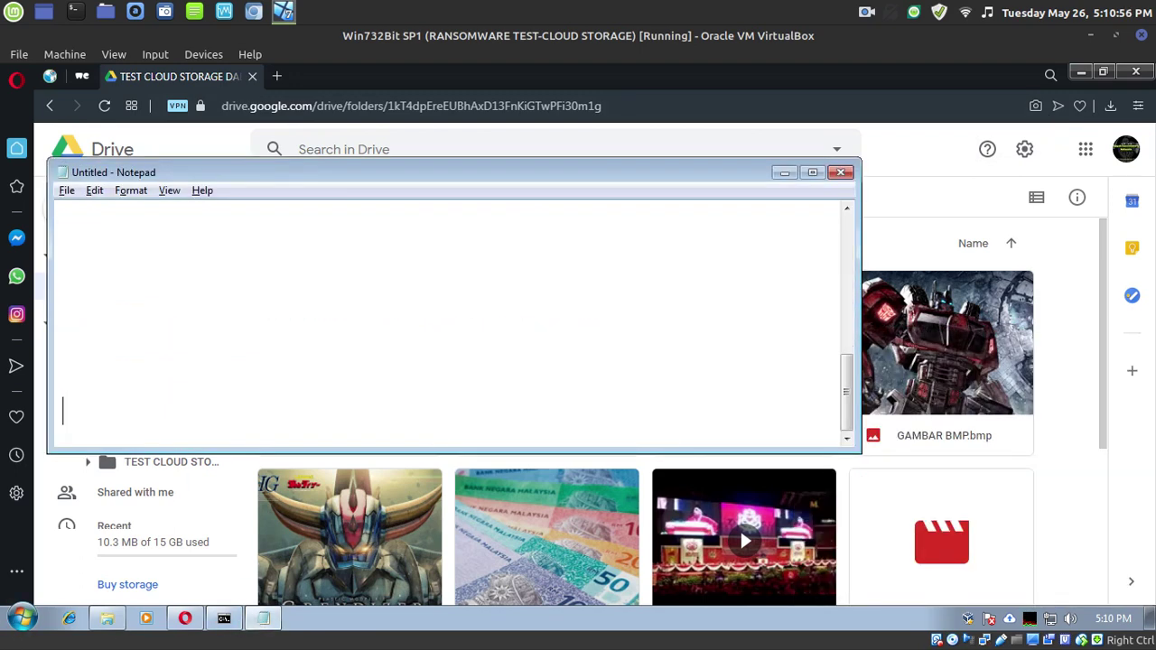
type("Y SE")
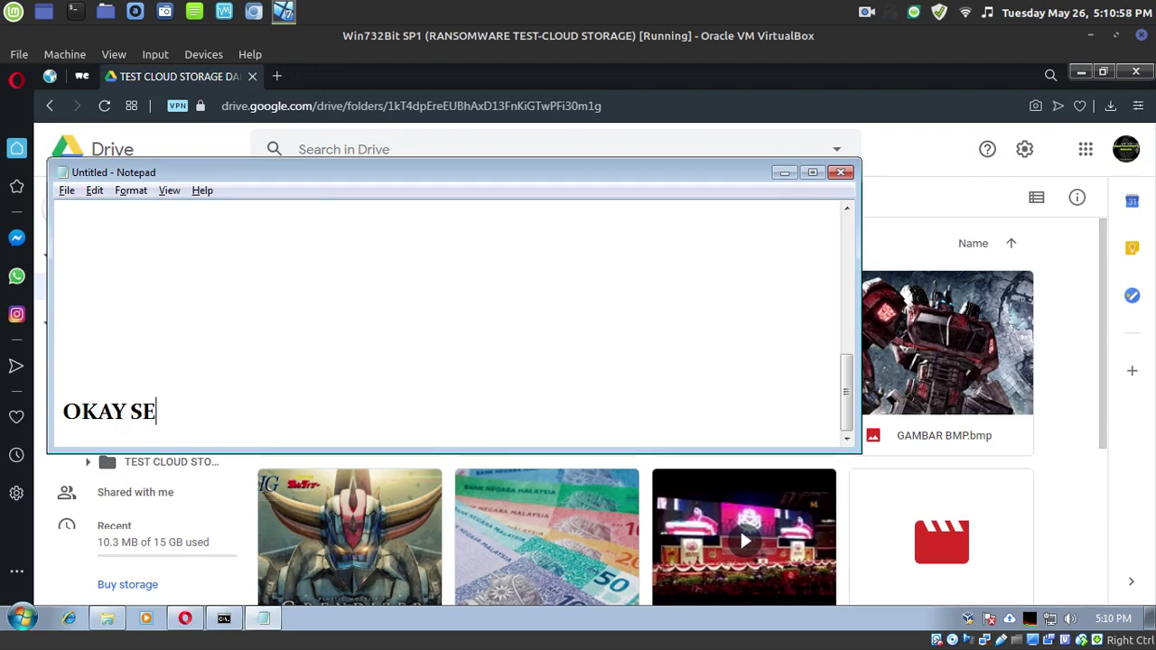
type("MUA SUDAH SYNC (")
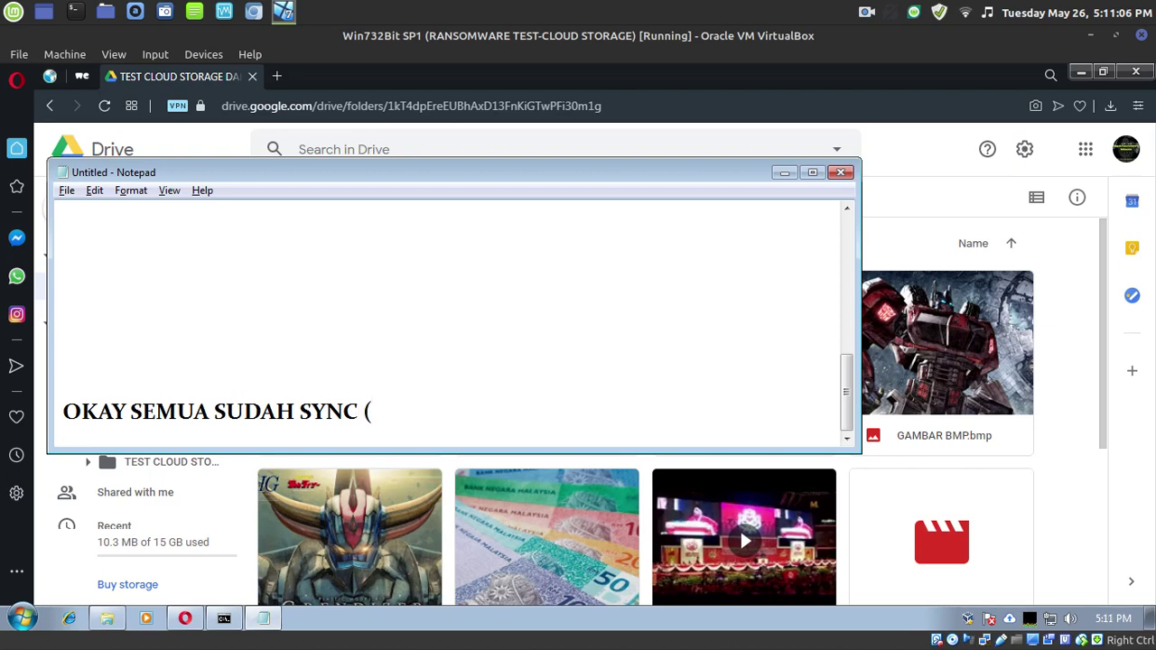
key("BackSpace")
key("BackSpace")
type("..SO KITA TENGOK ")
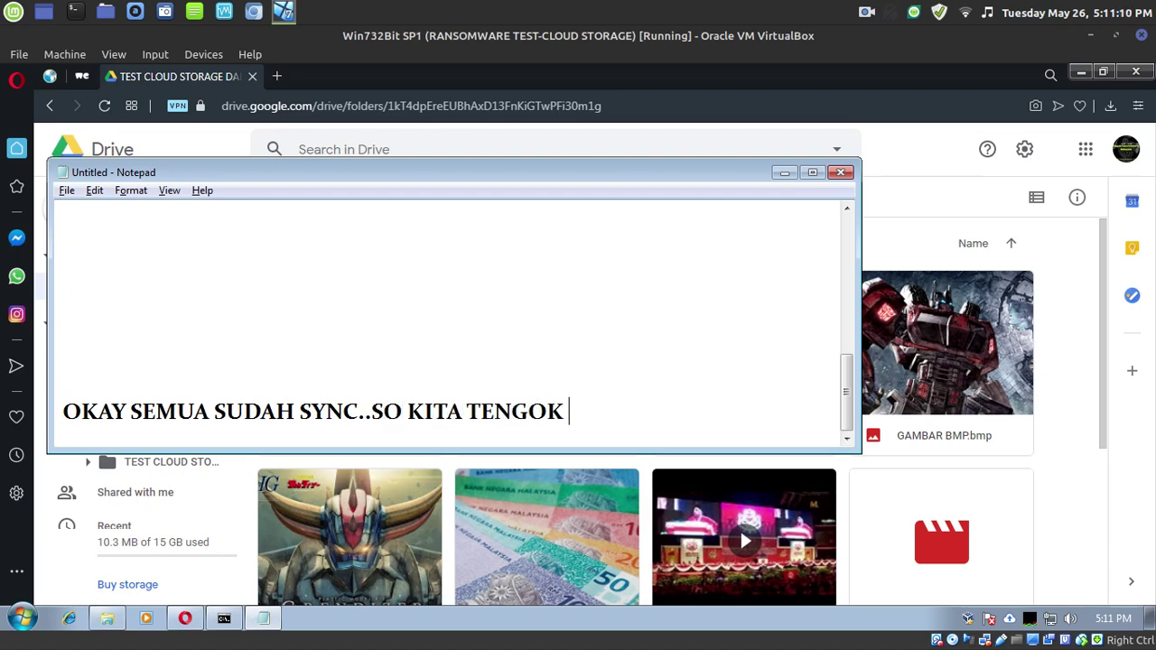
type("KALAU ")
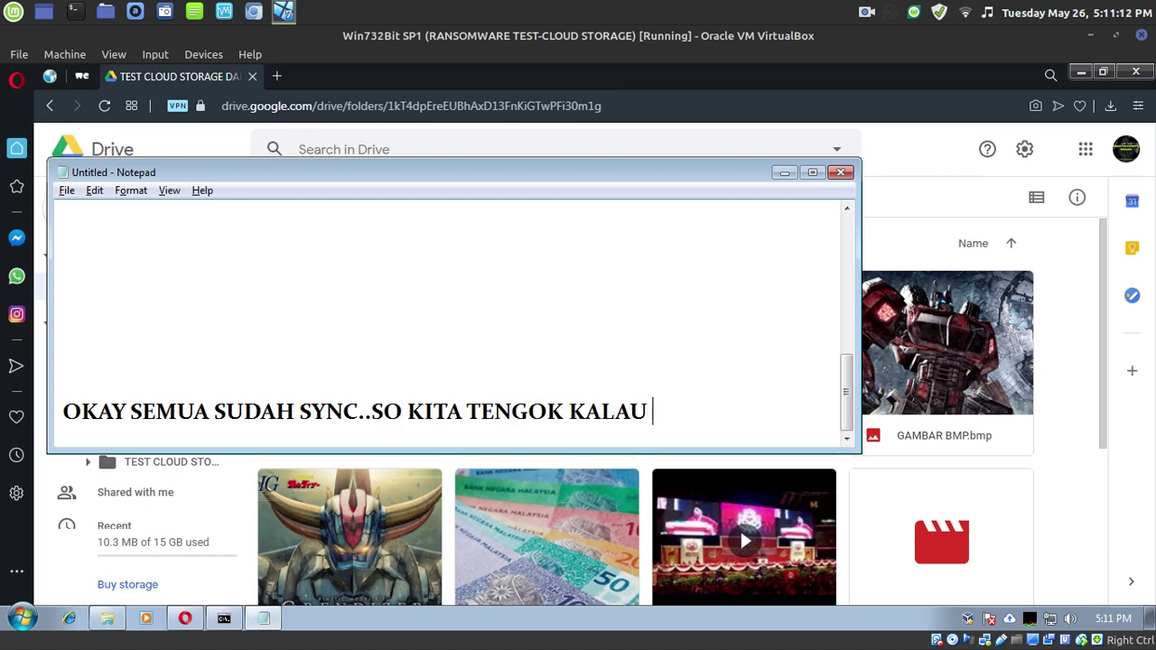
type("TERKENA RANSO")
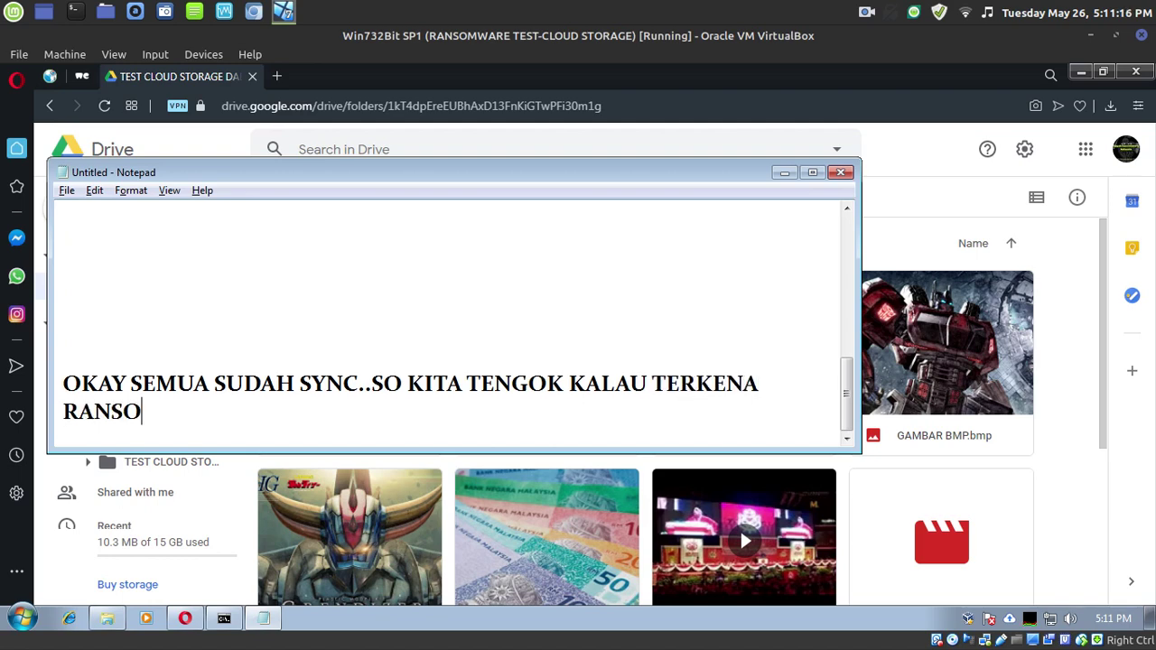
type("MWARE CERBER DAN")
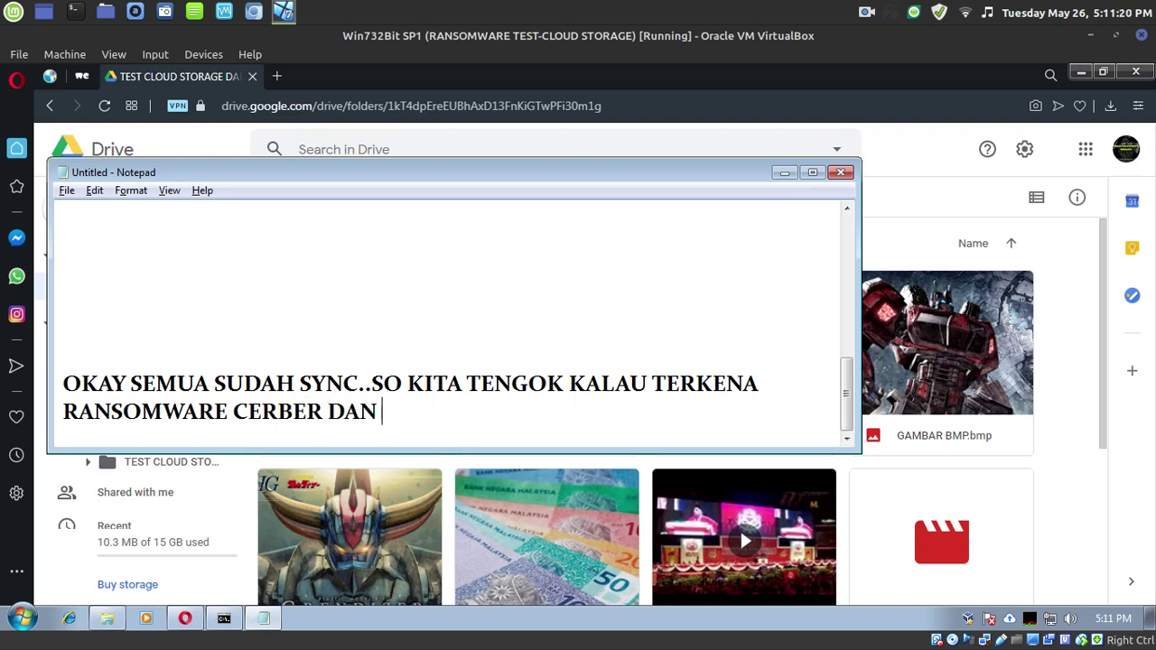
type(" GOOGLE")
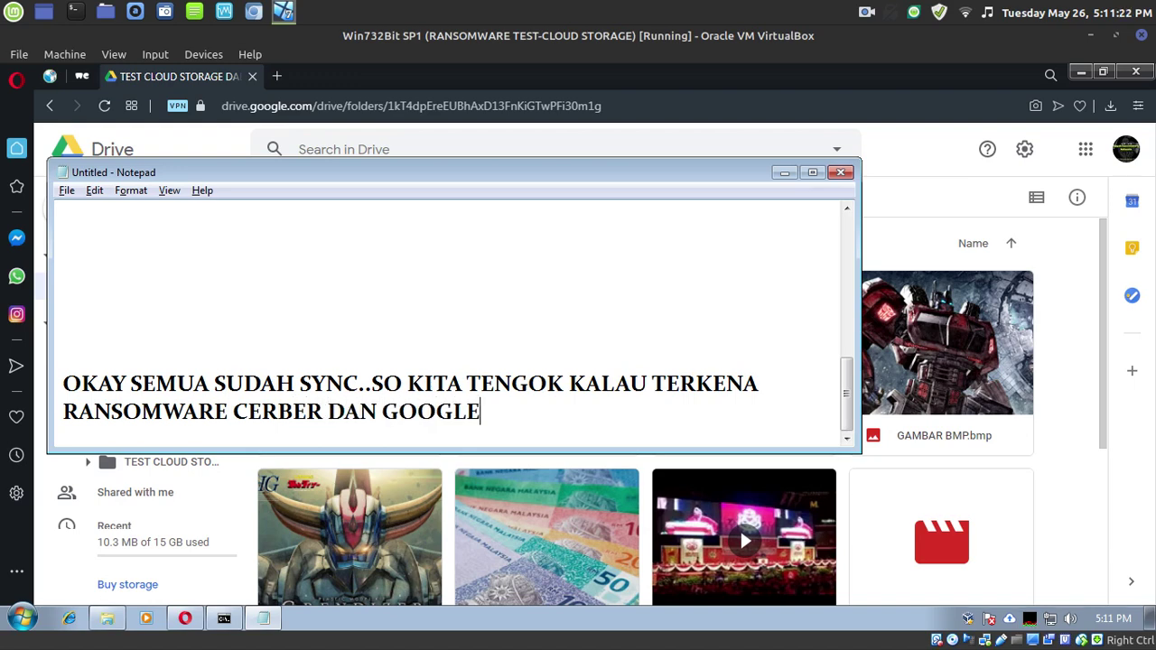
type(" DRIVE TIADA ")
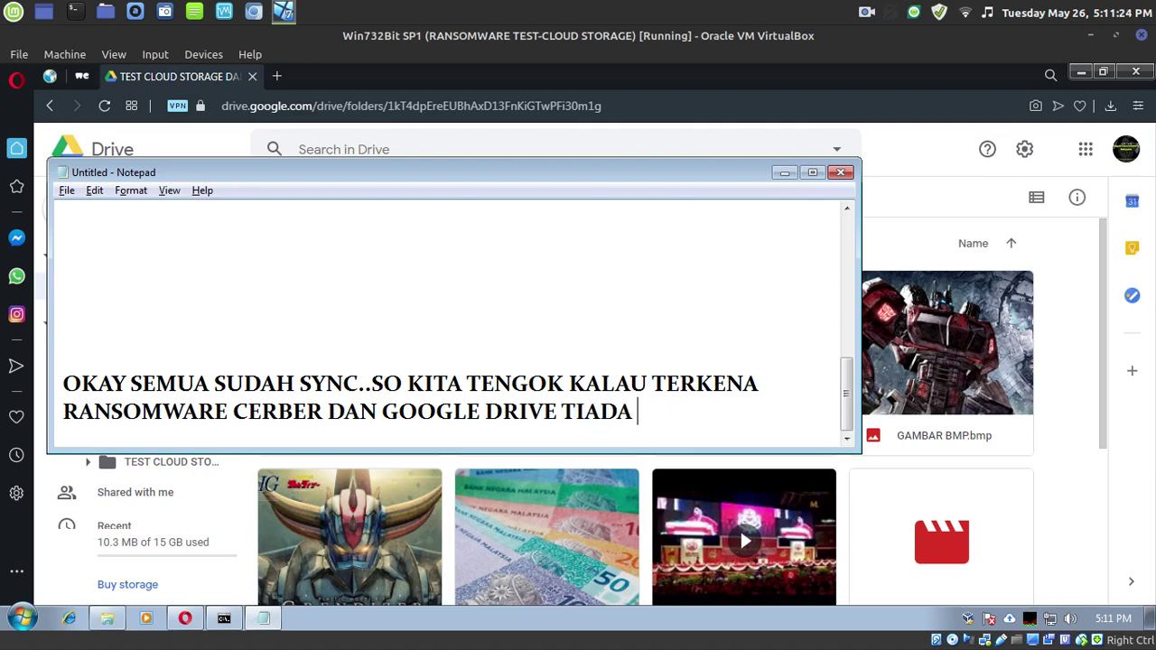
type("PROTECTION DETECTION")
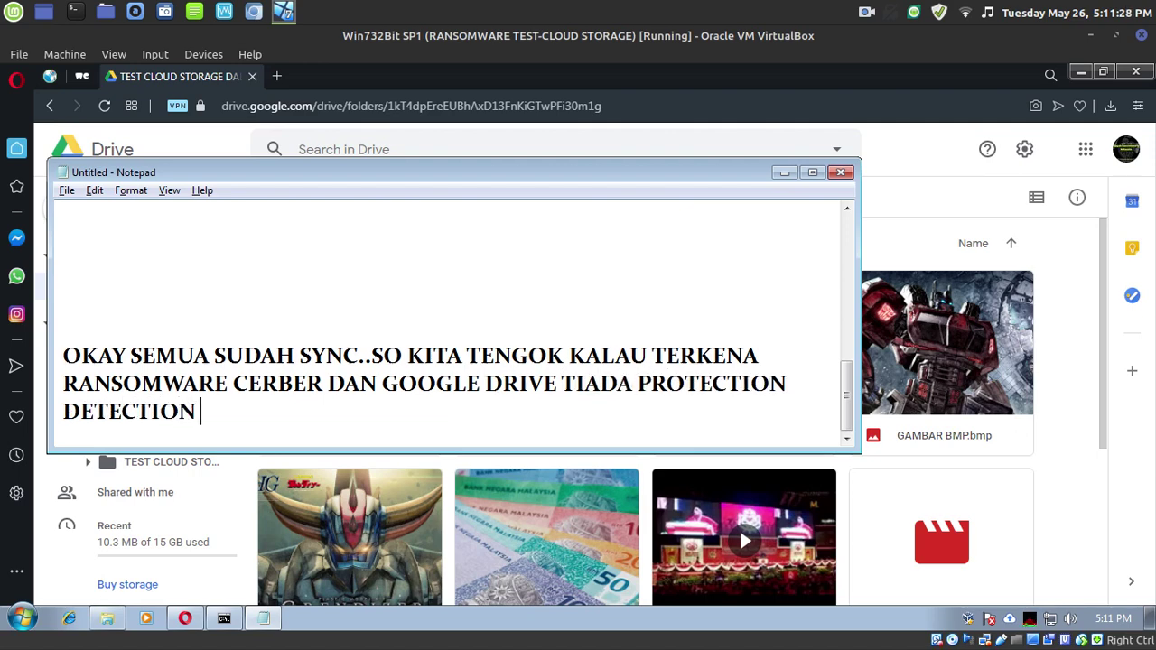
type(" RANSOMWARE.")
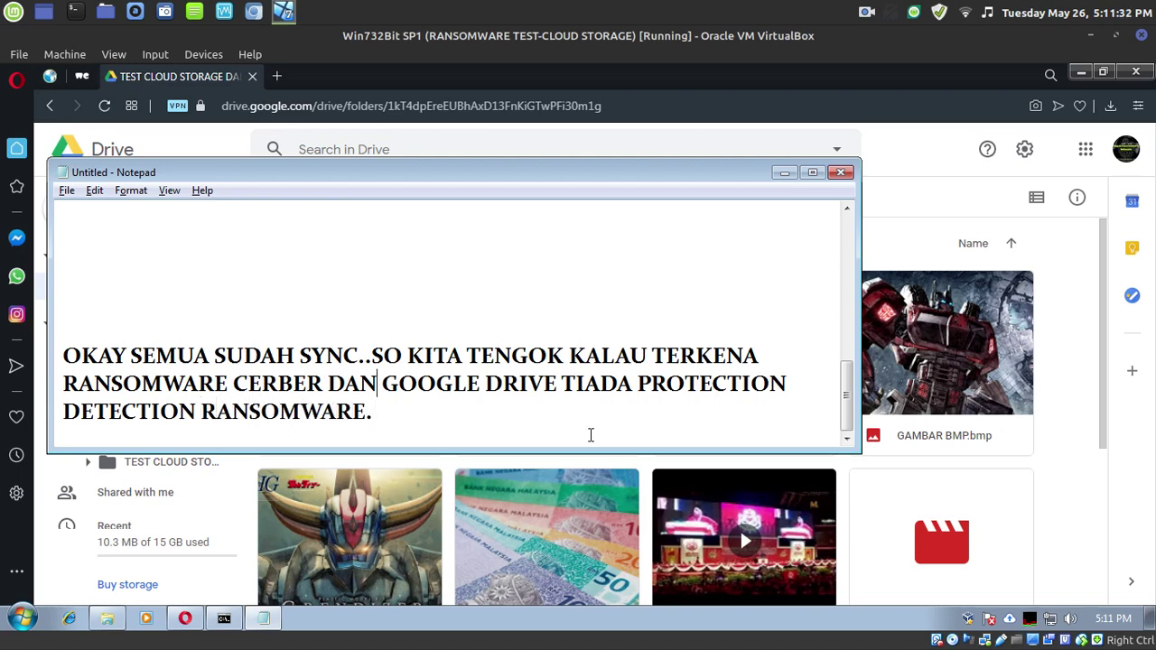
Insert "VERSI FREE" between "GOOGLE DRIVE" and "TIADA" in the note's new sentence.
left_click(562, 383)
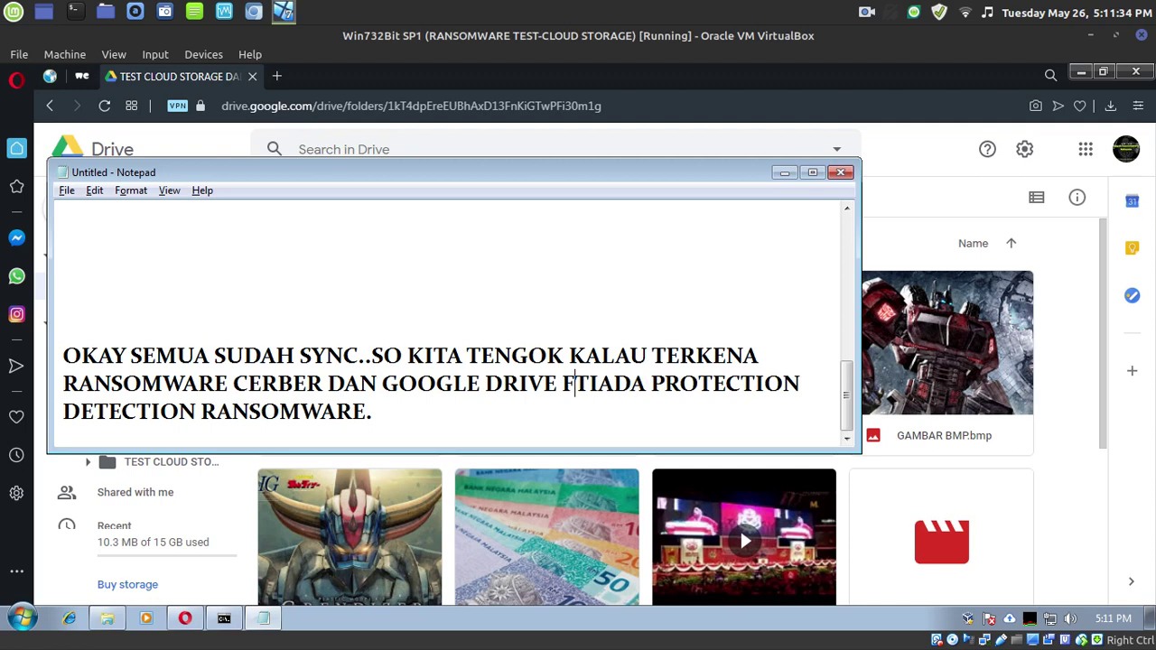
type("VR")
key("BackSpace")
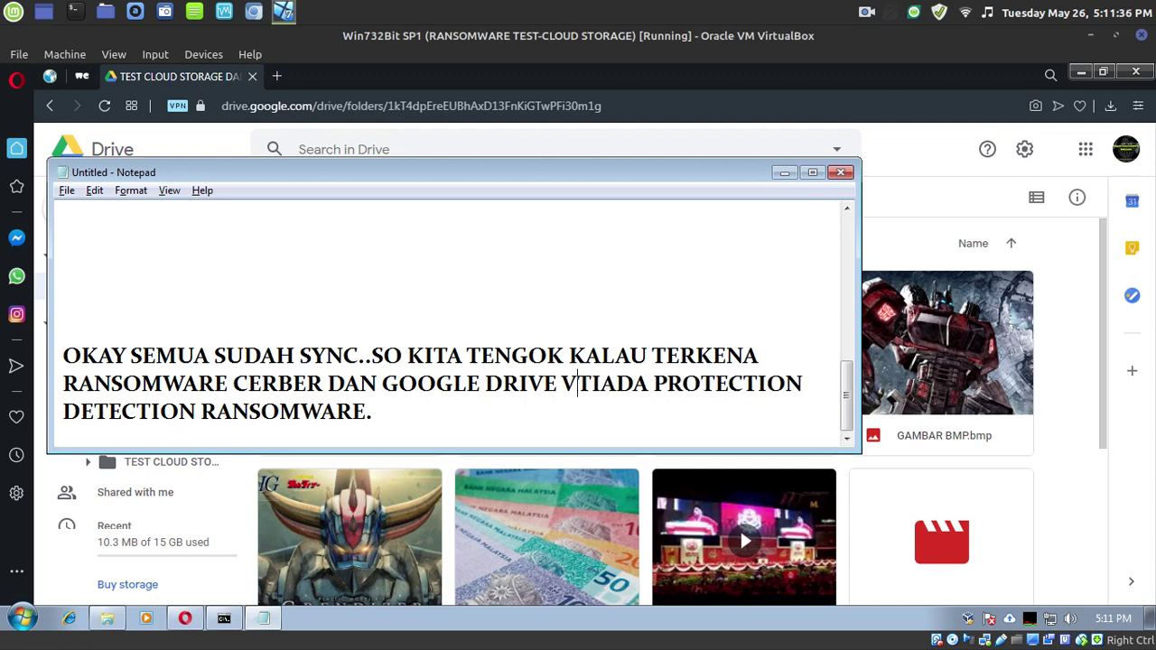
type("ERSI FREE")
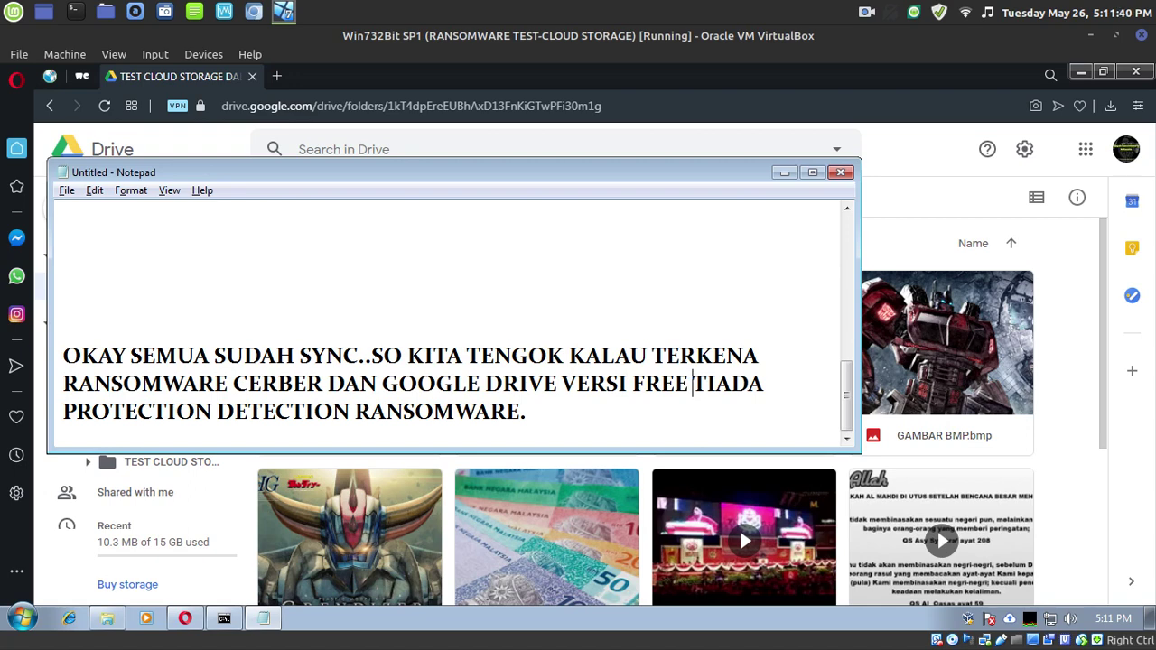
Add "JOM..." below the new sentence, separated by a blank line, and minimize the Notepad note.
left_click(532, 404)
key("Return")
key("Return")
type("JOM...")
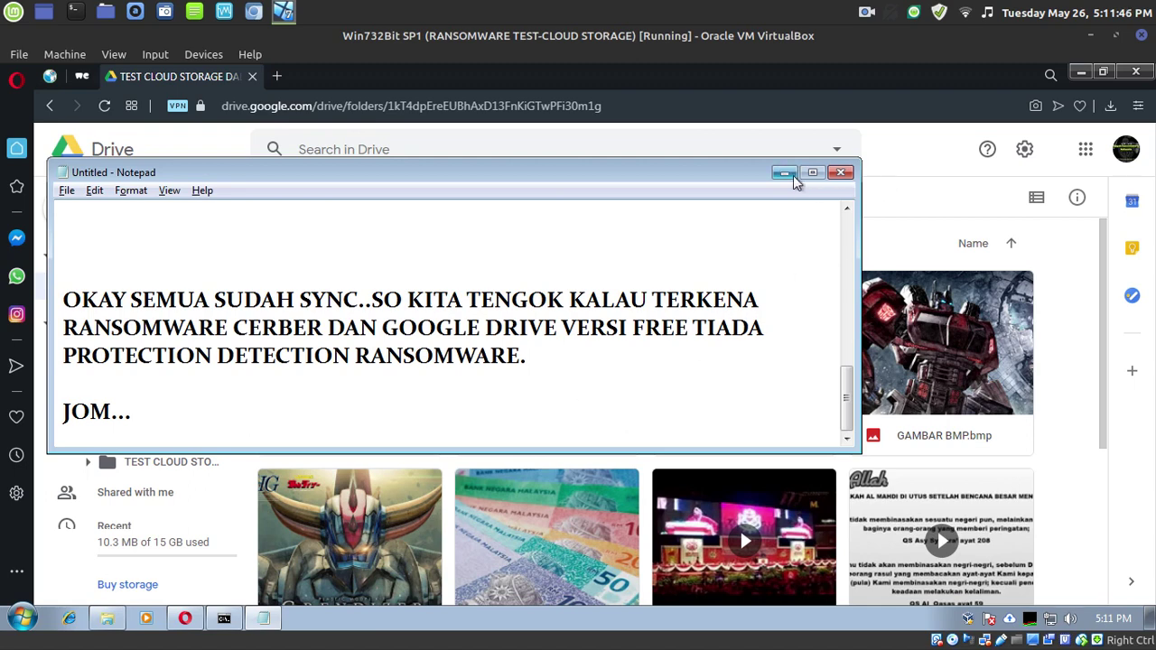
left_click(785, 173)
Check the Backup and Sync status of the files, and minimize the browser showing Google Drive.
left_click(1010, 618)
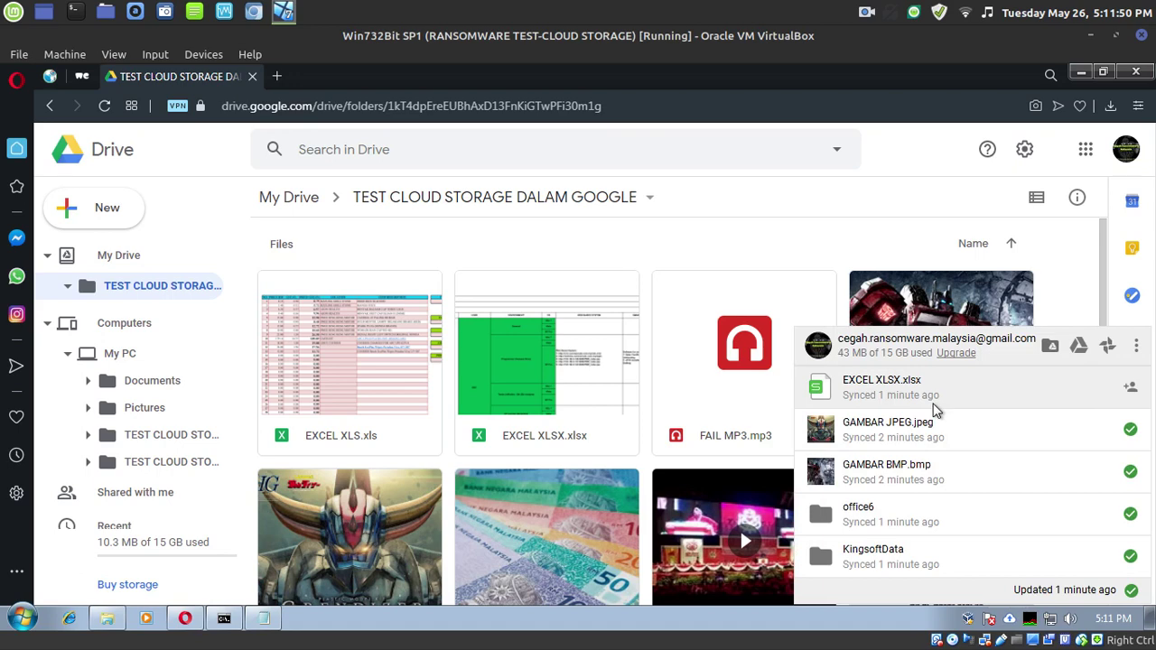
left_click(1081, 72)
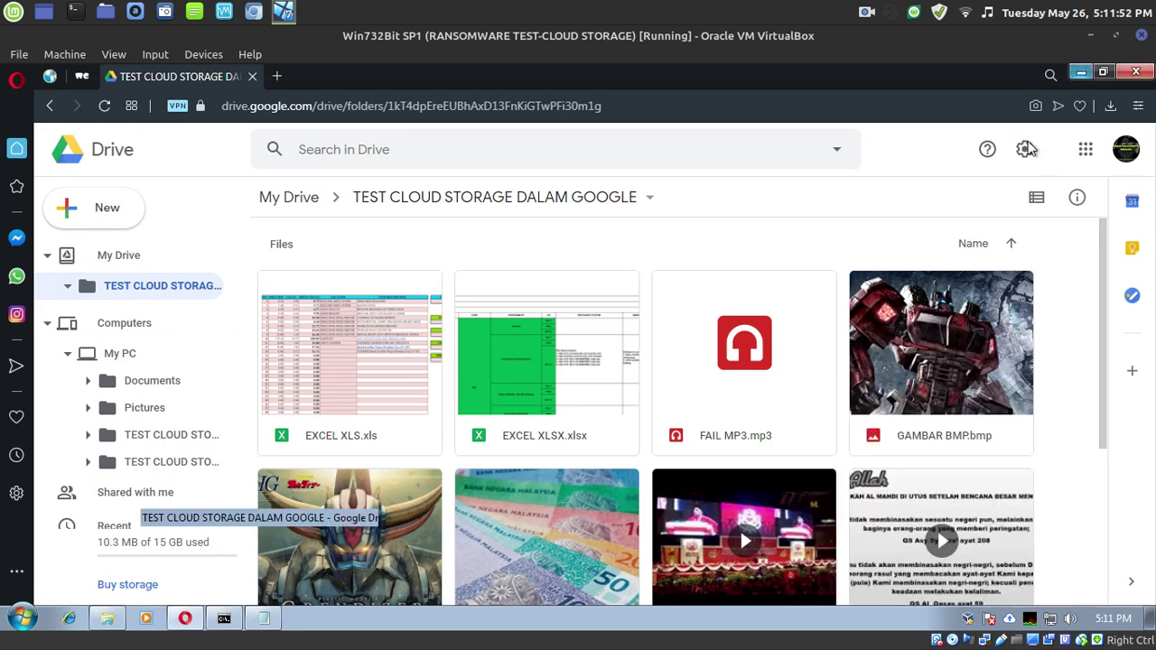
left_click(1081, 72)
Move aside and shrink the TEST CLOUD STORAGE DALAM GOOGLE window, and place the opened desktop folder TEST CLOUD STORAGE partly below it.
left_click_drag(608, 98, 822, 94)
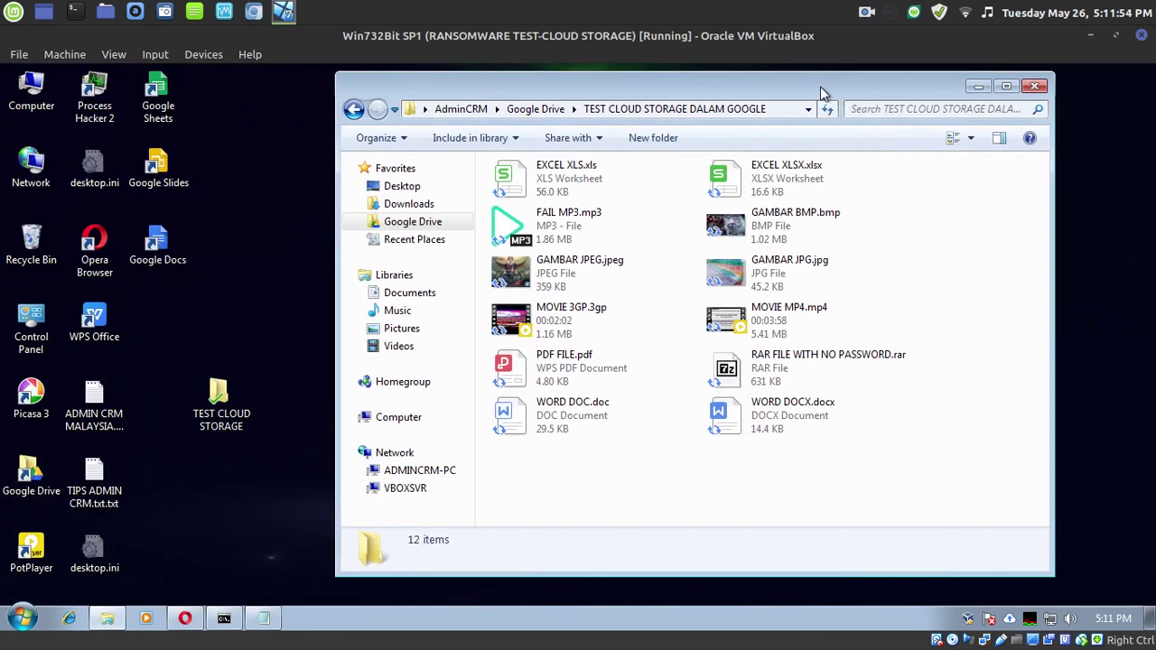
left_click_drag(941, 98, 1035, 97)
left_click_drag(433, 74, 603, 91)
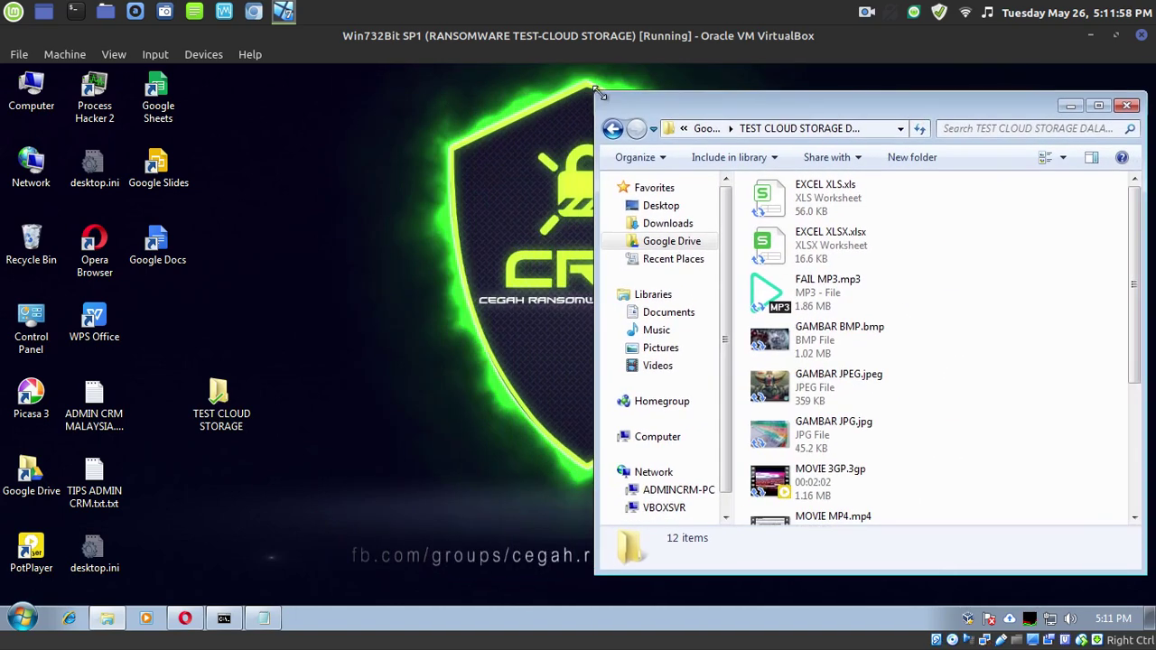
double_click(206, 404)
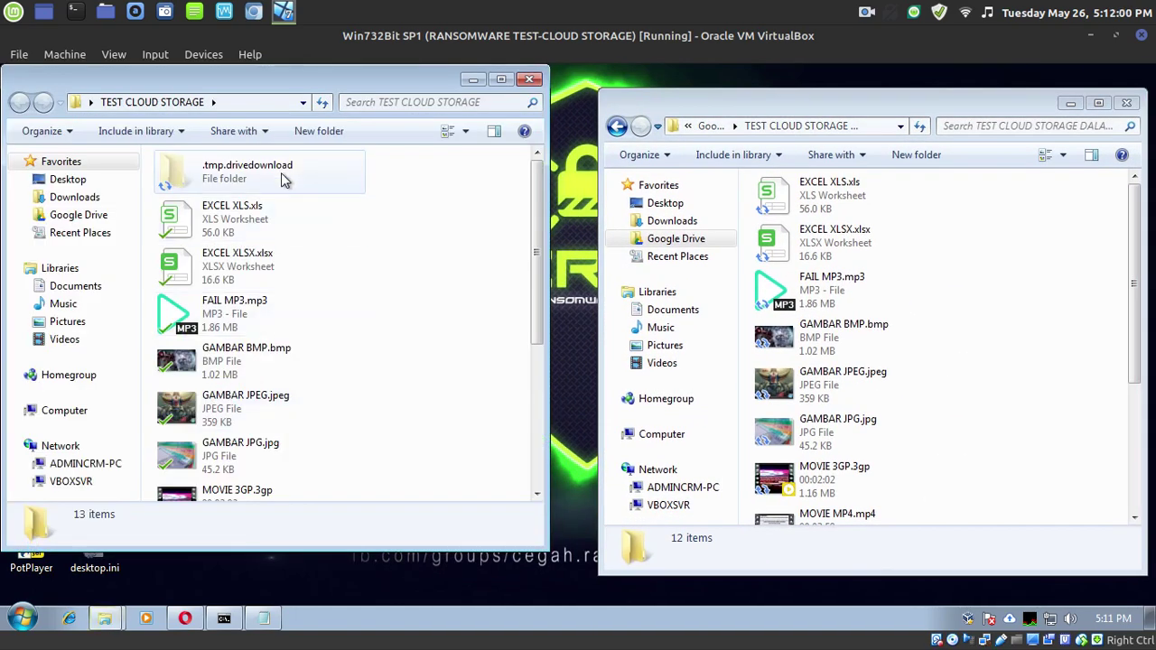
left_click_drag(304, 91, 954, 260)
Try the list view in the TEST CLOUD STORAGE folder, and settle on medium icons for its files.
right_click(949, 447)
mouse_move(1019, 213)
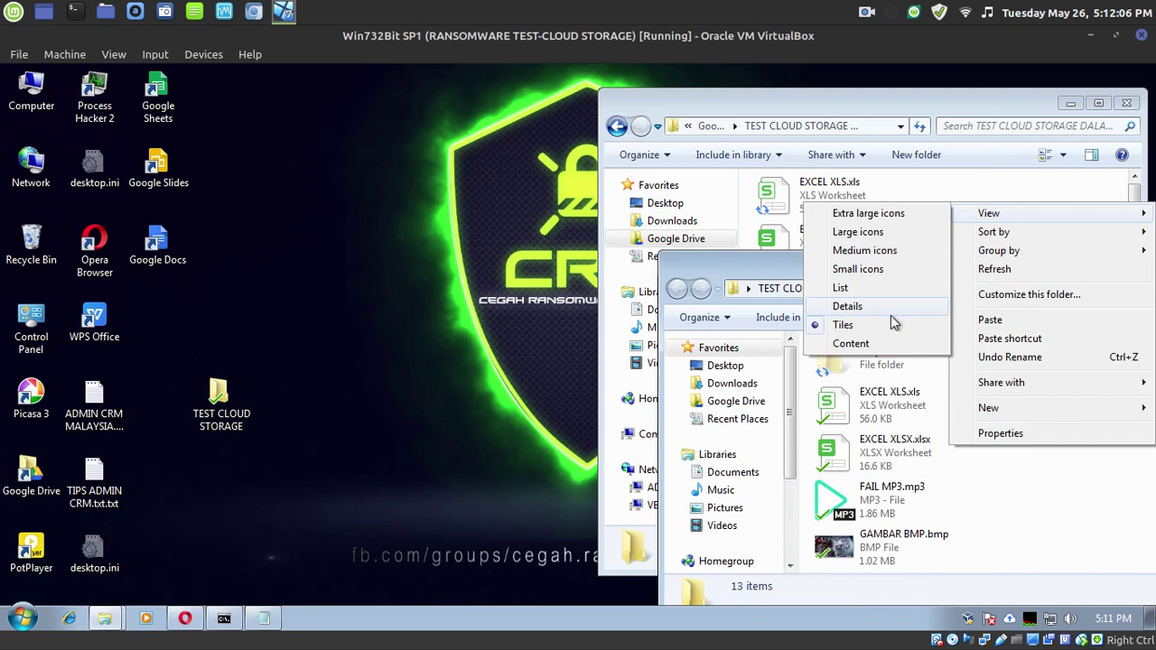
left_click(883, 294)
right_click(1031, 404)
mouse_move(1023, 179)
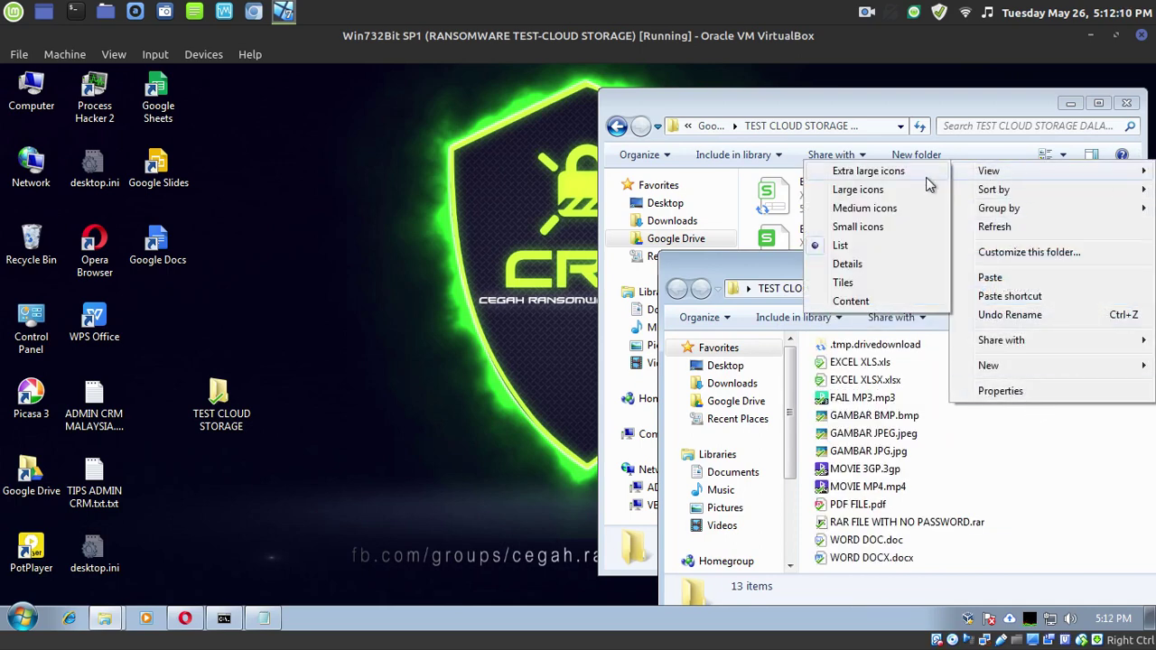
left_click(886, 211)
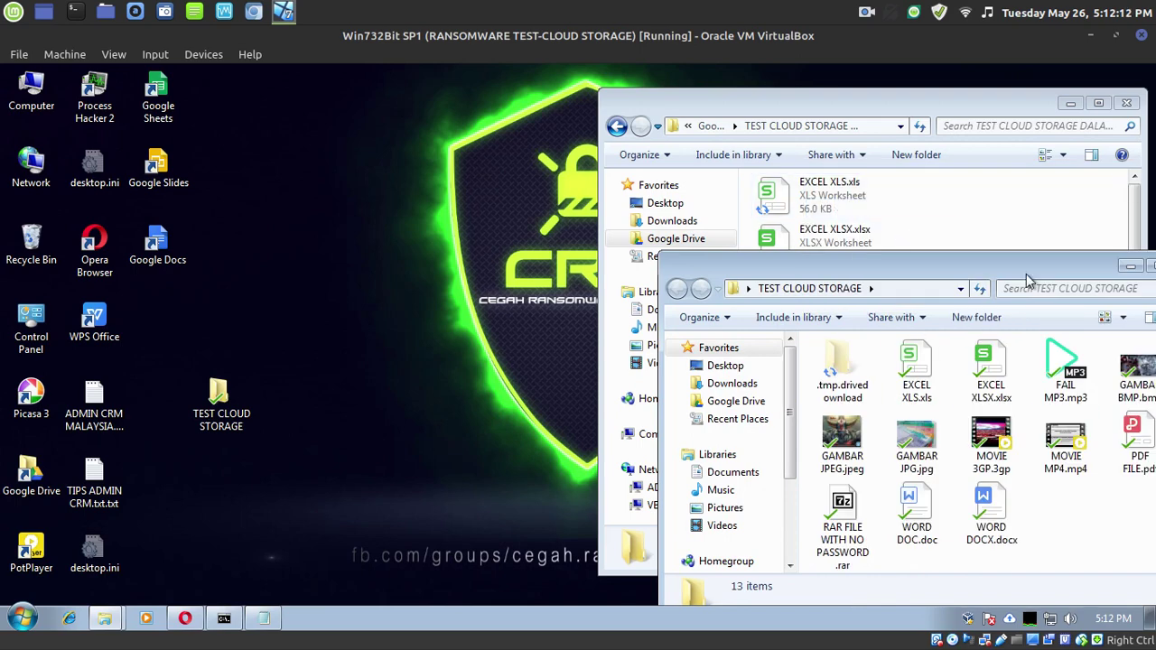
Switch the TEST CLOUD STORAGE DALAM GOOGLE folder to small icons, and settle on medium icons.
left_click(1032, 220)
right_click(1033, 220)
mouse_move(1028, 220)
left_click(859, 280)
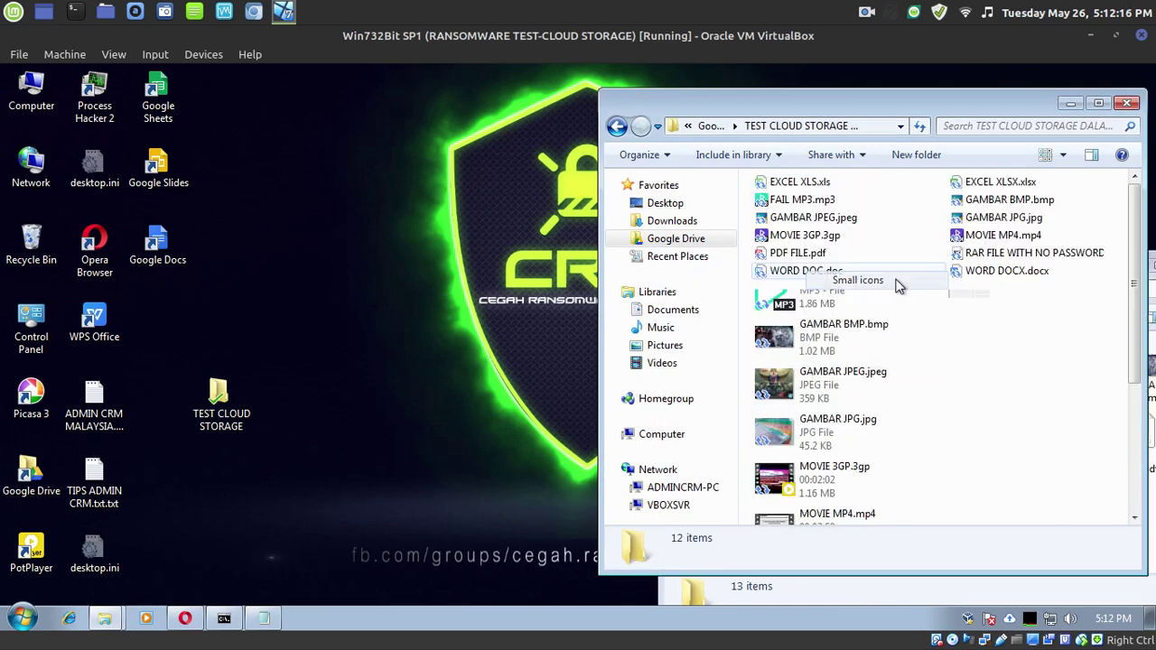
right_click(954, 358)
mouse_move(985, 368)
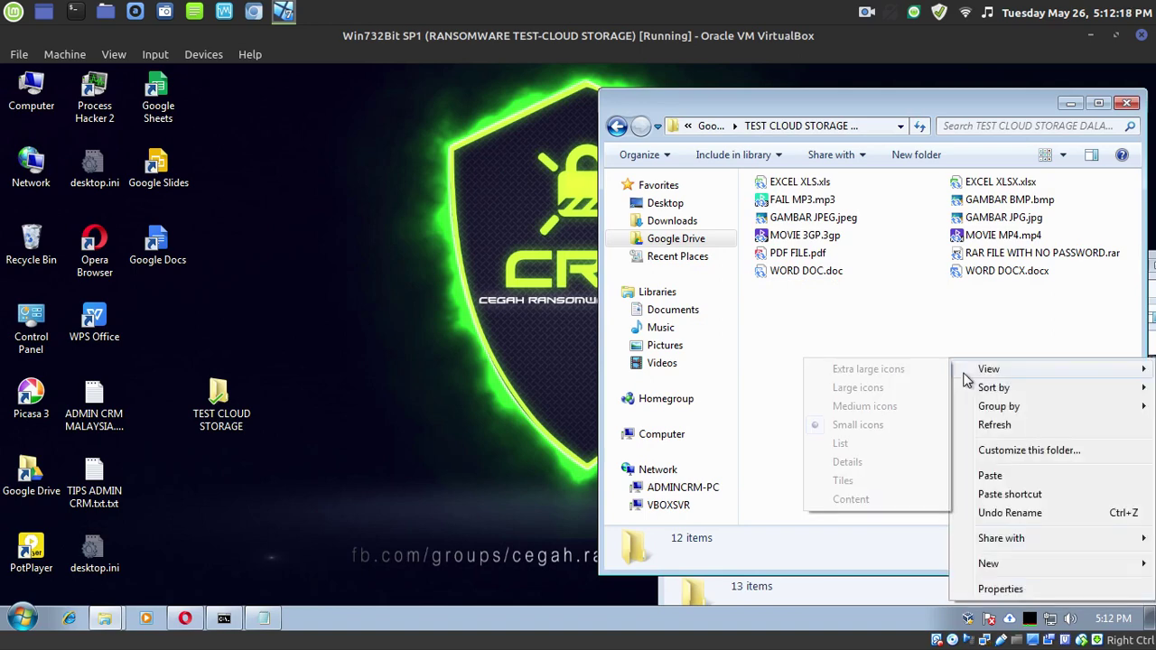
left_click(888, 407)
Resize and reposition the two test folder windows so the files of both can be watched one above the other.
left_click_drag(599, 89, 648, 205)
left_click_drag(860, 218, 833, 91)
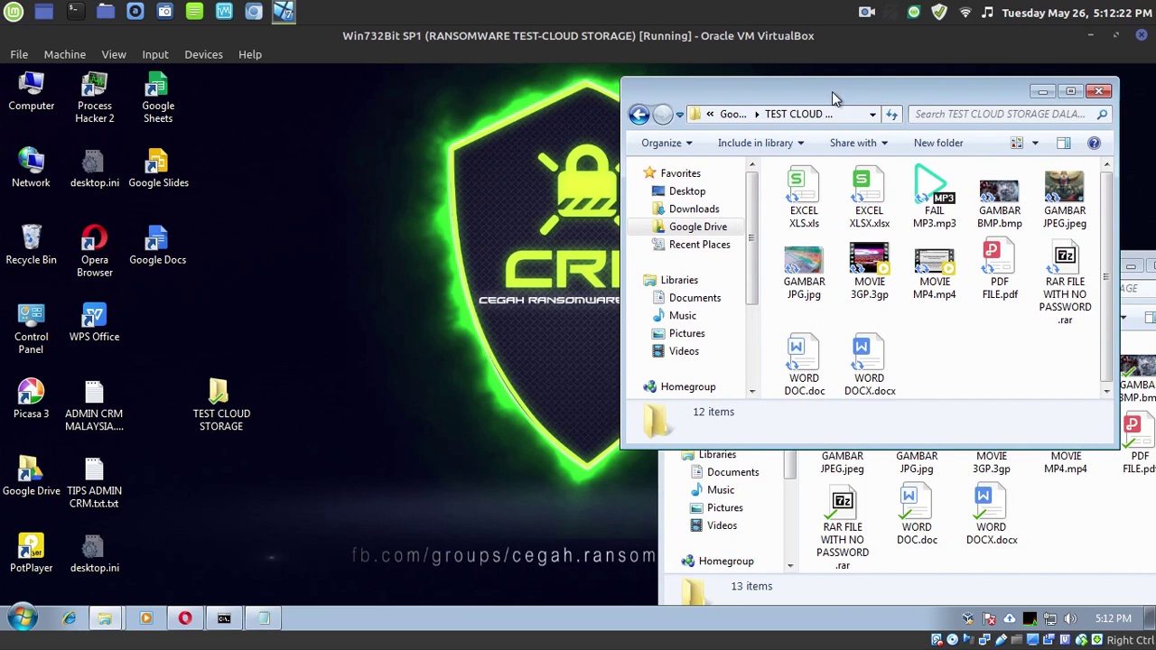
left_click(1099, 496)
left_click_drag(1030, 257, 1030, 287)
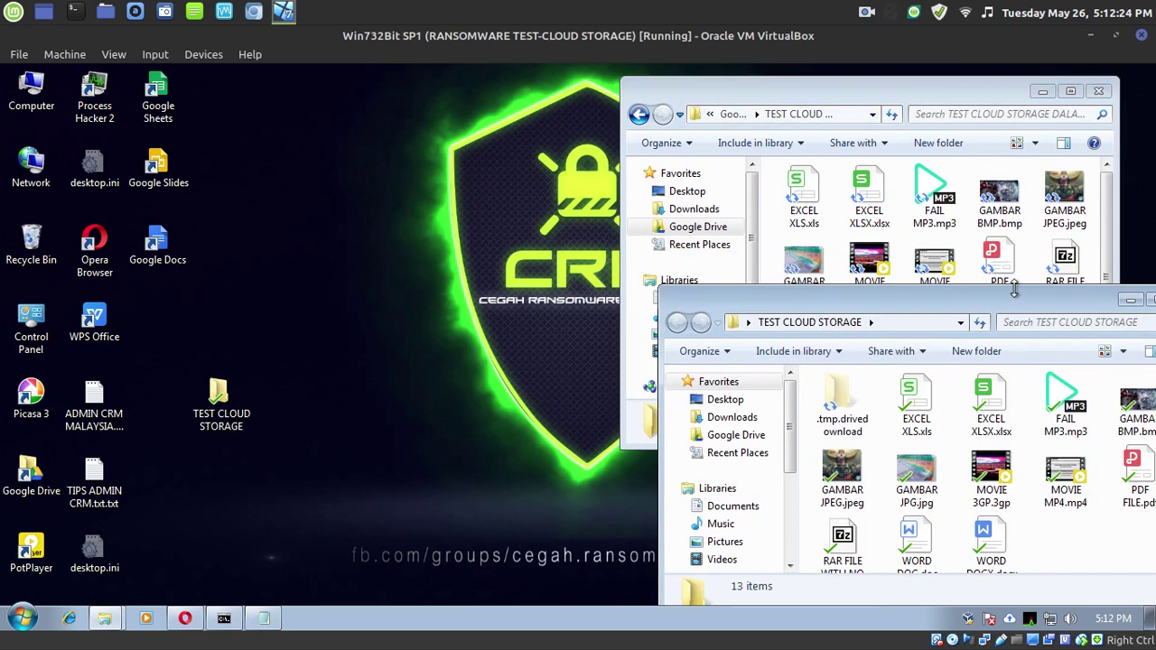
left_click_drag(660, 287, 627, 300)
Open the Downloads folder and make its window taller to show all of its items.
left_click(21, 618)
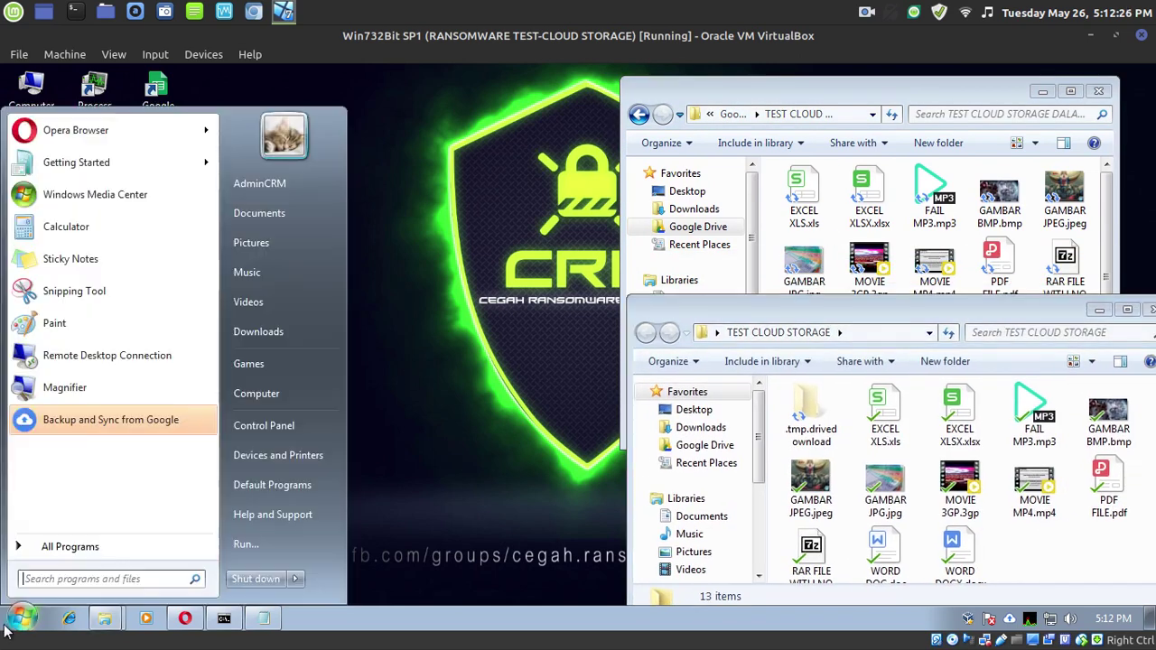
left_click(246, 330)
scroll(421, 316, "down", 3)
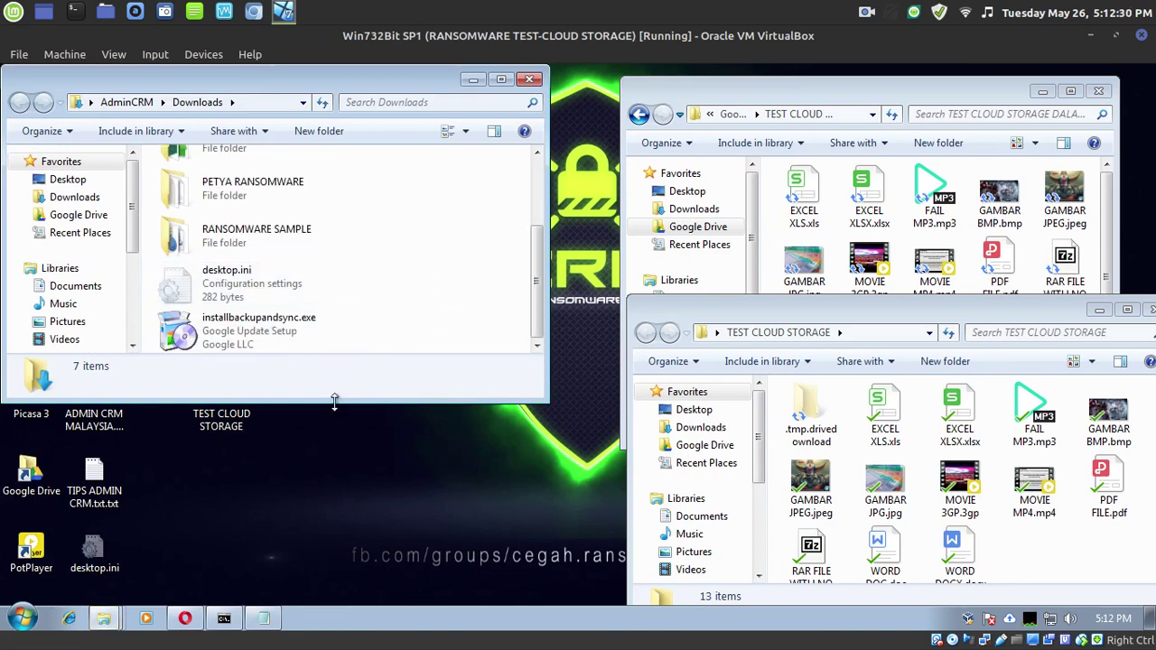
left_click_drag(335, 401, 323, 537)
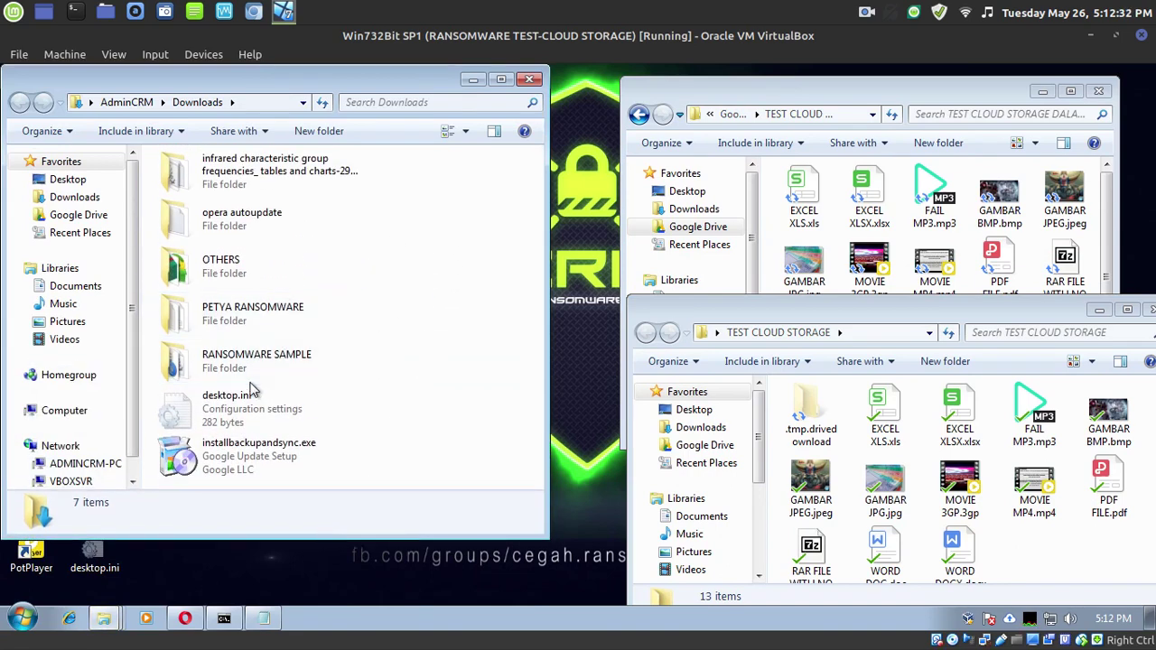
Look inside the infrared characteristic group folder, and return to Downloads to open the RANSOMWARE SAMPLE folder.
double_click(264, 185)
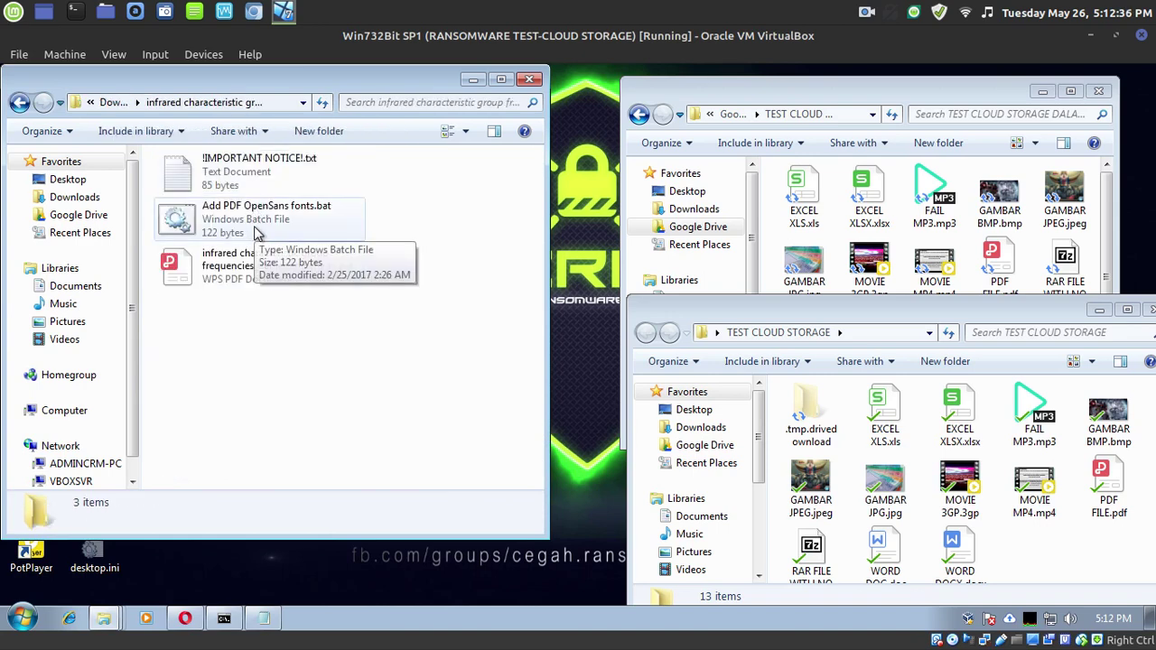
left_click(19, 103)
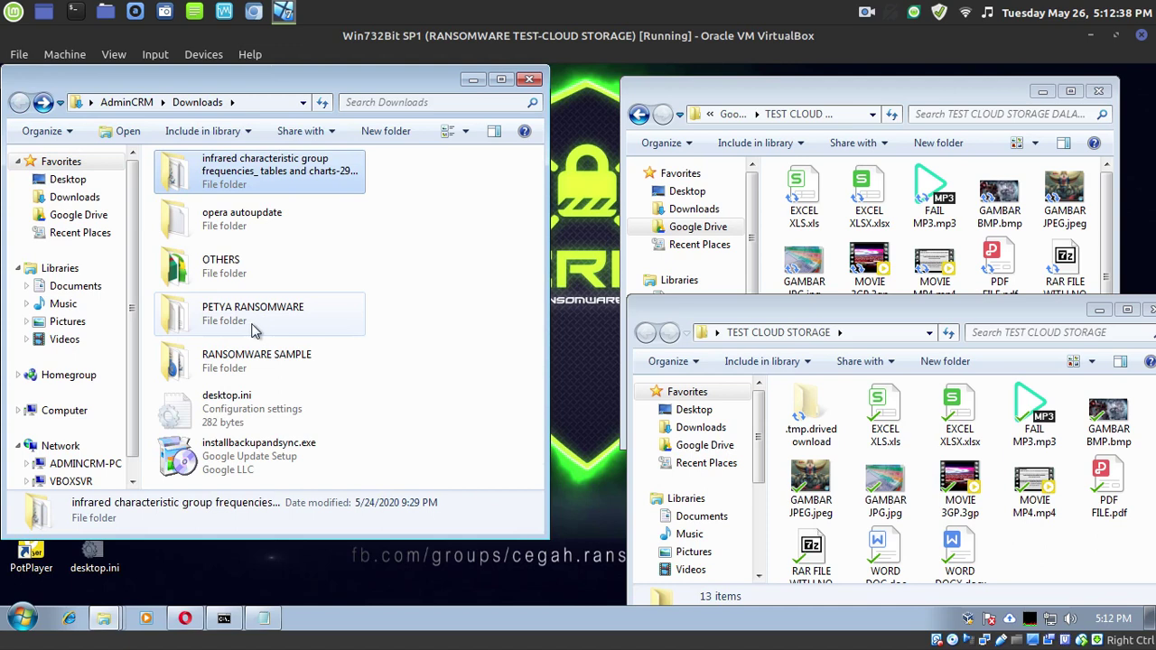
double_click(256, 356)
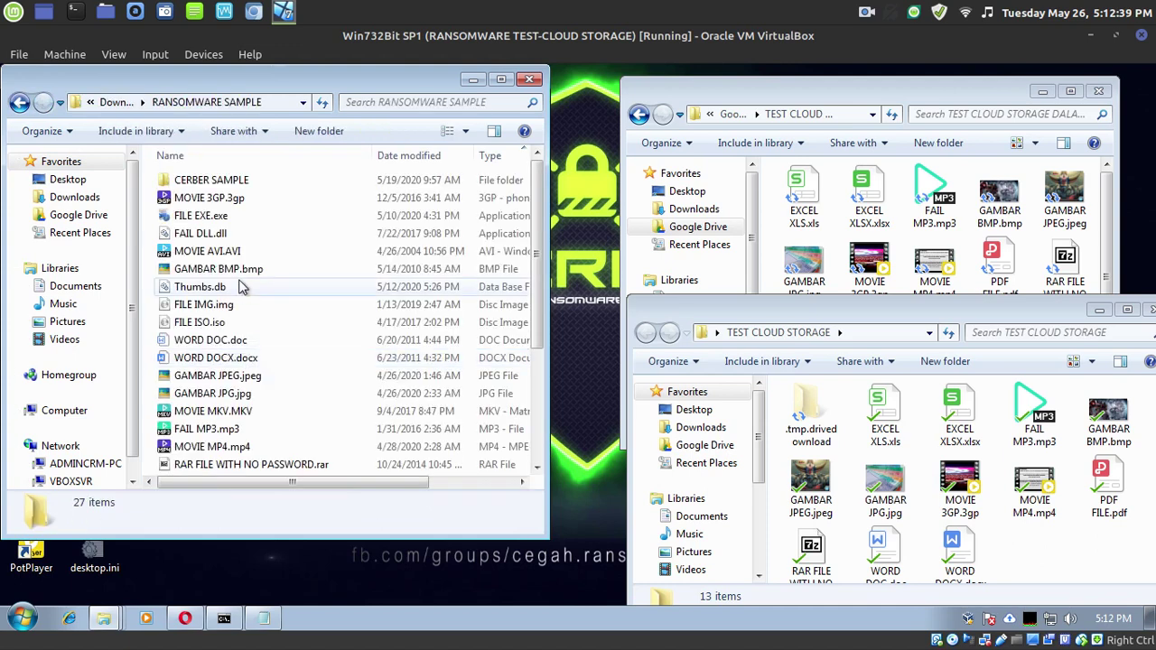
Copy CERBER RANSOMWARE SAMPLE.zip from the CERBER SAMPLE folder into the Downloads folder.
double_click(213, 180)
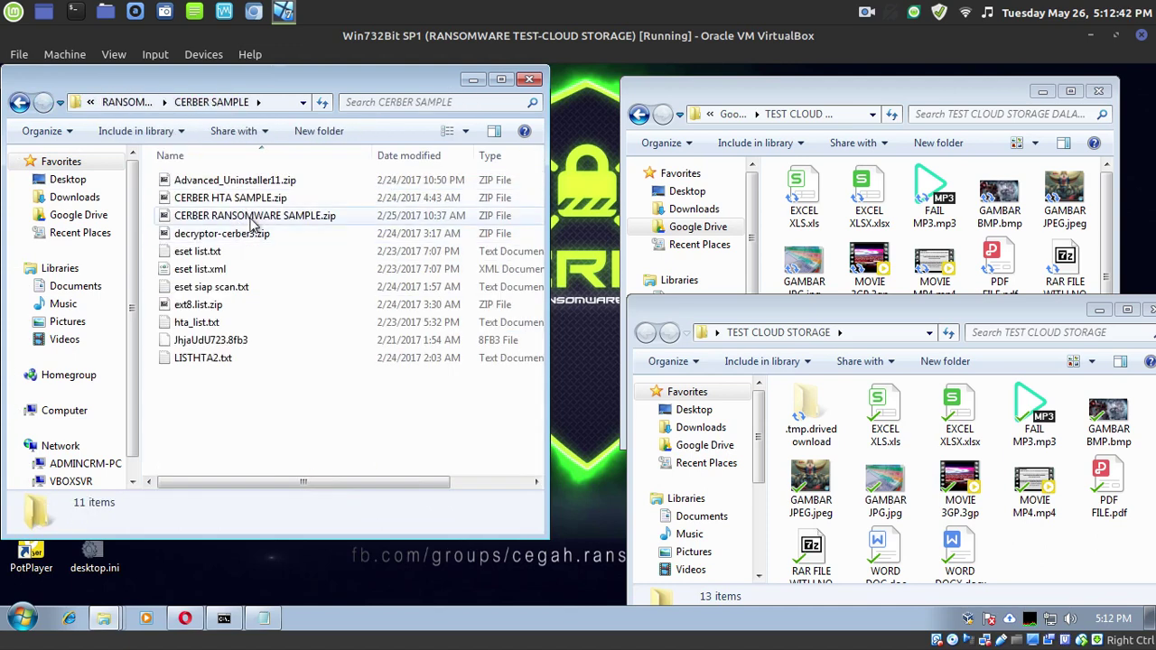
left_click(254, 225)
right_click(252, 221)
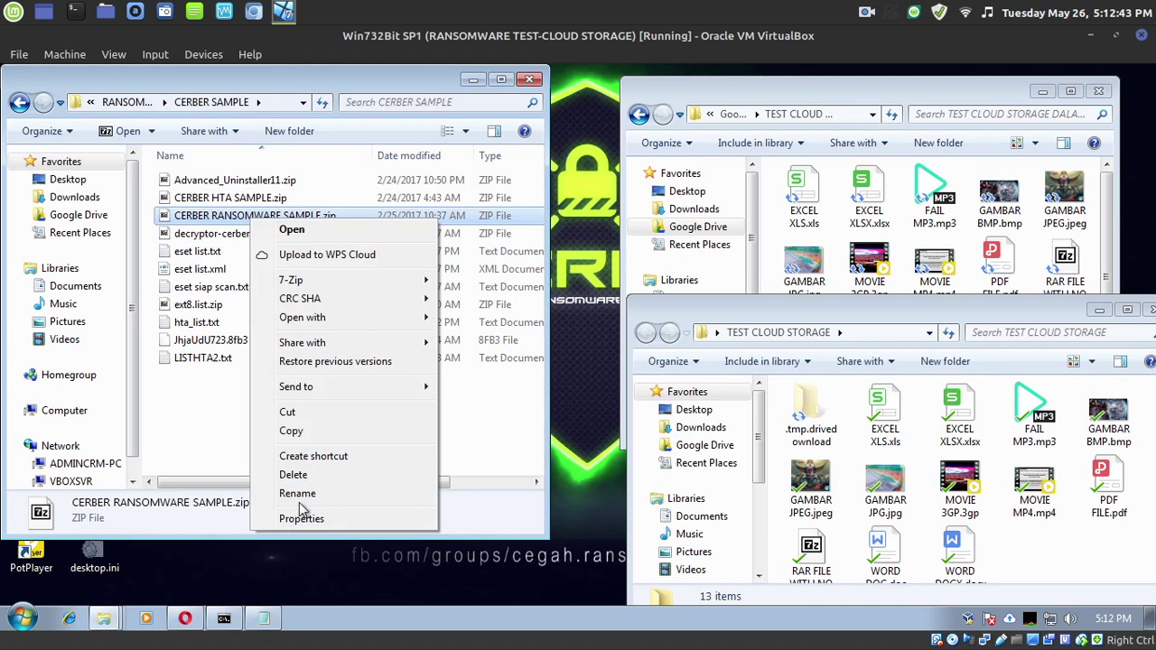
left_click(305, 433)
key("BackSpace")
key("BackSpace")
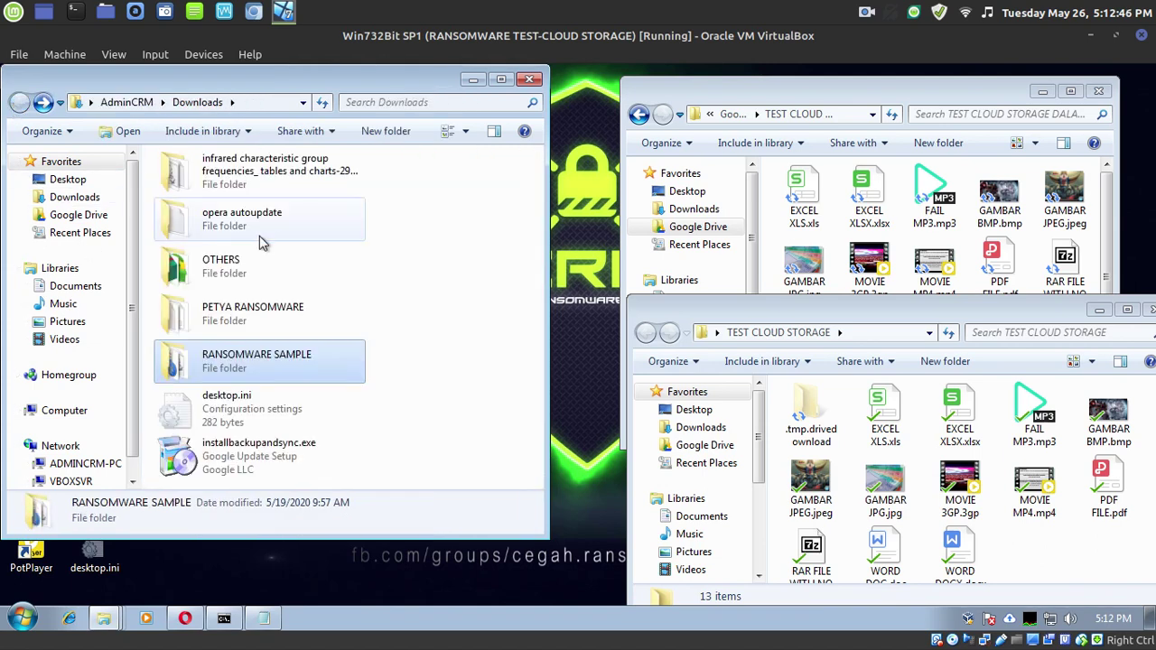
left_click(419, 276)
right_click(419, 264)
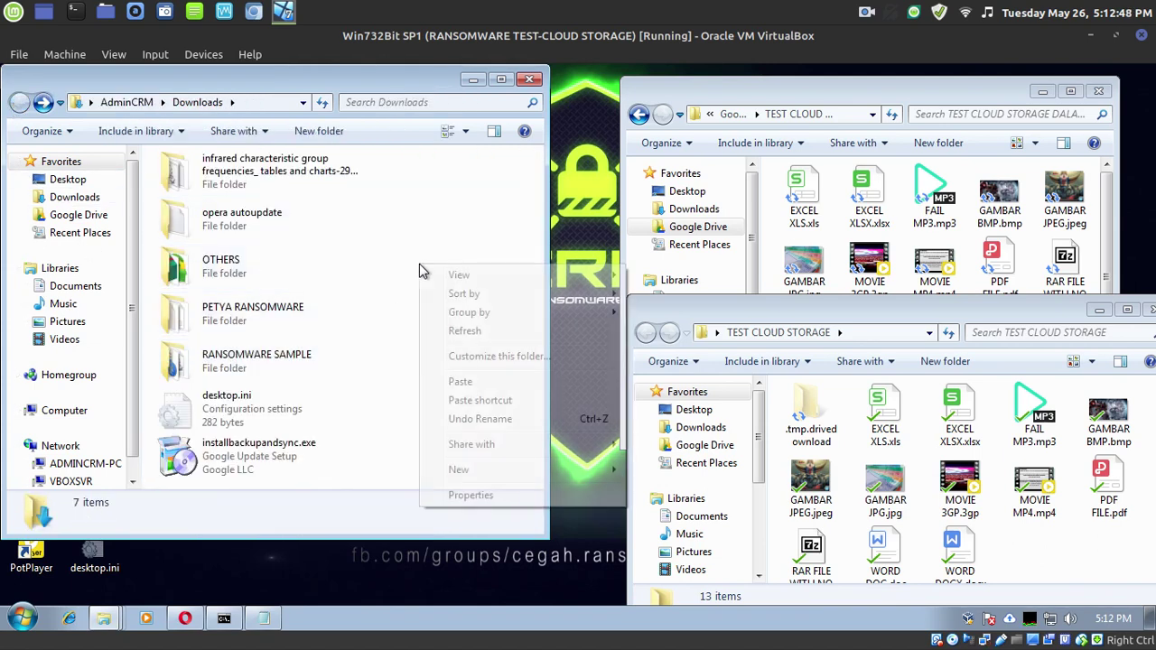
left_click(457, 381)
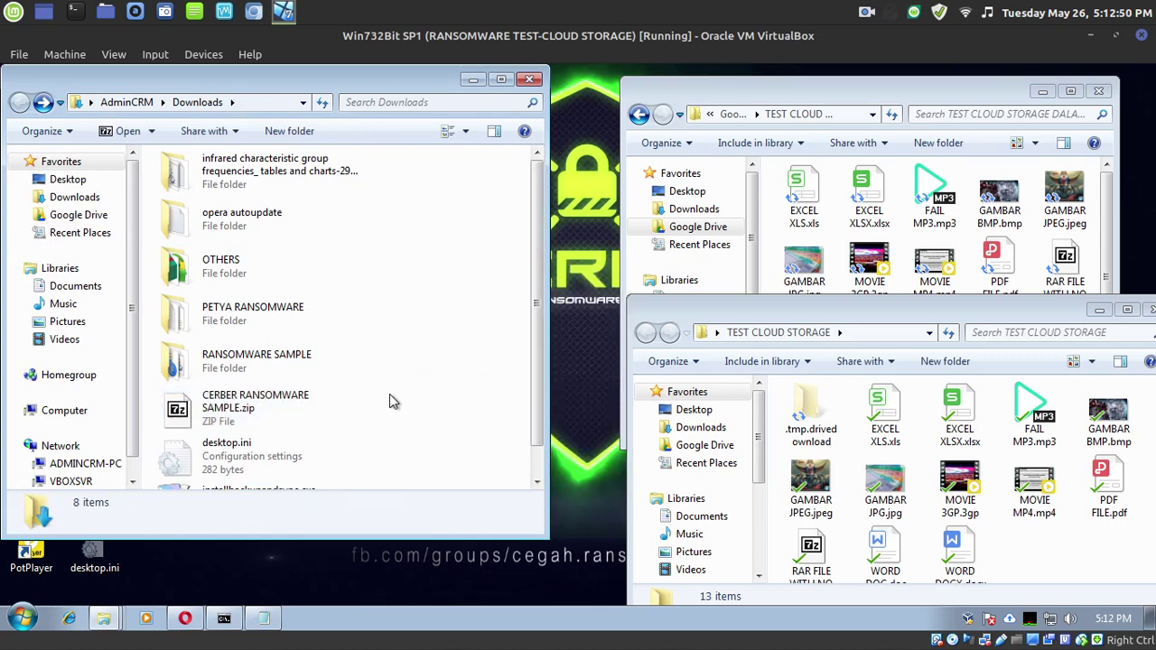
Extract the whole contents of CERBER RANSOMWARE SAMPLE.zip into Downloads, replacing the existing files, and close the archive.
double_click(336, 409)
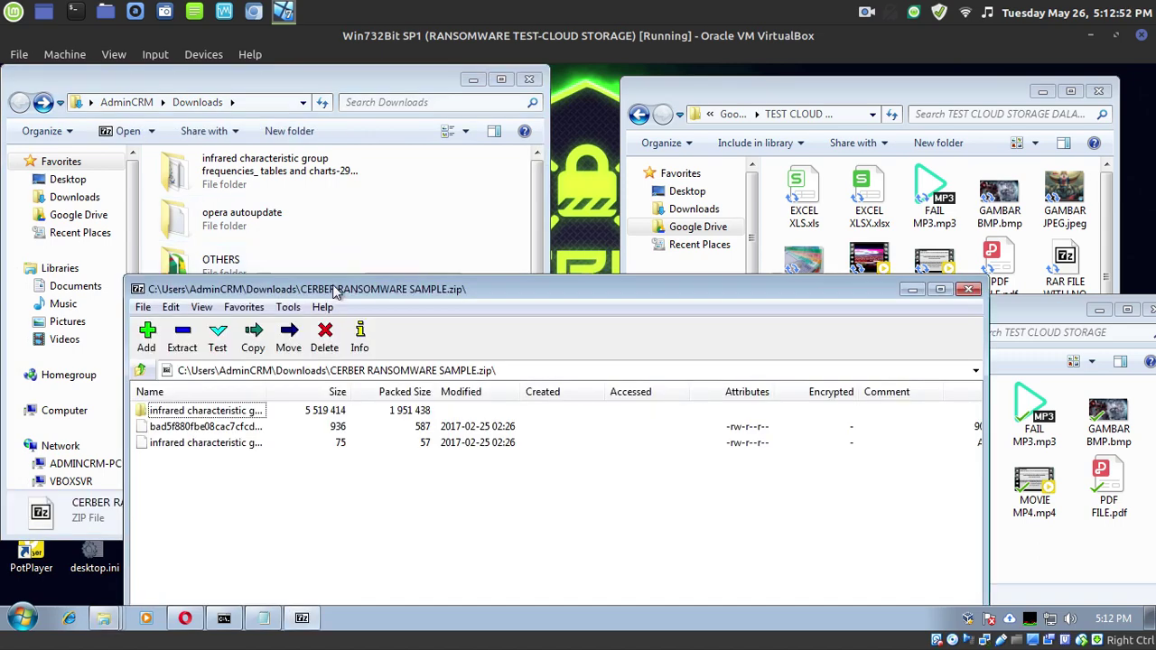
left_click_drag(329, 291, 785, 206)
left_click_drag(701, 384, 445, 371)
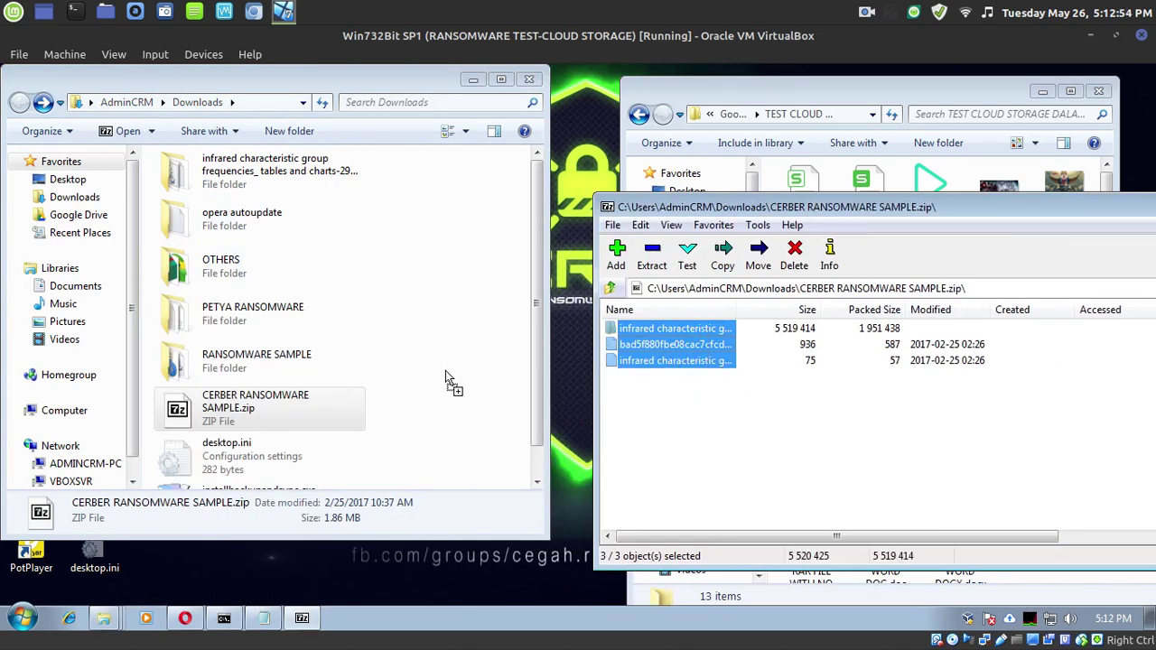
left_click(567, 510)
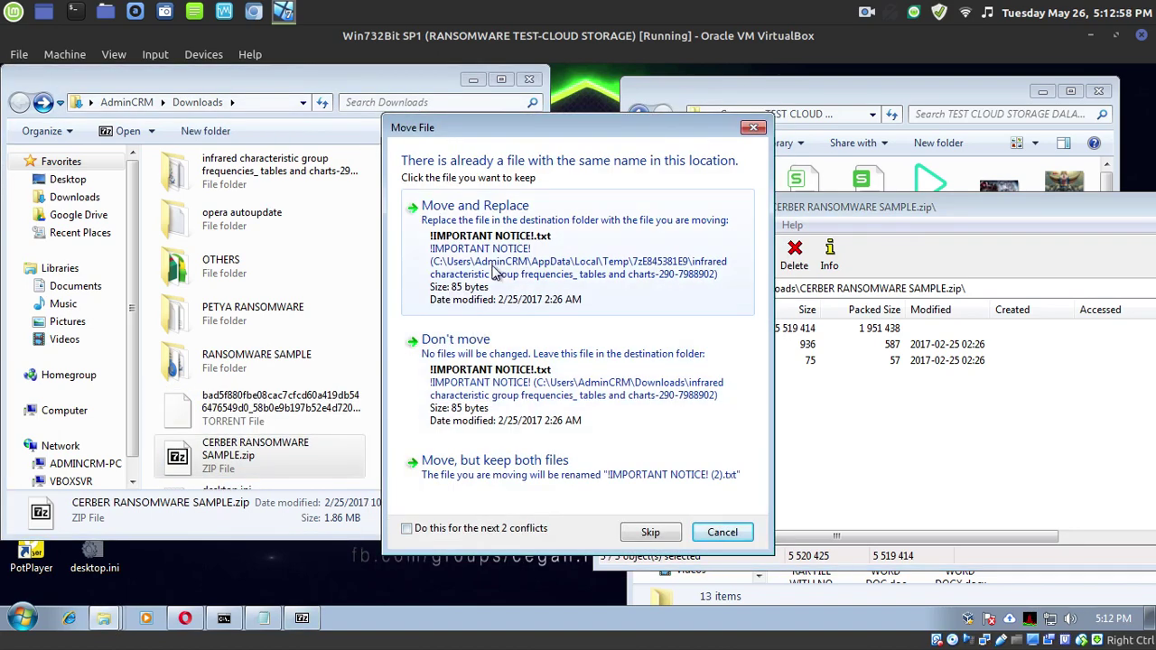
left_click(535, 275)
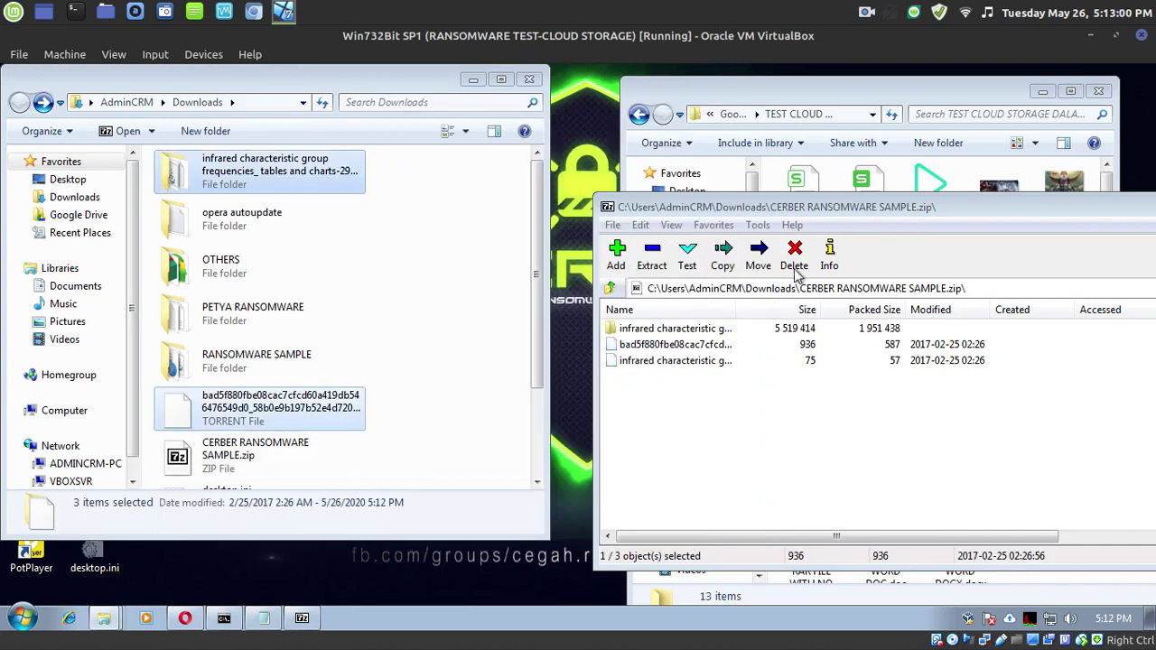
left_click_drag(841, 215, 453, 223)
left_click(1051, 215)
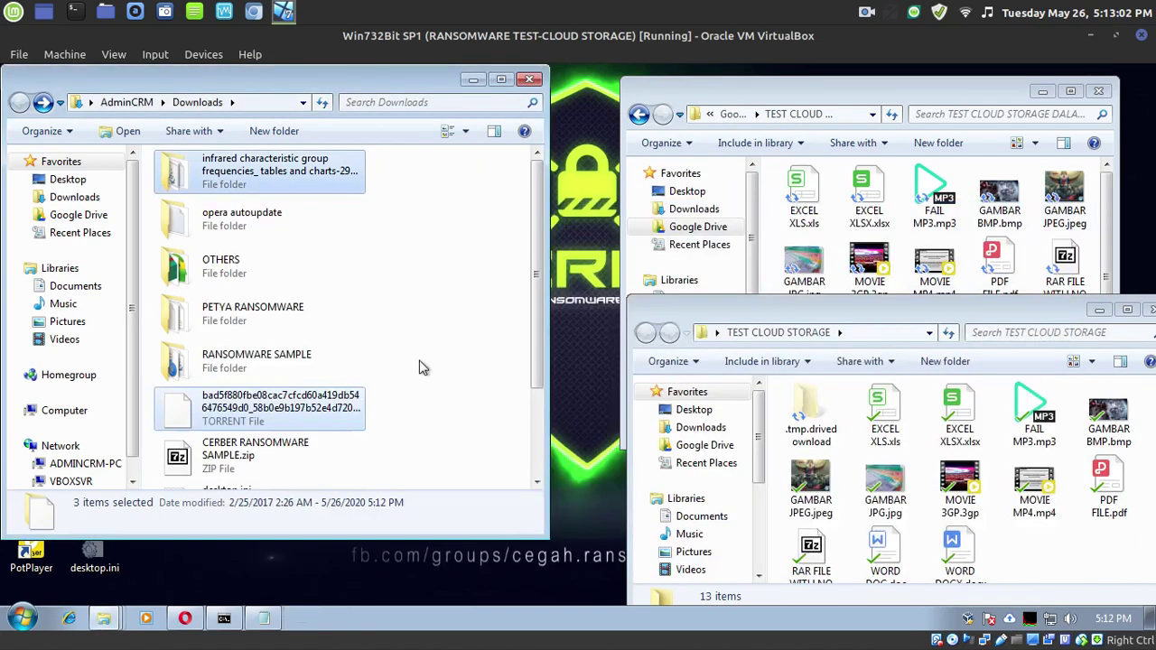
Run the sample inside the infrared characteristic group folder in the virtual machine, and close that folder's window.
double_click(302, 168)
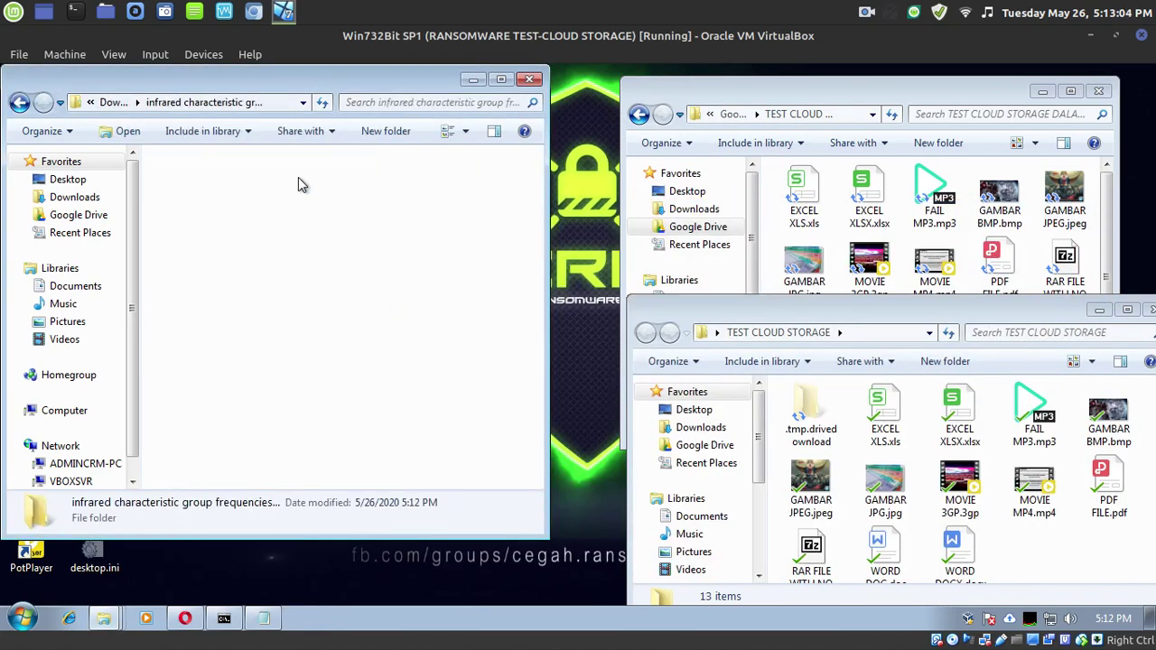
double_click(287, 222)
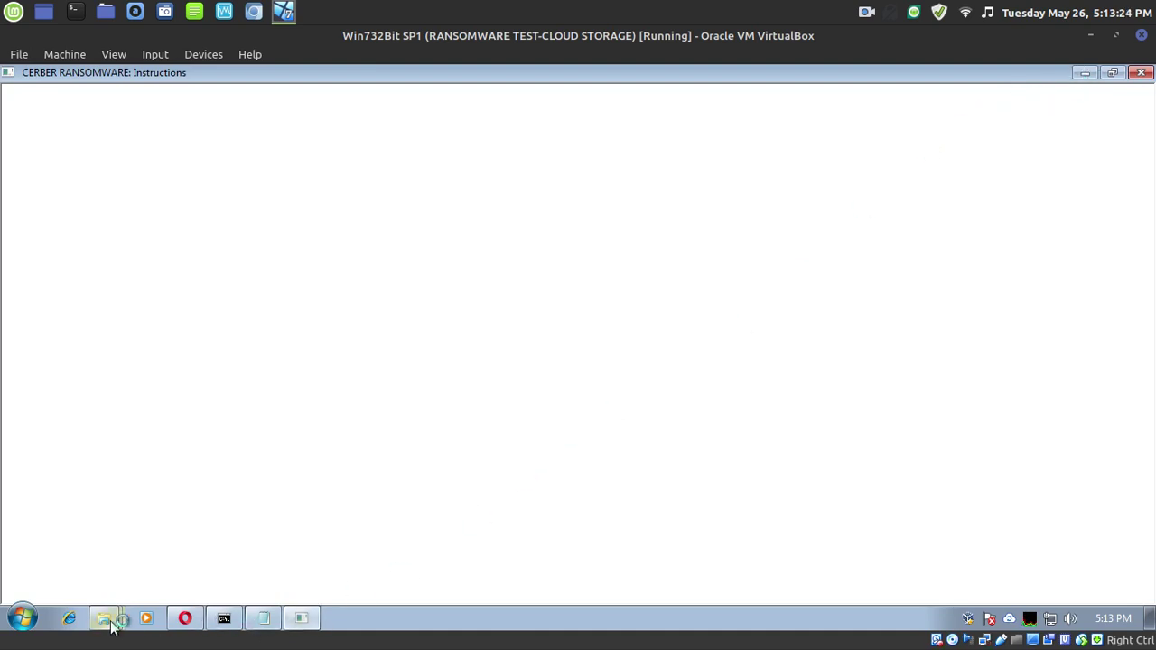
mouse_move(108, 622)
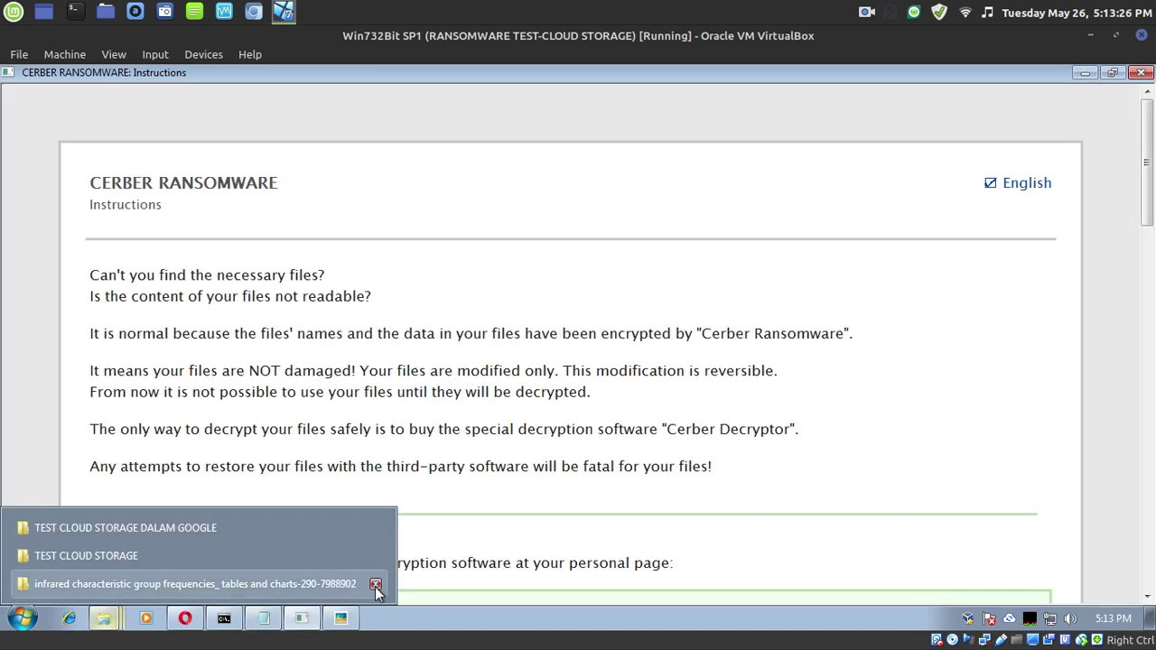
left_click(376, 585)
Bring both TEST CLOUD STORAGE folder windows in front of the ransom instructions to inspect the files in each.
left_click(214, 560)
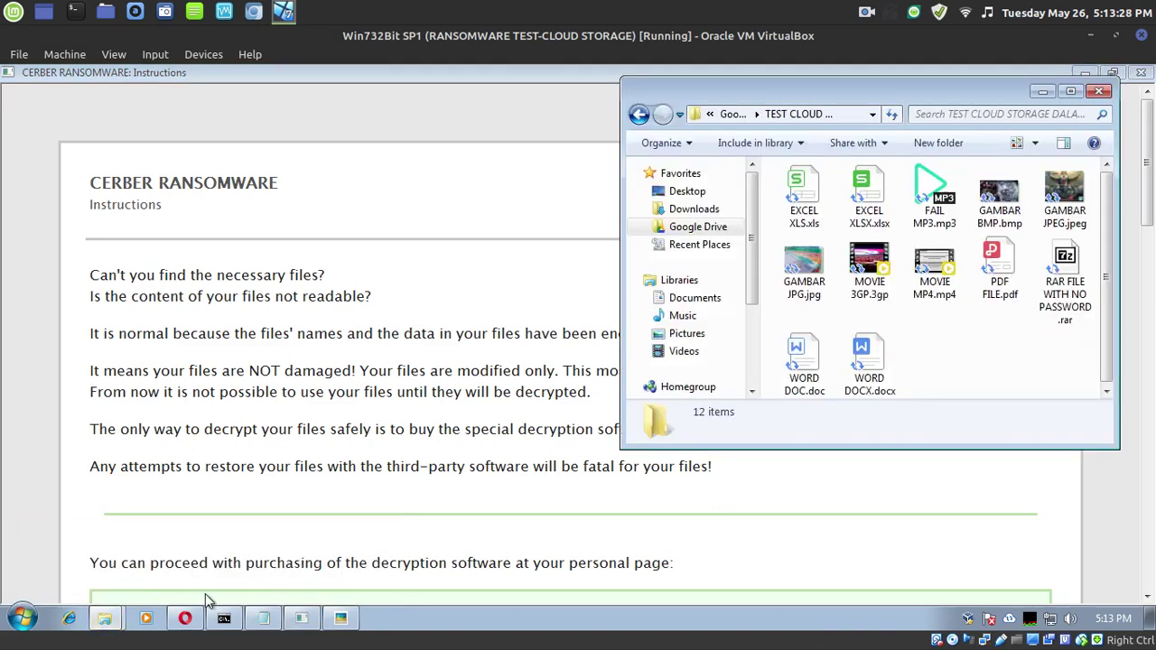
mouse_move(106, 621)
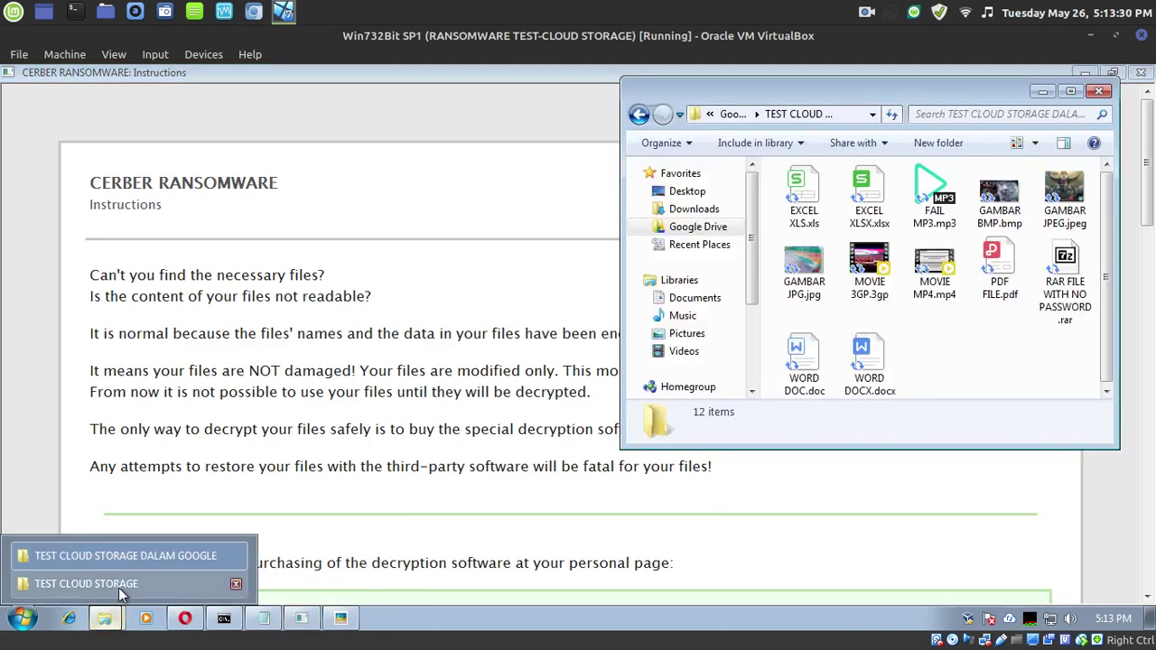
left_click(118, 588)
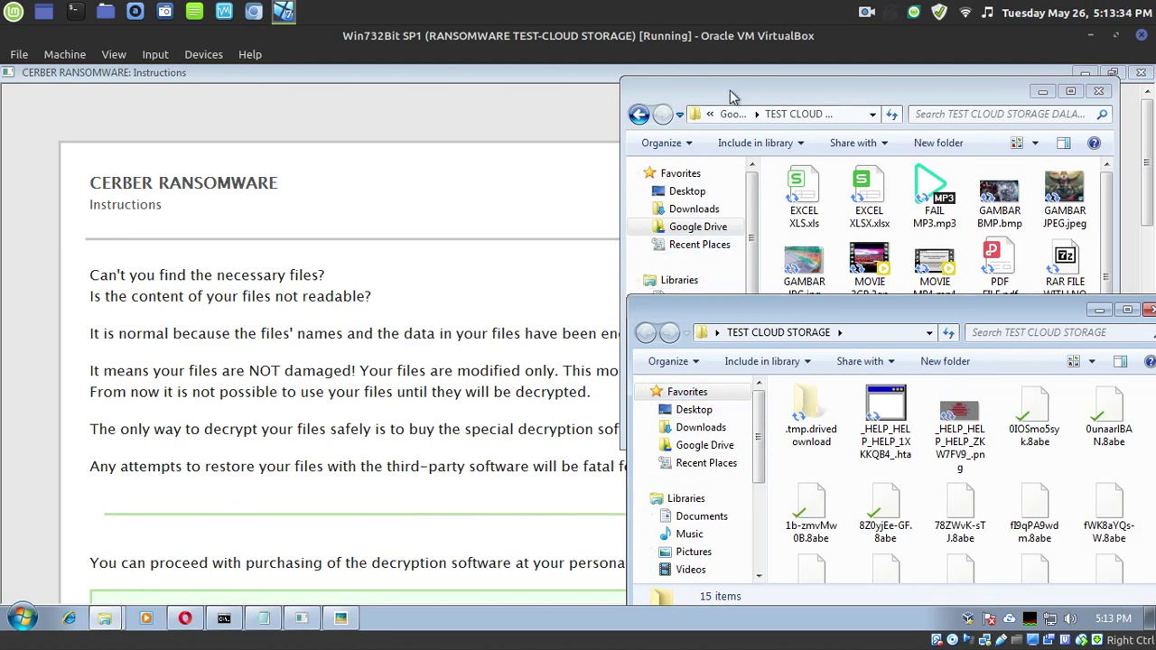
left_click_drag(732, 97, 739, 89)
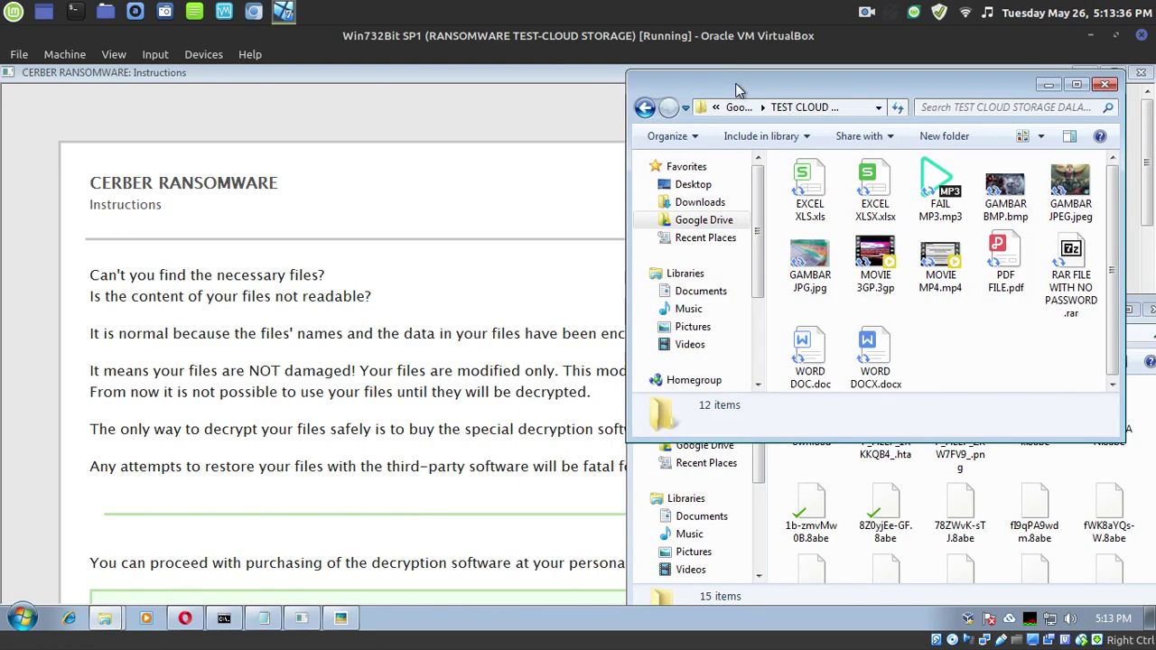
left_click(806, 603)
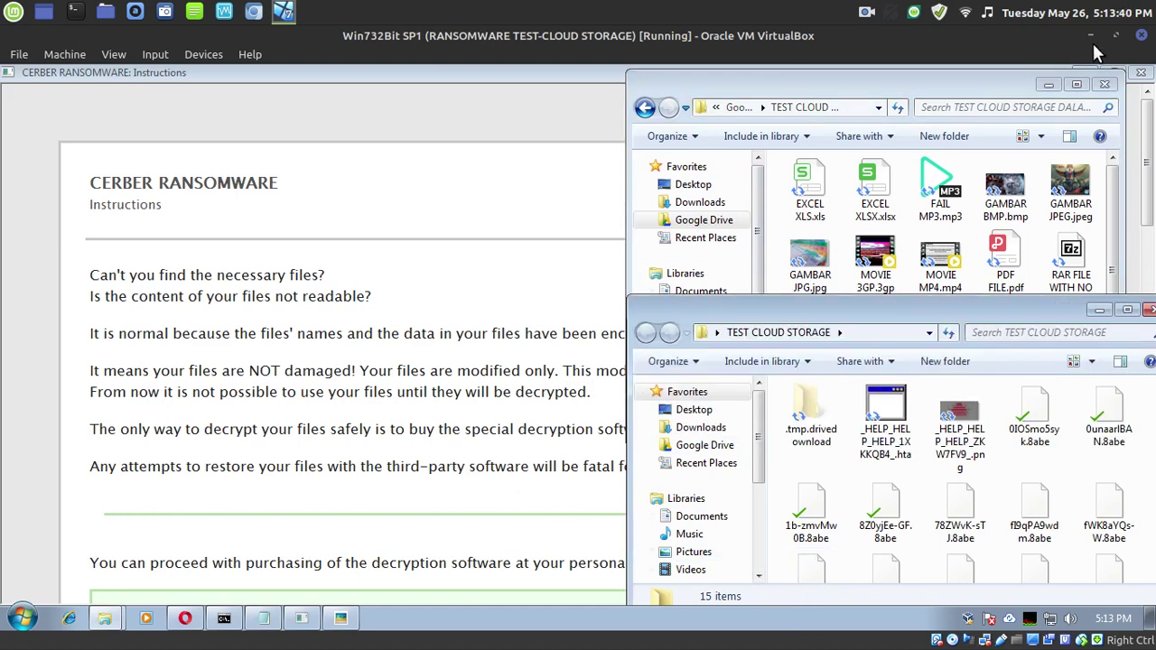
left_click_drag(1010, 87, 999, 96)
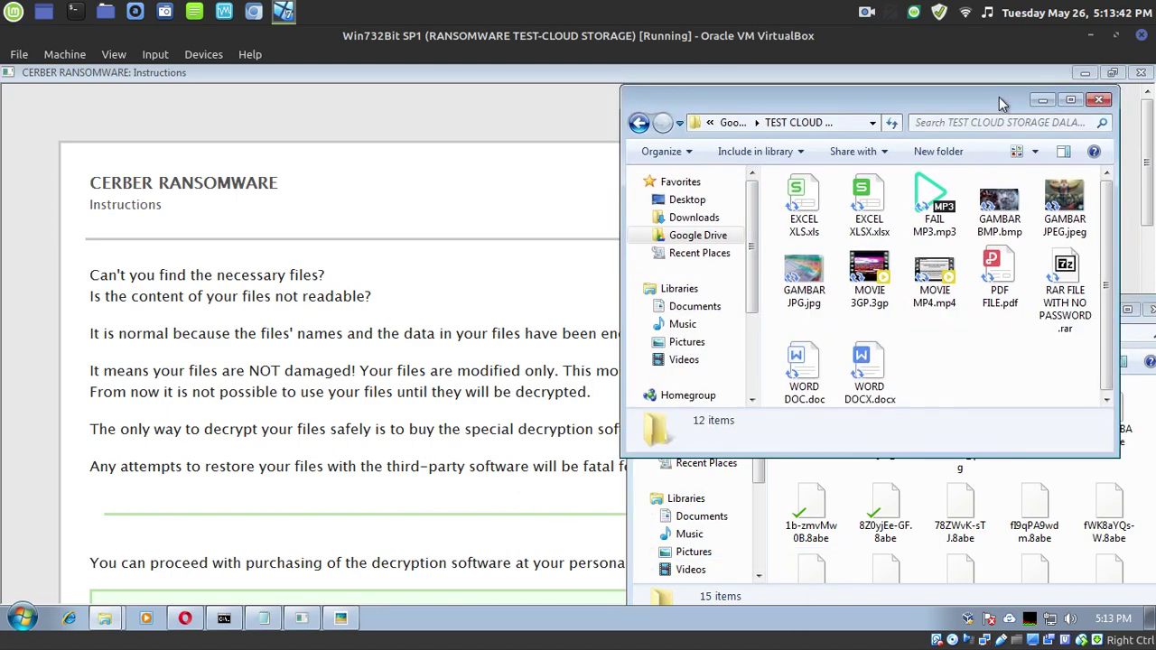
Minimize the CERBER RANSOMWARE instructions window and the ransom note image in Picasa Photo Viewer.
left_click(1082, 75)
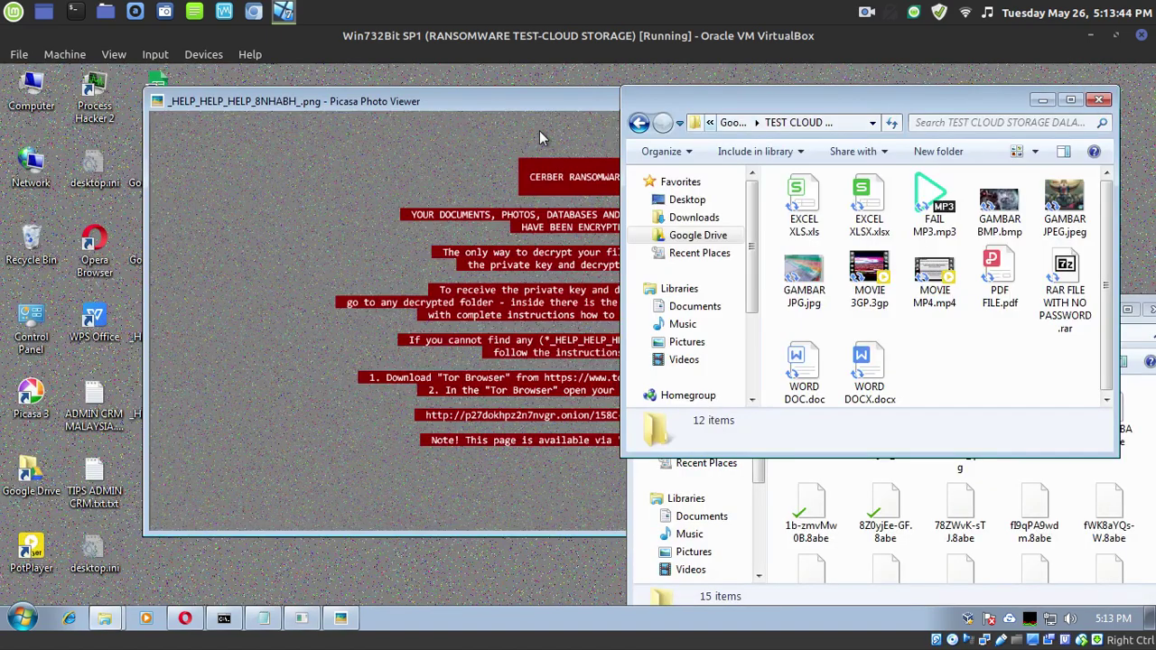
left_click_drag(534, 107, 278, 134)
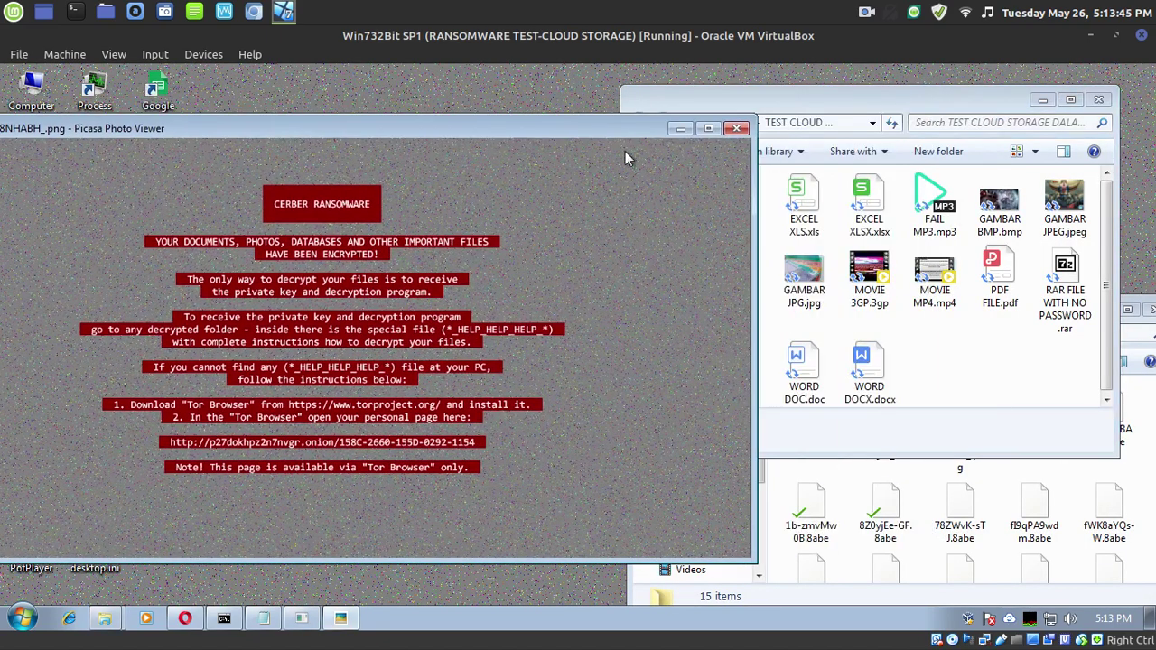
left_click(681, 129)
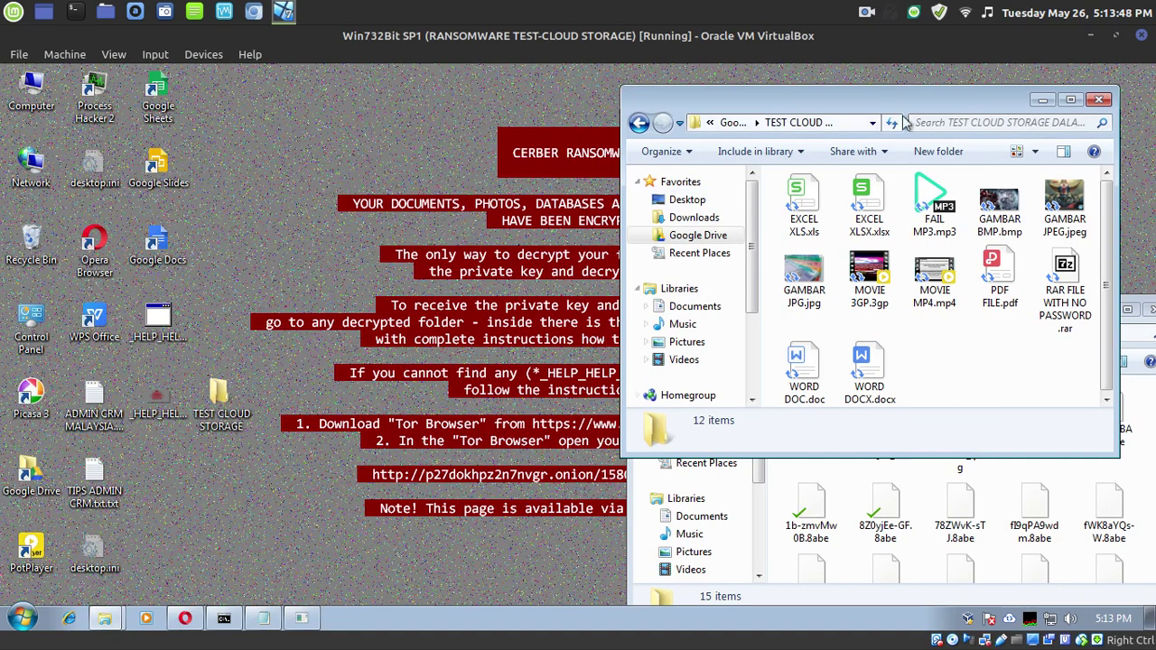
Show the TEST CLOUD STORAGE DALAM GOOGLE folder's full path, and place the two test folder windows side by side.
left_click(847, 126)
left_click_drag(846, 127, 624, 133)
left_click_drag(926, 107, 779, 89)
left_click_drag(849, 95, 524, 100)
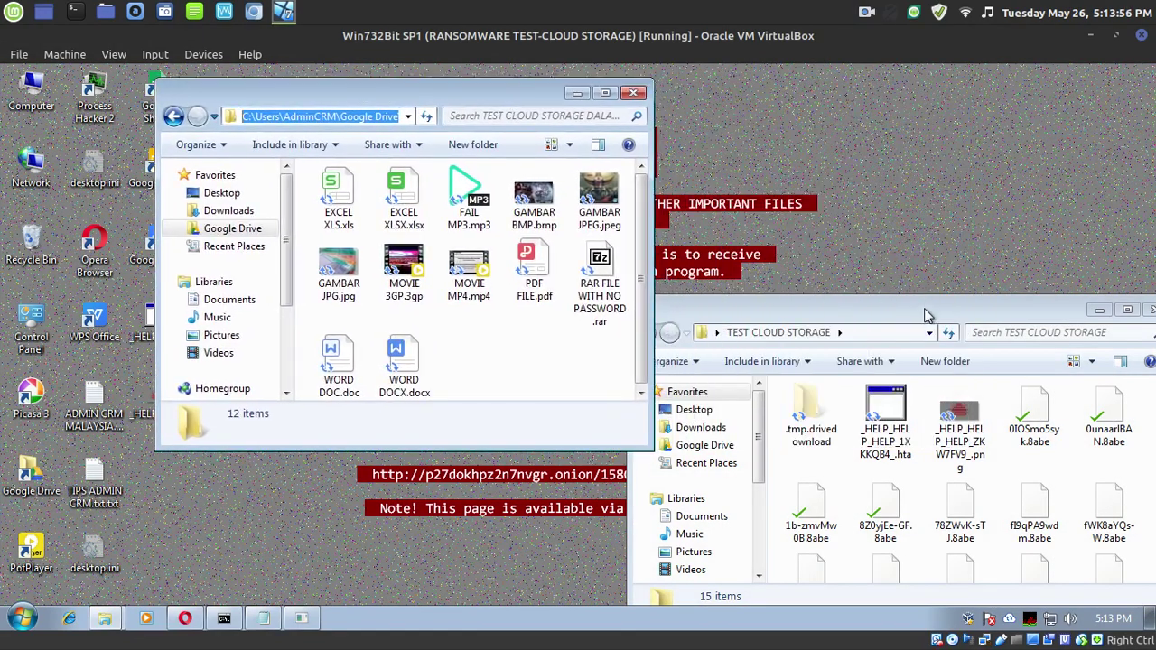
left_click_drag(927, 314, 890, 172)
left_click_drag(508, 100, 421, 142)
left_click_drag(869, 158, 869, 113)
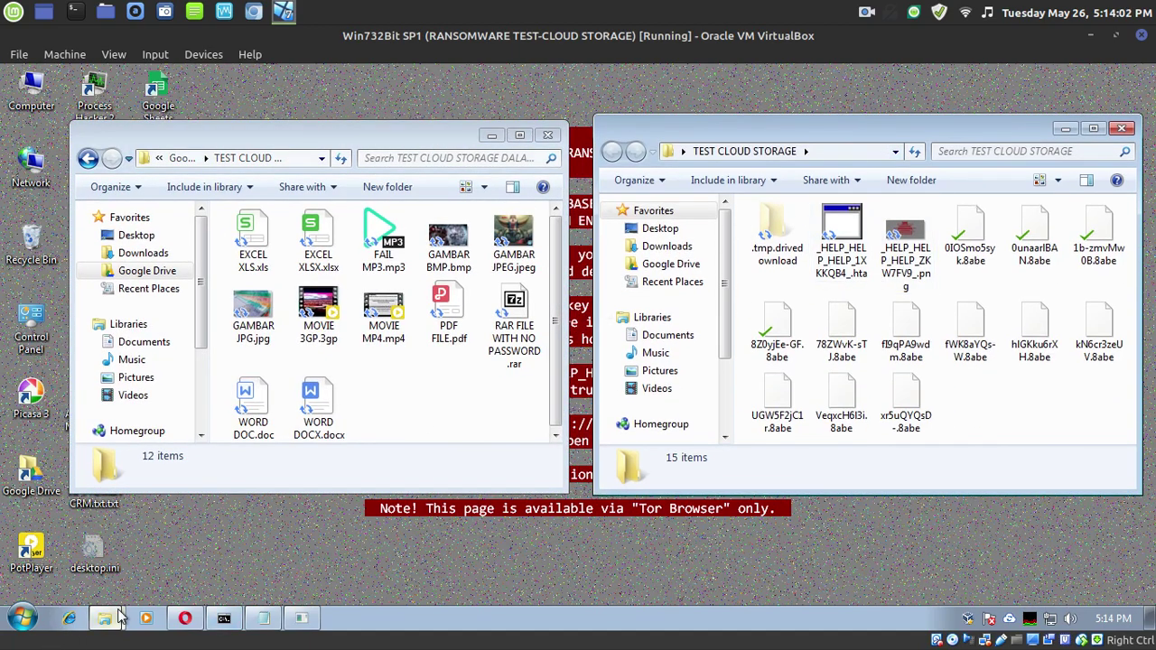
Inspect the TEST CLOUD STORAGE PARTITION D folder on DATA (E:) in a taller window with Tiles view, and minimize it.
left_click(22, 618)
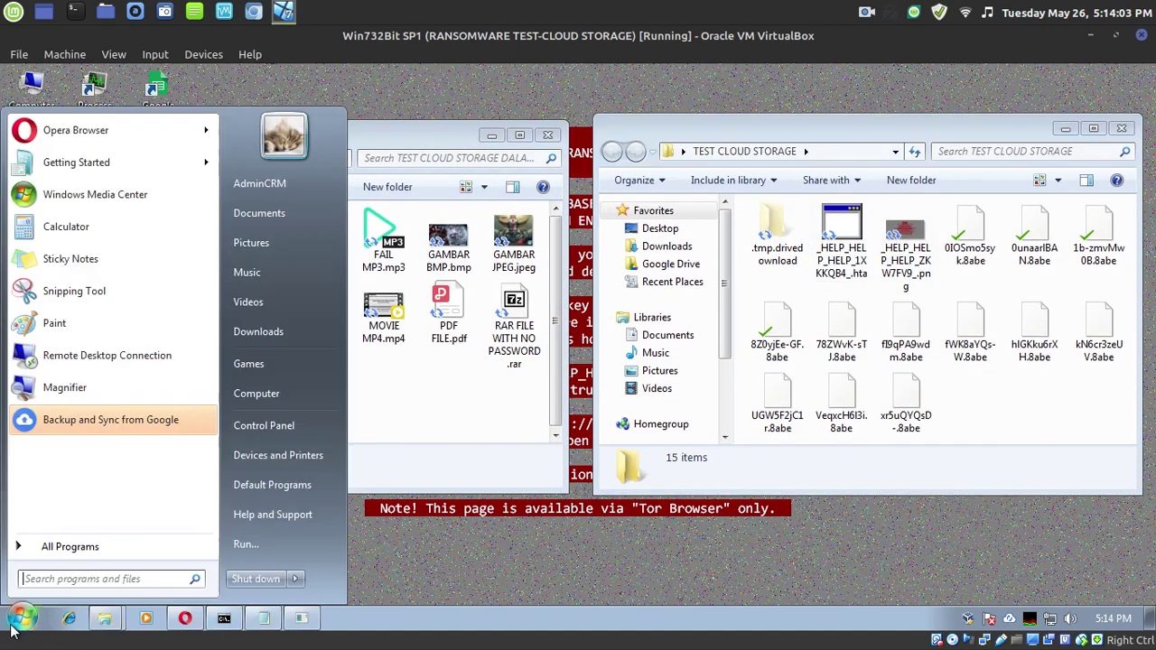
left_click(265, 391)
double_click(256, 239)
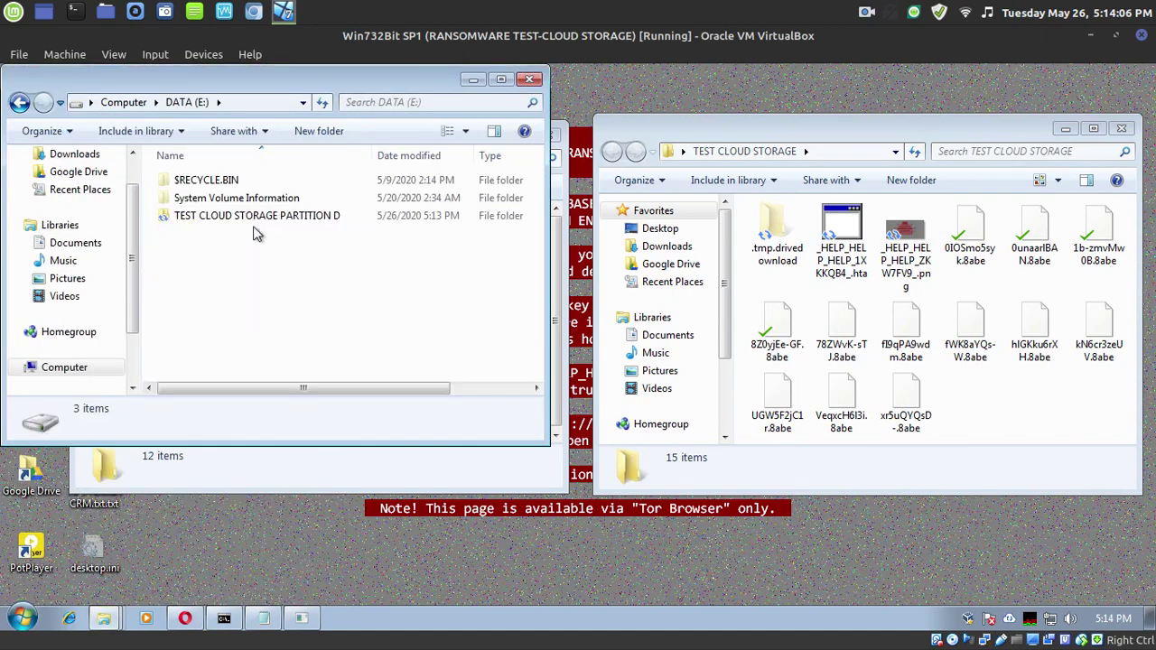
double_click(257, 217)
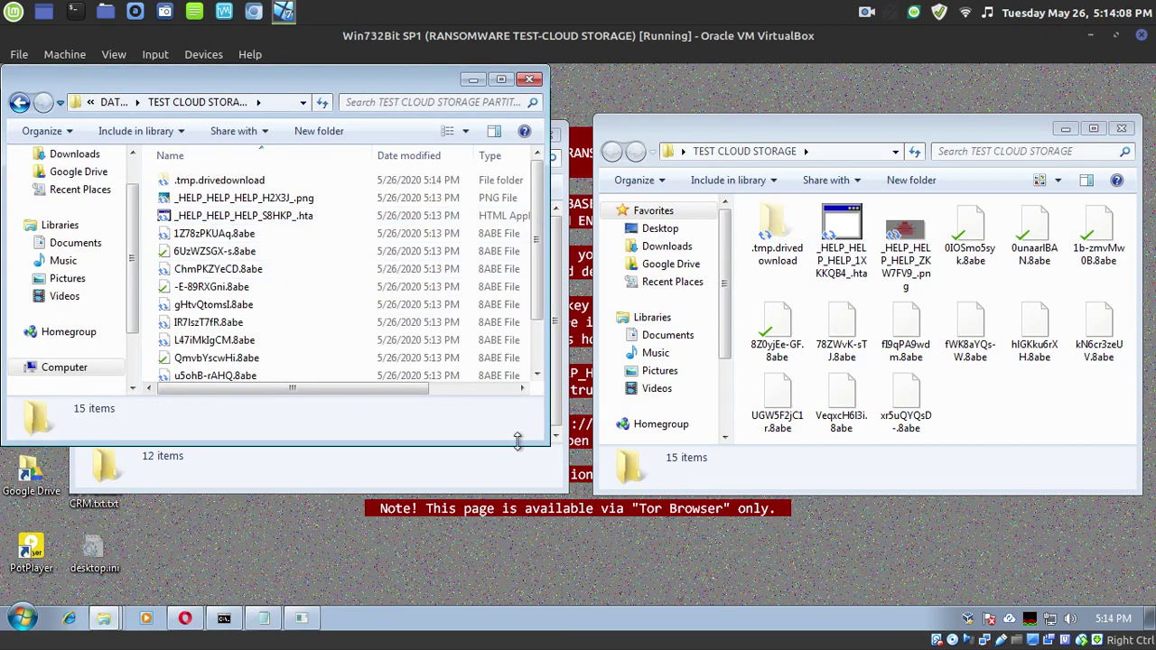
left_click_drag(536, 443, 533, 574)
right_click(442, 485)
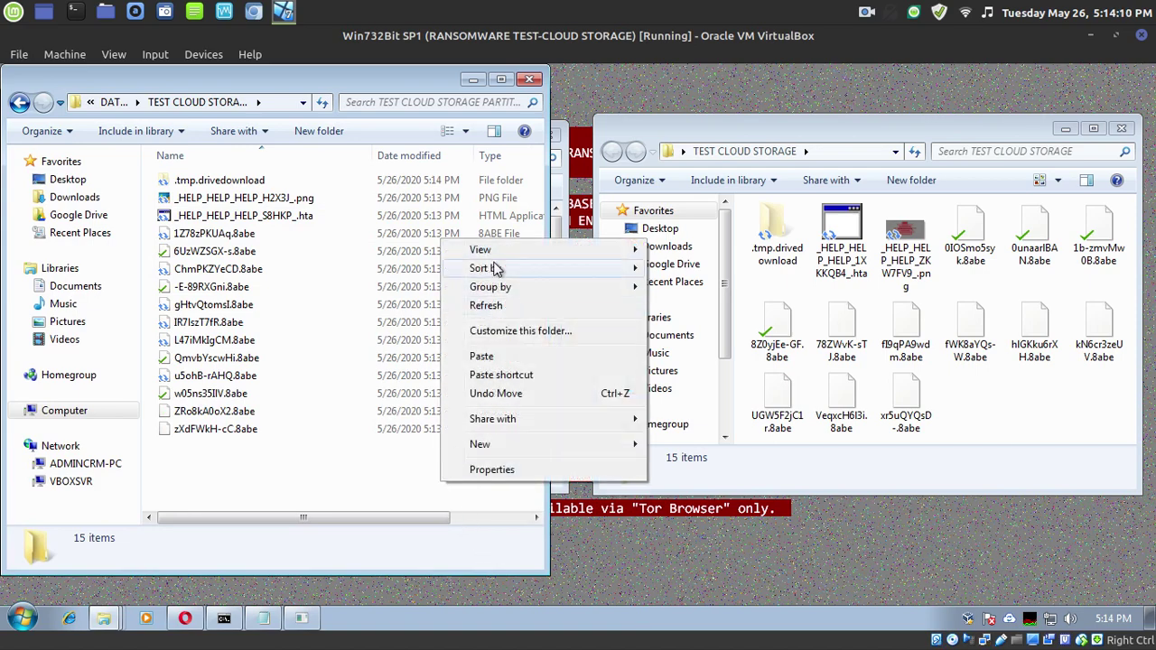
mouse_move(495, 259)
left_click(713, 364)
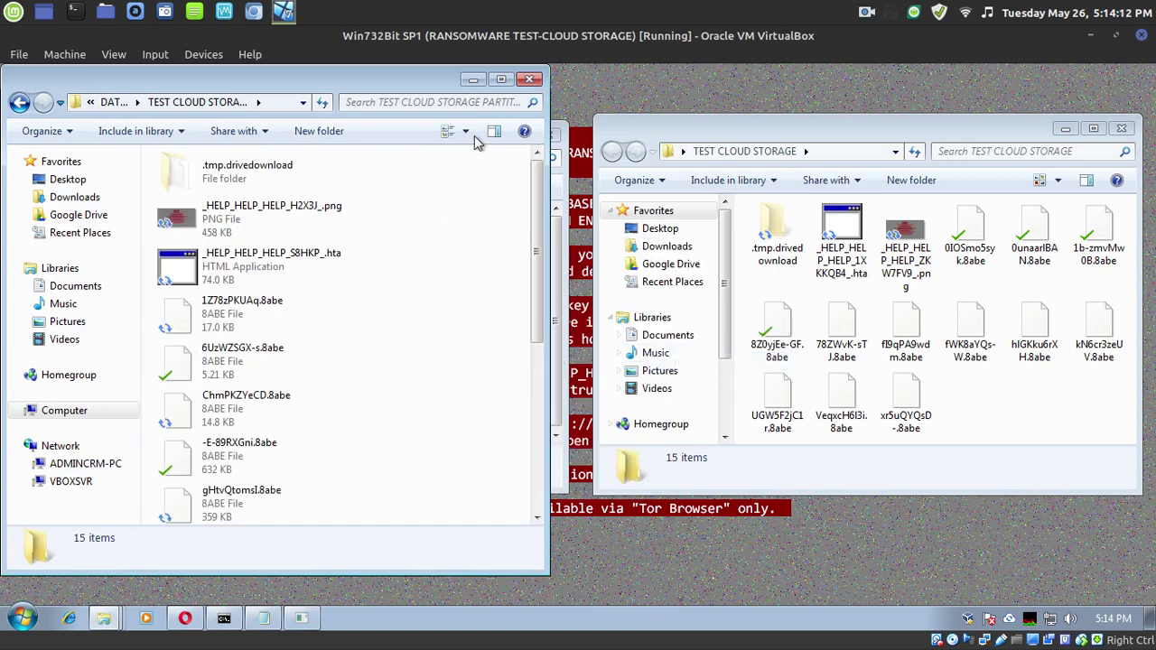
left_click(473, 80)
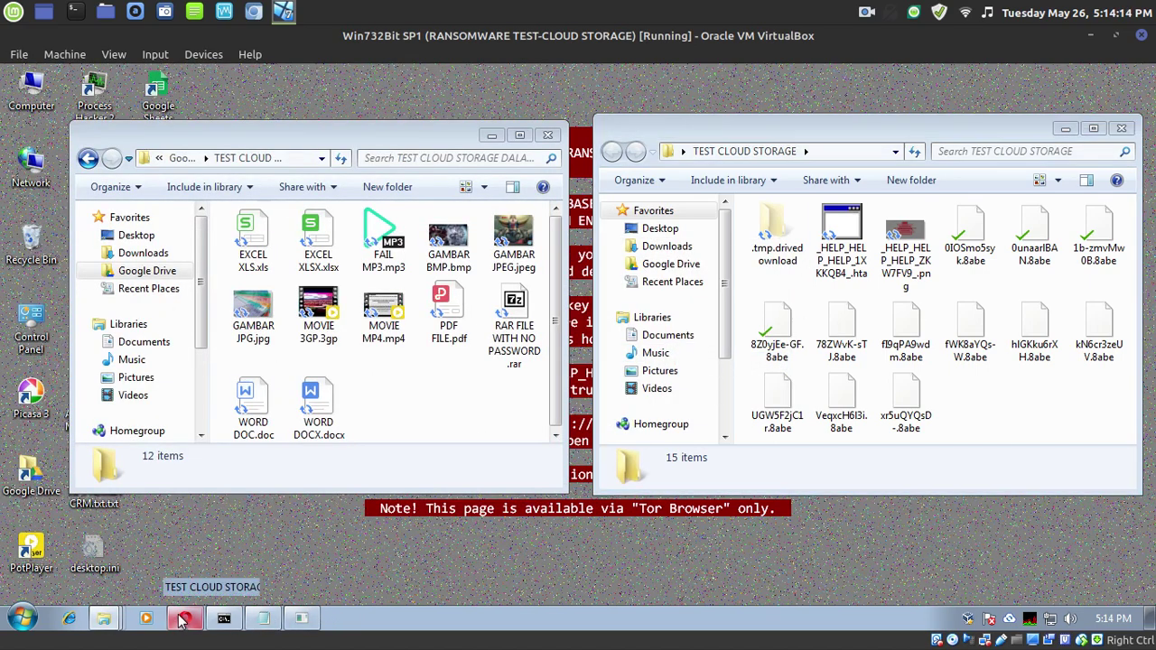
Check the Backup and Sync progress, and view My PC's Documents and Pictures folders in Google Drive in Opera.
left_click(185, 619)
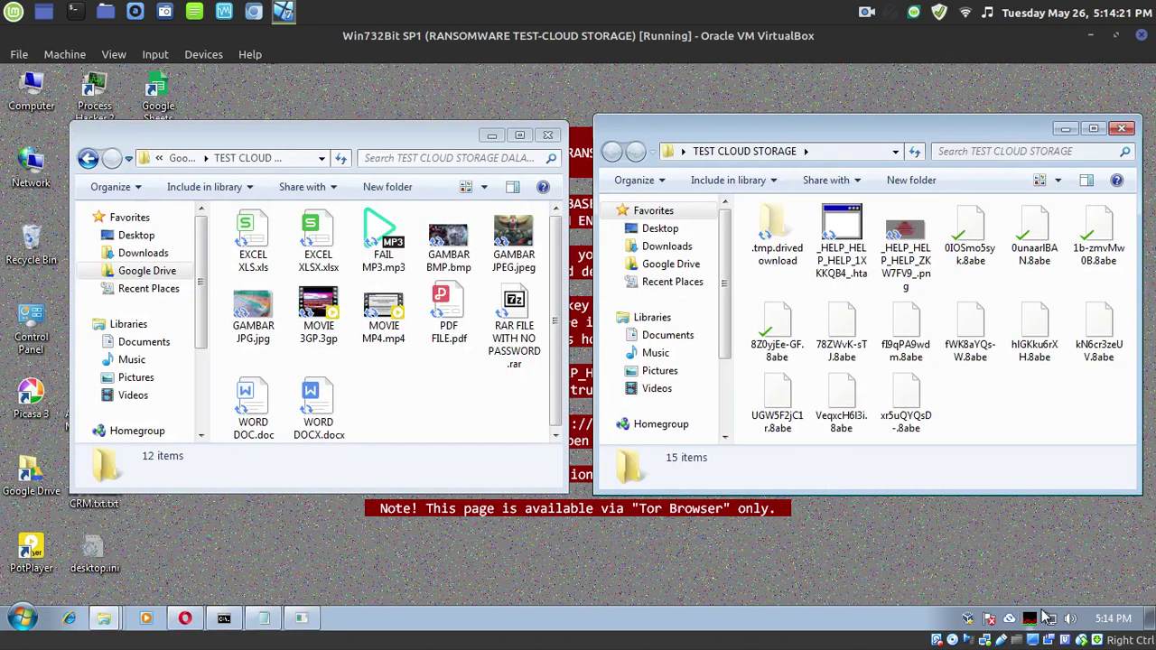
left_click(1030, 618)
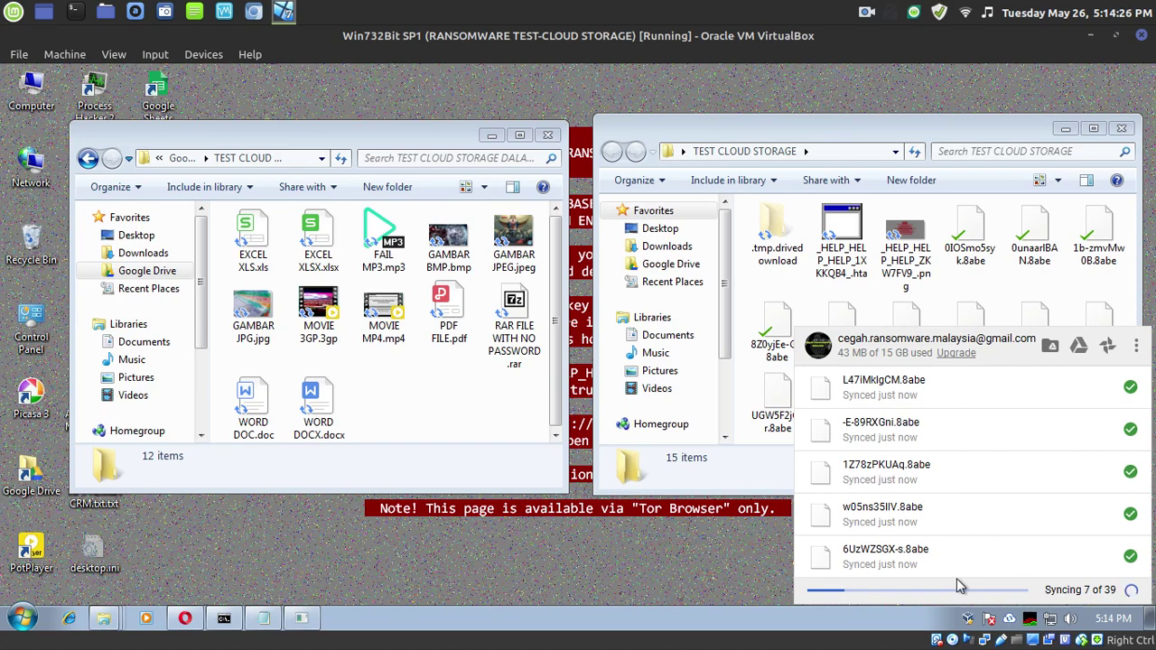
left_click(185, 620)
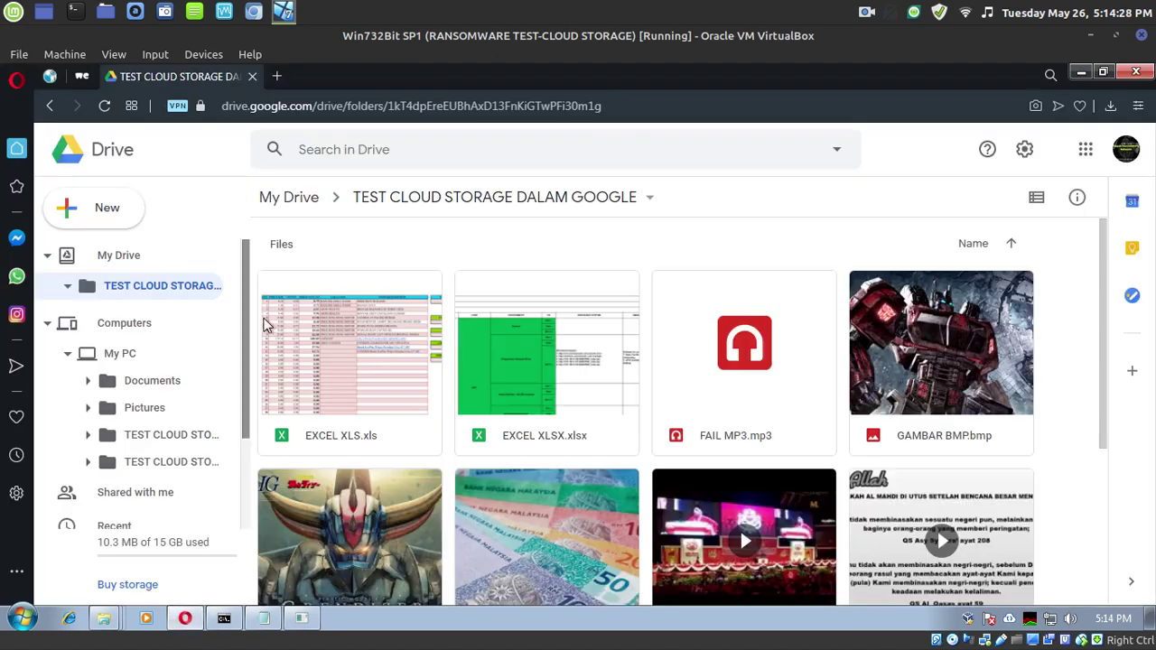
left_click(168, 380)
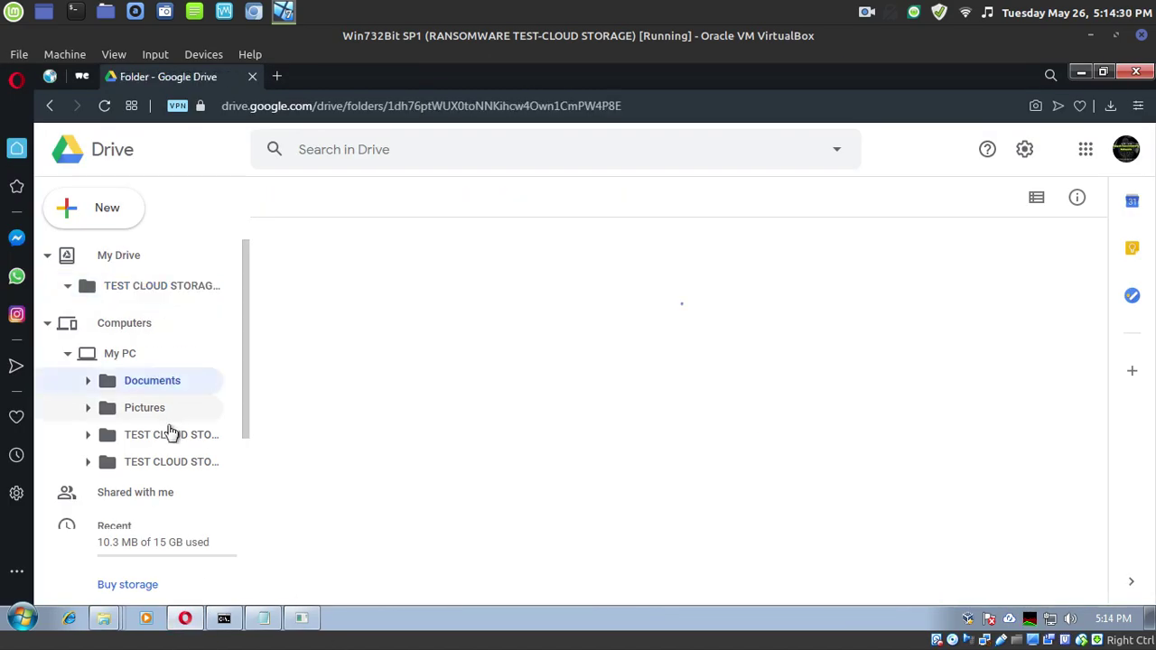
left_click(158, 412)
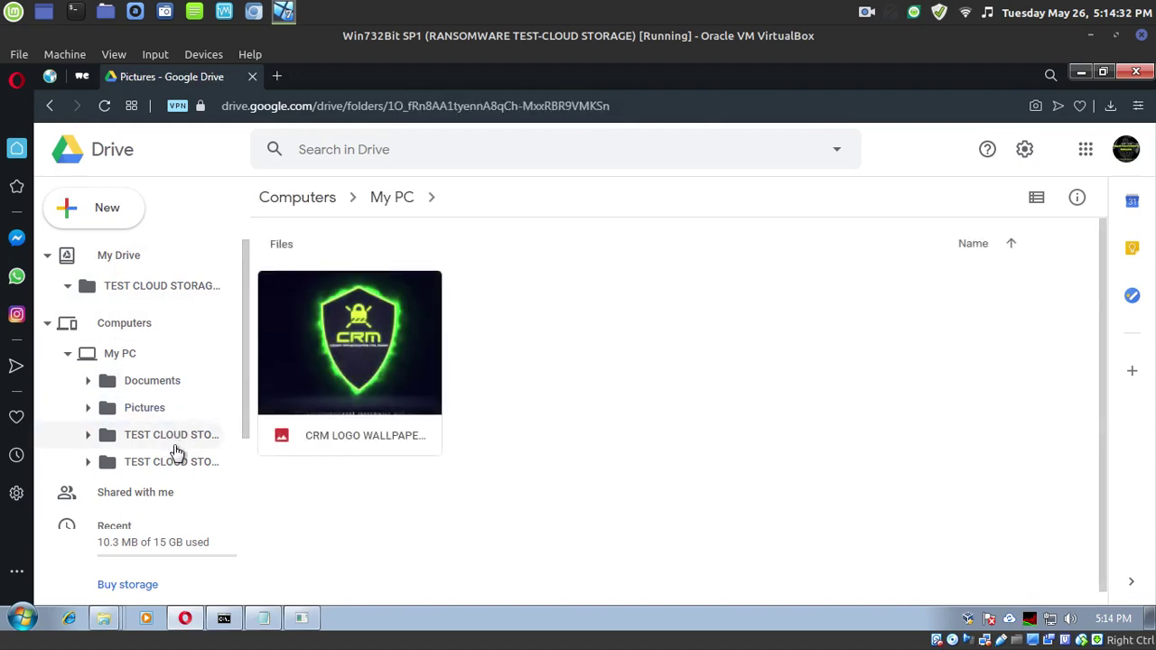
View both TEST CLOUD STORAGE folders, Documents and Pictures under My PC in Google Drive, and check the Backup and Sync progress.
left_click(178, 465)
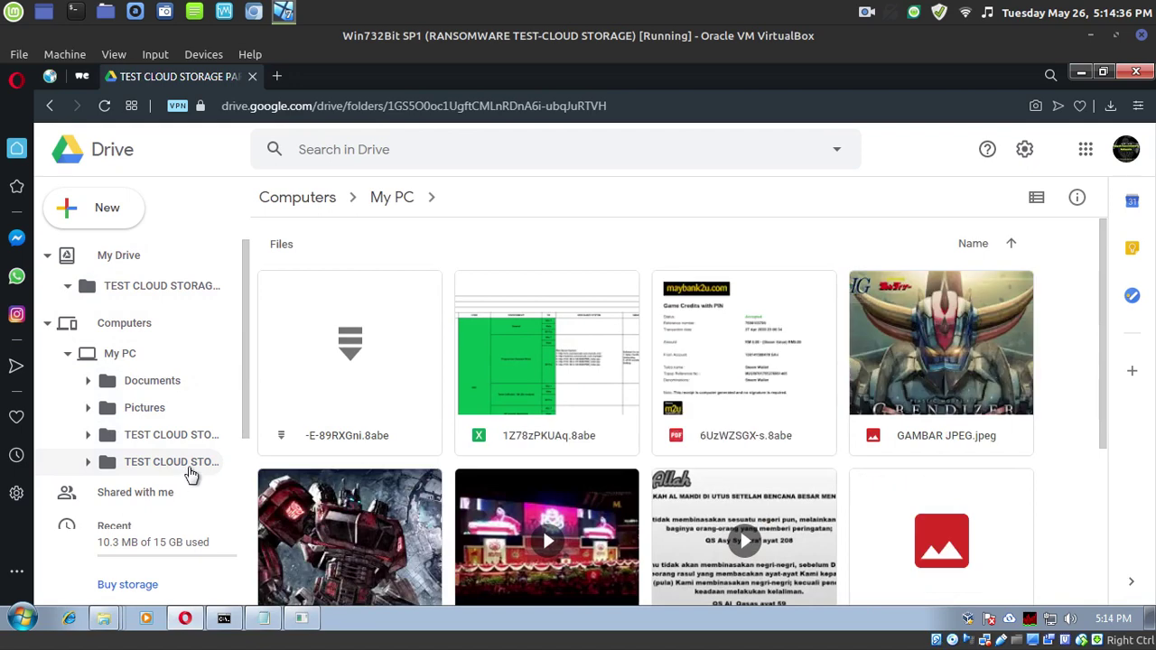
left_click(179, 434)
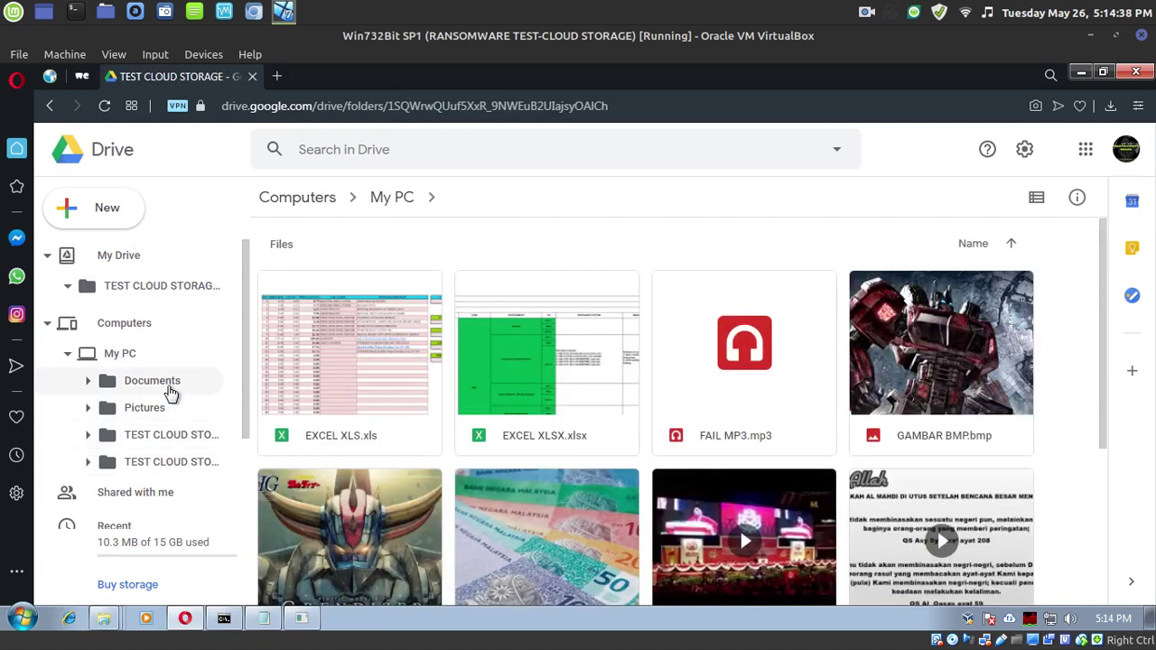
left_click(167, 383)
left_click(1010, 619)
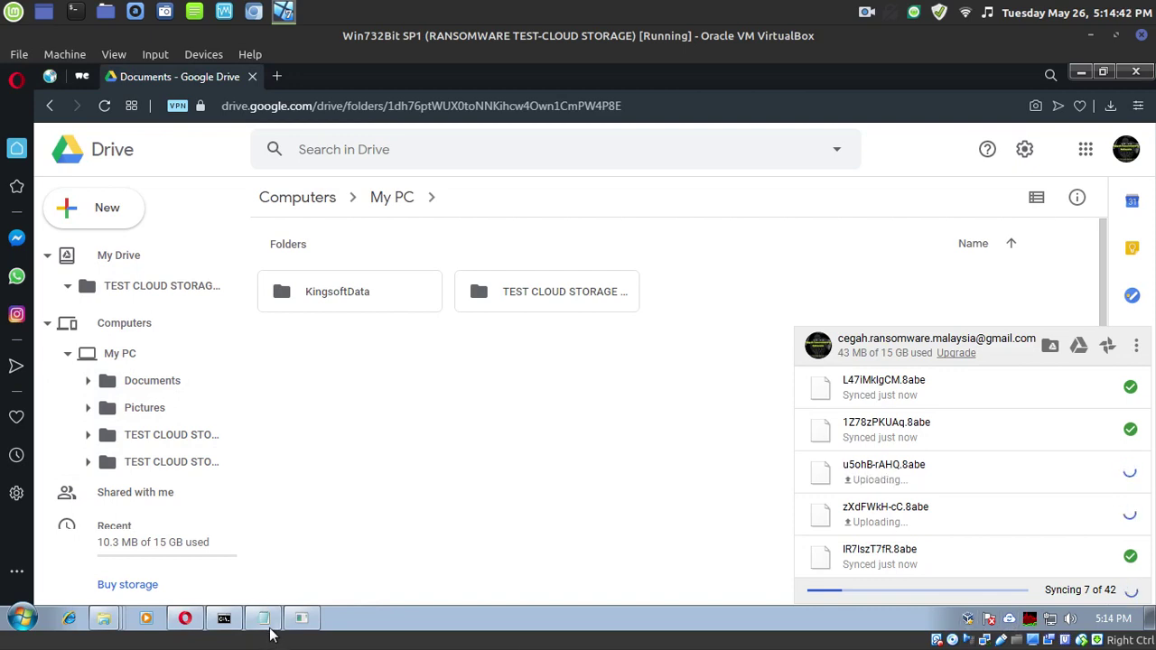
left_click(144, 409)
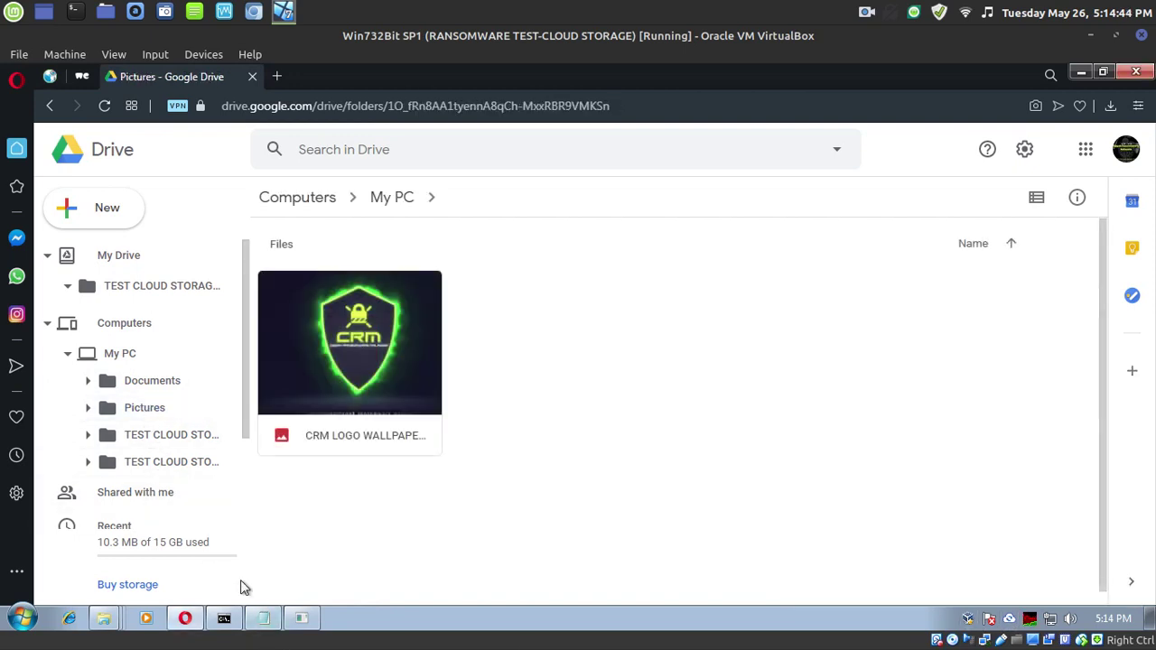
left_click(1010, 623)
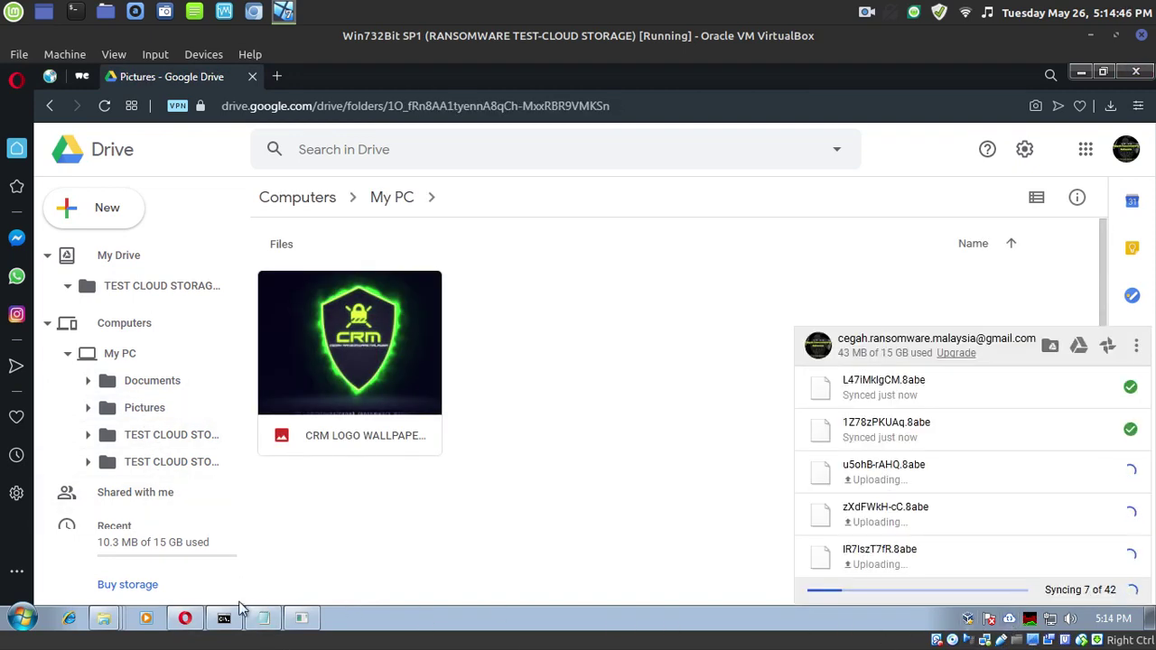
Add the Notepad line "KITA TUNGGU HABIS SYNC, NI INTERNET MIN PUTUS-PUTUS SEBAB VPN CONNECTION PROBLEM AGAKNYA..." below "JOM...", and minimize Notepad.
left_click(262, 618)
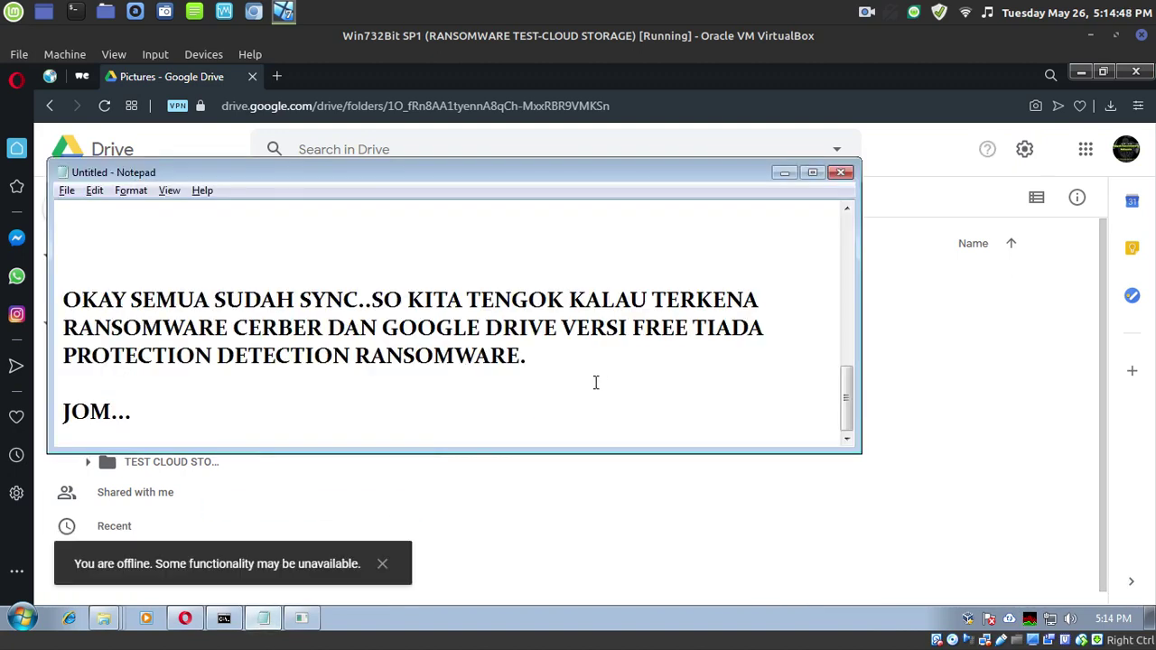
key("Return")
key("Return")
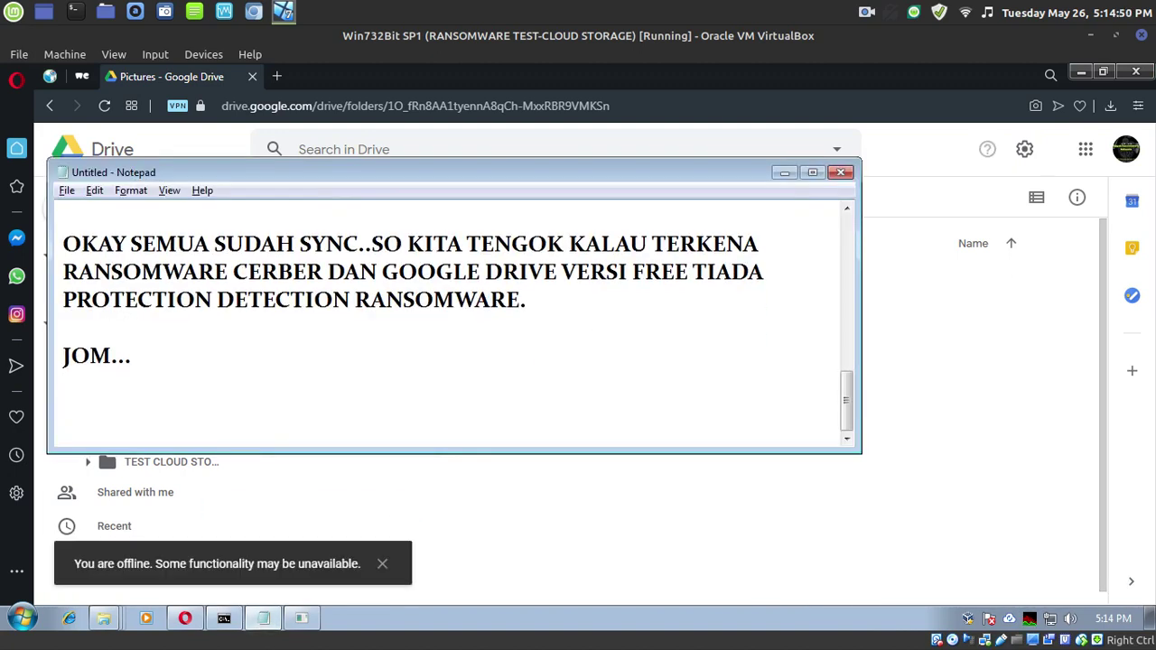
type("KITA TUNGGU H")
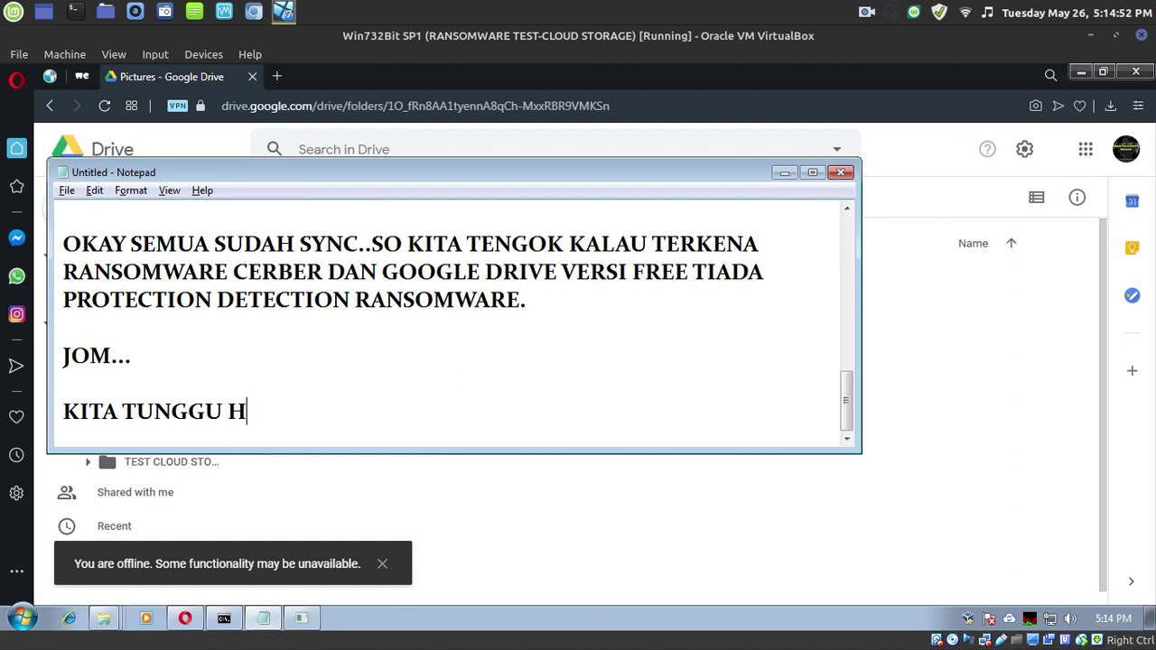
type("ABIS SYNC")
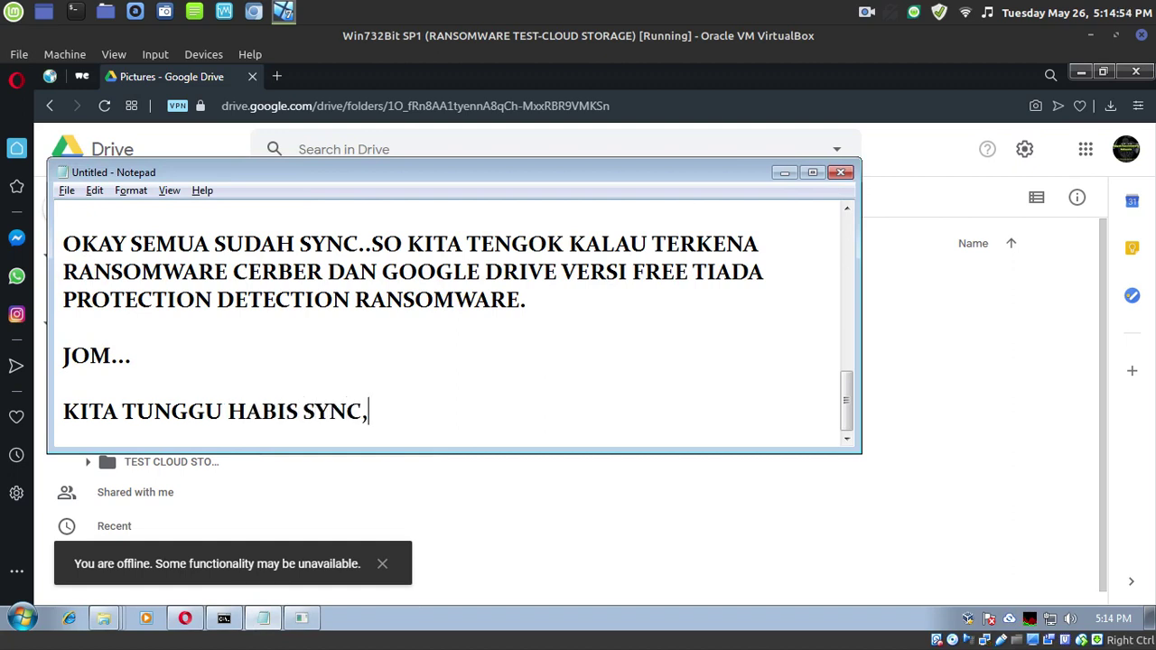
type(", NI INTERNET ")
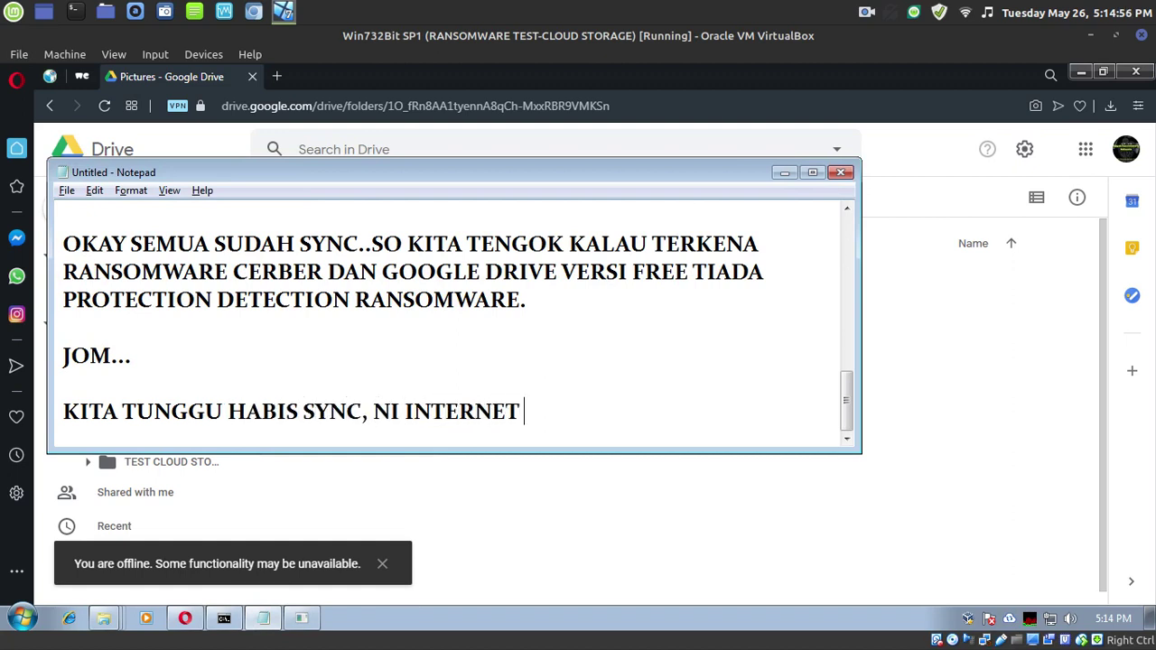
type("MIN PUTUS-")
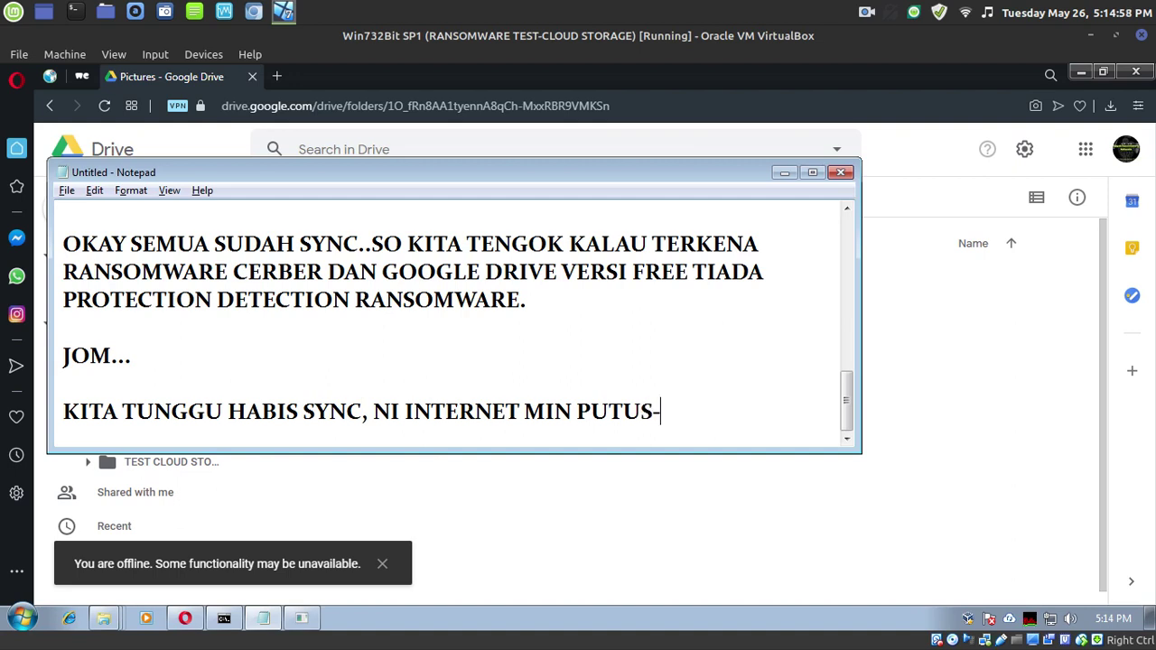
type("PUTUS SEBAB V")
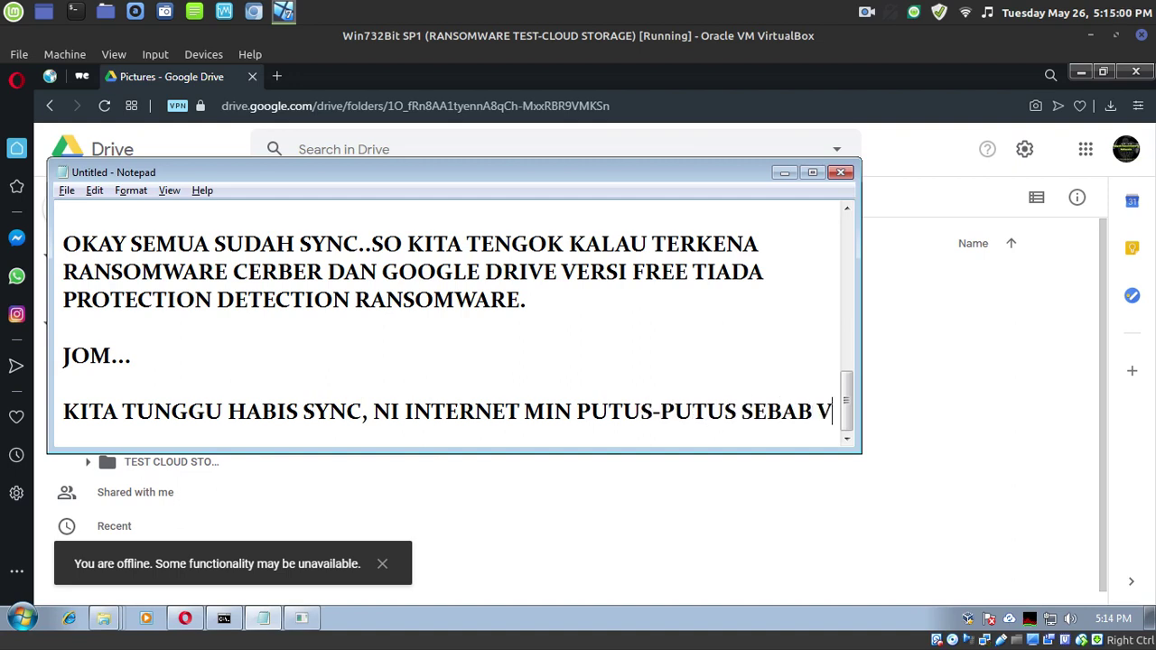
type("PN CONNECTION")
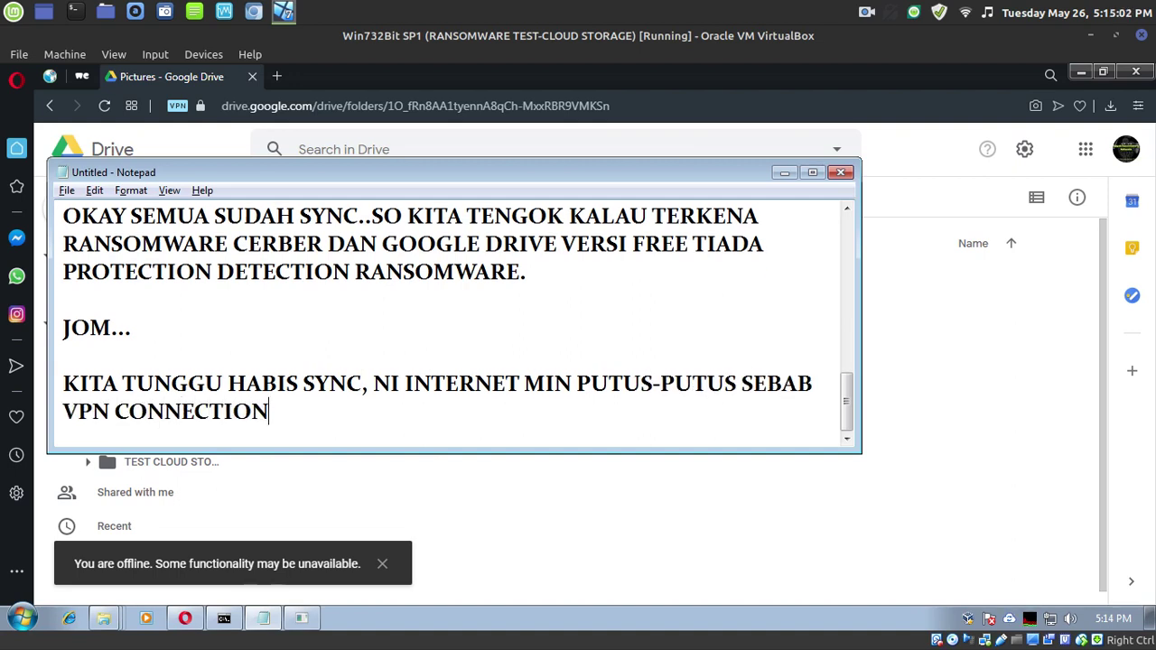
type(" PROBLEM AGAKNYA...")
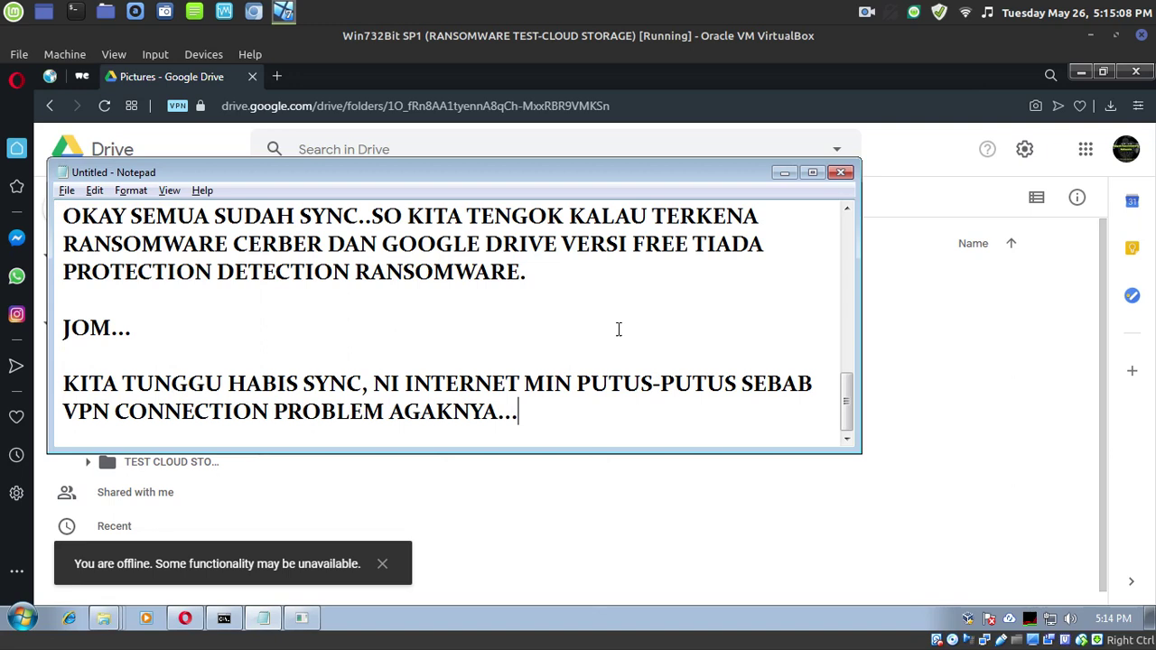
left_click(784, 173)
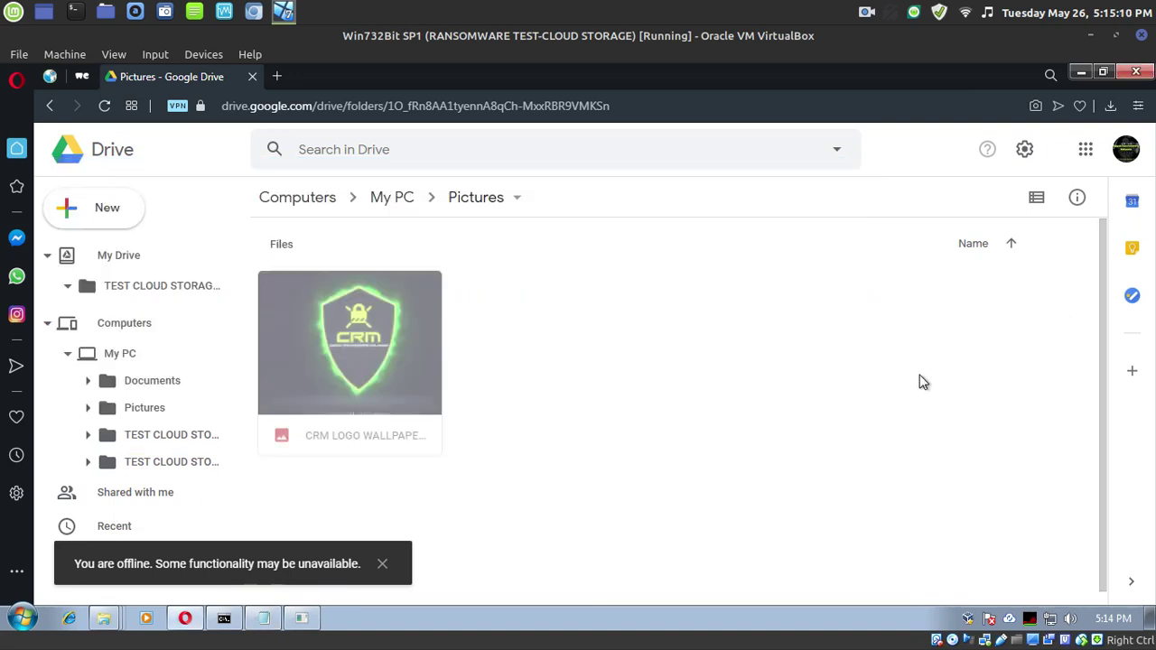
Check the Backup and Sync upload progress, with Opera minimized to show the two test folder windows.
left_click(1030, 641)
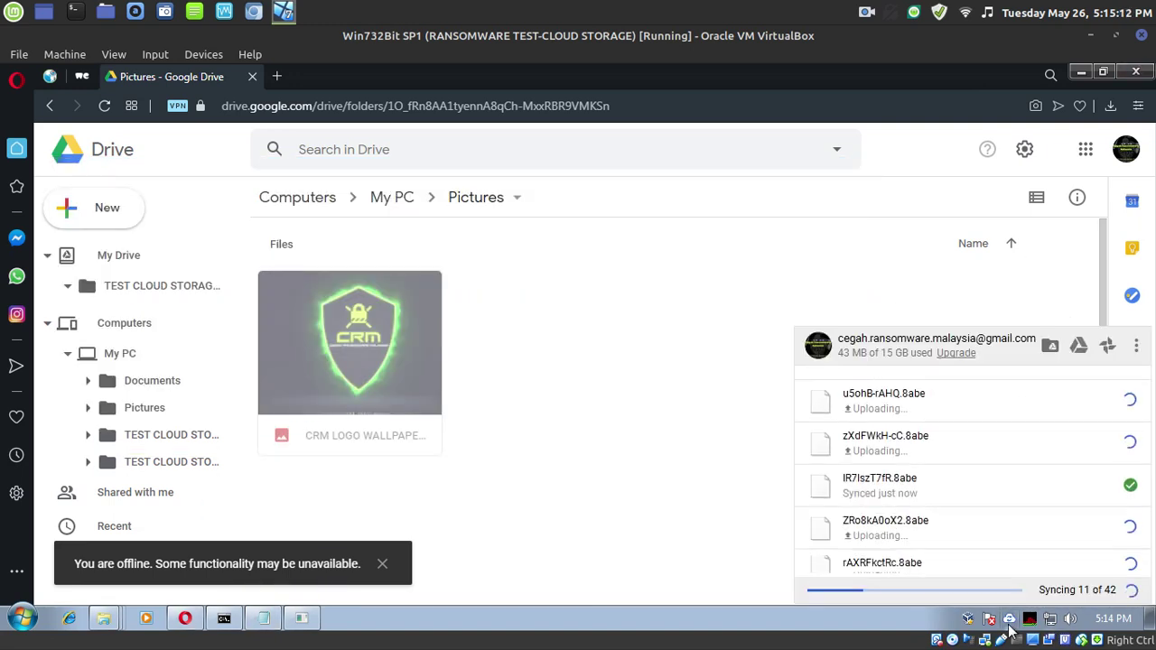
left_click(1082, 72)
left_click(1014, 620)
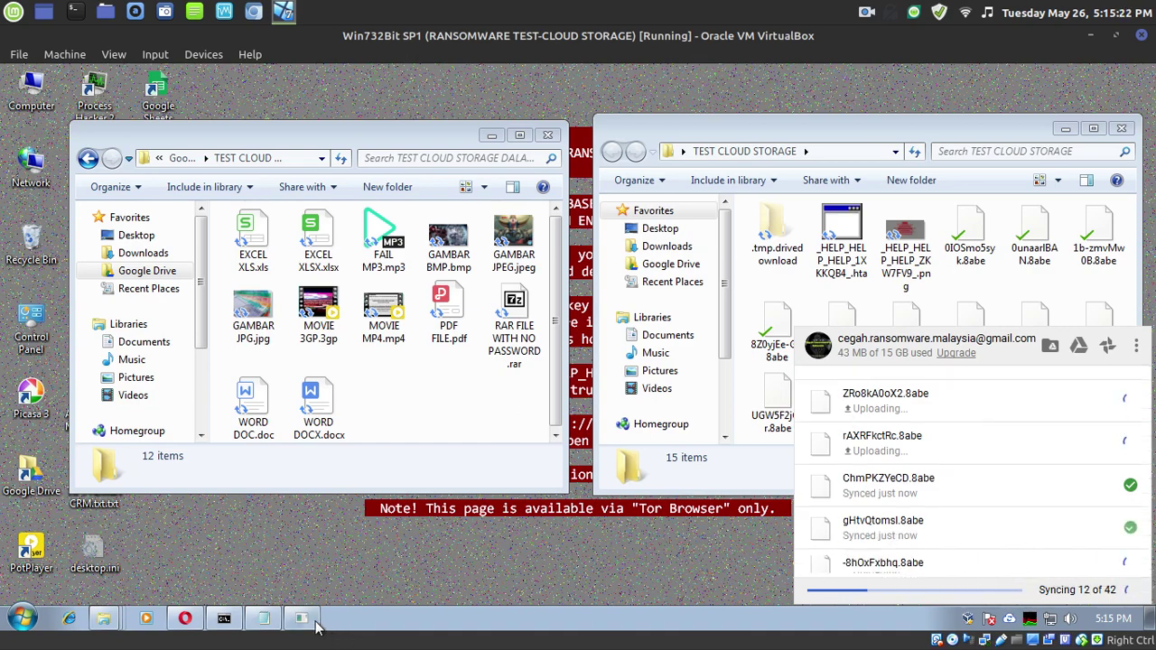
Replace all the Notepad text with "NAMPAK TU FUNGSI AUTO-SYNC..BERMAKSUD SETIAP WAKTU ADA MASA DIA KESAN PERUBAHAN FILE DIA AKAN".
left_click(289, 568)
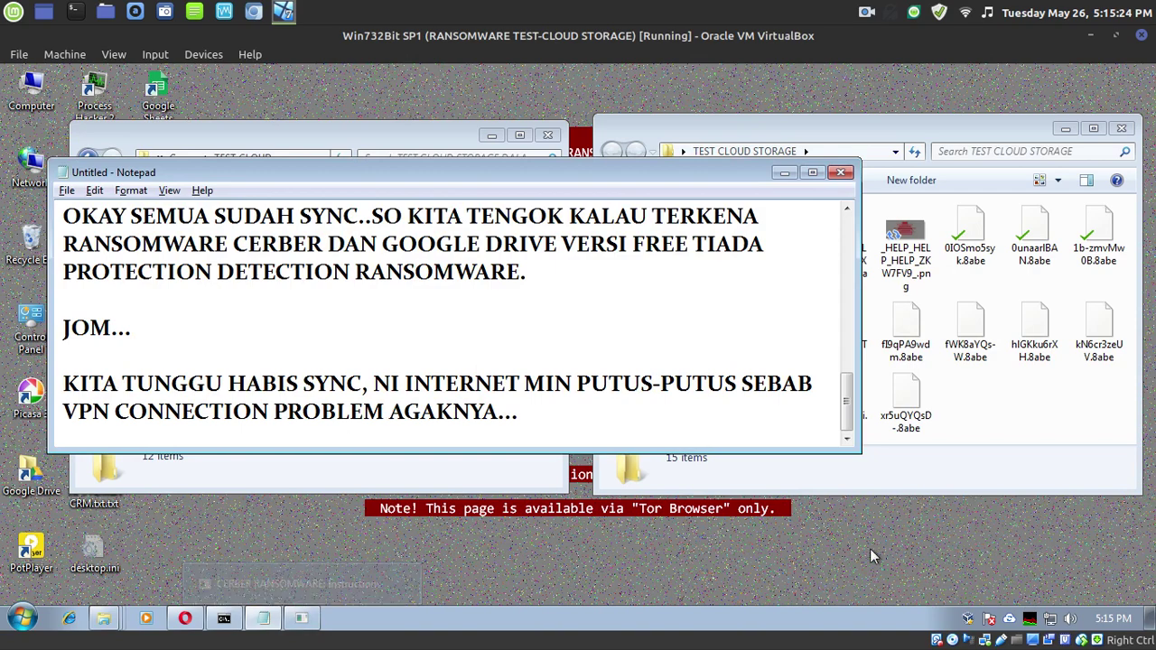
left_click(968, 619)
left_click(540, 359)
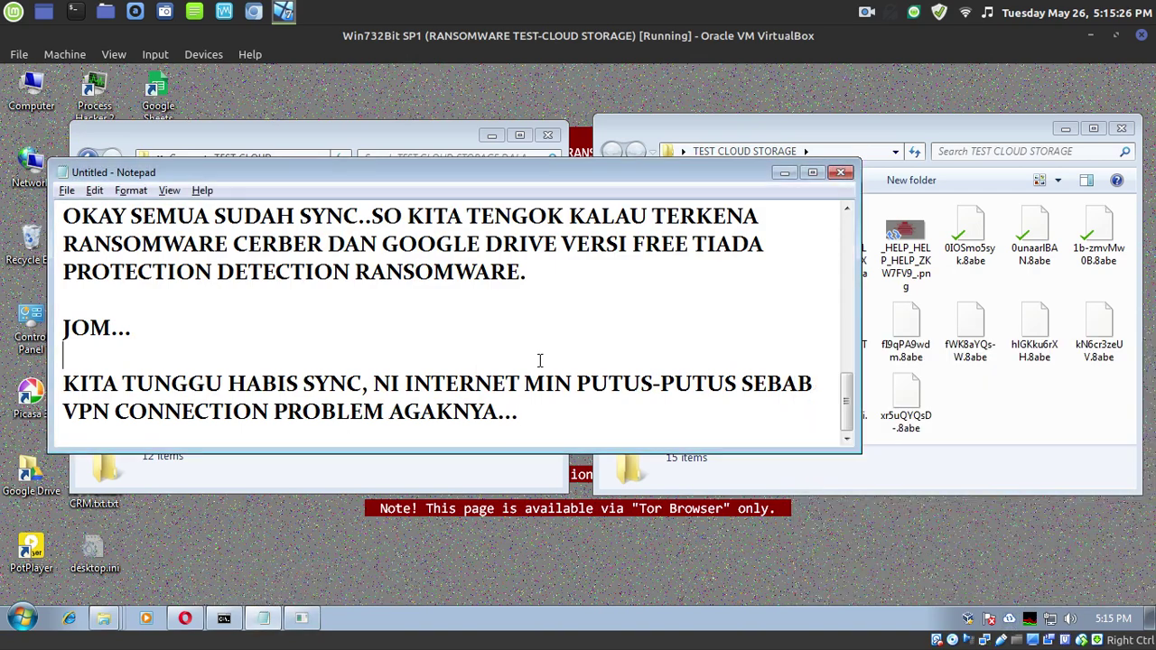
left_click(97, 361, "shift")
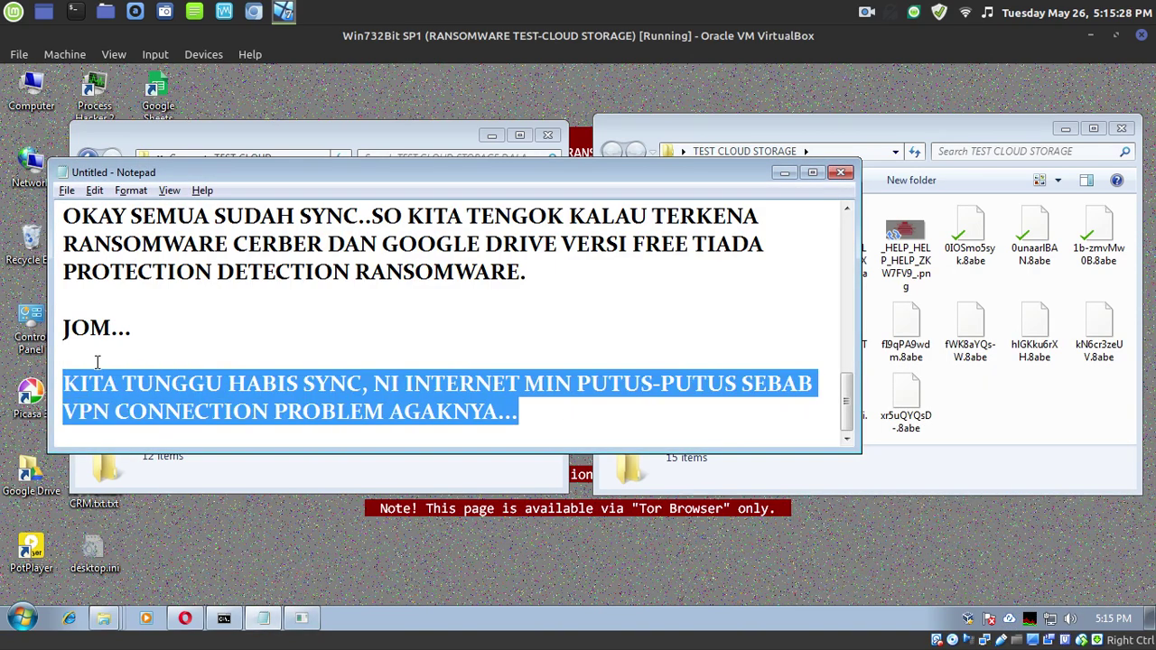
key("ctrl+a")
type("NAMPAK TU")
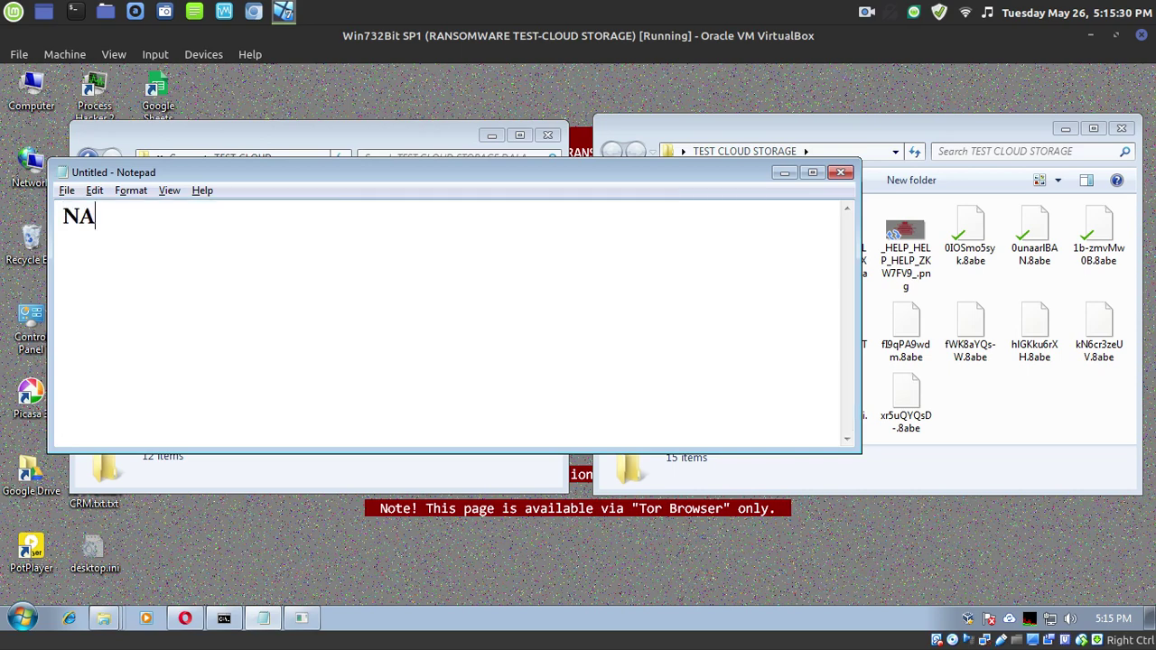
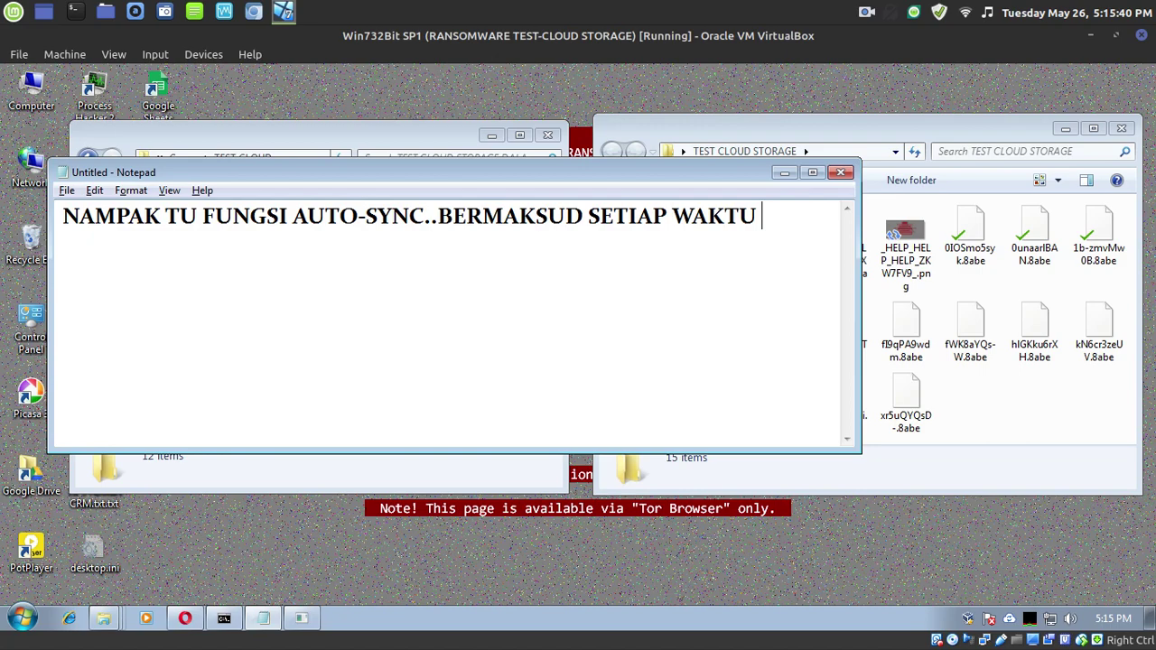
type("MASA DIA ")
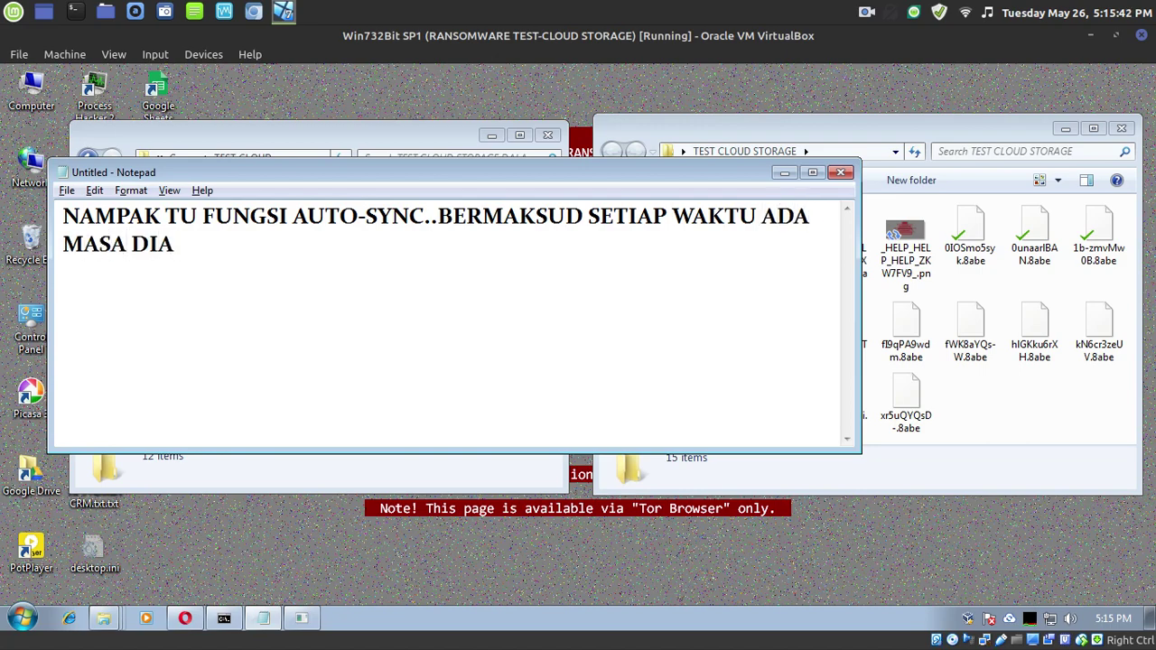
type("KESAN PERL")
type("BAHAN FILE DIA AKAU ")
Continue the Notepad sentence with "UPLOAD SELARASKAN APA YANG DALAM PC DENGAN DALAM CLOUD".
type("UPLOAD S")
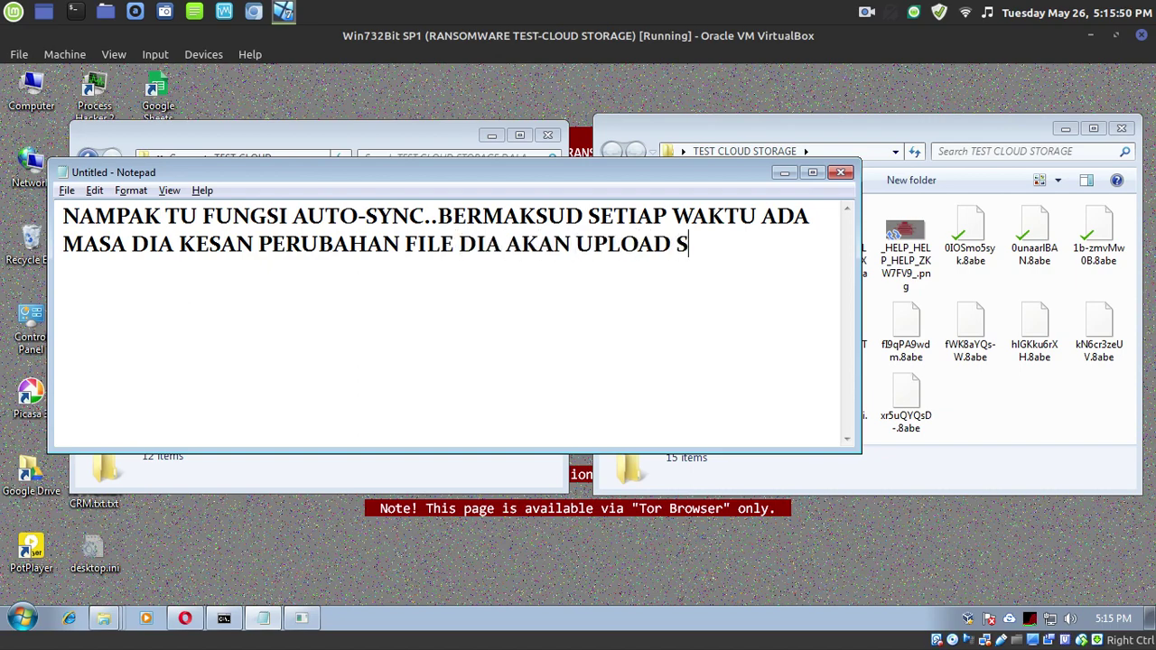
type("ELARASKAN ADAP")
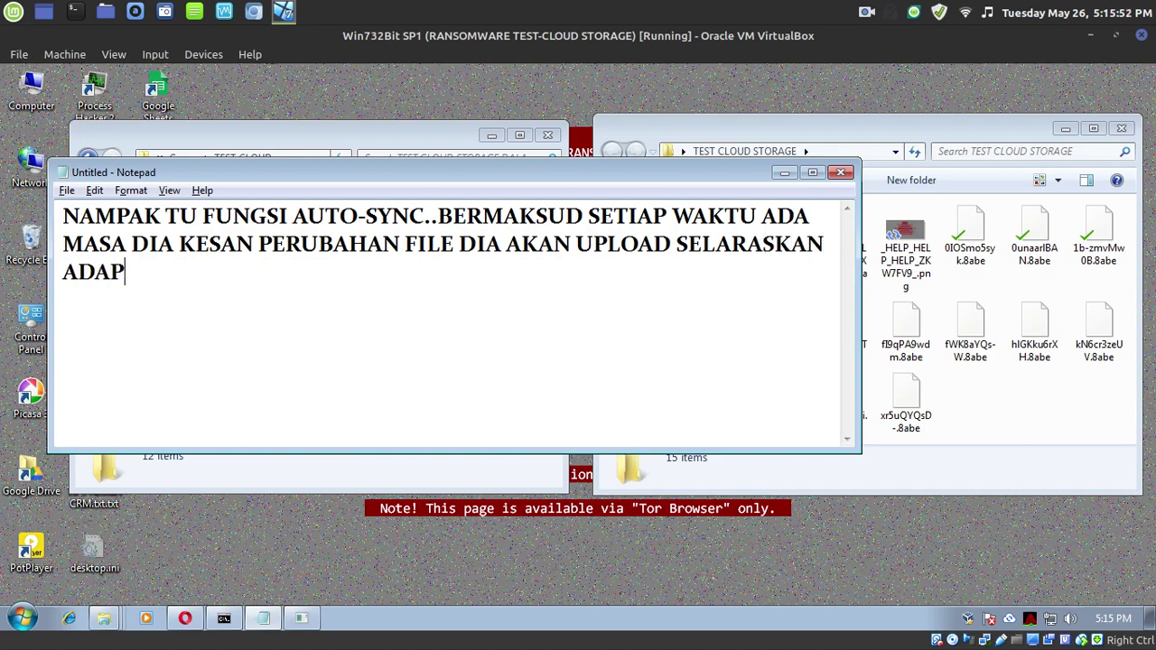
key("BackSpace")
key("BackSpace")
key("BackSpace")
type("PA YANG D")
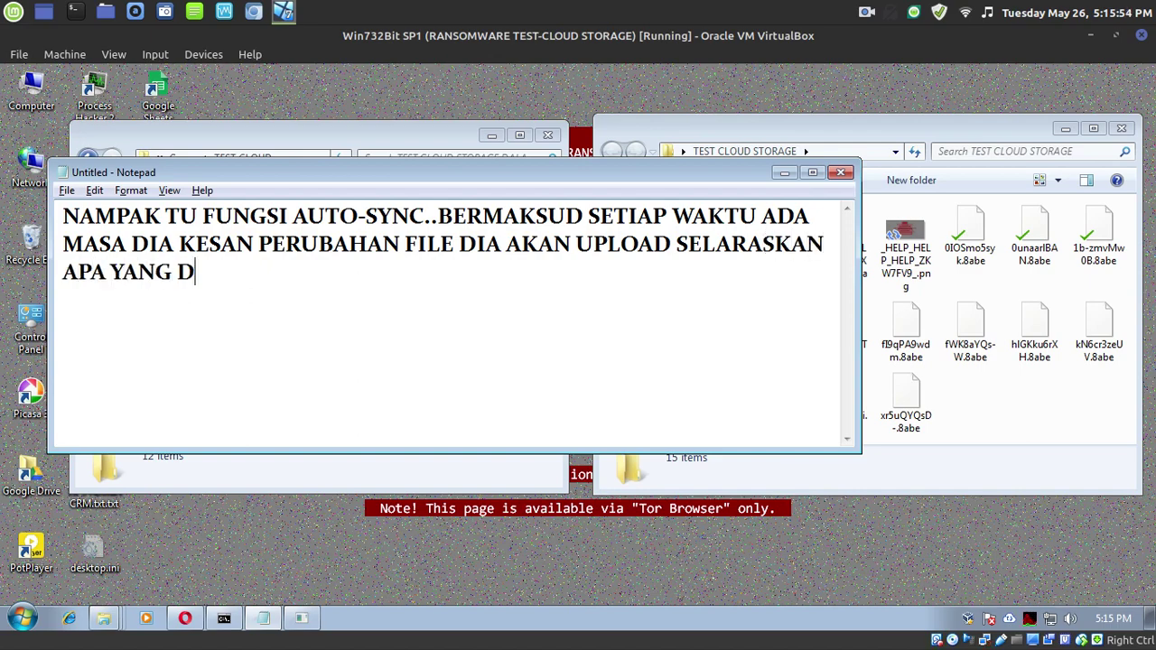
type("ALAM PC DENGAN DALA")
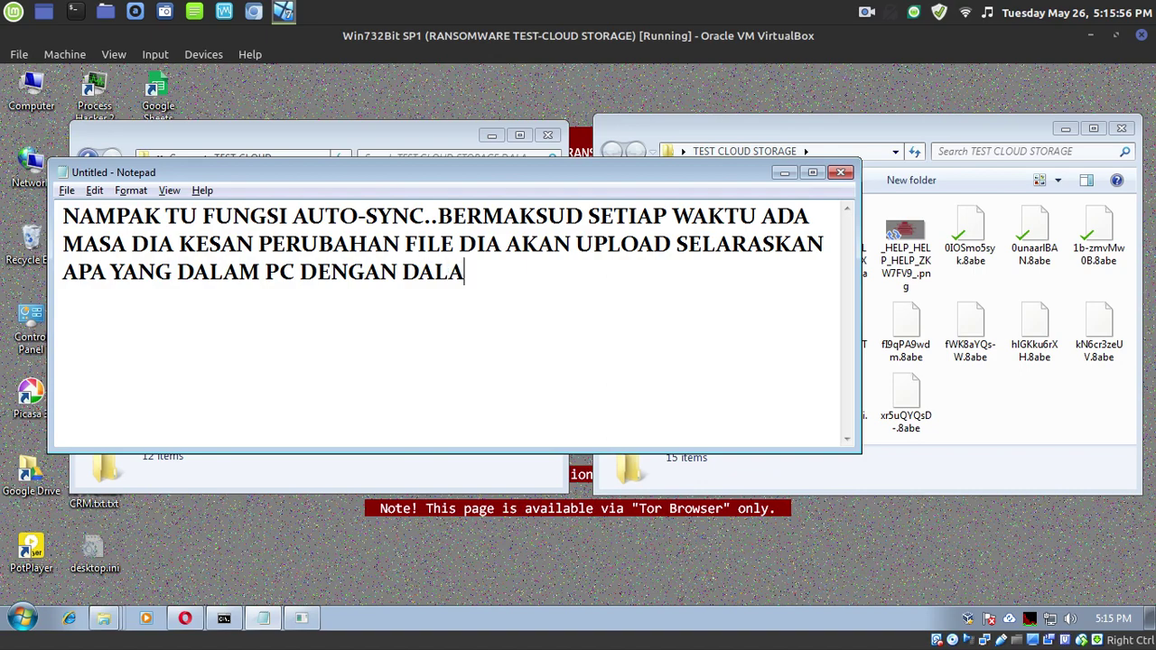
type("M CLLUC DENGAN DALAM CLOUD")
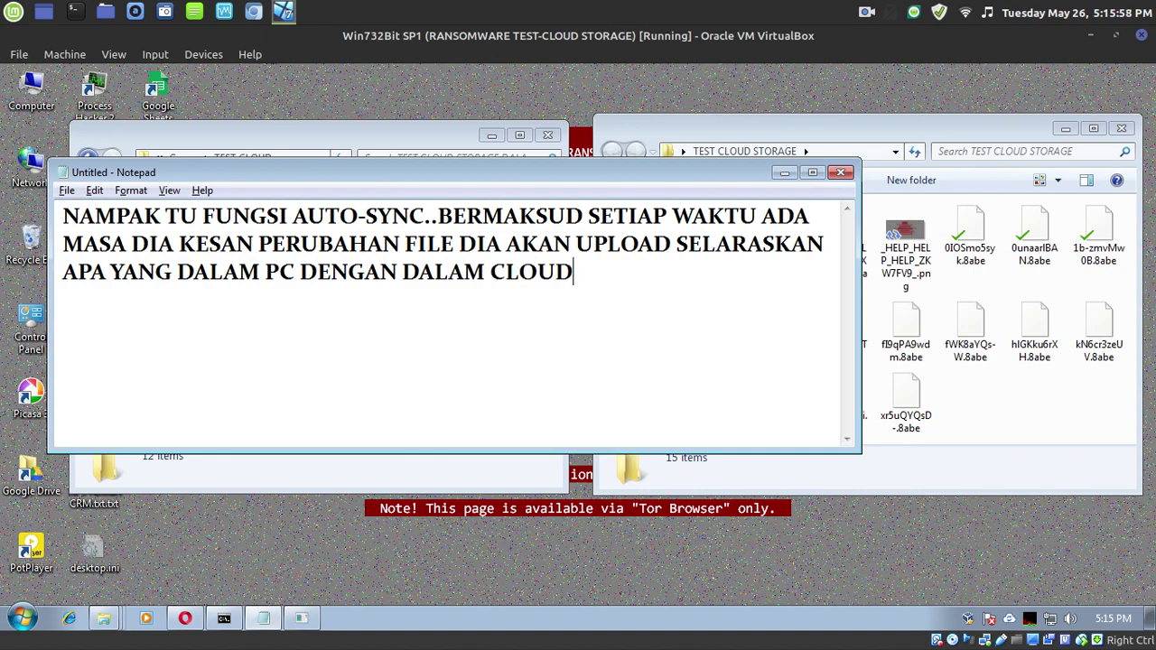